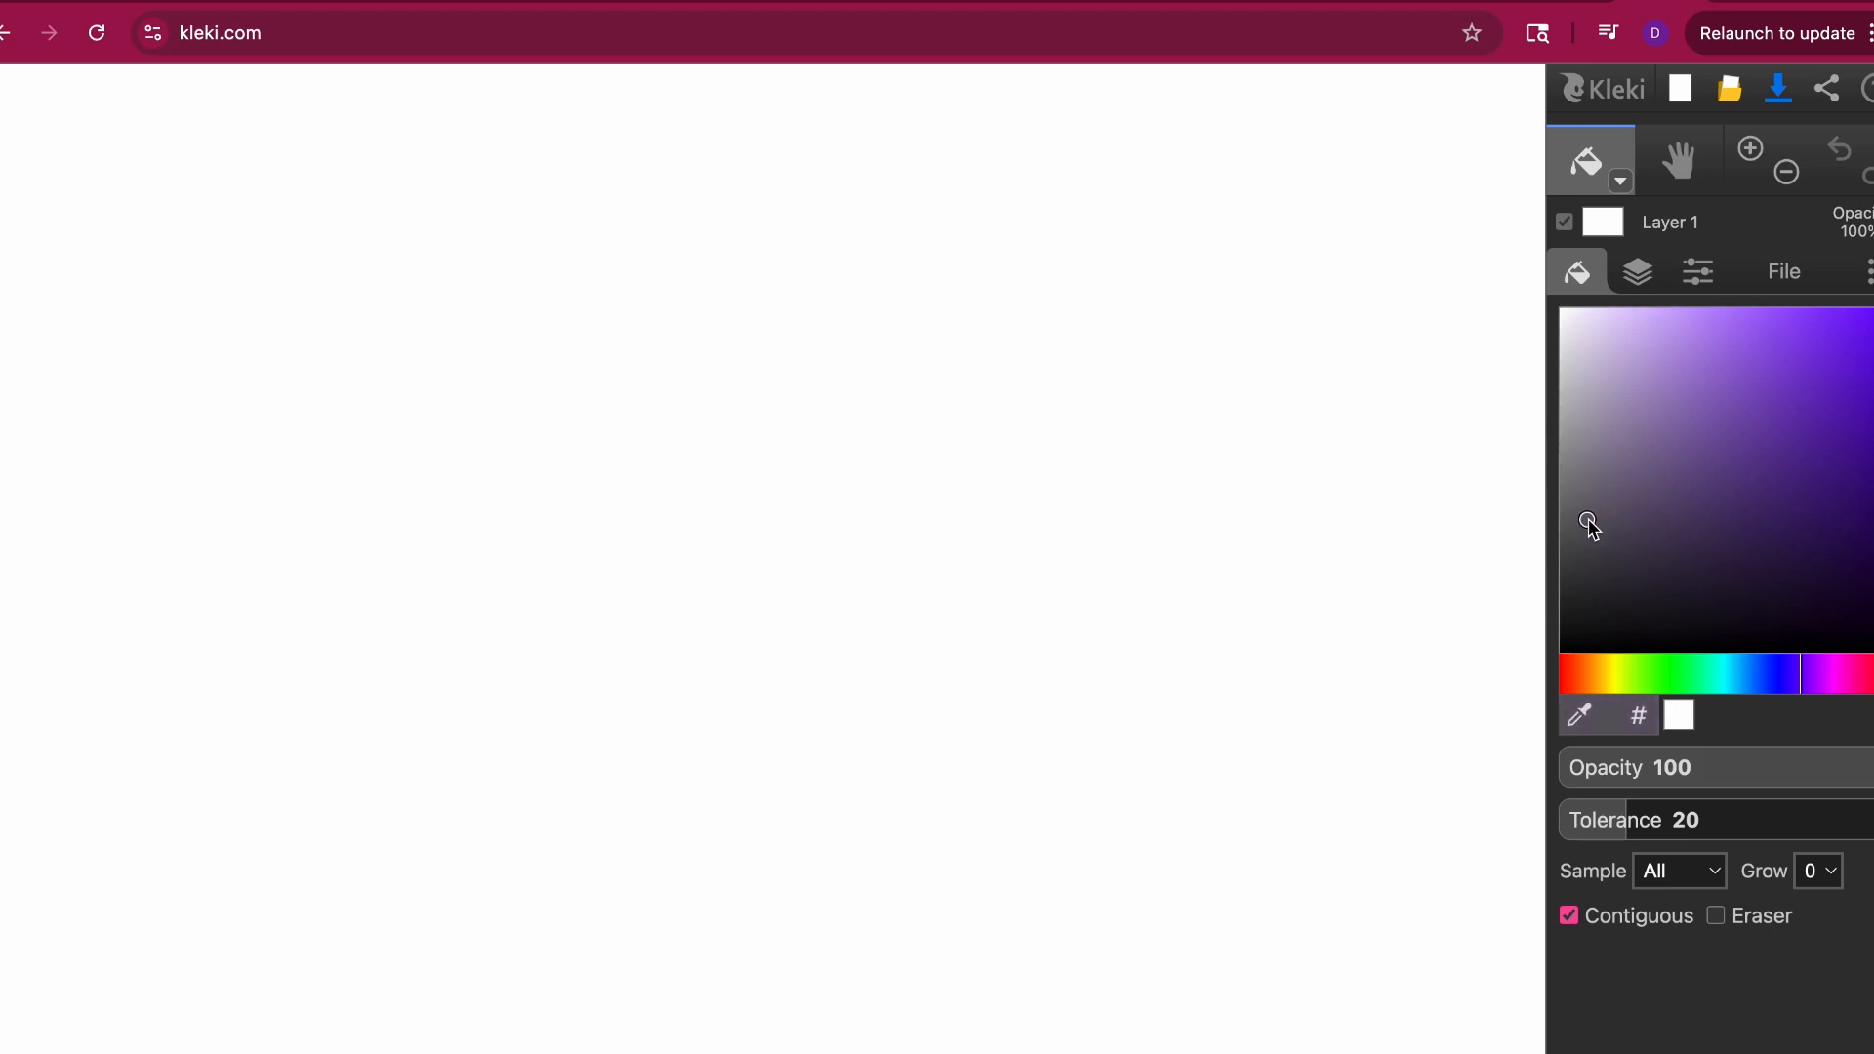
# Step: Fill the whole canvas with dark gray and refill it with a lighter medium gray using the Paint Bucket
pyautogui.click(1426, 486)
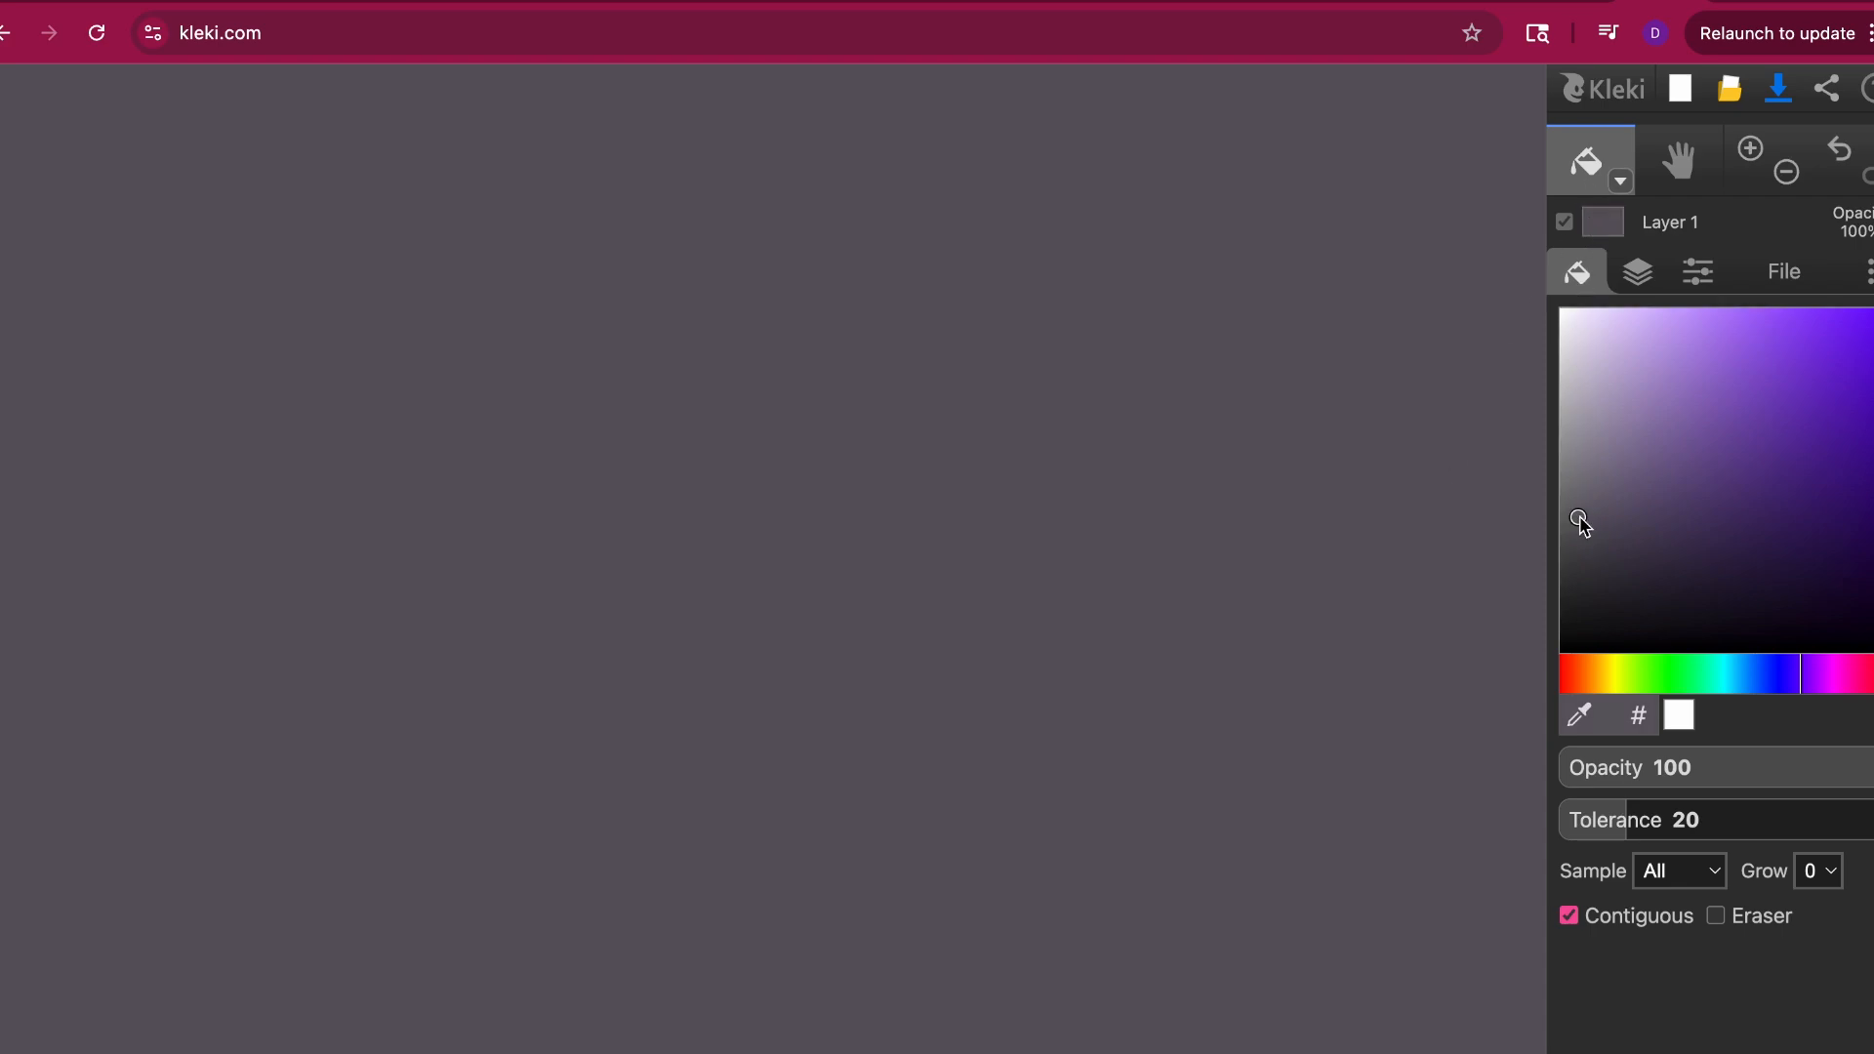
pyautogui.moveTo(1583, 522); pyautogui.dragTo(1572, 452)
pyautogui.click(1490, 421)
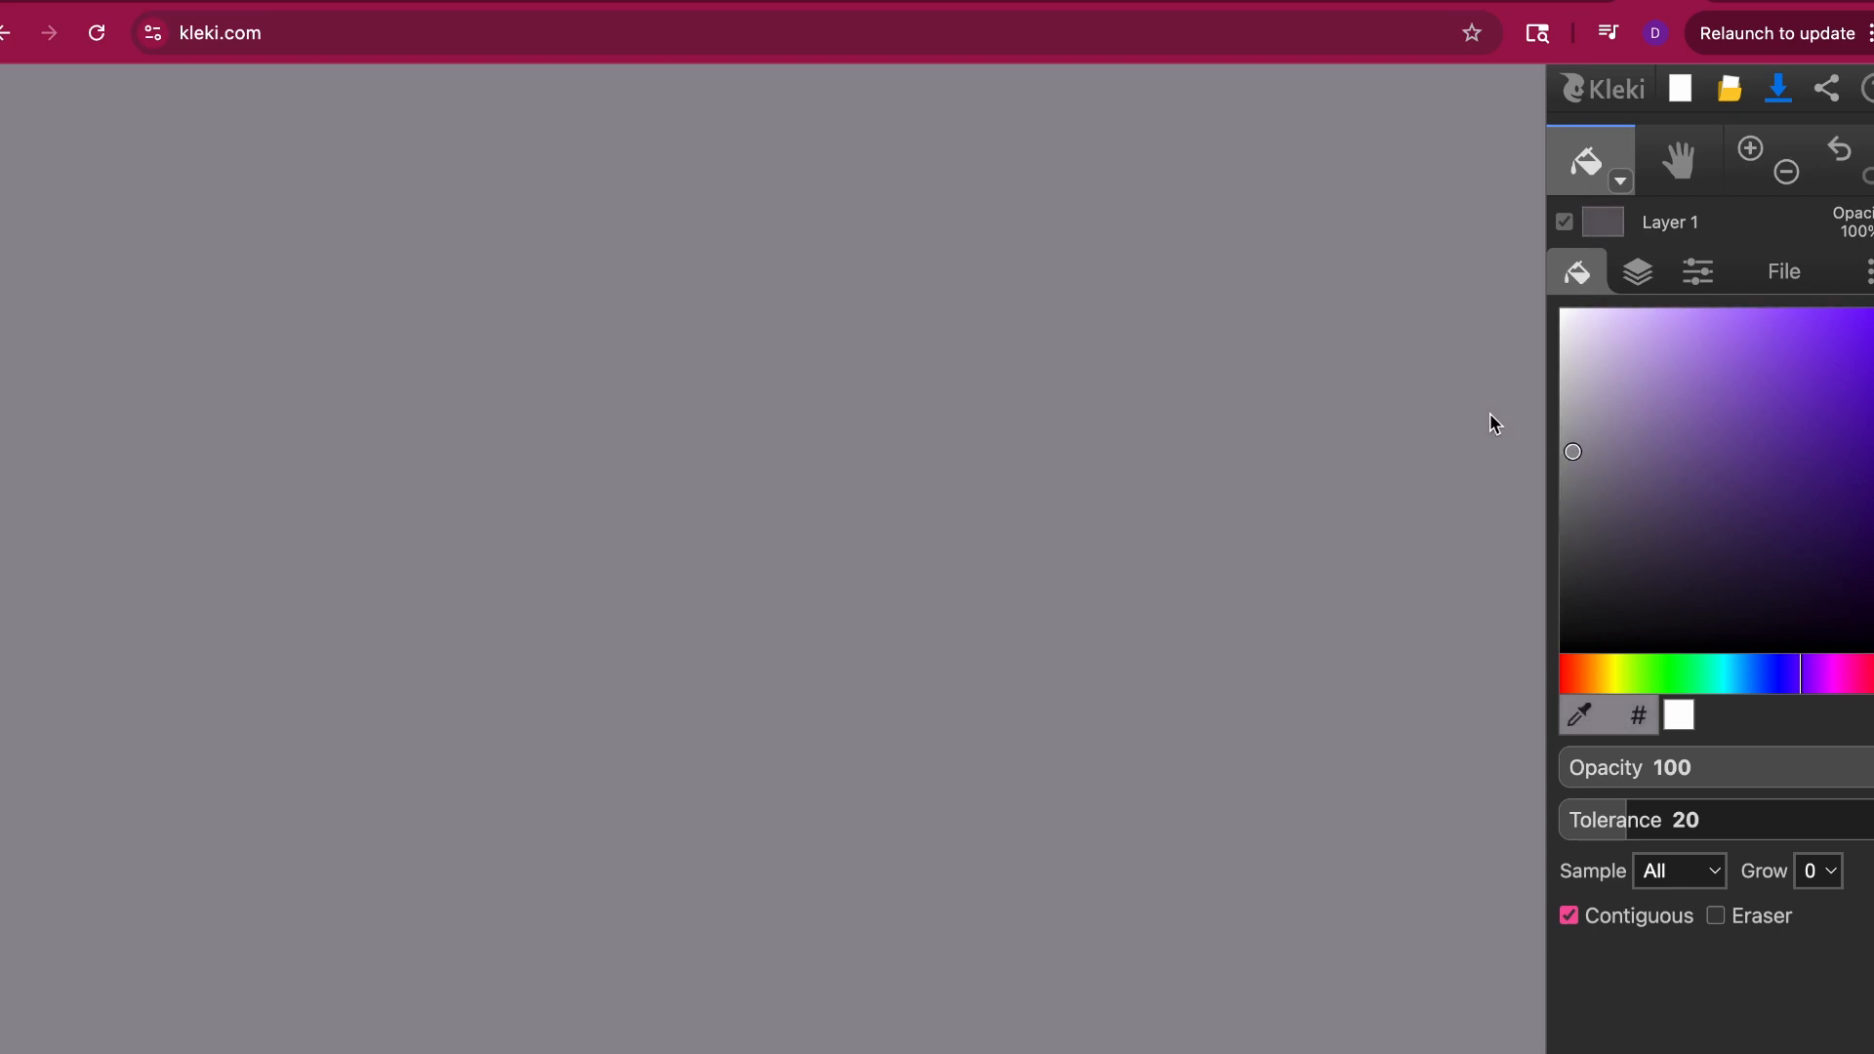
# Step: Draw a filled dark purple circle left of the canvas centre with the Shape tool's solid ellipse
pyautogui.click(1619, 166)
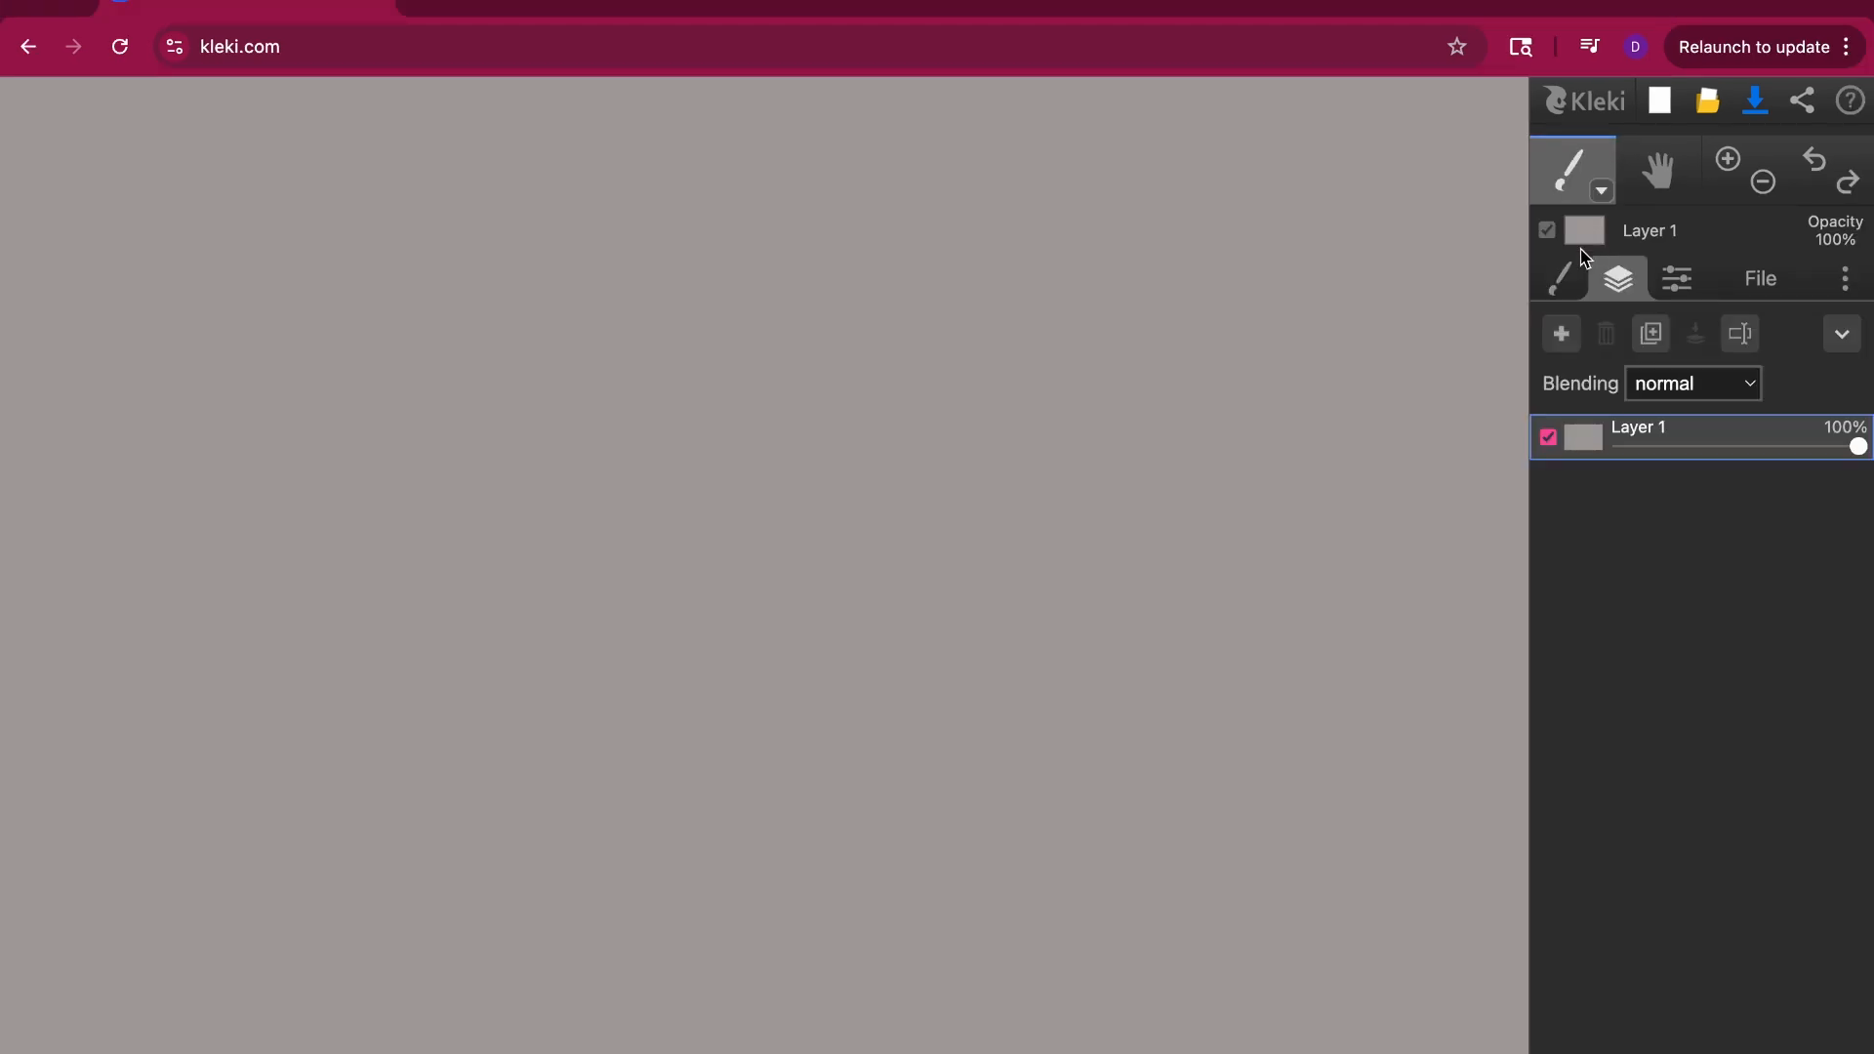
pyautogui.click(1625, 163)
pyautogui.click(1609, 170)
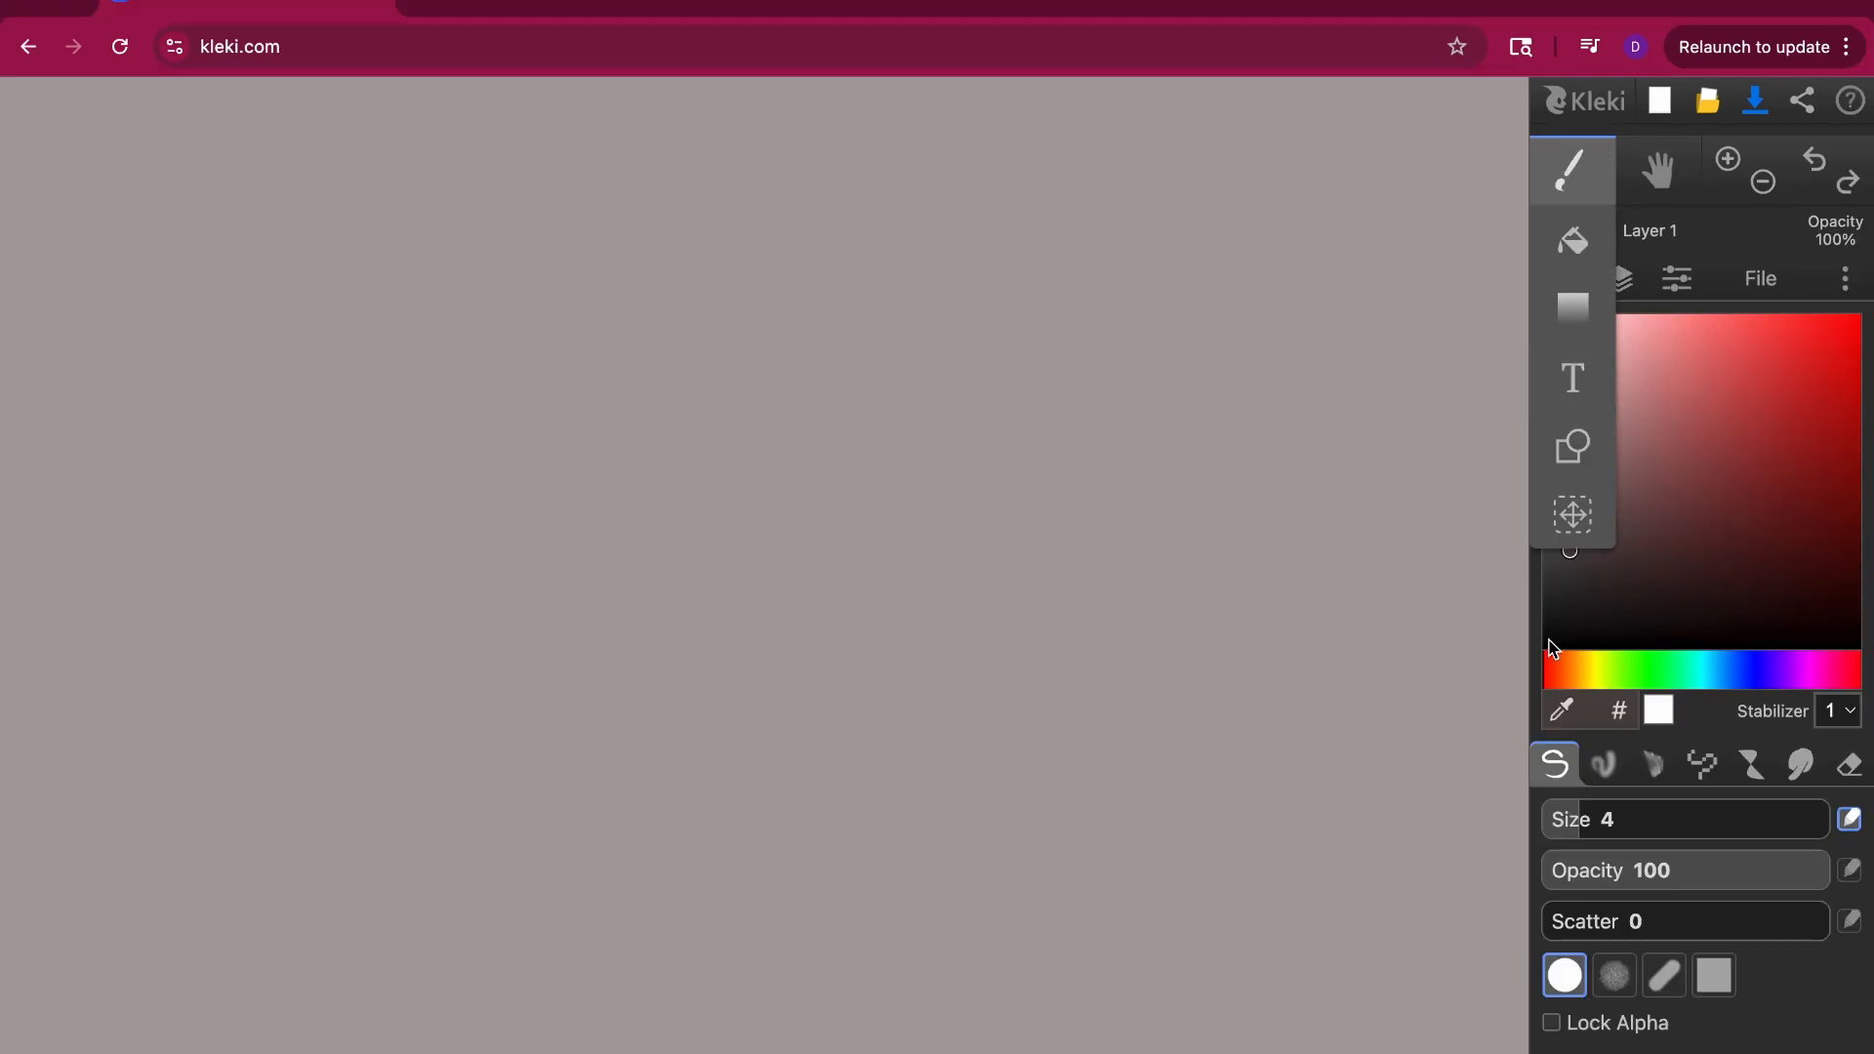
pyautogui.click(1578, 457)
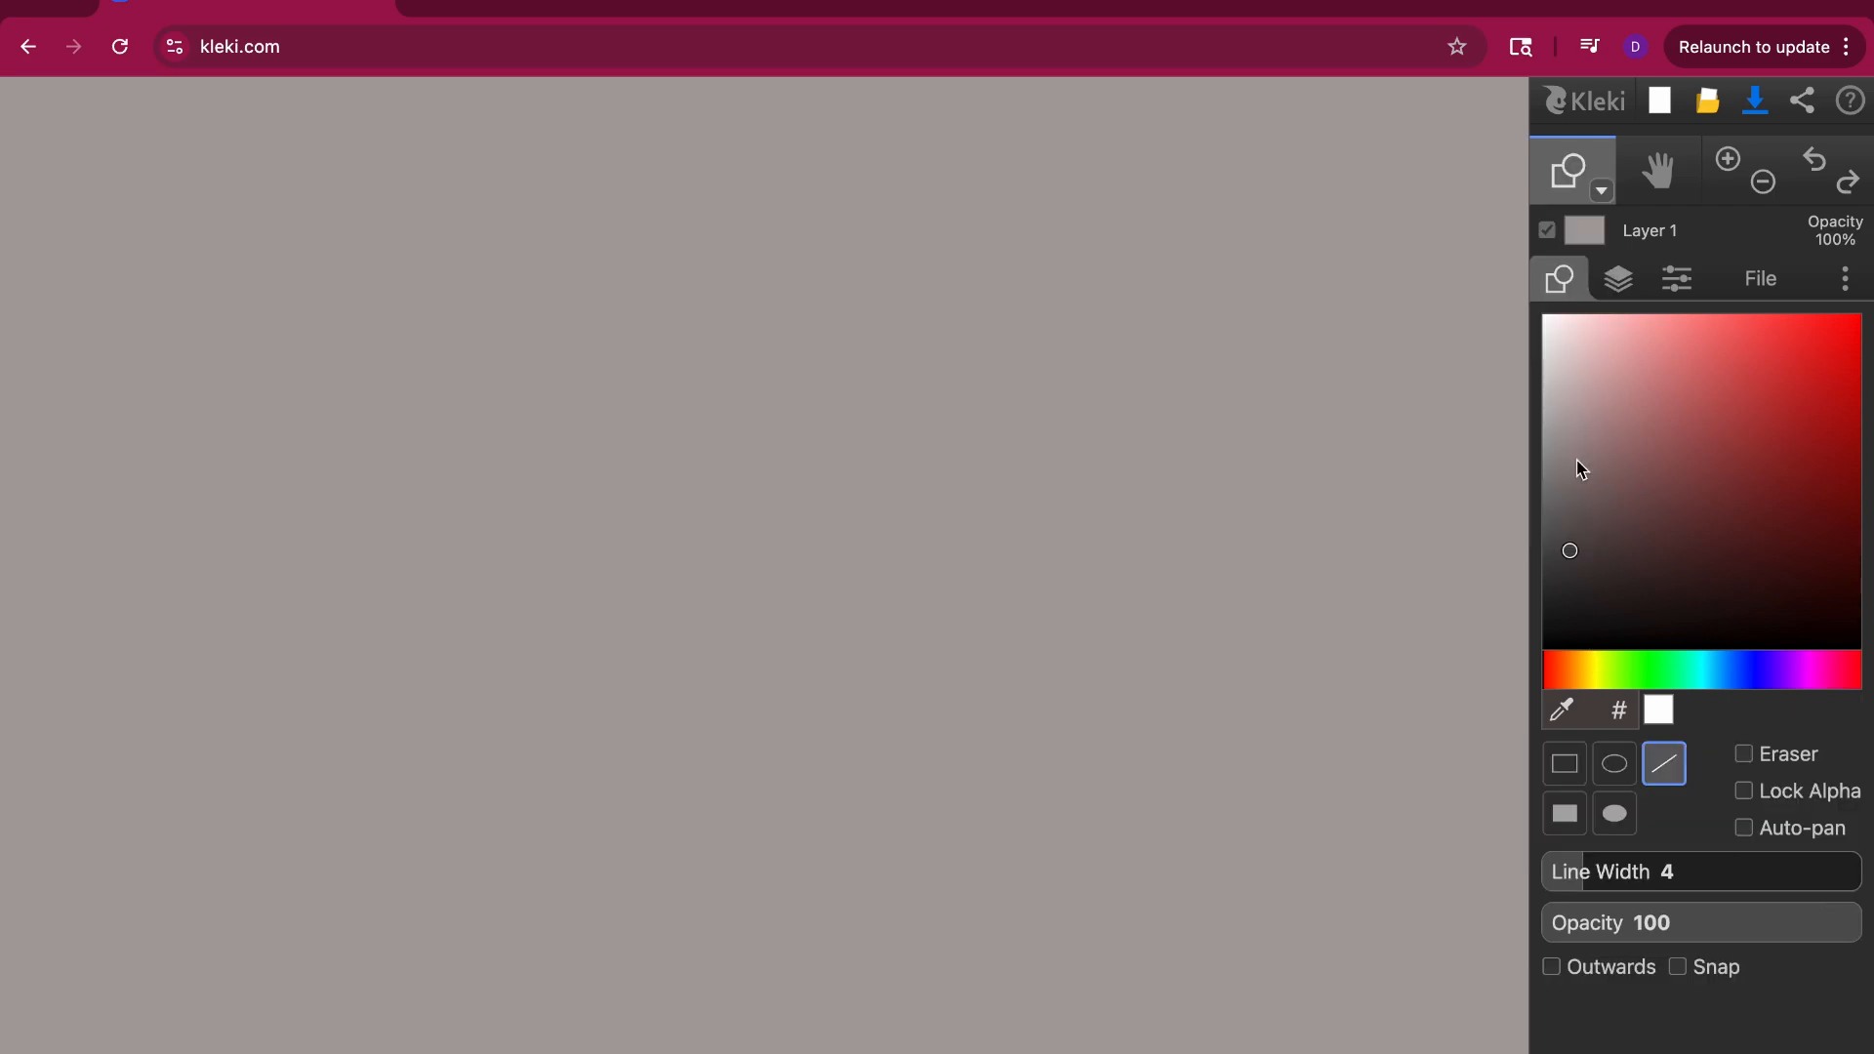
pyautogui.click(1615, 815)
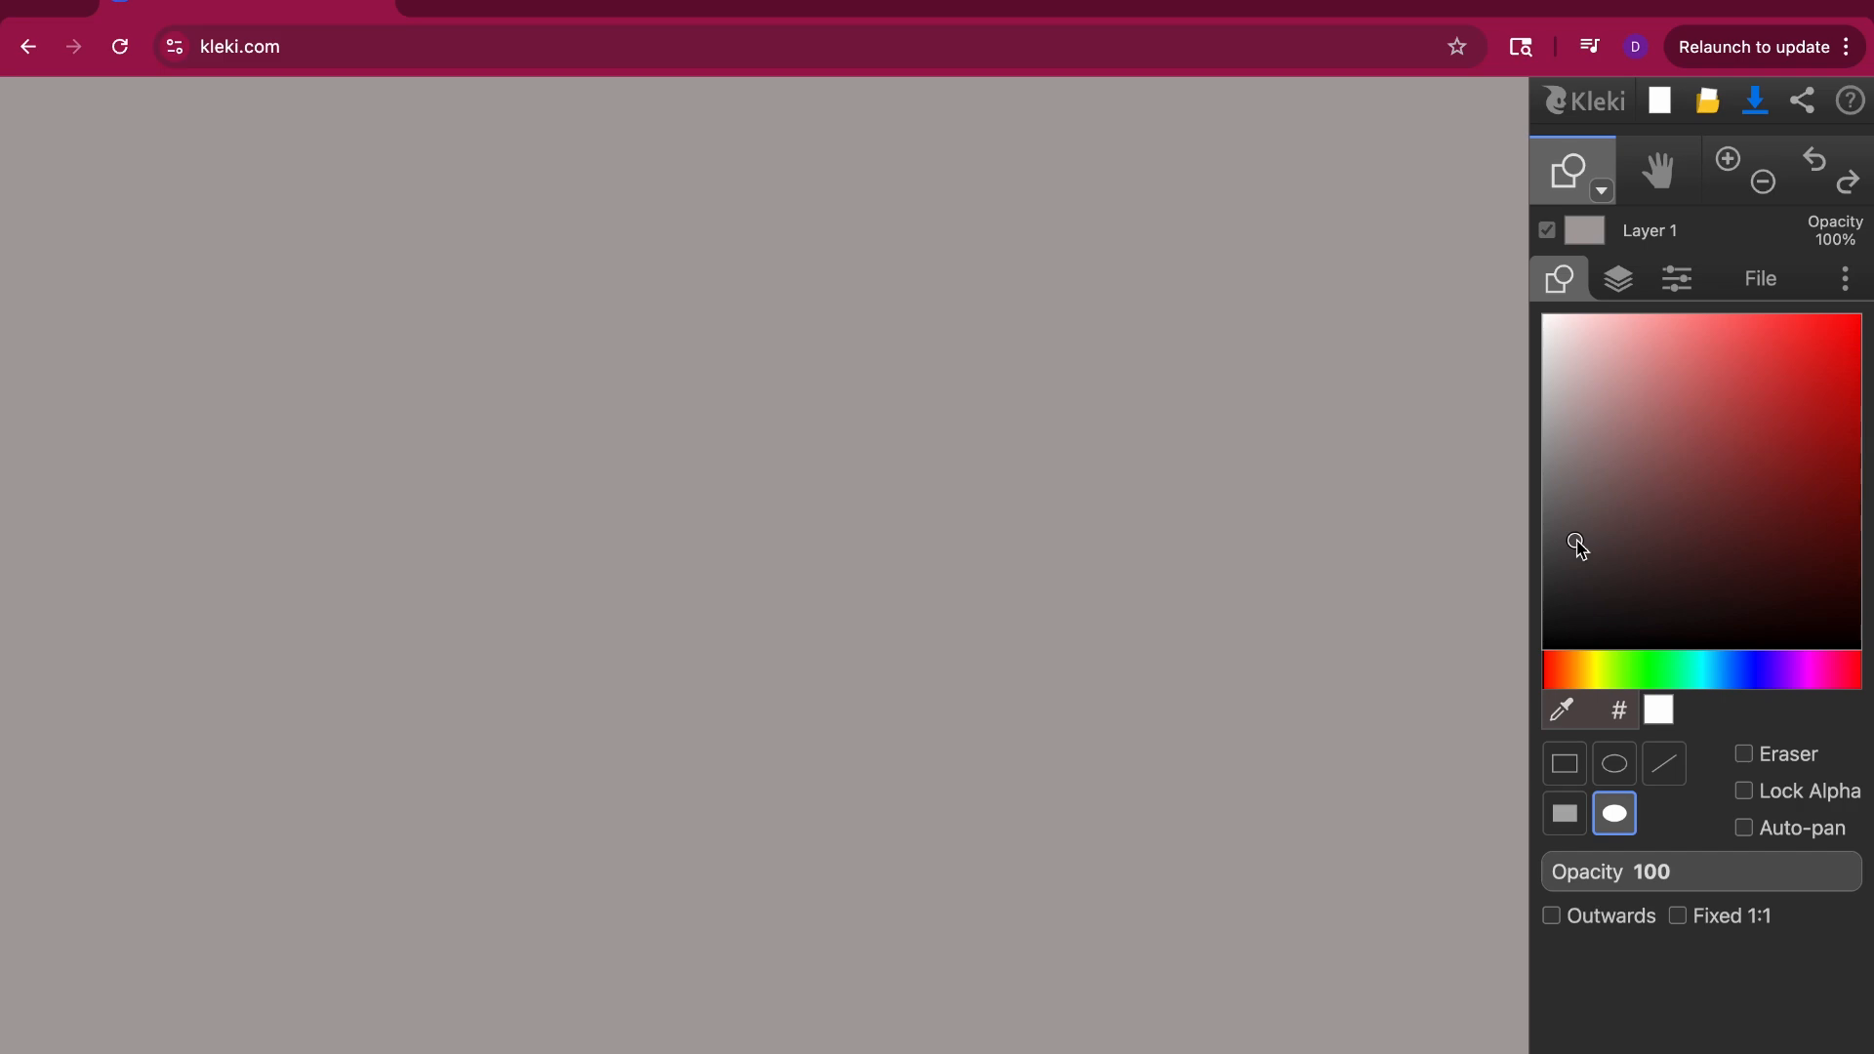
pyautogui.moveTo(1572, 546); pyautogui.dragTo(1679, 593)
pyautogui.click(1757, 670)
pyautogui.moveTo(1767, 671)
pyautogui.mouseDown()
pyautogui.moveTo(1803, 669)
pyautogui.moveTo(1785, 670)
pyautogui.mouseUp()
pyautogui.moveTo(1698, 611); pyautogui.dragTo(1723, 590)
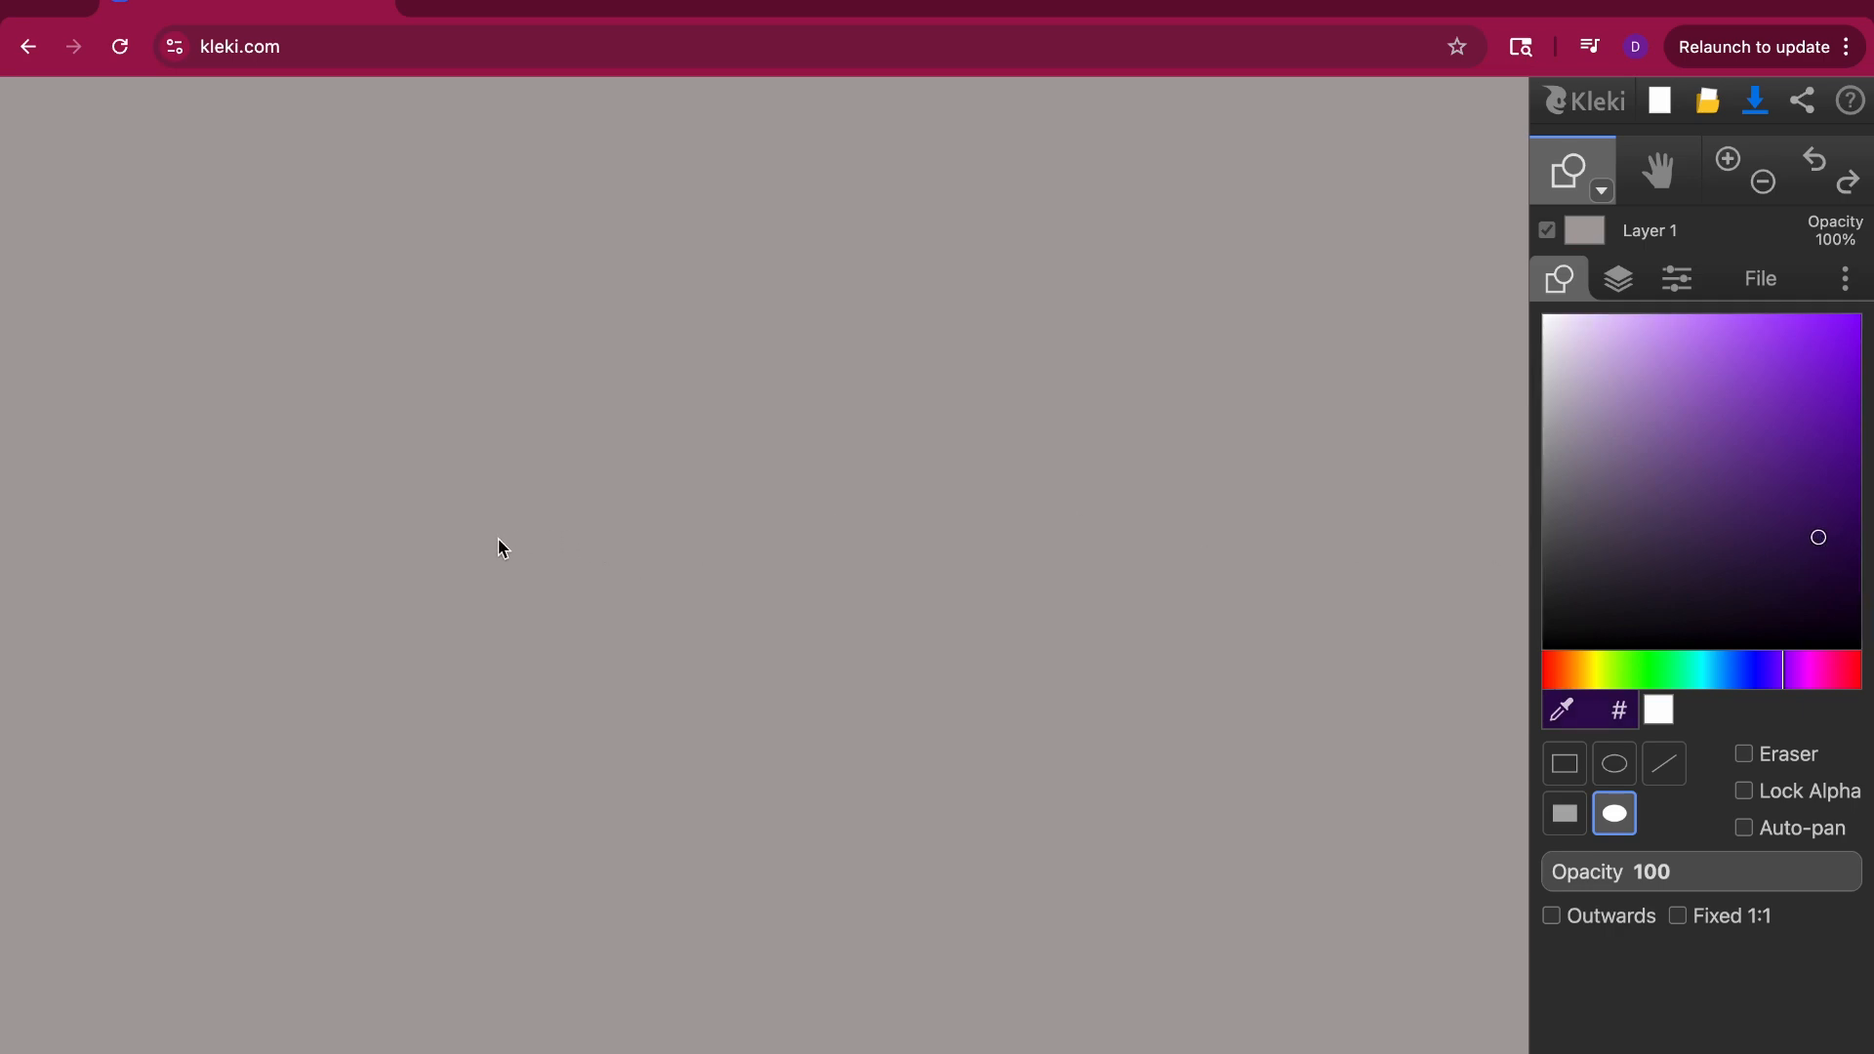
pyautogui.moveTo(492, 507); pyautogui.dragTo(609, 625)
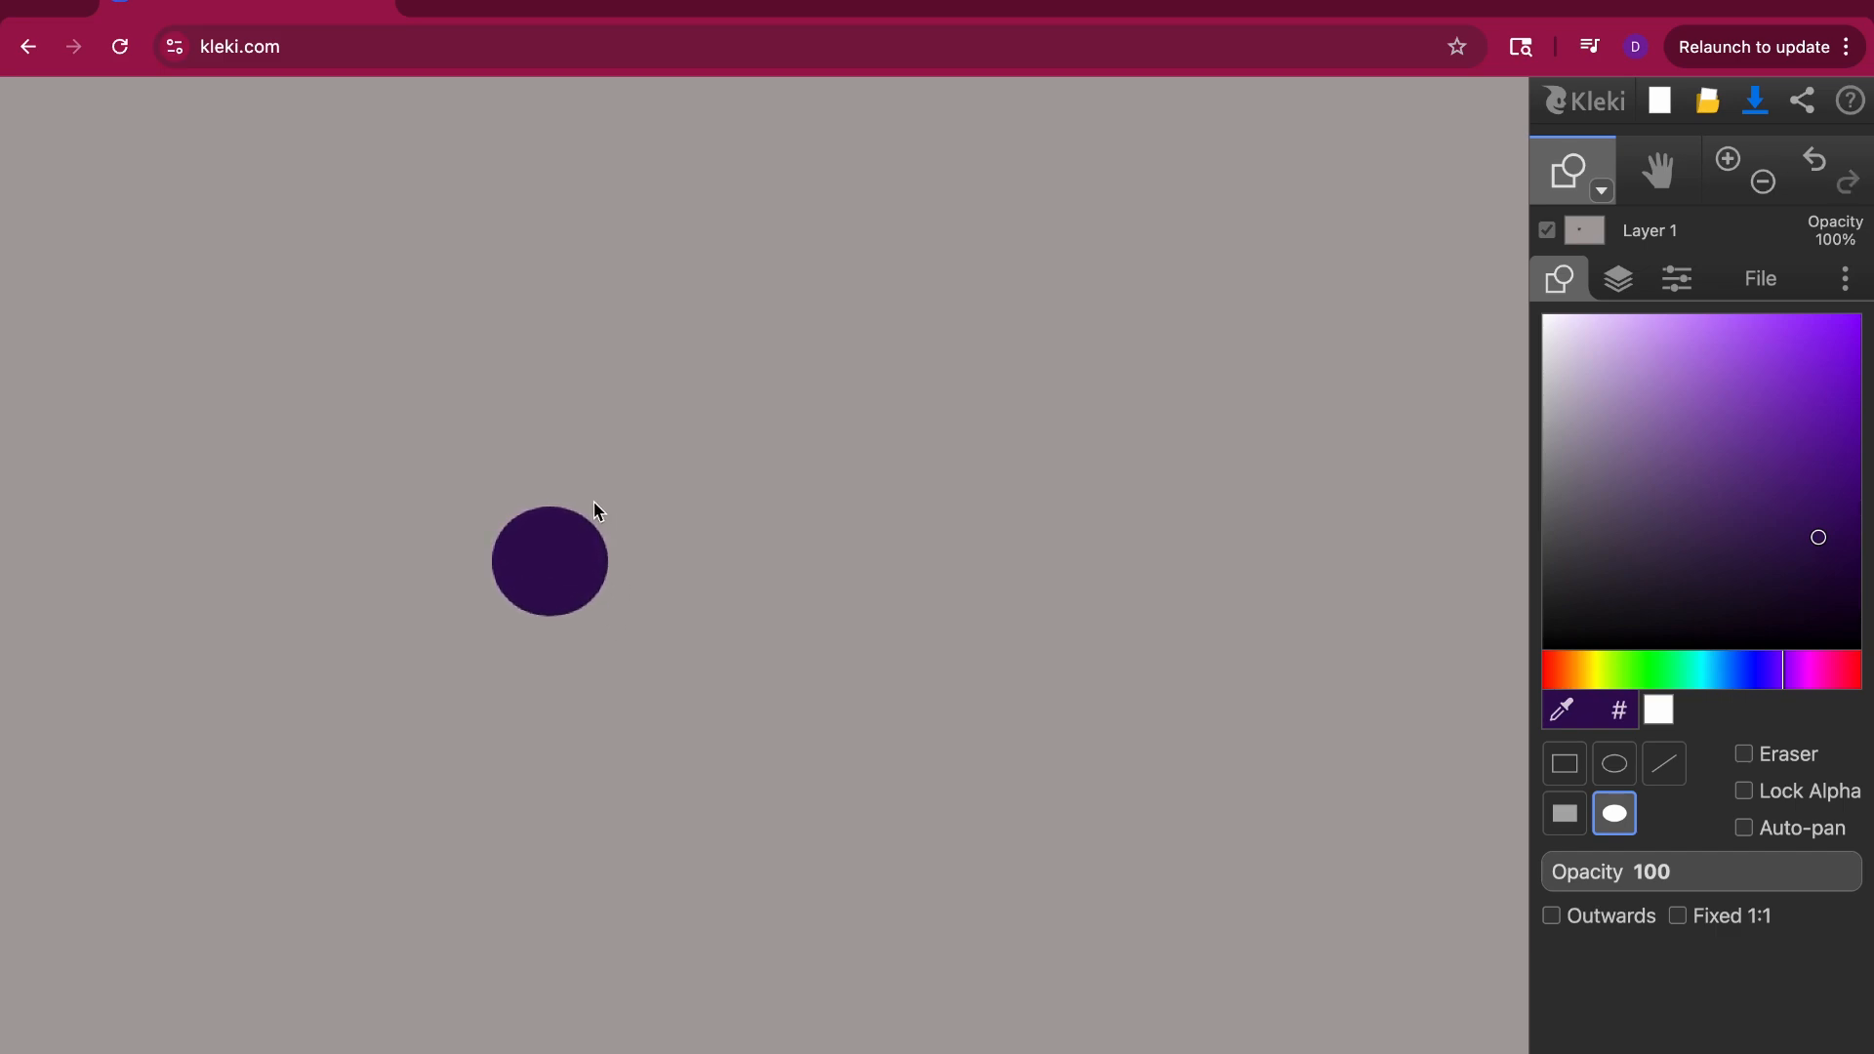
pyautogui.moveTo(713, 594); pyautogui.dragTo(741, 594)
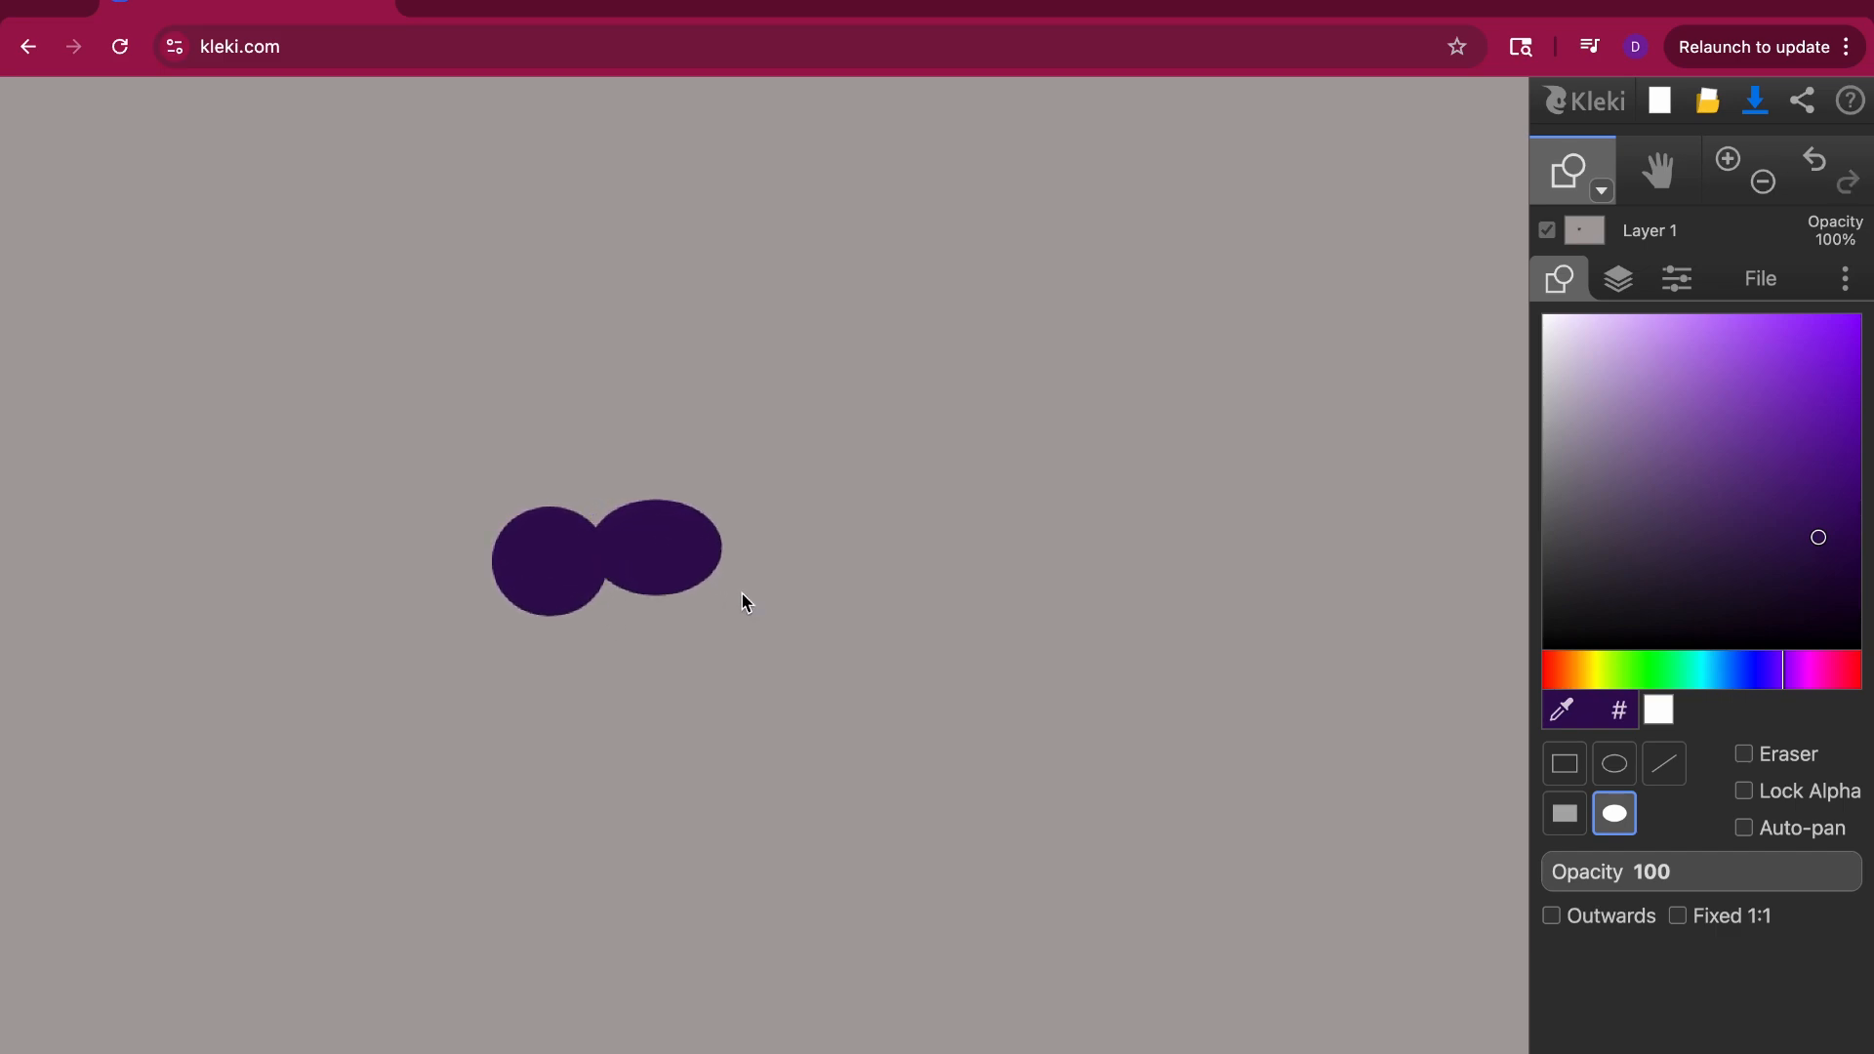
pyautogui.click(1827, 154)
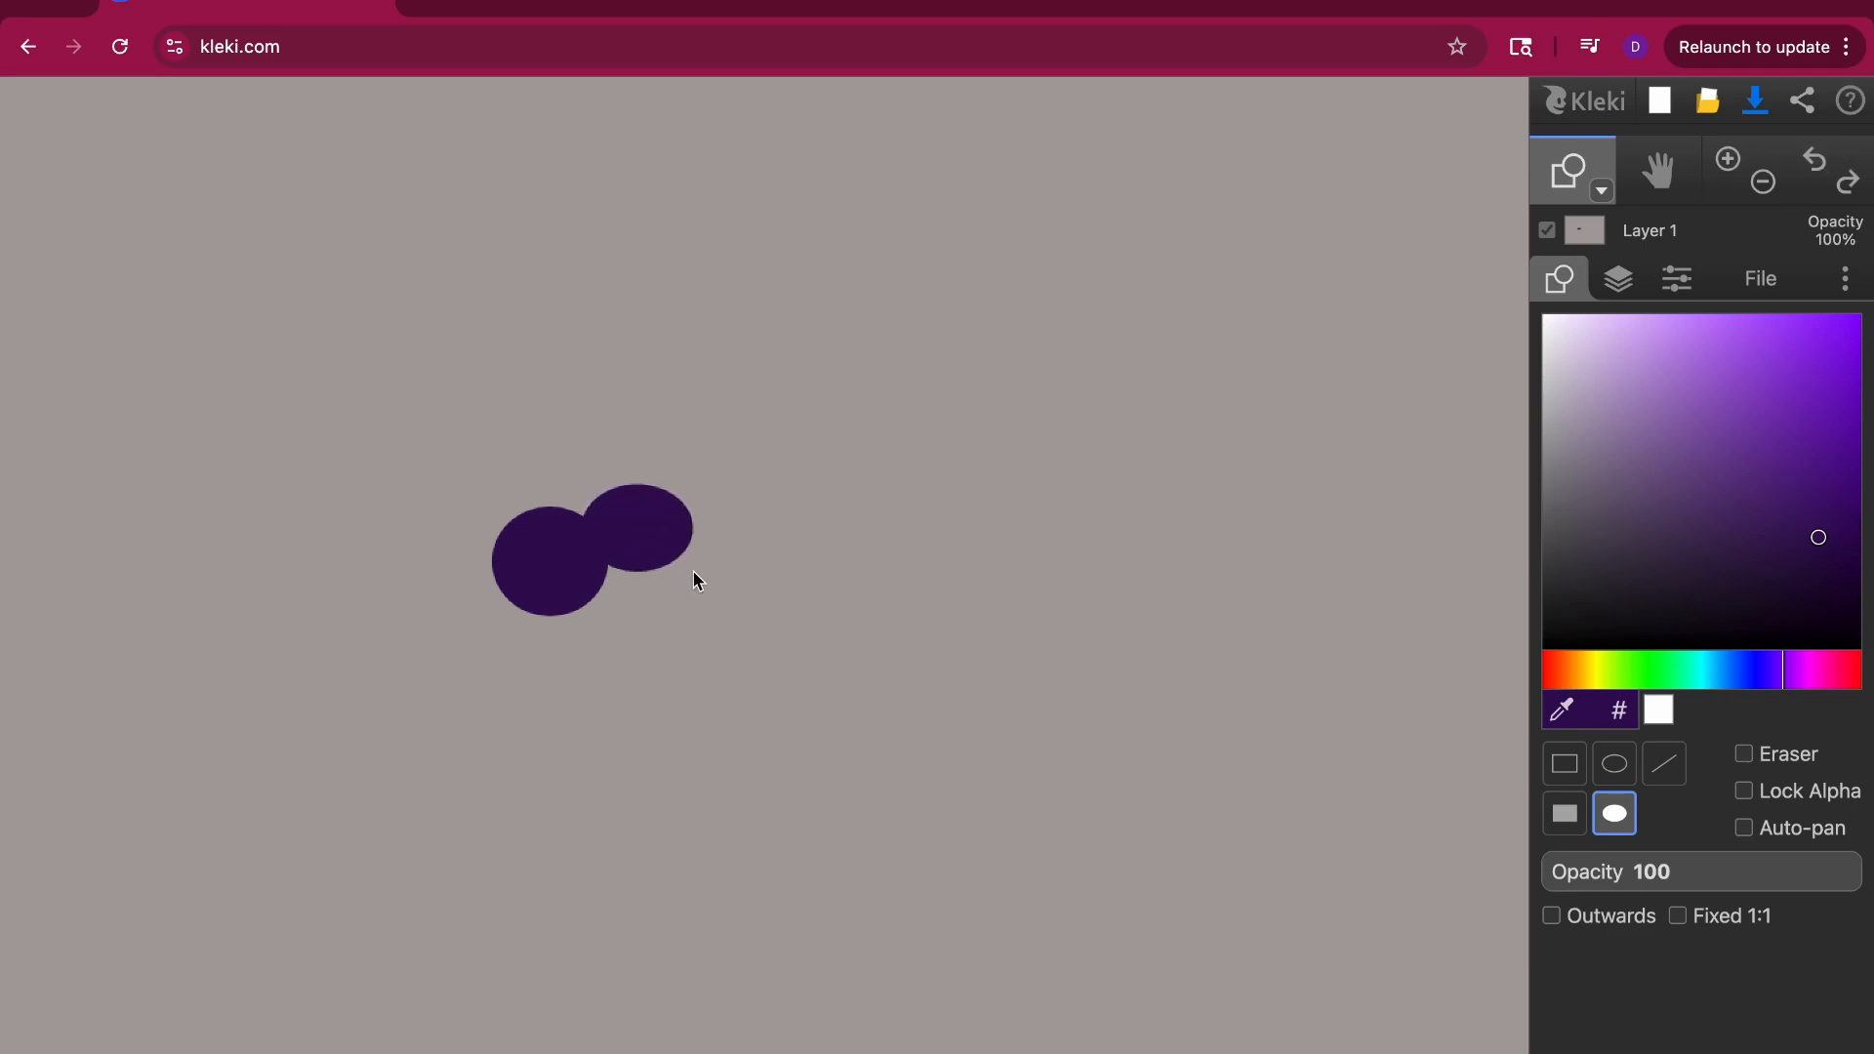
pyautogui.moveTo(693, 572)
pyautogui.mouseDown()
pyautogui.moveTo(677, 594)
pyautogui.moveTo(721, 557)
pyautogui.mouseUp()
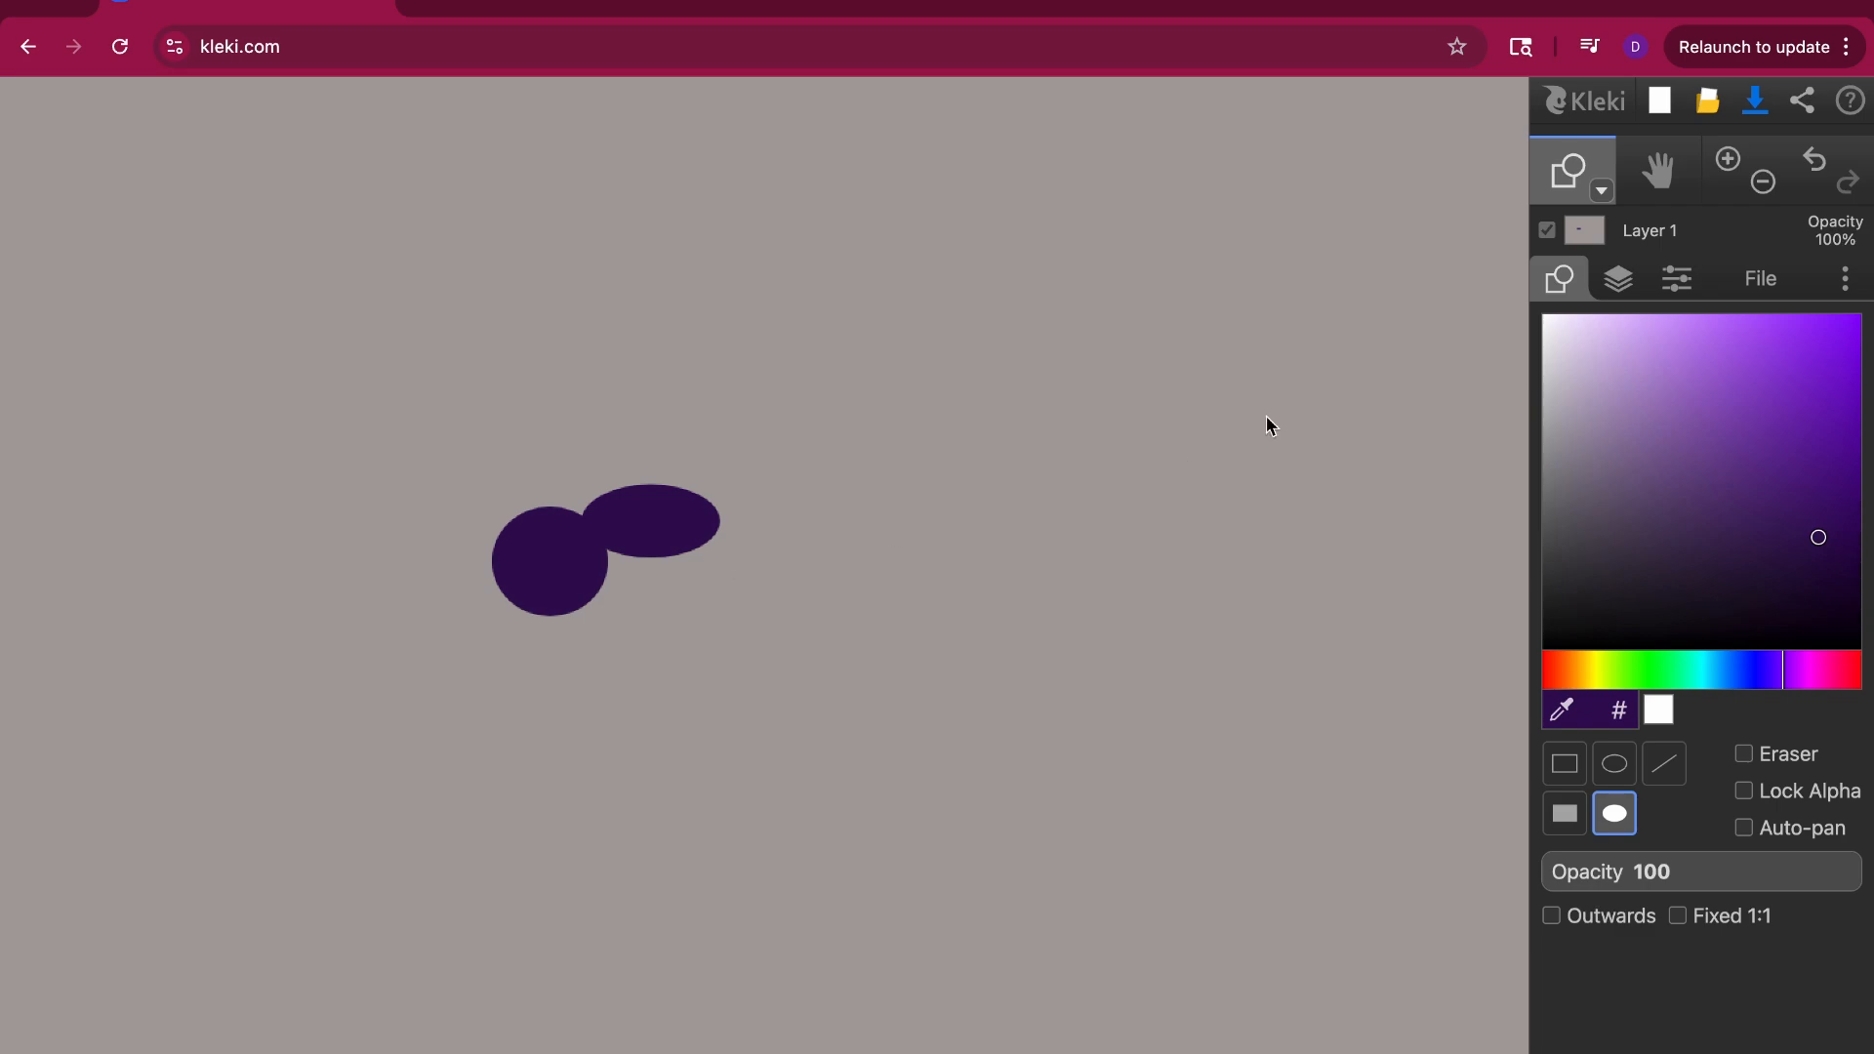
pyautogui.click(1818, 161)
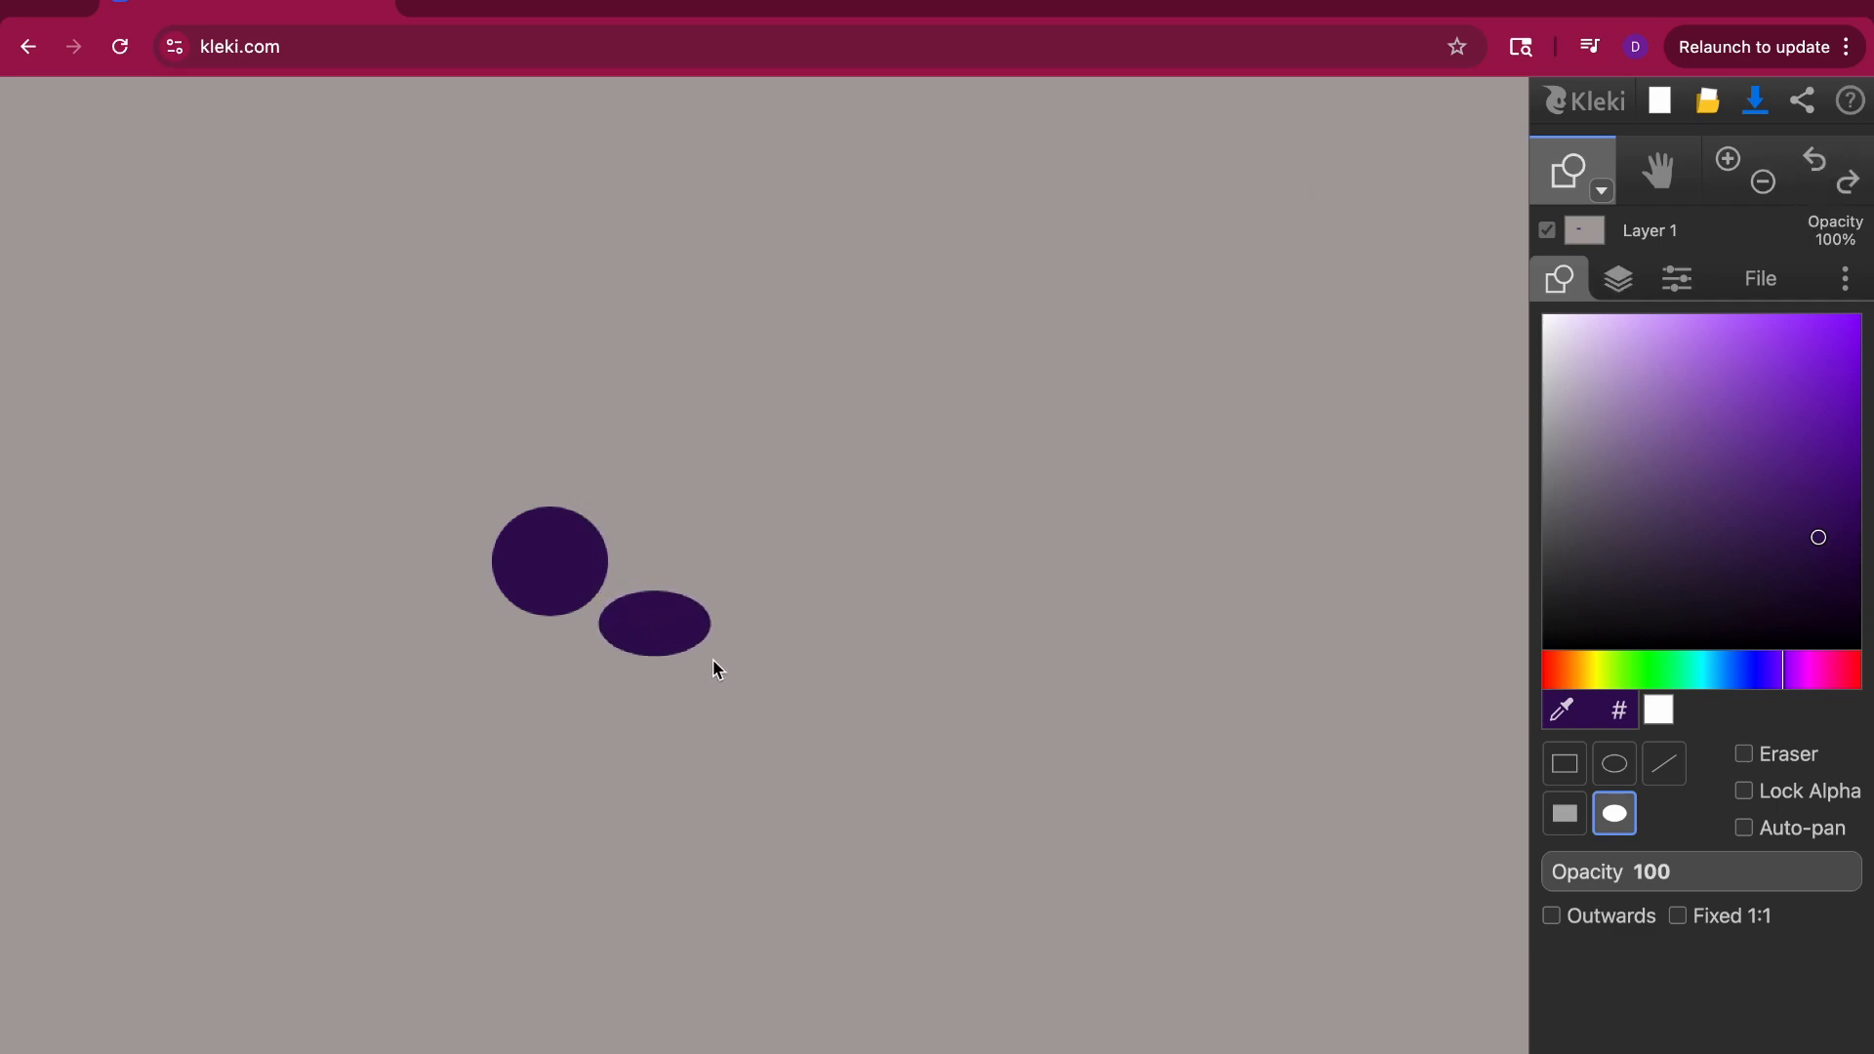
pyautogui.click(1820, 172)
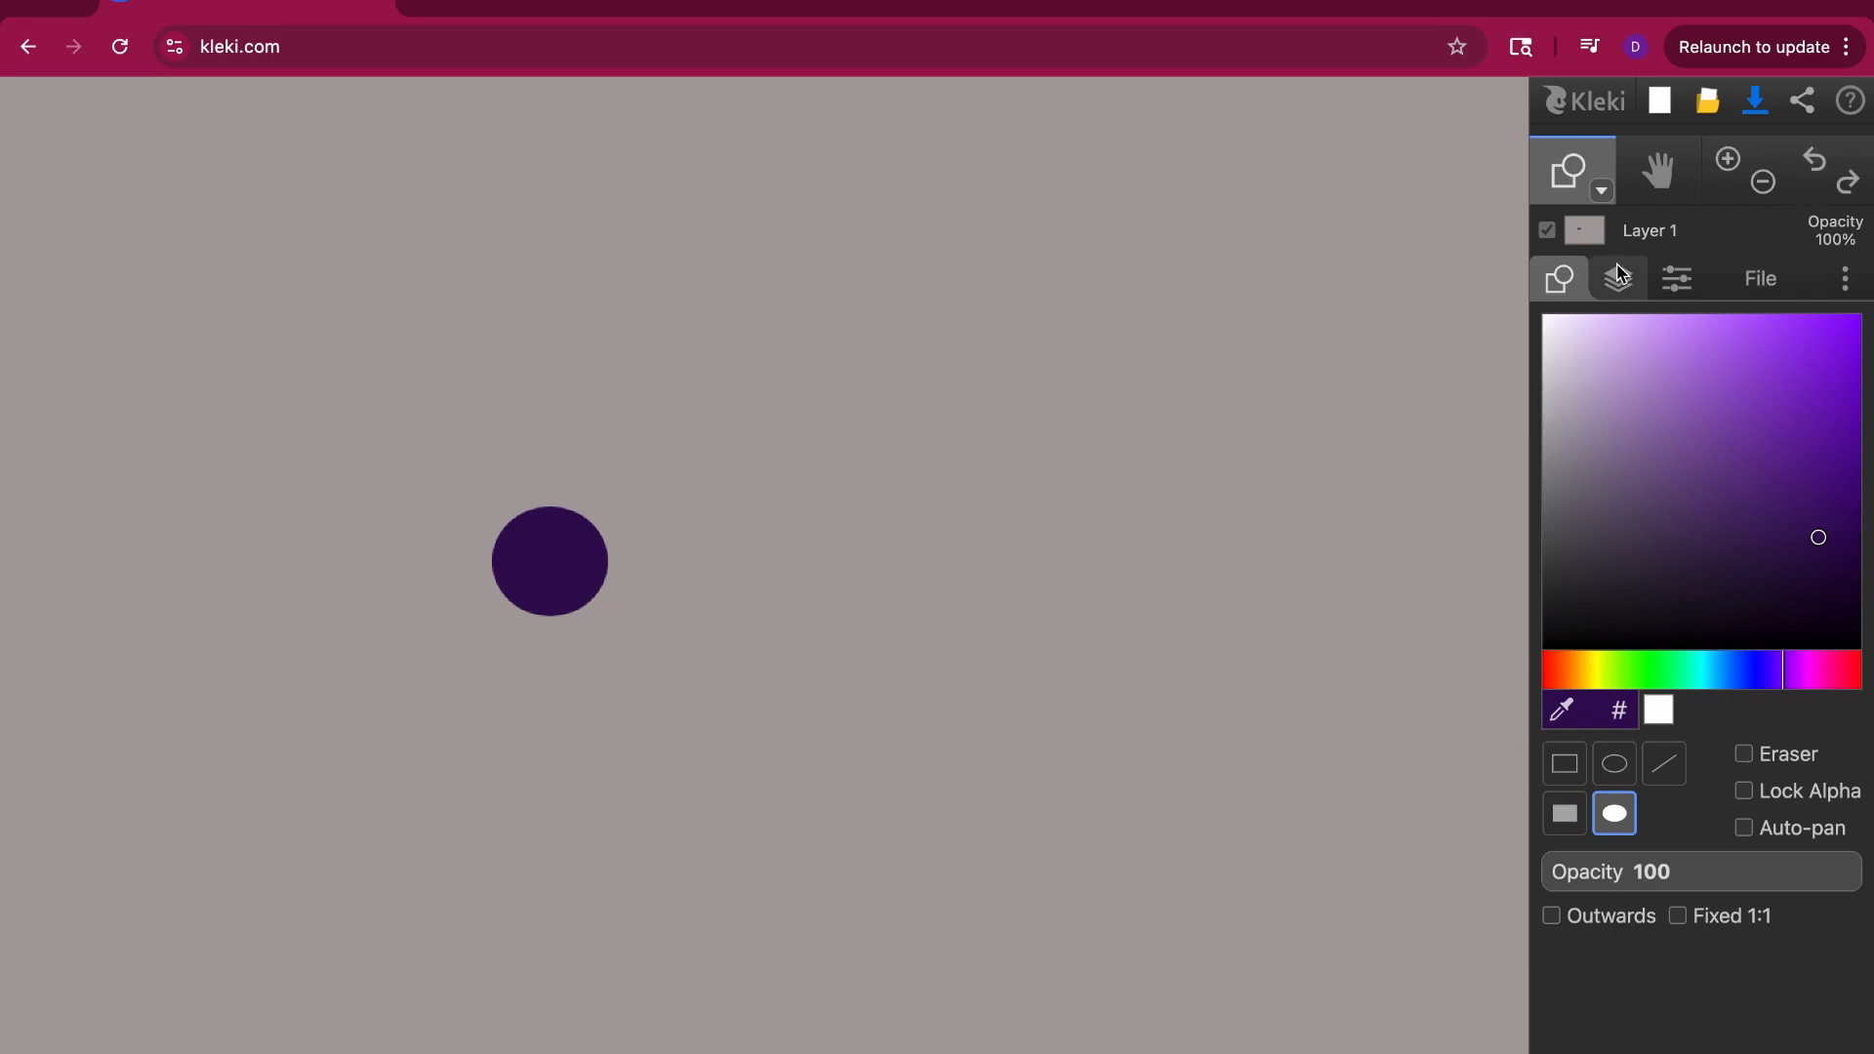
# Step: With the Brush at size 91, stamp overlapping dark purple dots rightward from the circle to form a triangular cluster
pyautogui.click(1601, 190)
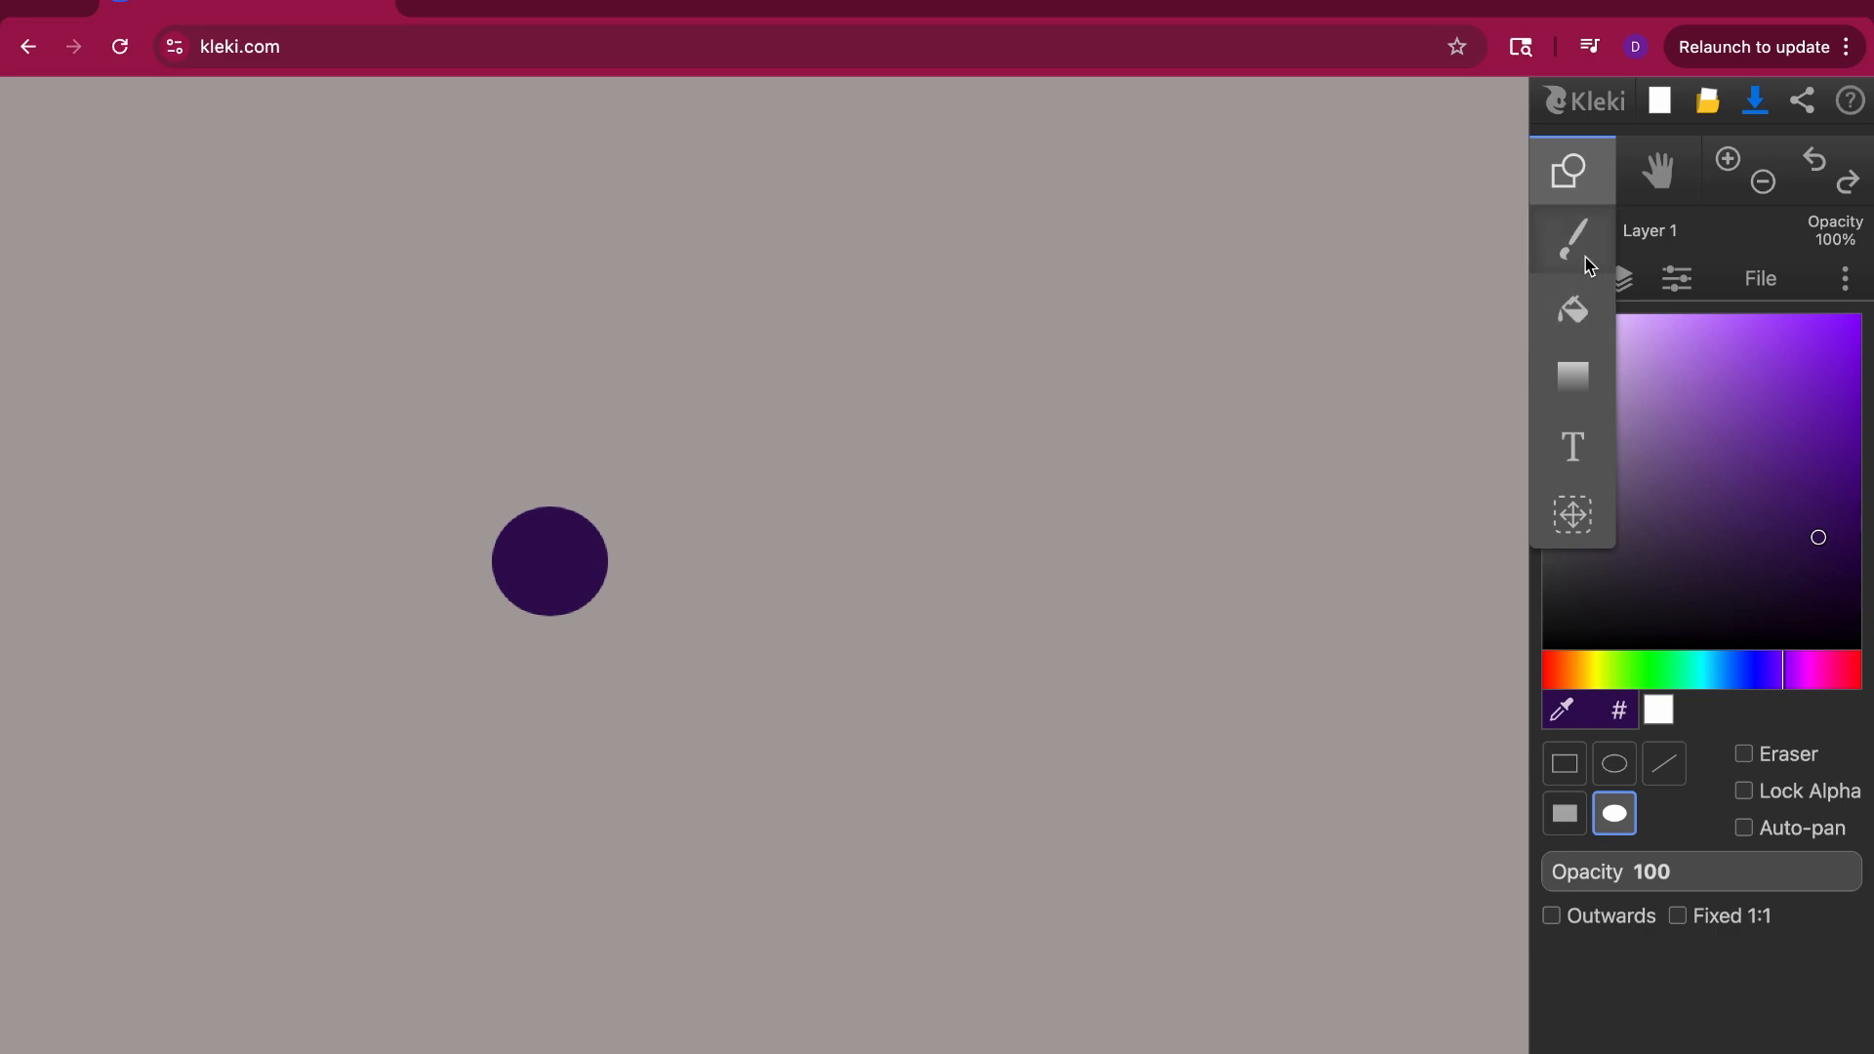
pyautogui.click(1589, 266)
pyautogui.moveTo(1578, 818); pyautogui.dragTo(1736, 832)
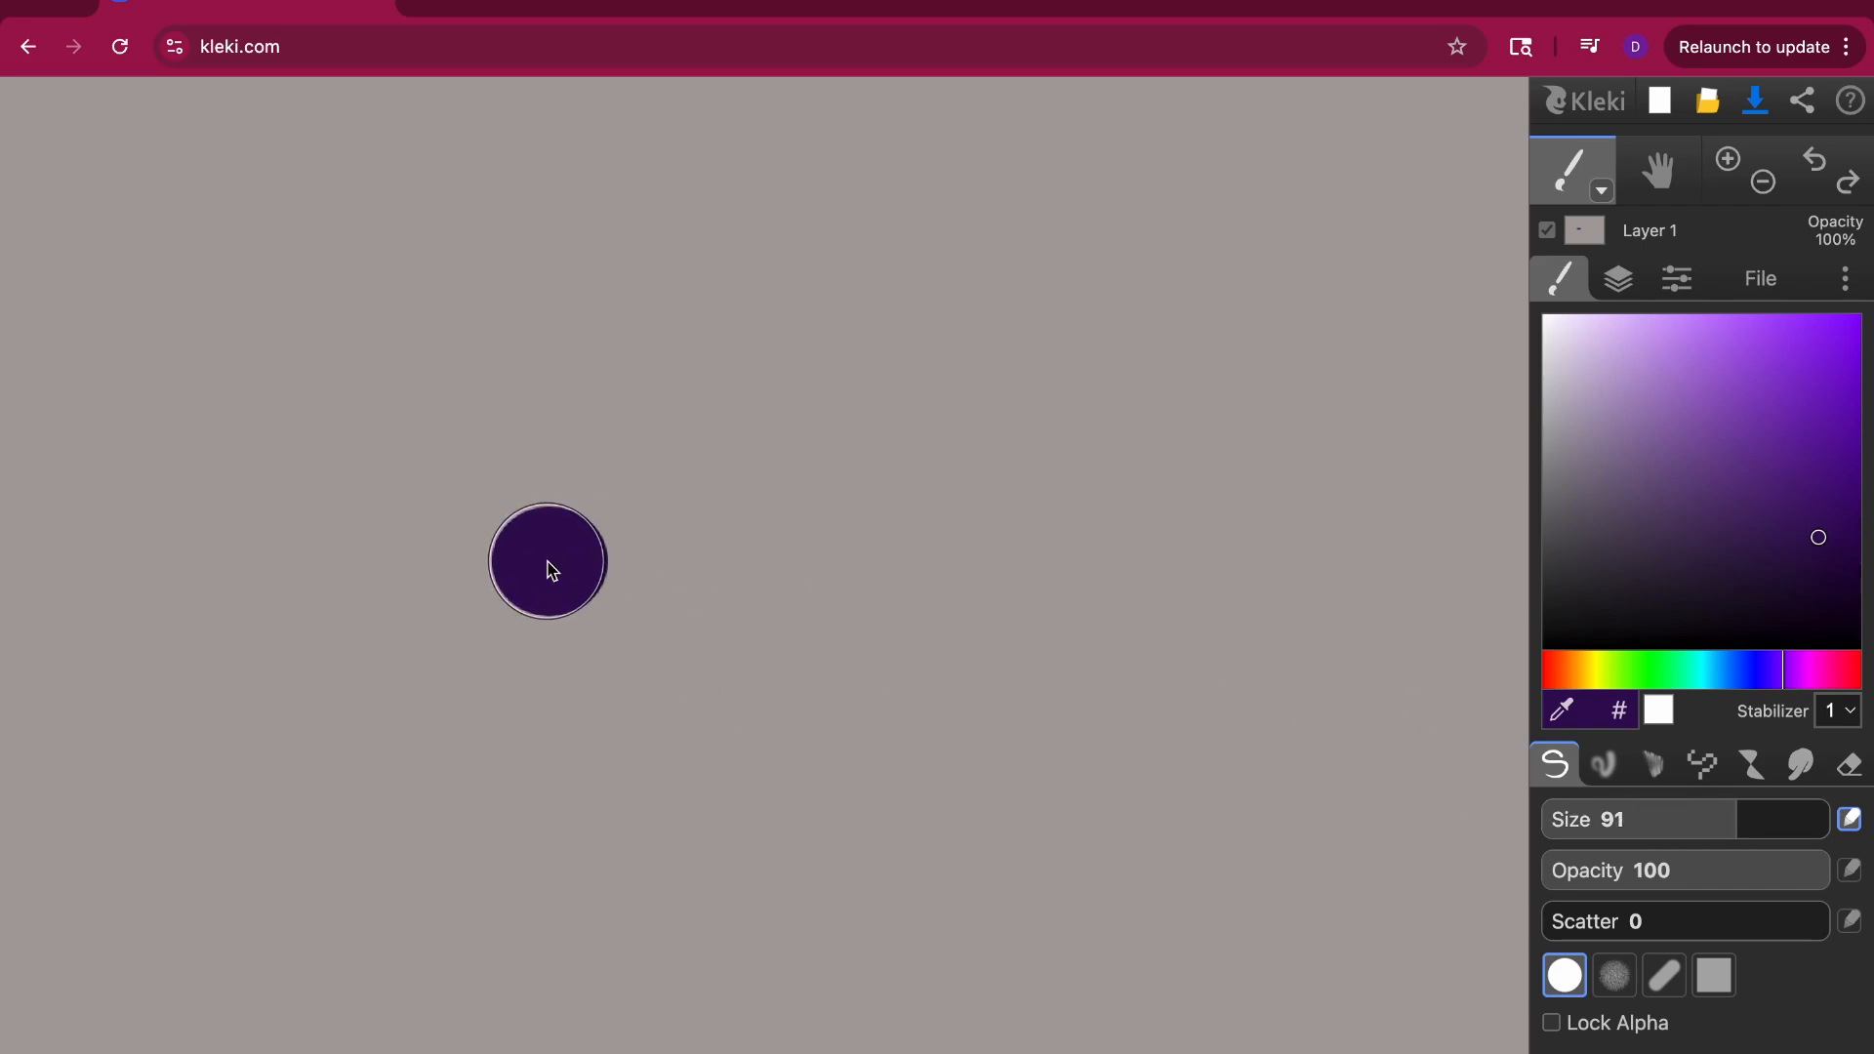
pyautogui.click(634, 521)
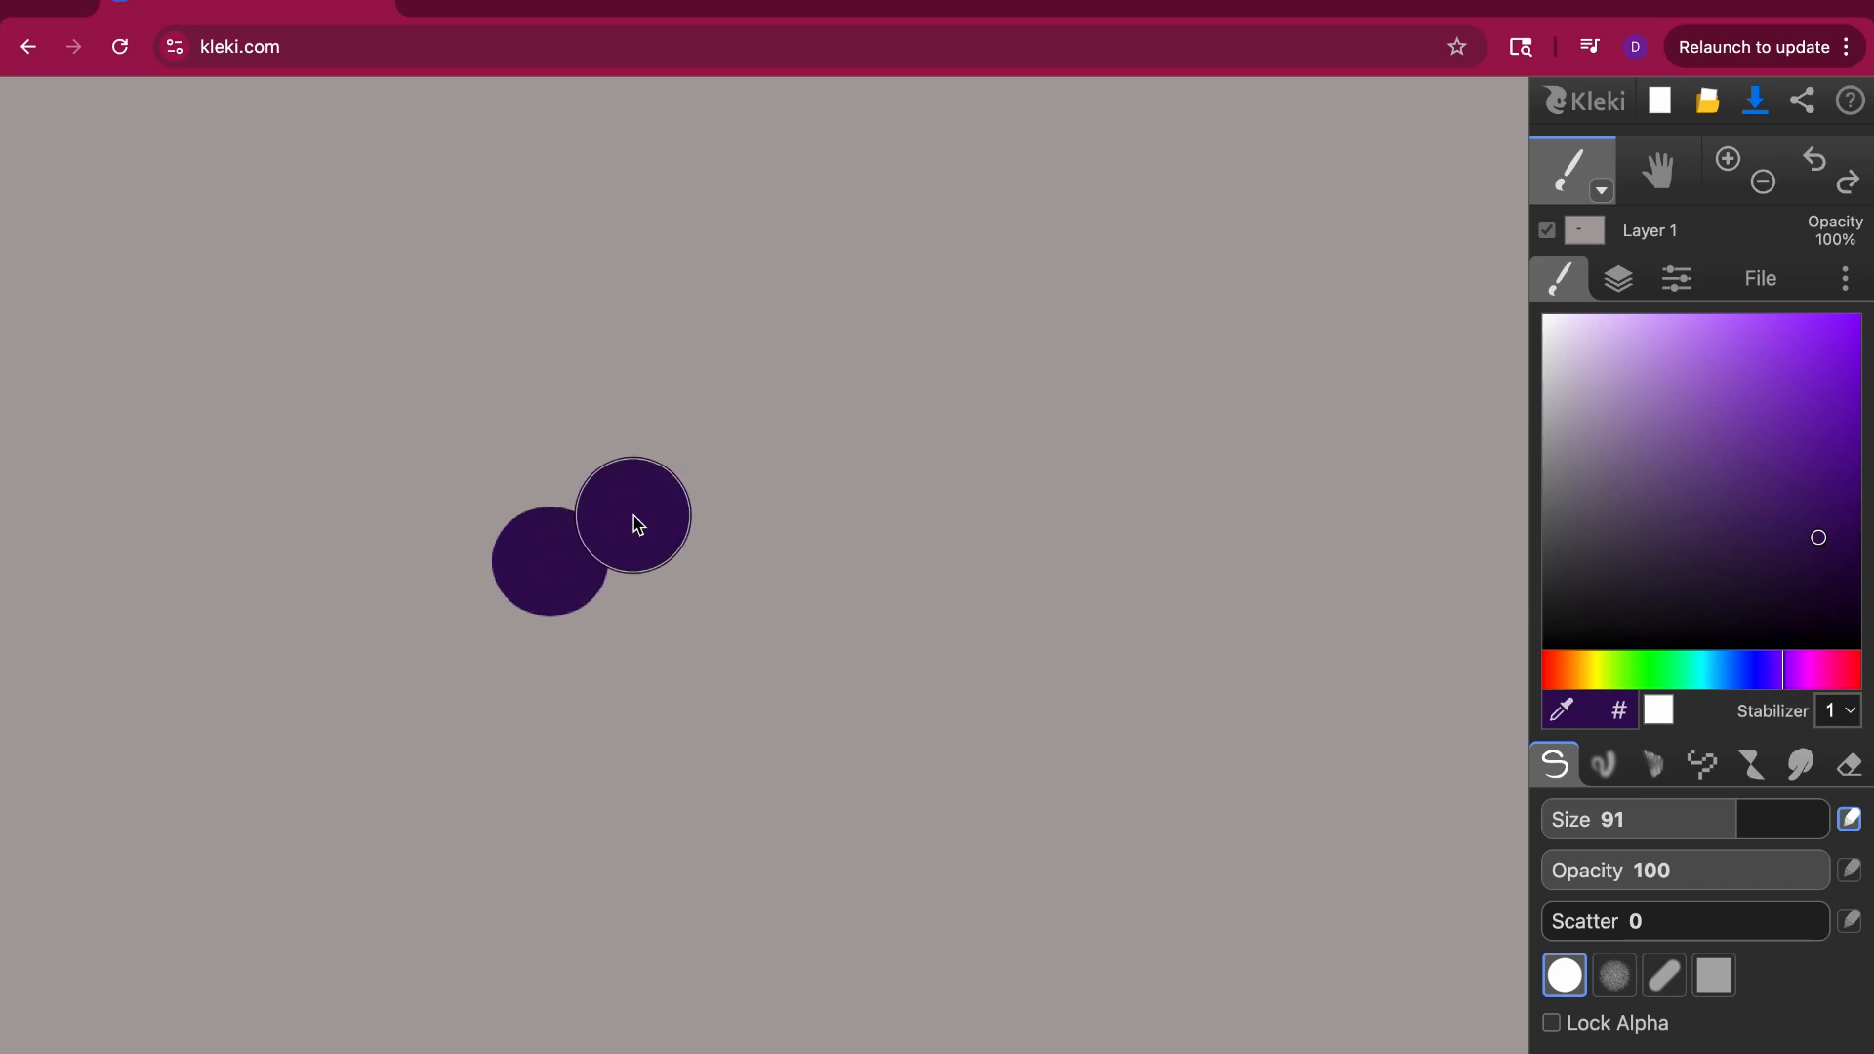
pyautogui.click(725, 455)
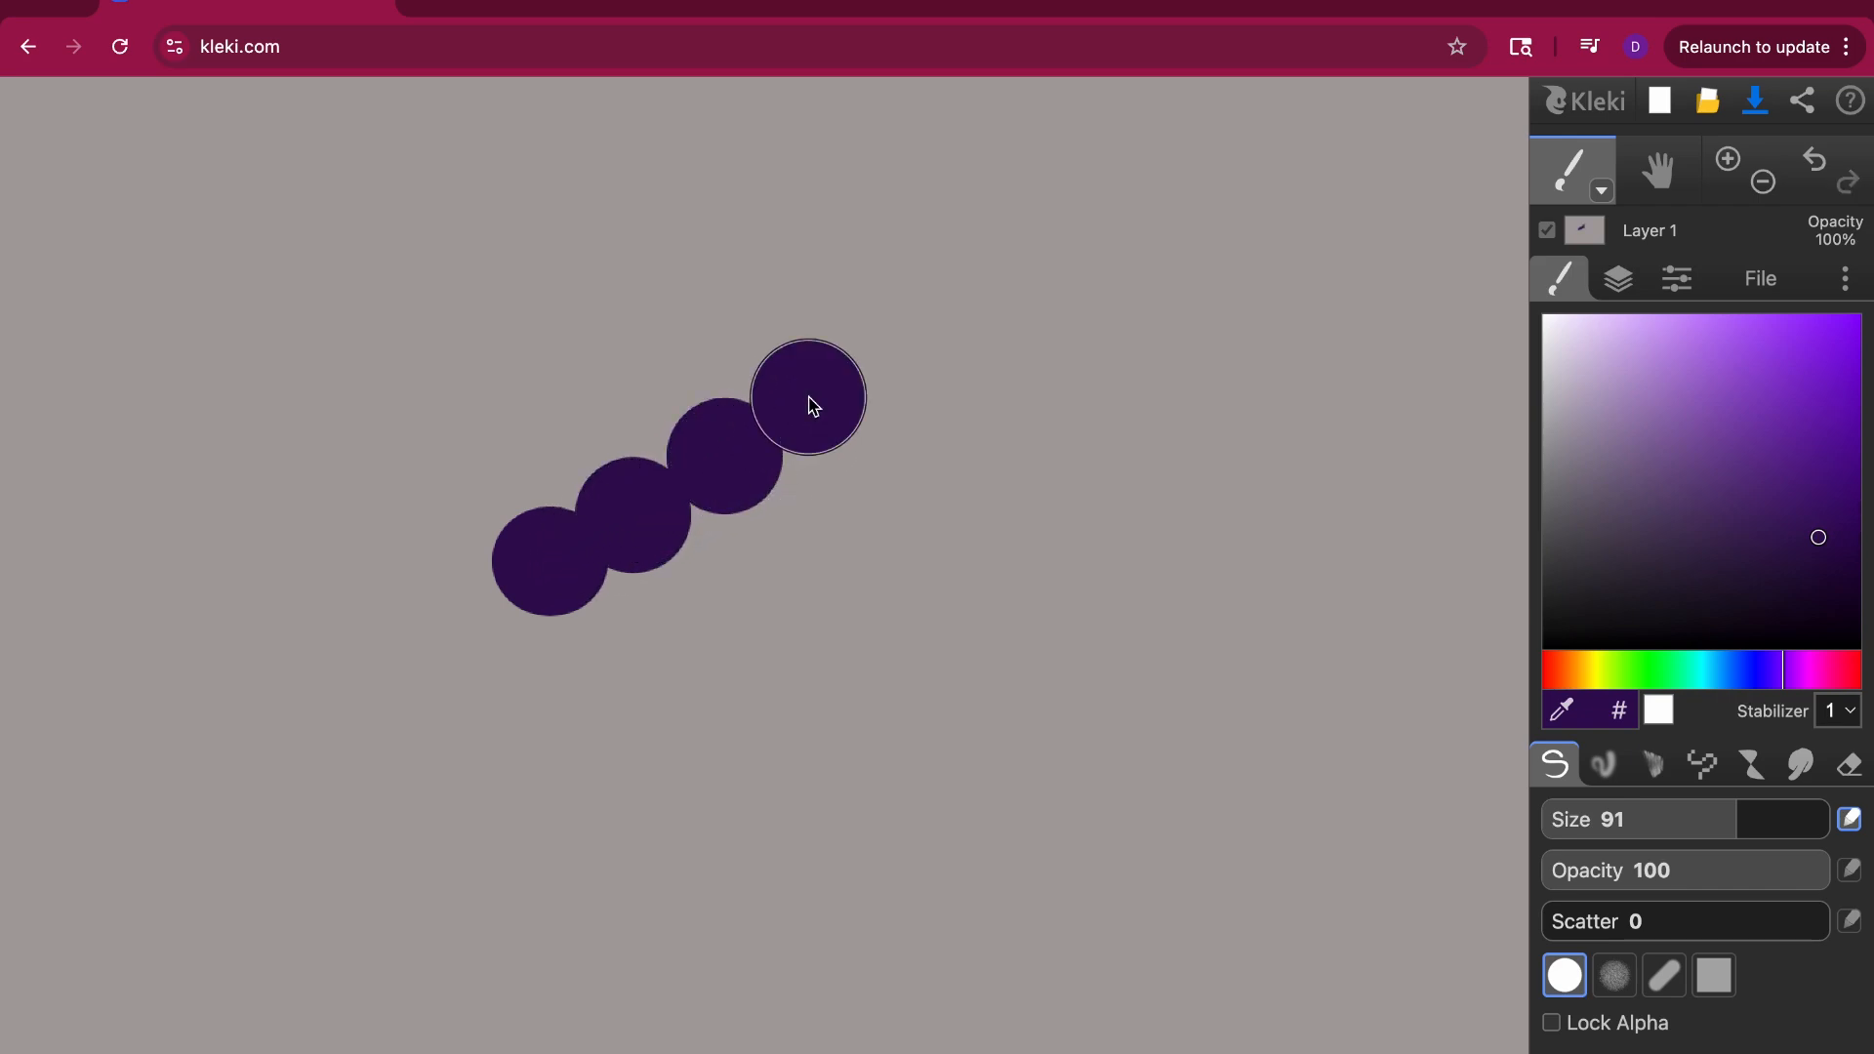
pyautogui.click(631, 622)
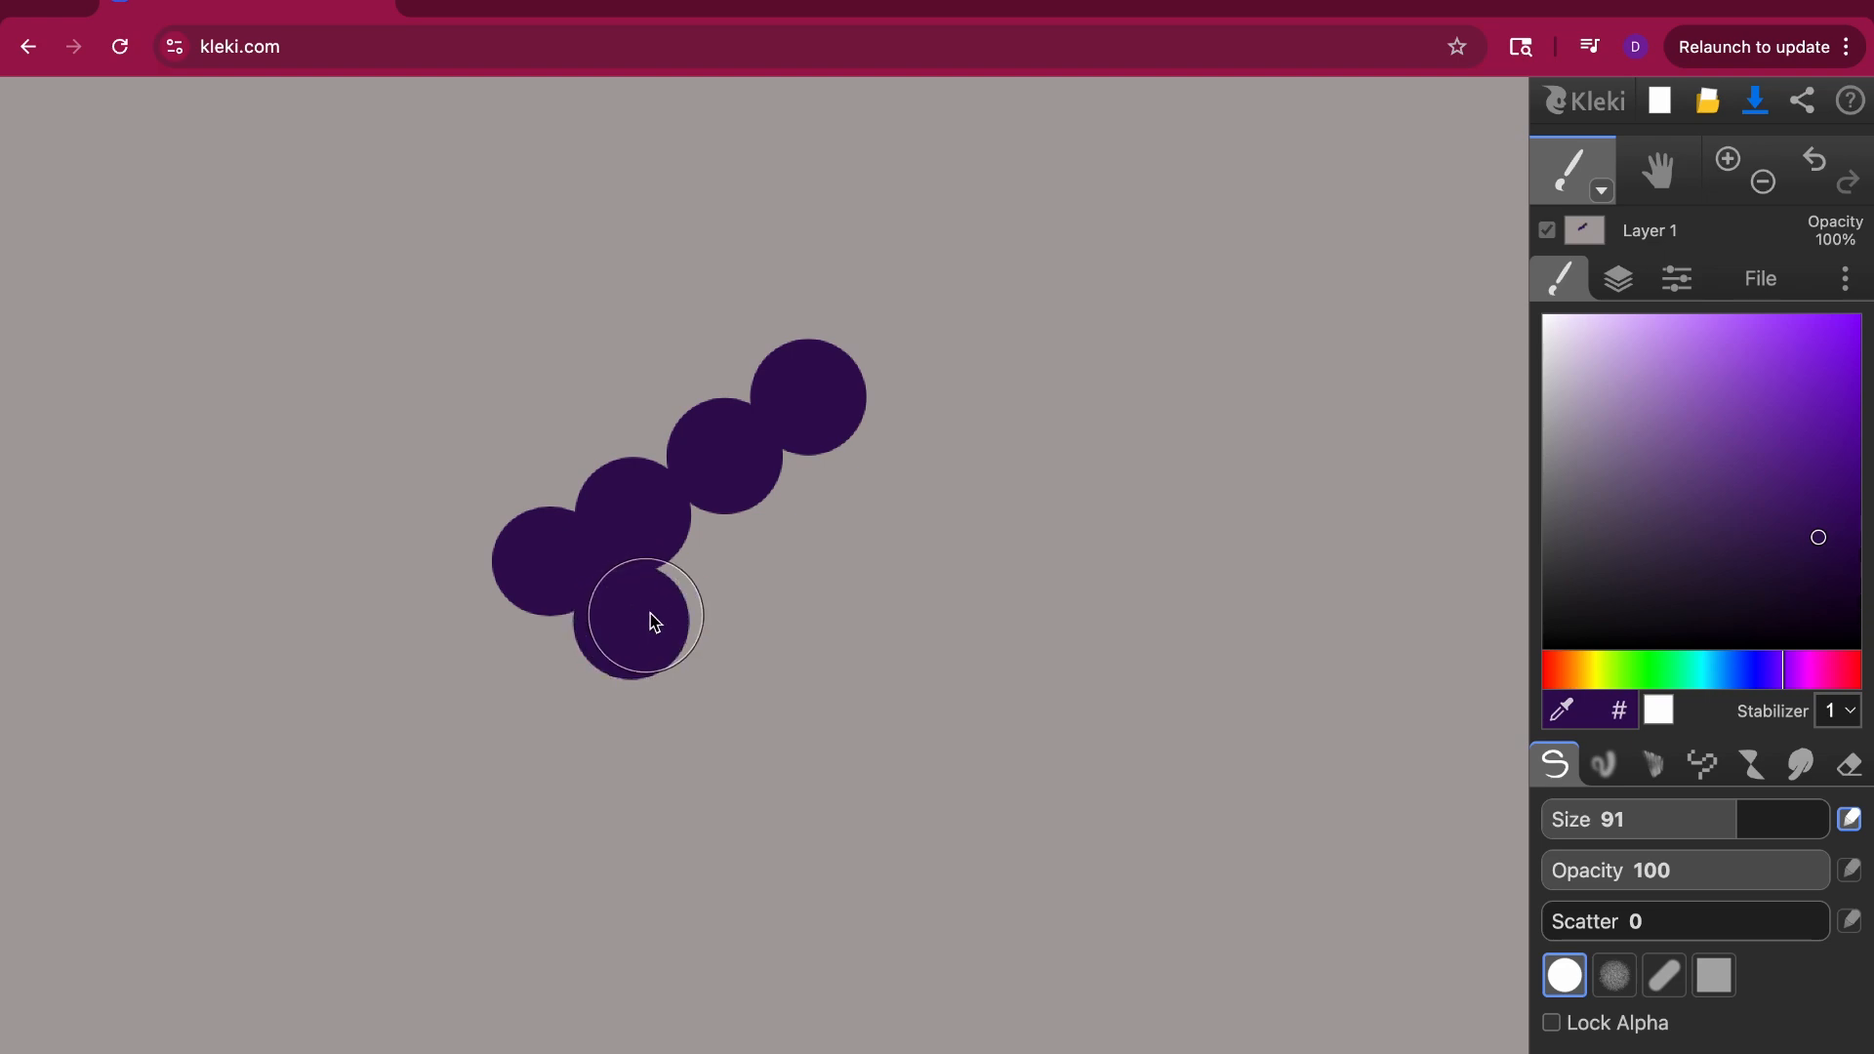
pyautogui.click(723, 557)
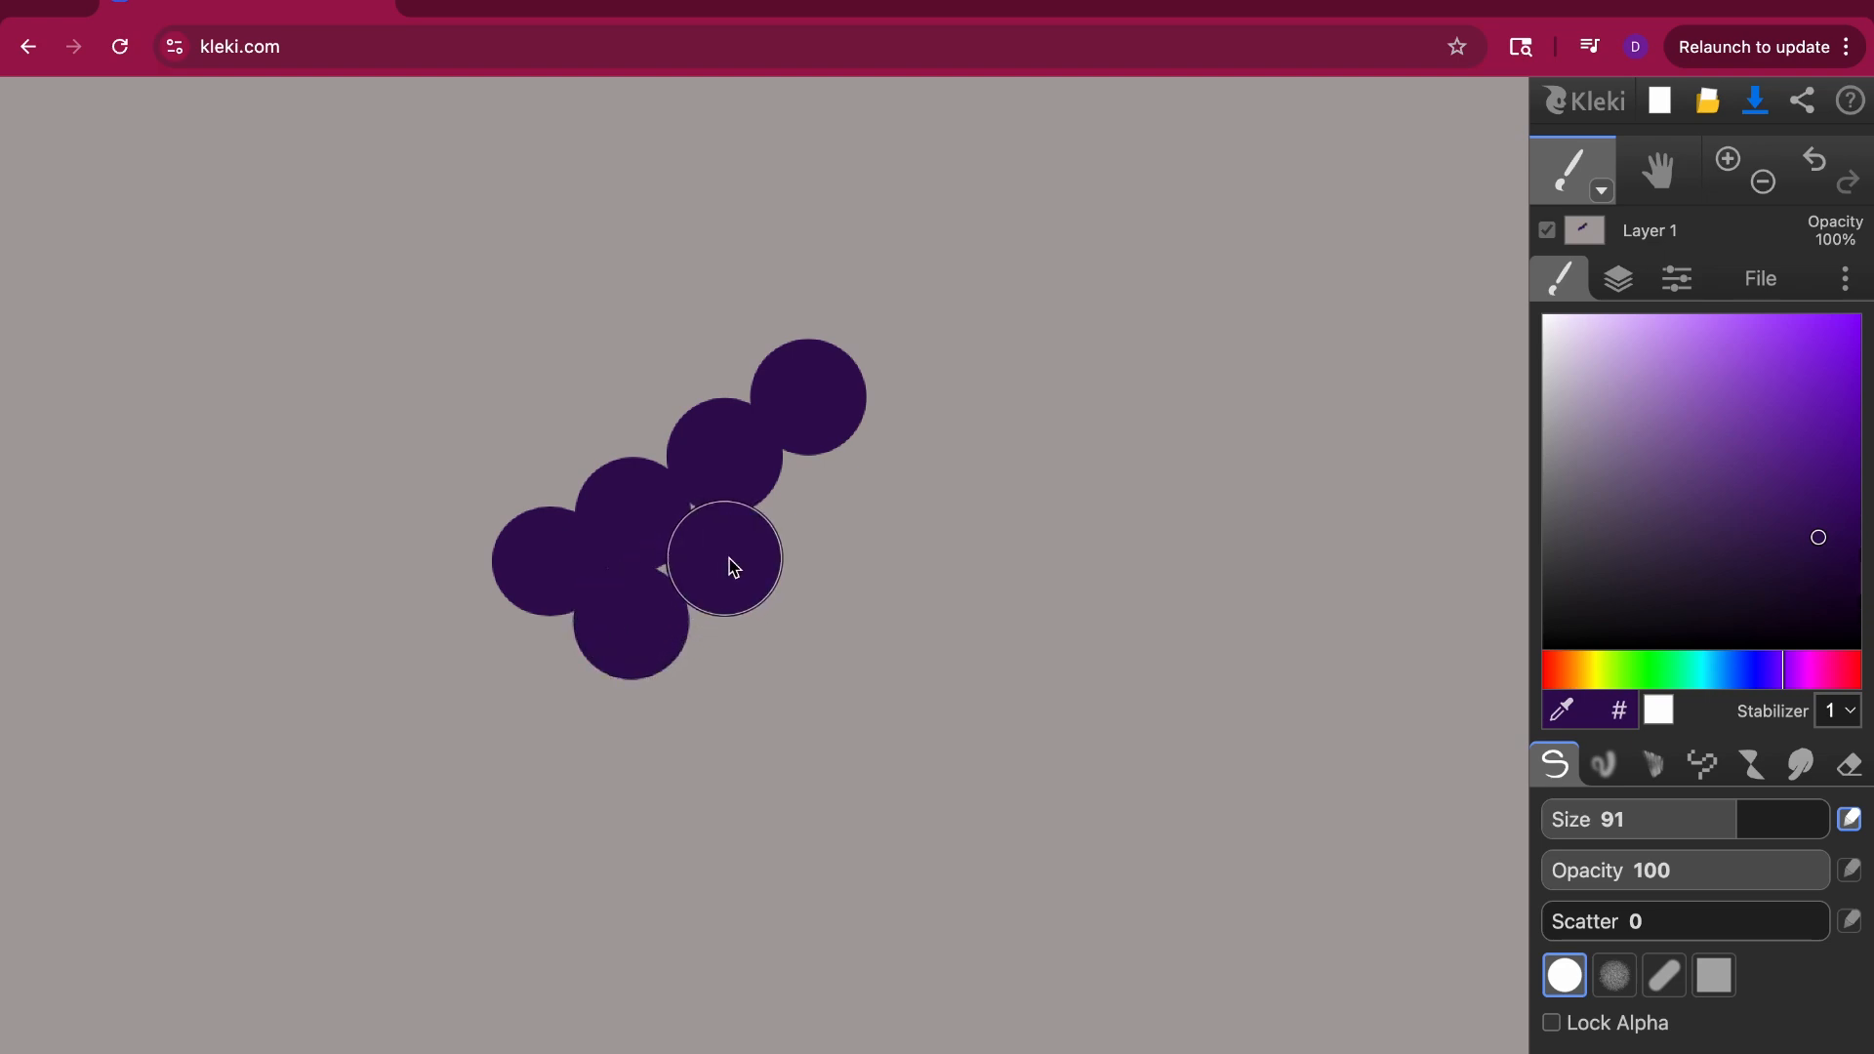
pyautogui.click(818, 506)
pyautogui.click(732, 667)
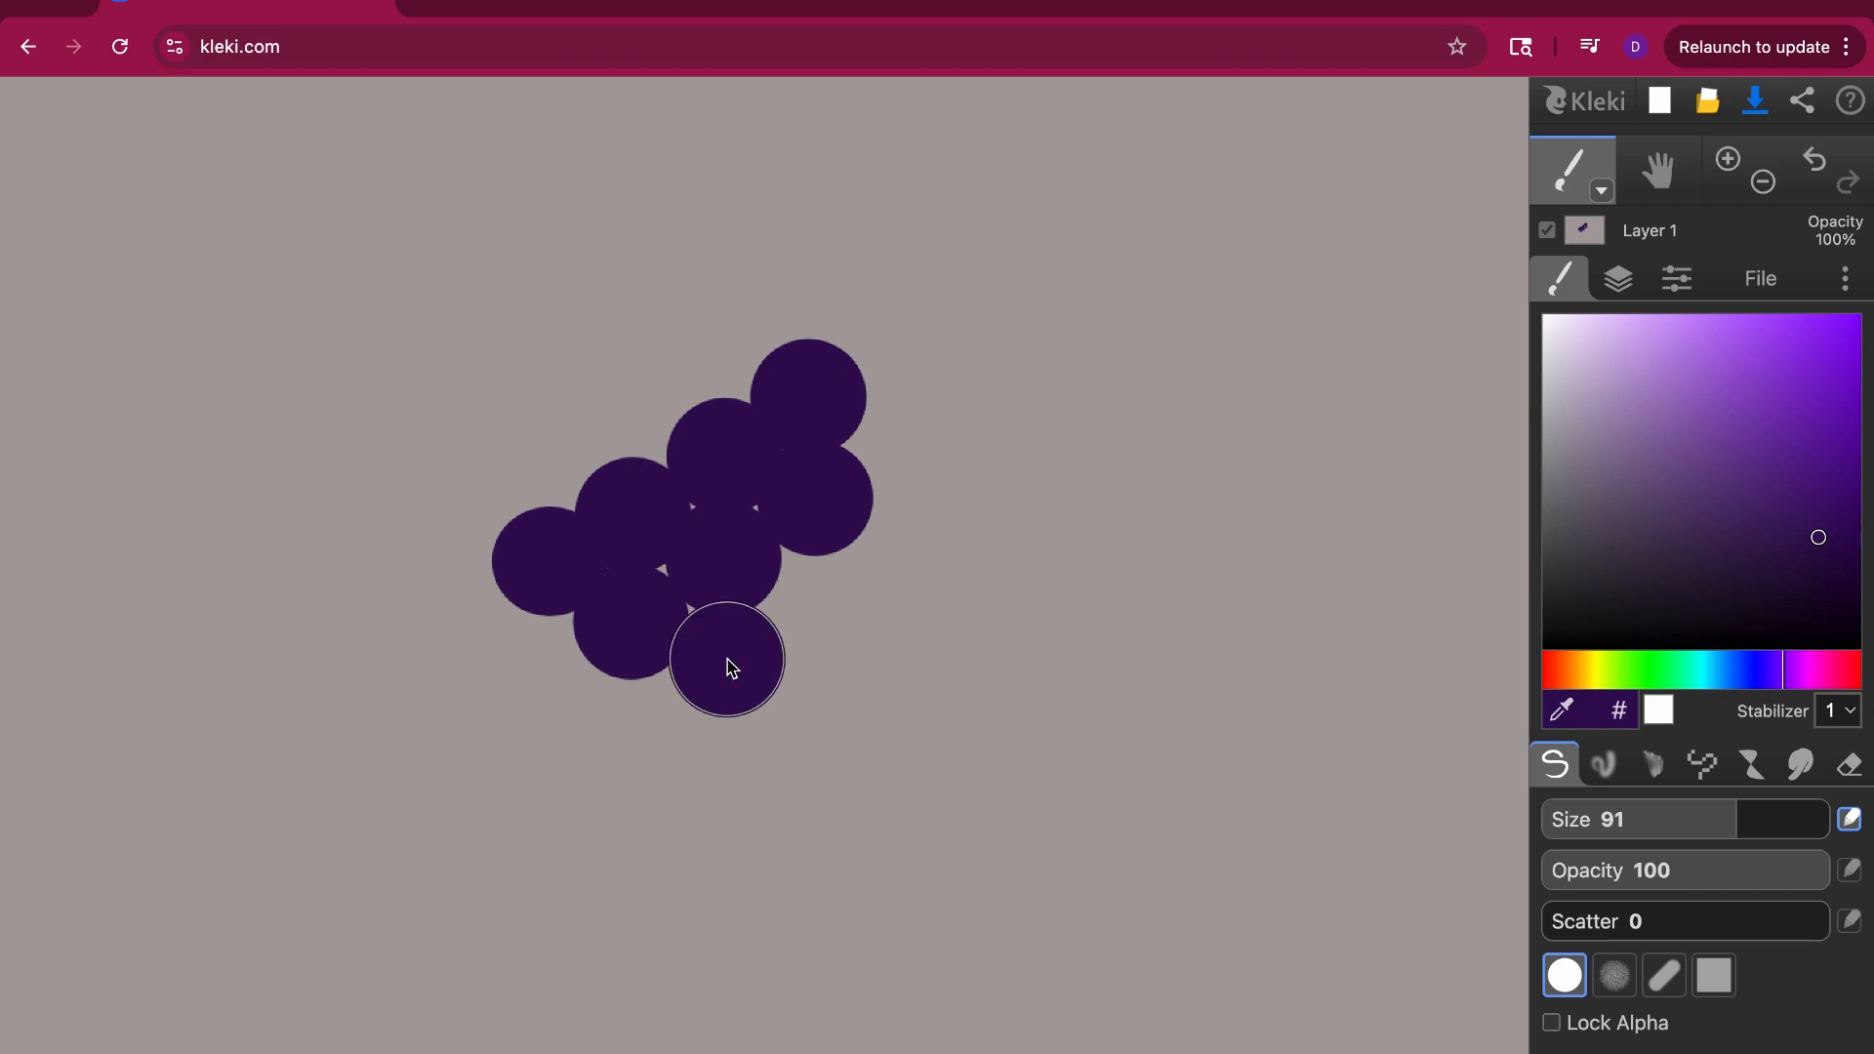
pyautogui.click(823, 597)
pyautogui.click(820, 693)
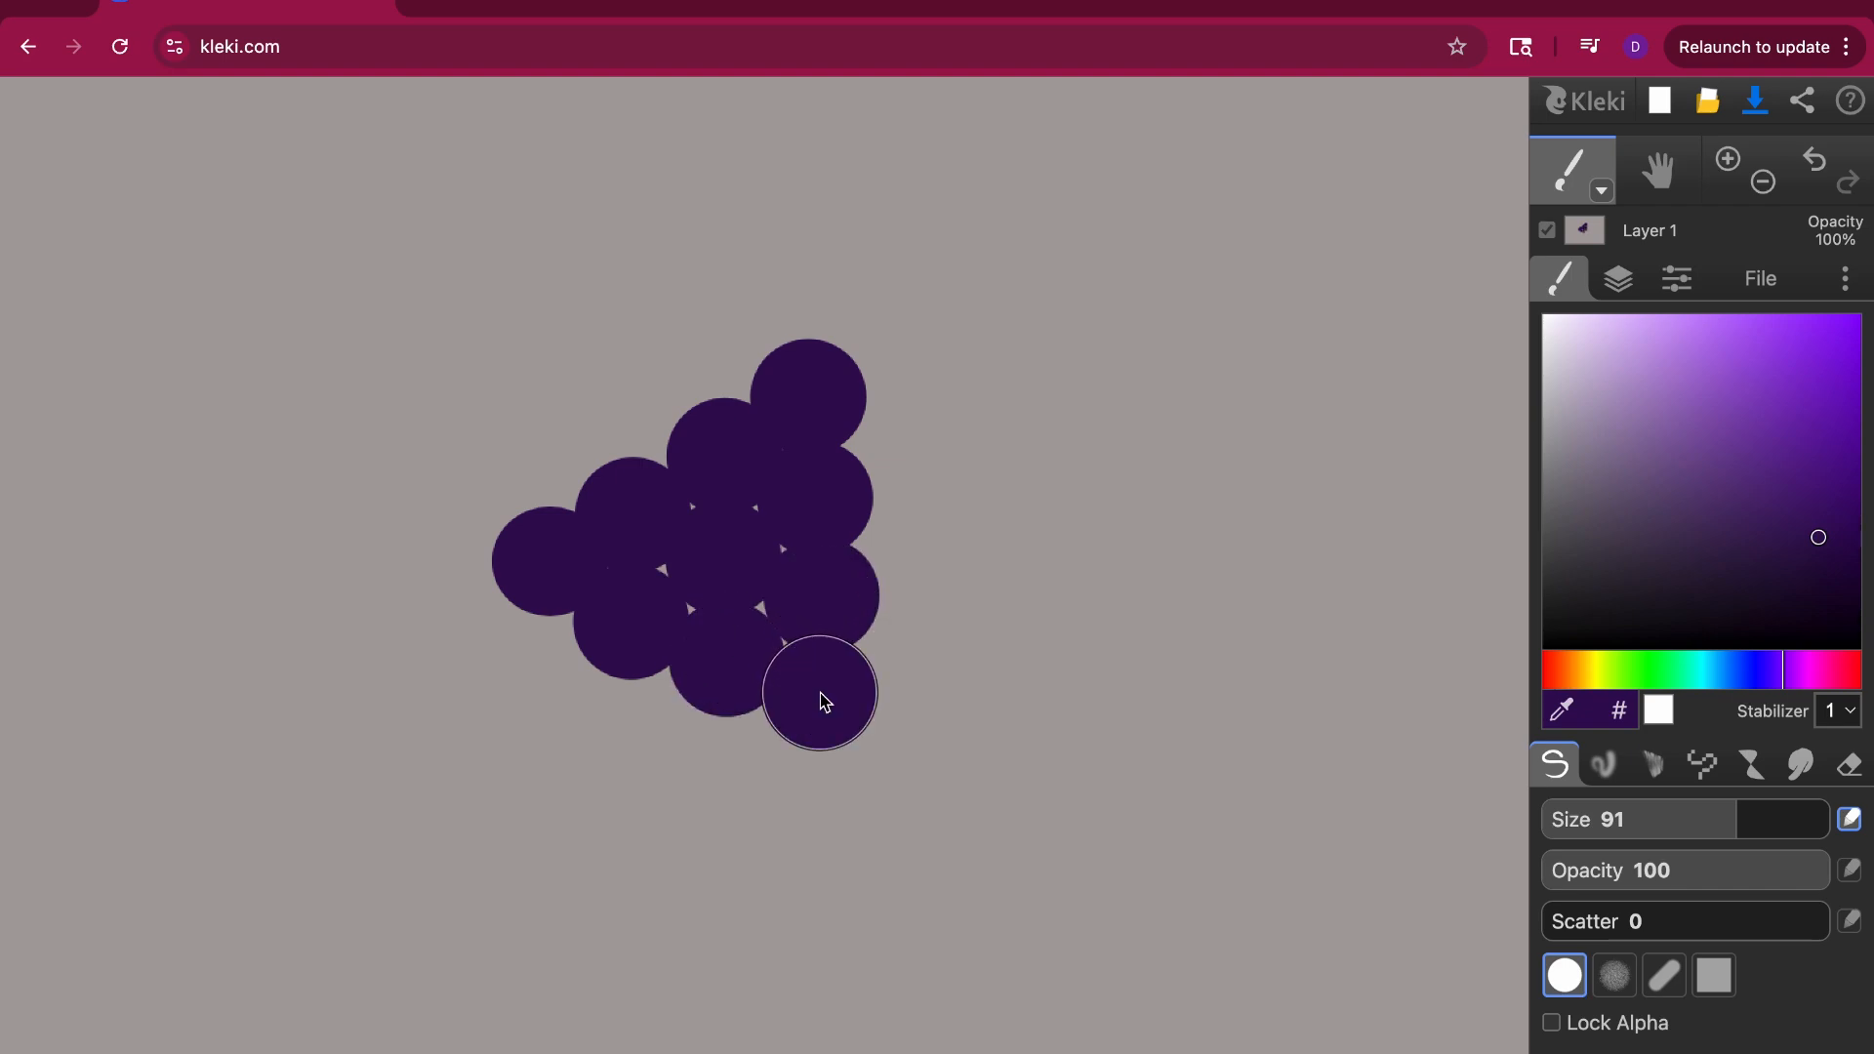
# Step: Extend the cluster with more dark purple dots at its left tip and along its upper-right, right and lower edges
pyautogui.click(487, 616)
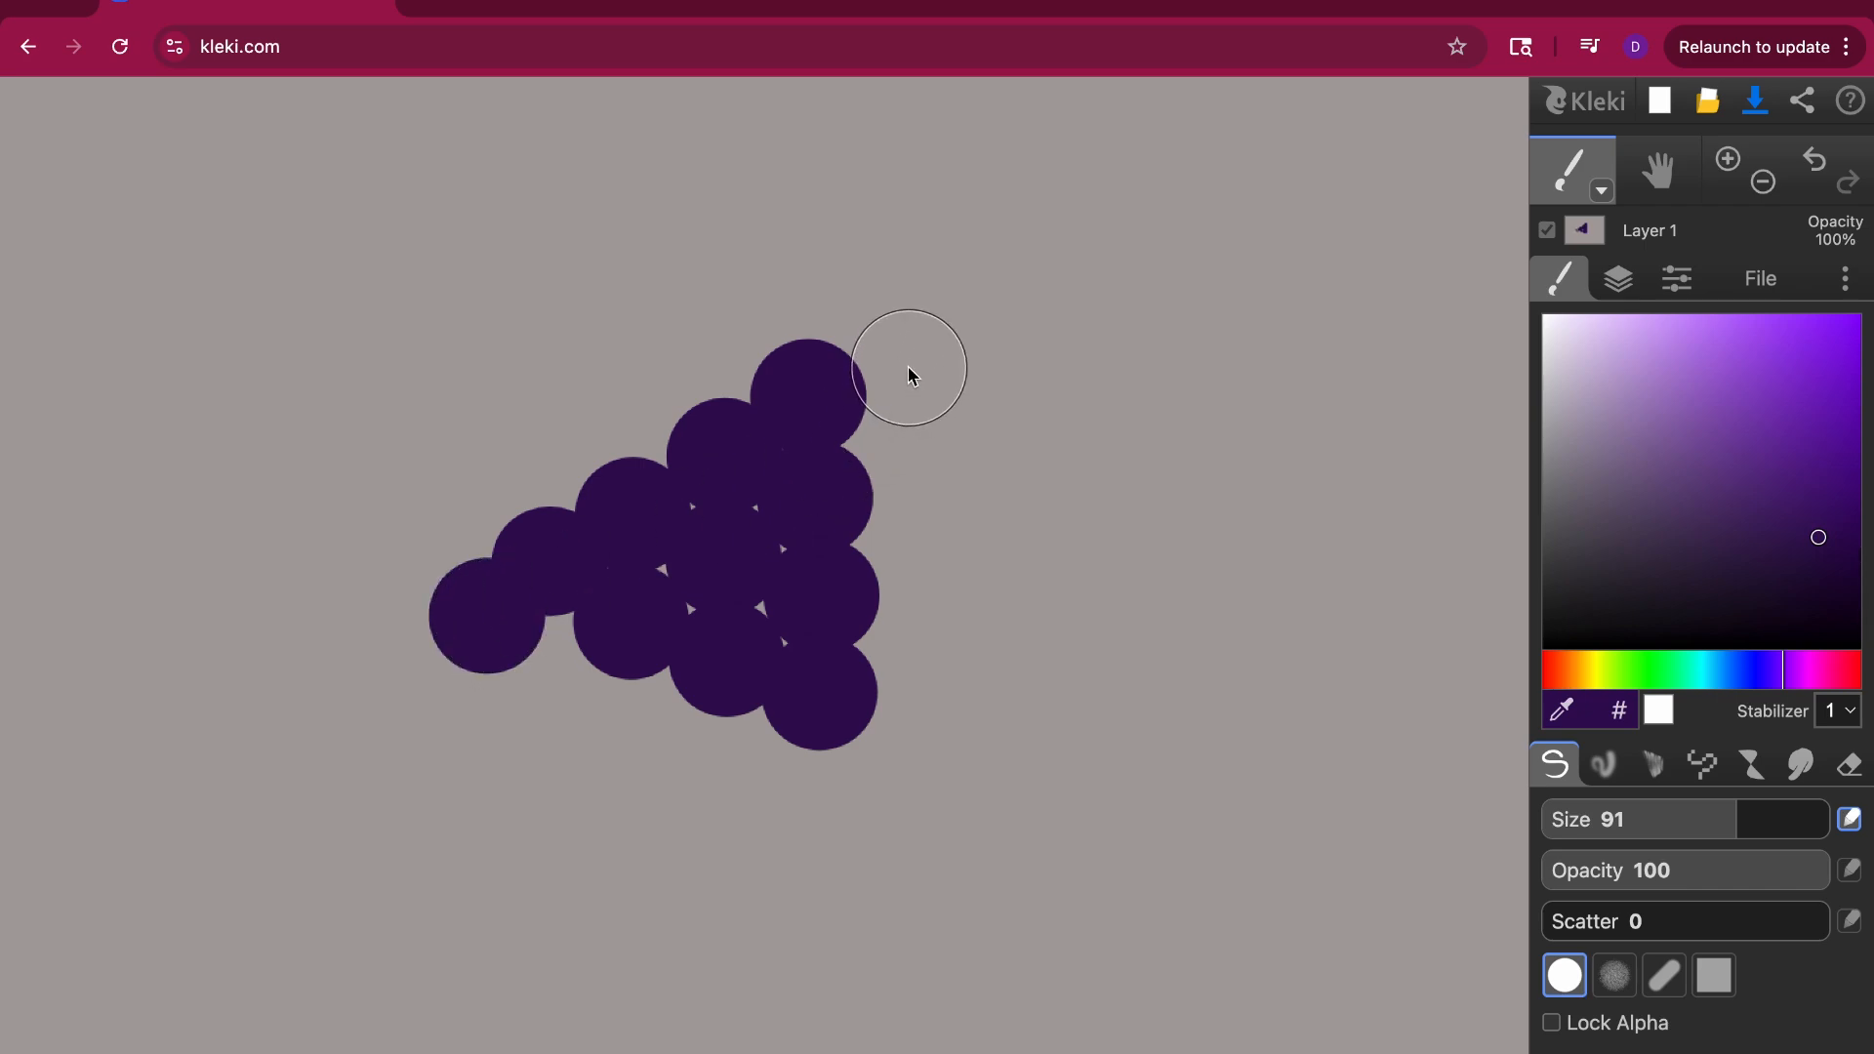
pyautogui.click(881, 352)
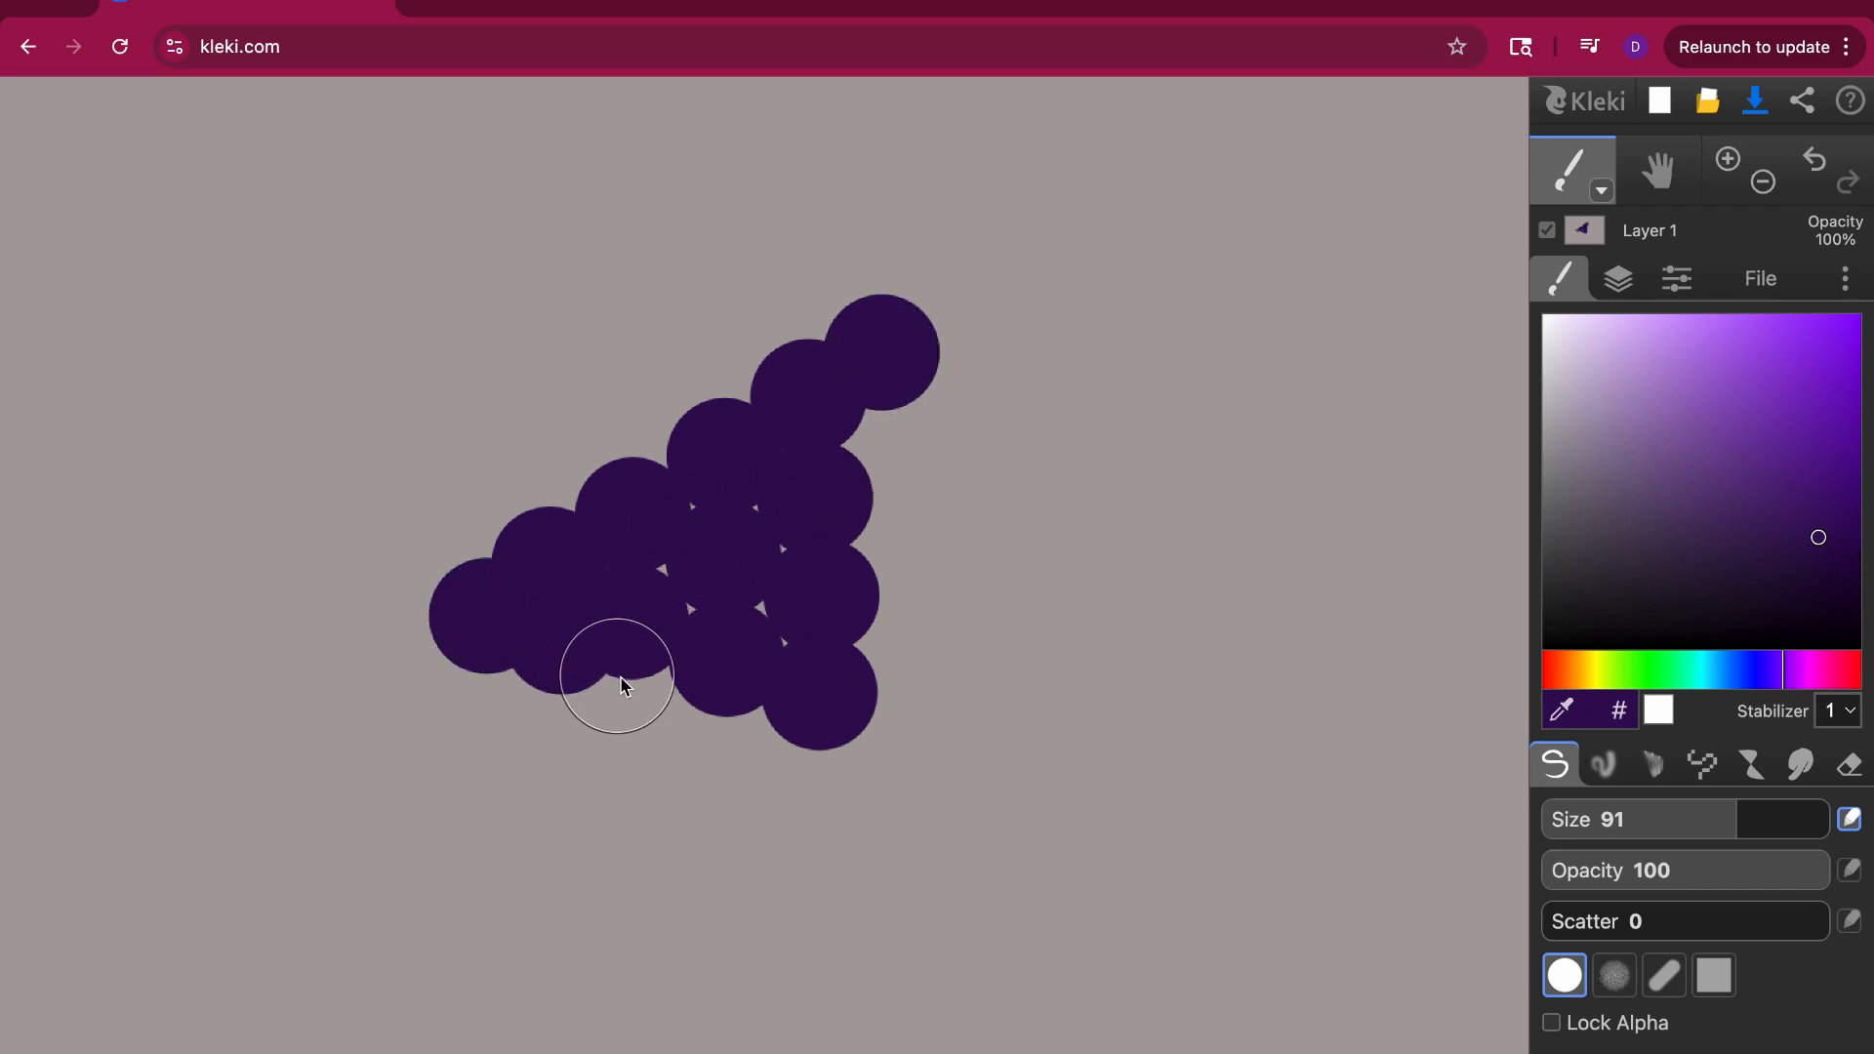
pyautogui.click(677, 671)
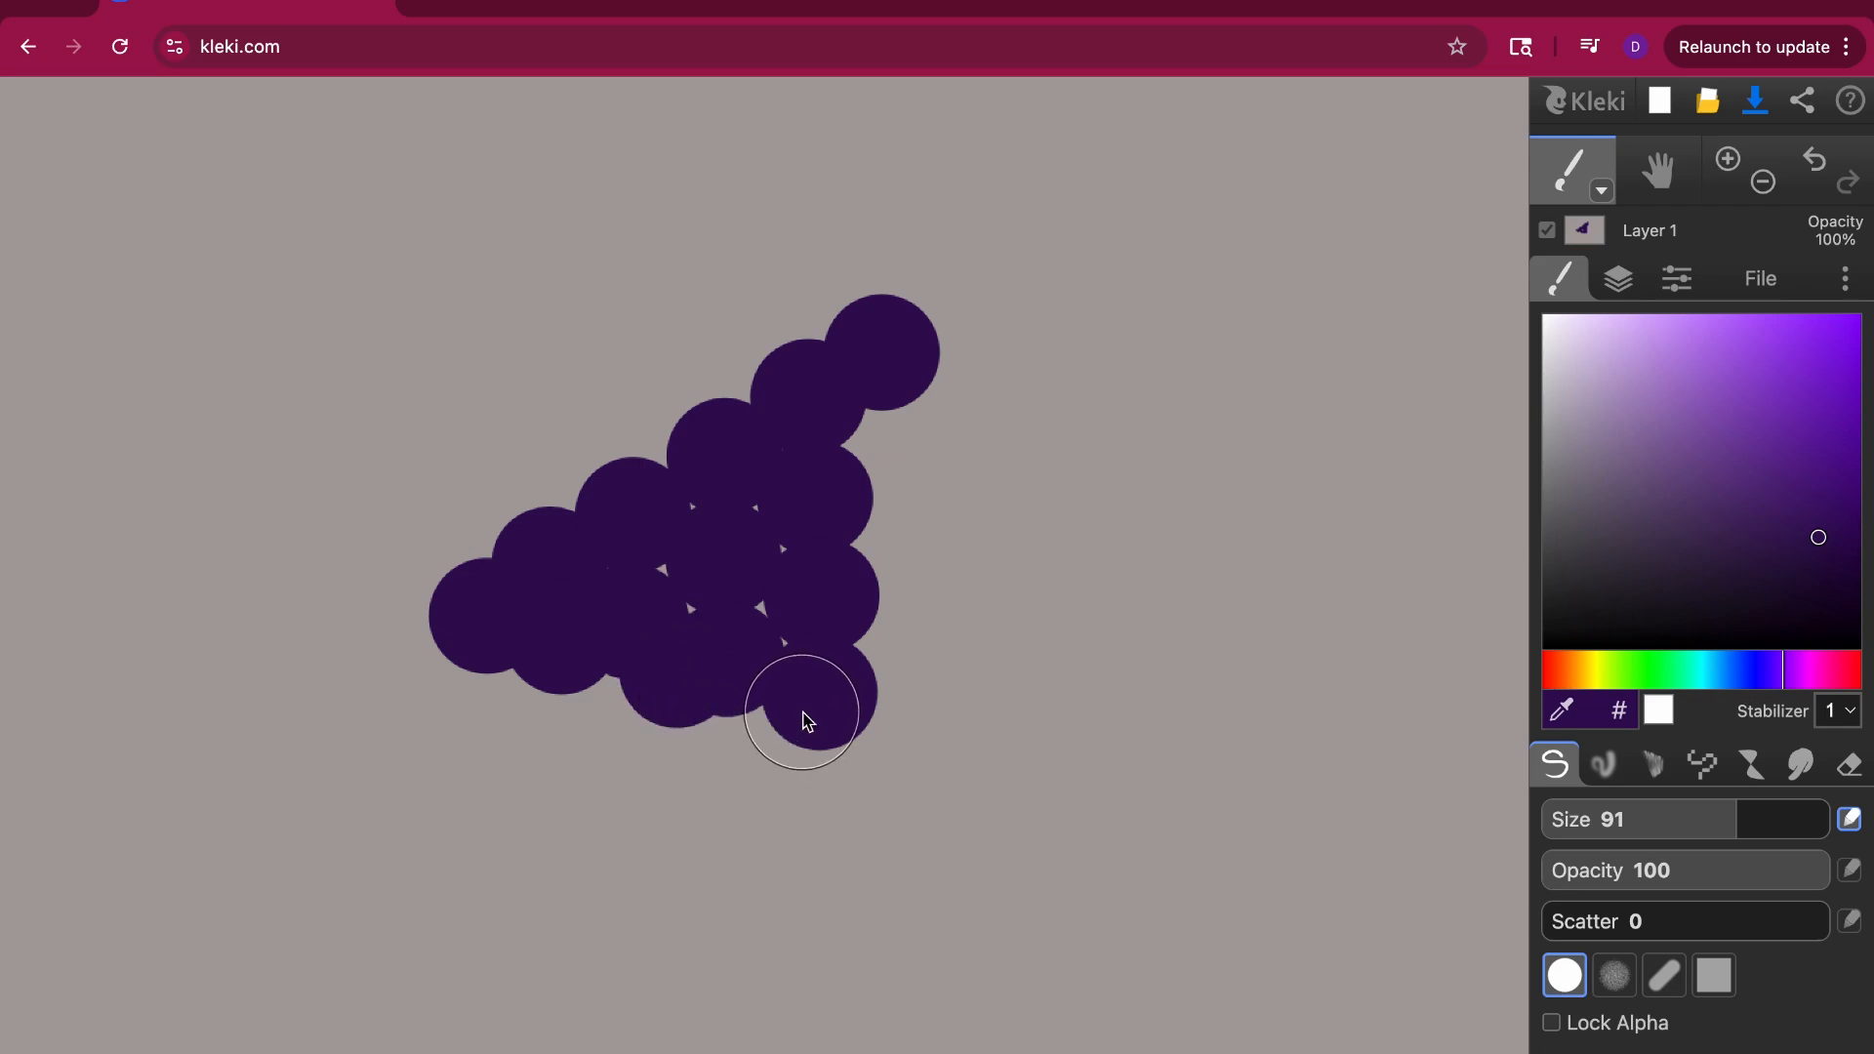
pyautogui.click(891, 448)
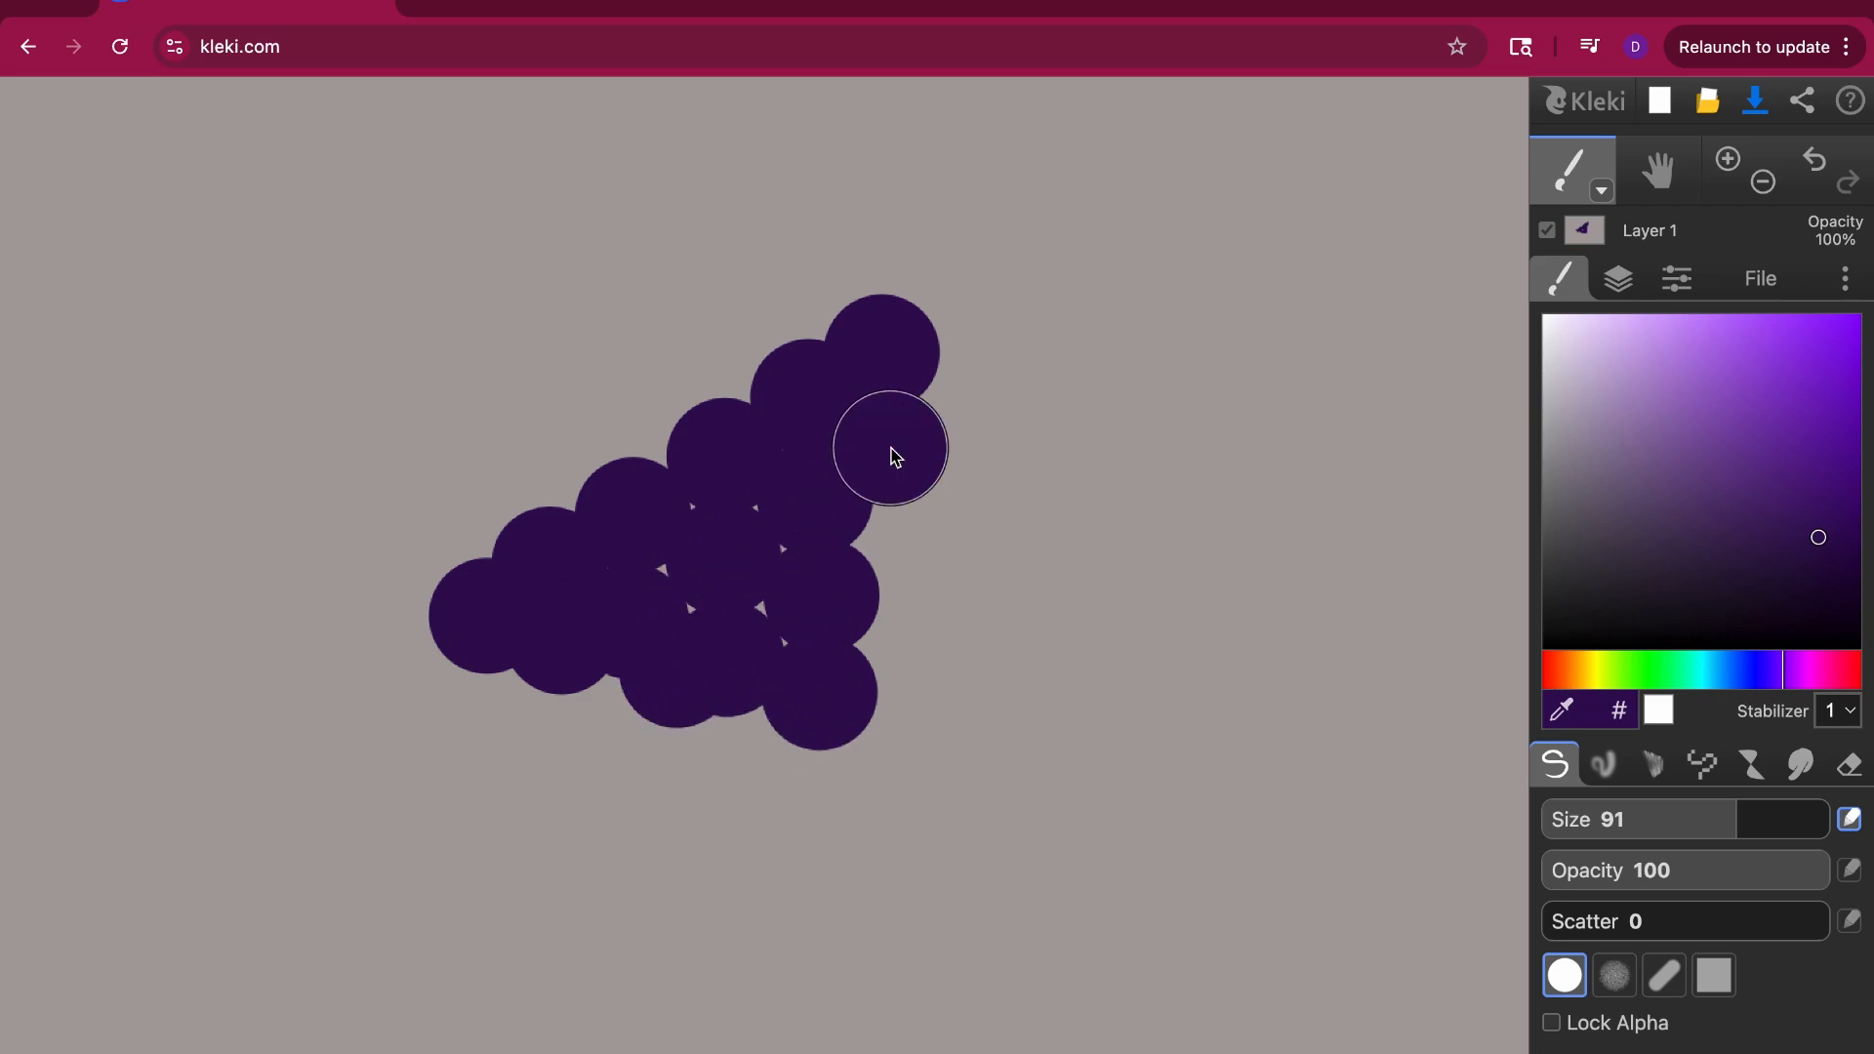
pyautogui.click(888, 617)
pyautogui.click(902, 695)
pyautogui.click(909, 759)
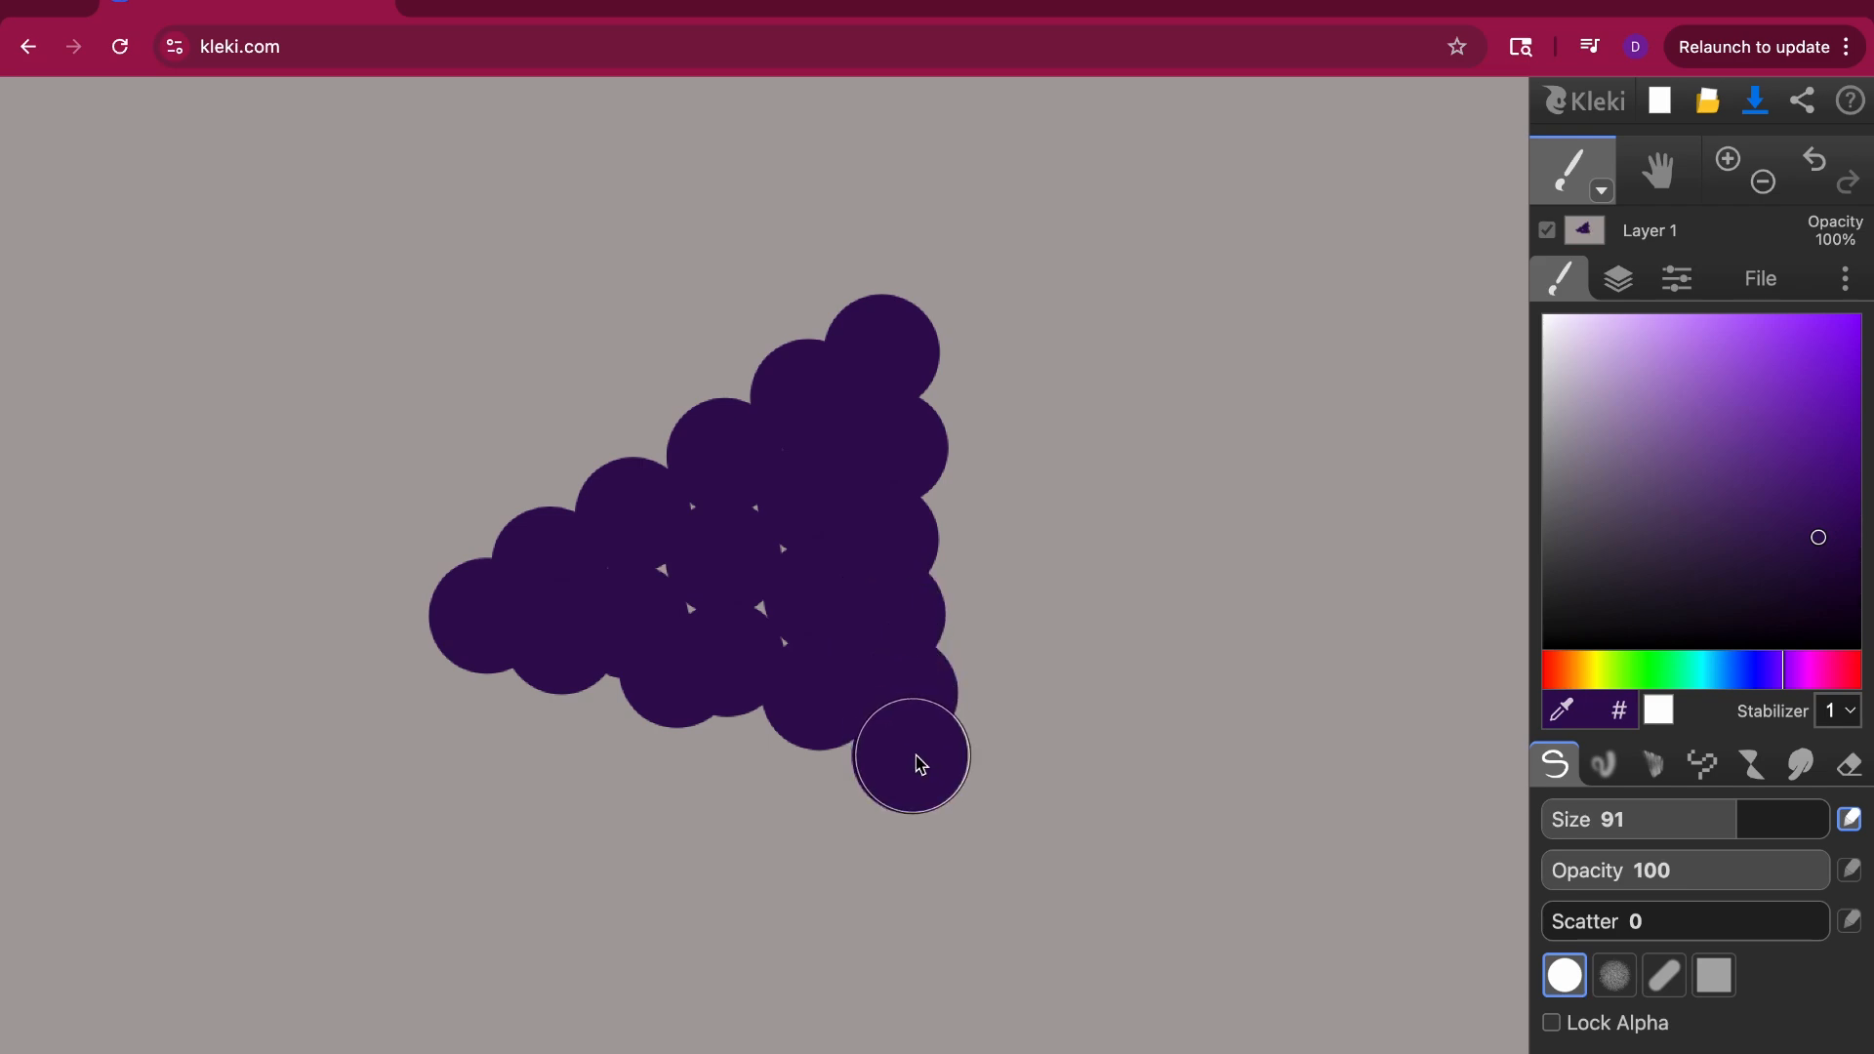
pyautogui.click(979, 762)
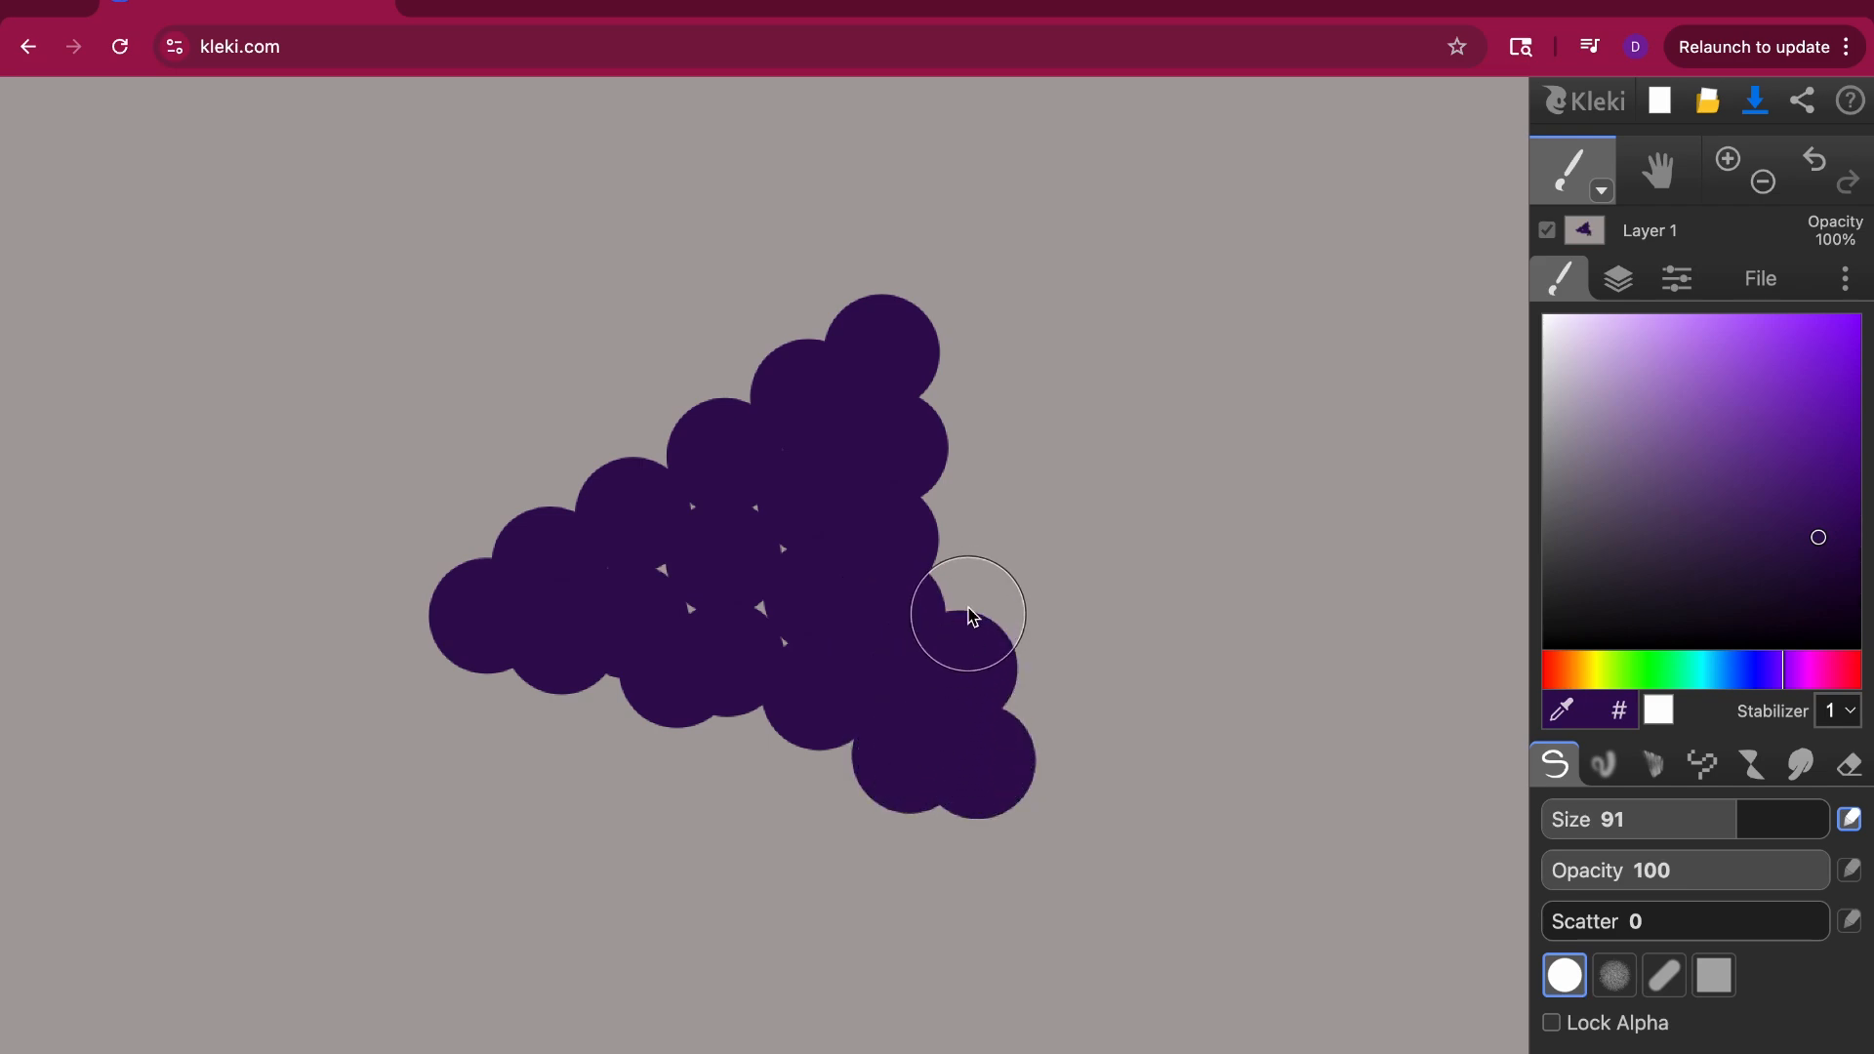
pyautogui.click(961, 572)
pyautogui.click(777, 730)
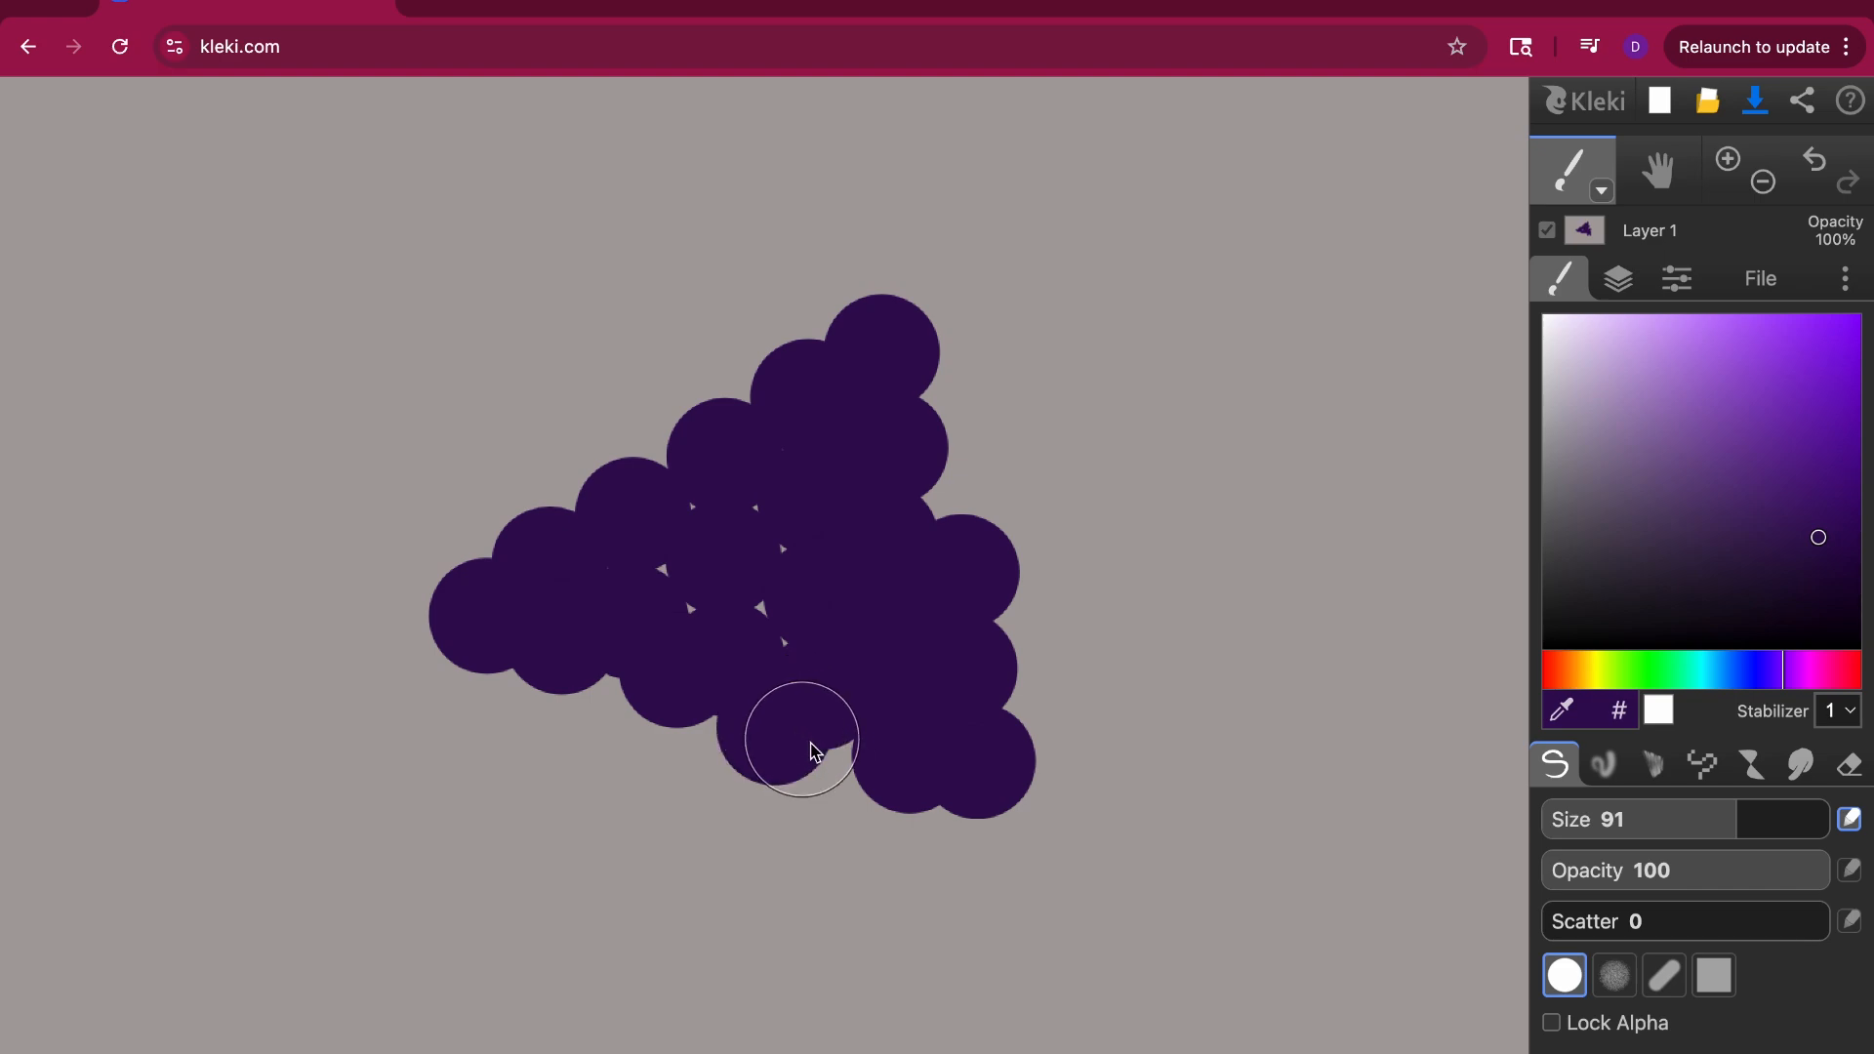
pyautogui.click(829, 756)
pyautogui.click(917, 491)
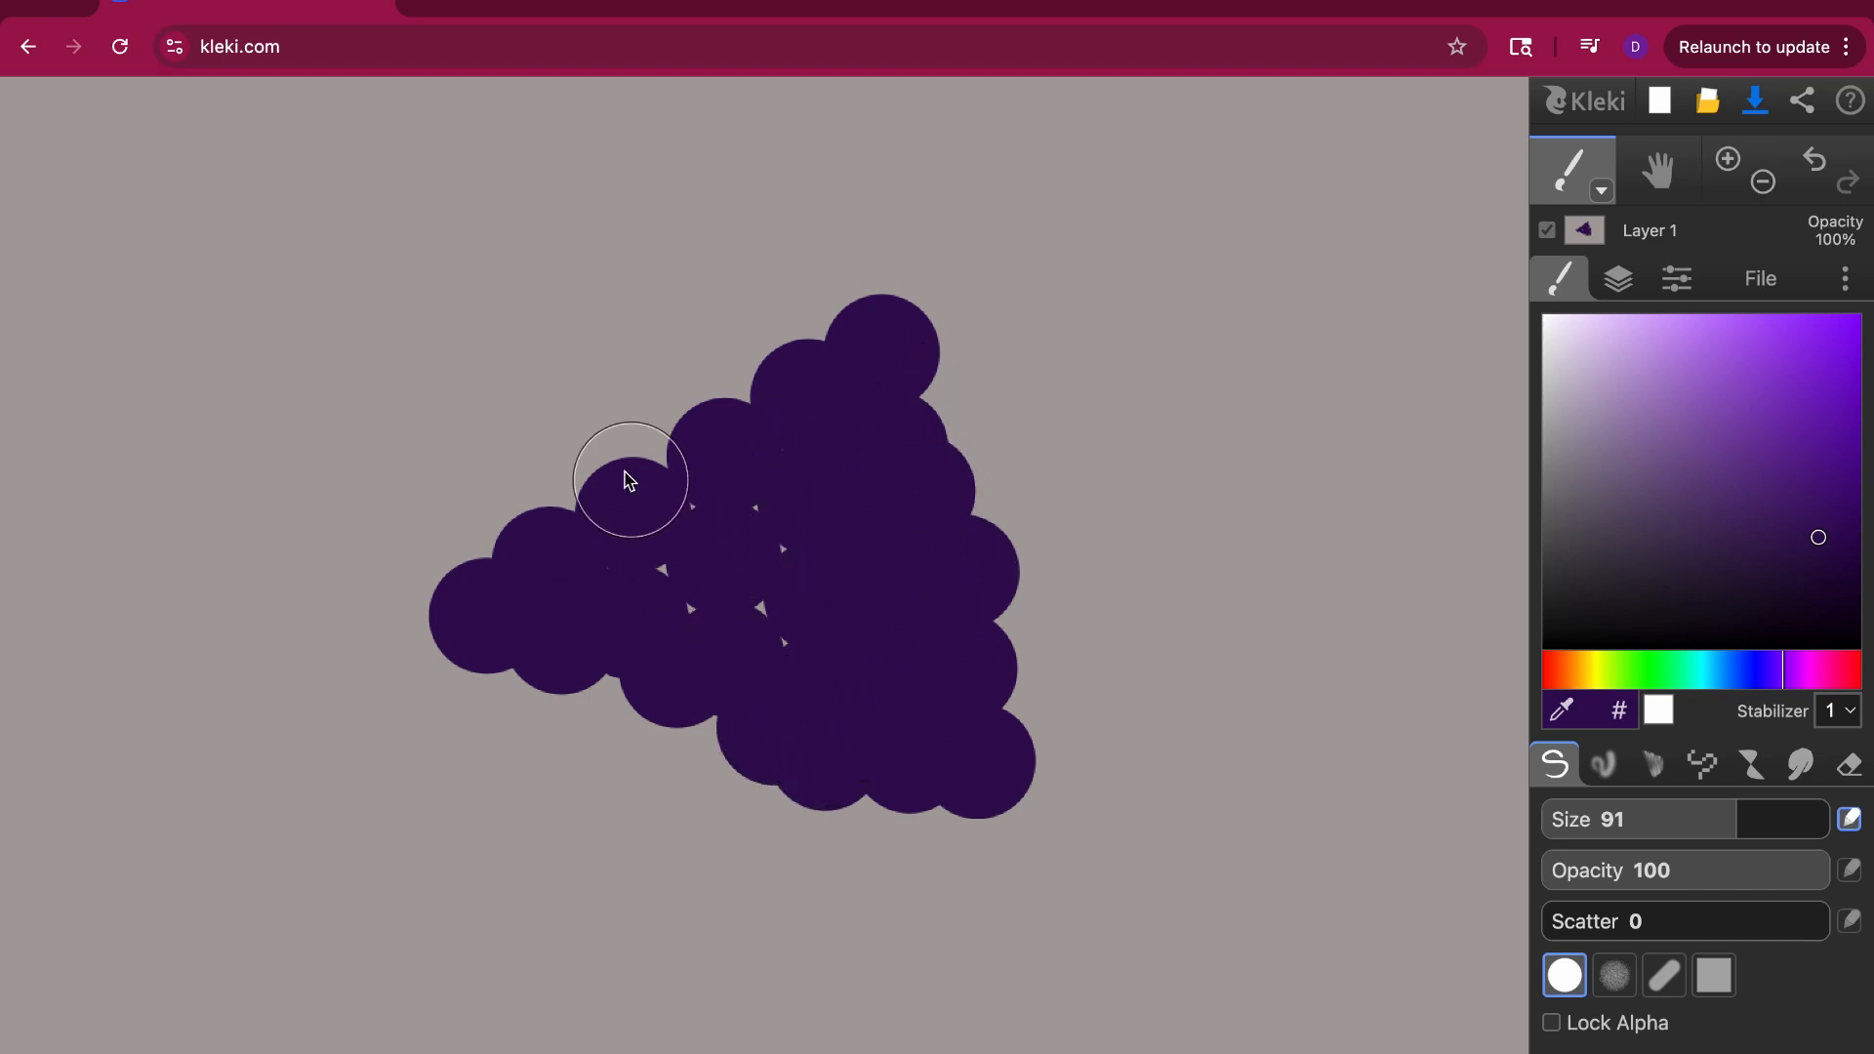
# Step: Thicken the cluster's upper-left edge with a row of dark purple dots reaching up to its top
pyautogui.click(510, 524)
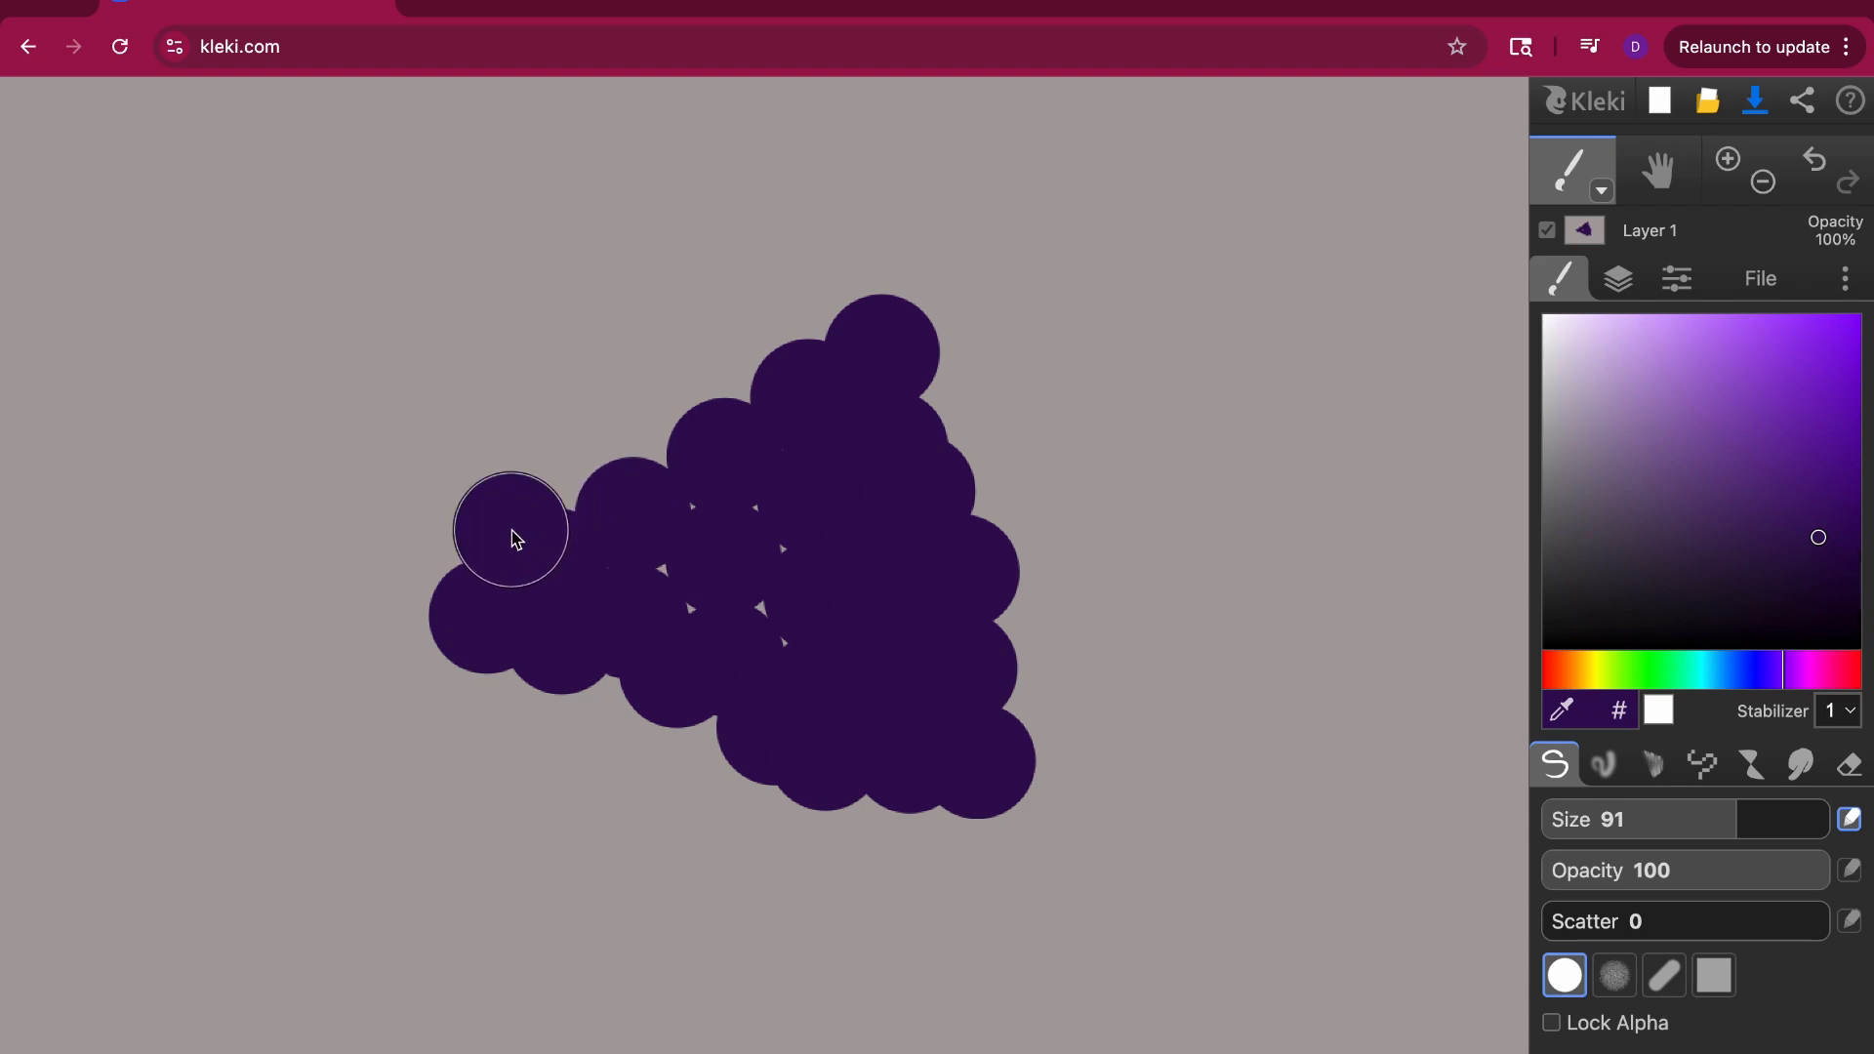
pyautogui.click(588, 451)
pyautogui.click(583, 503)
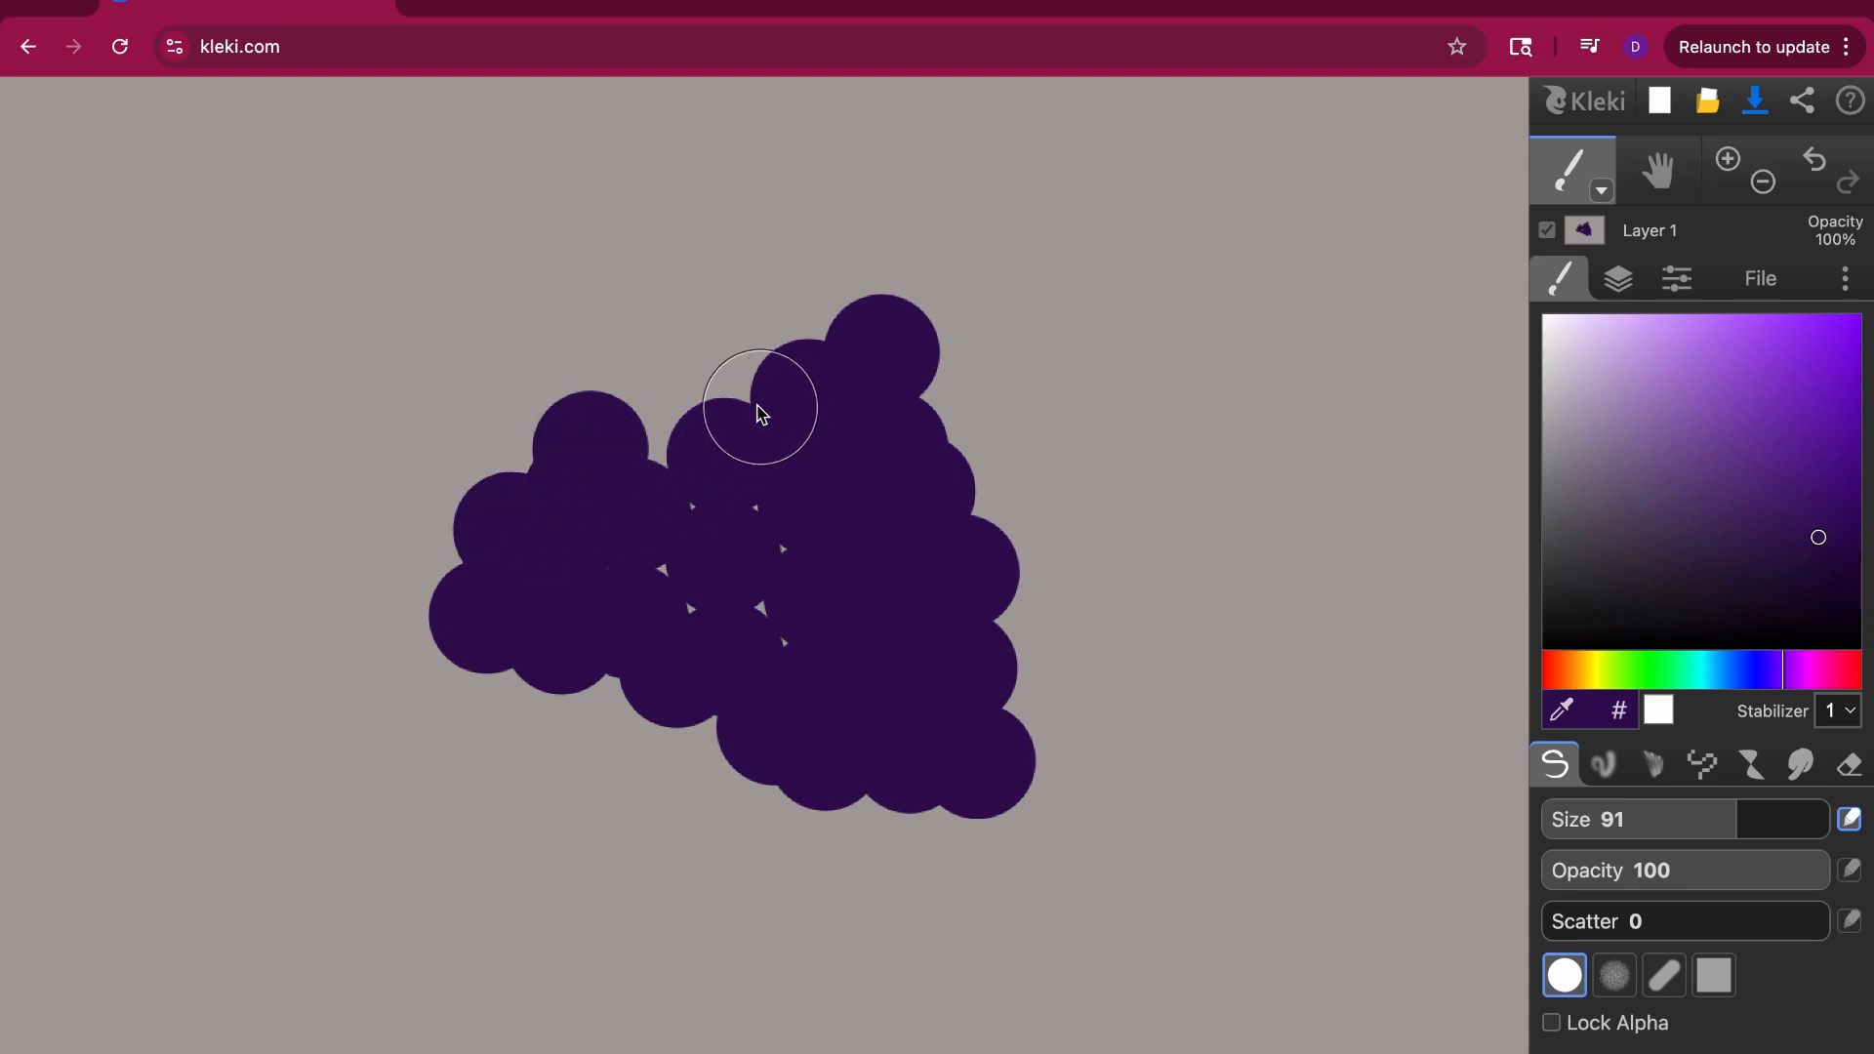
pyautogui.click(746, 394)
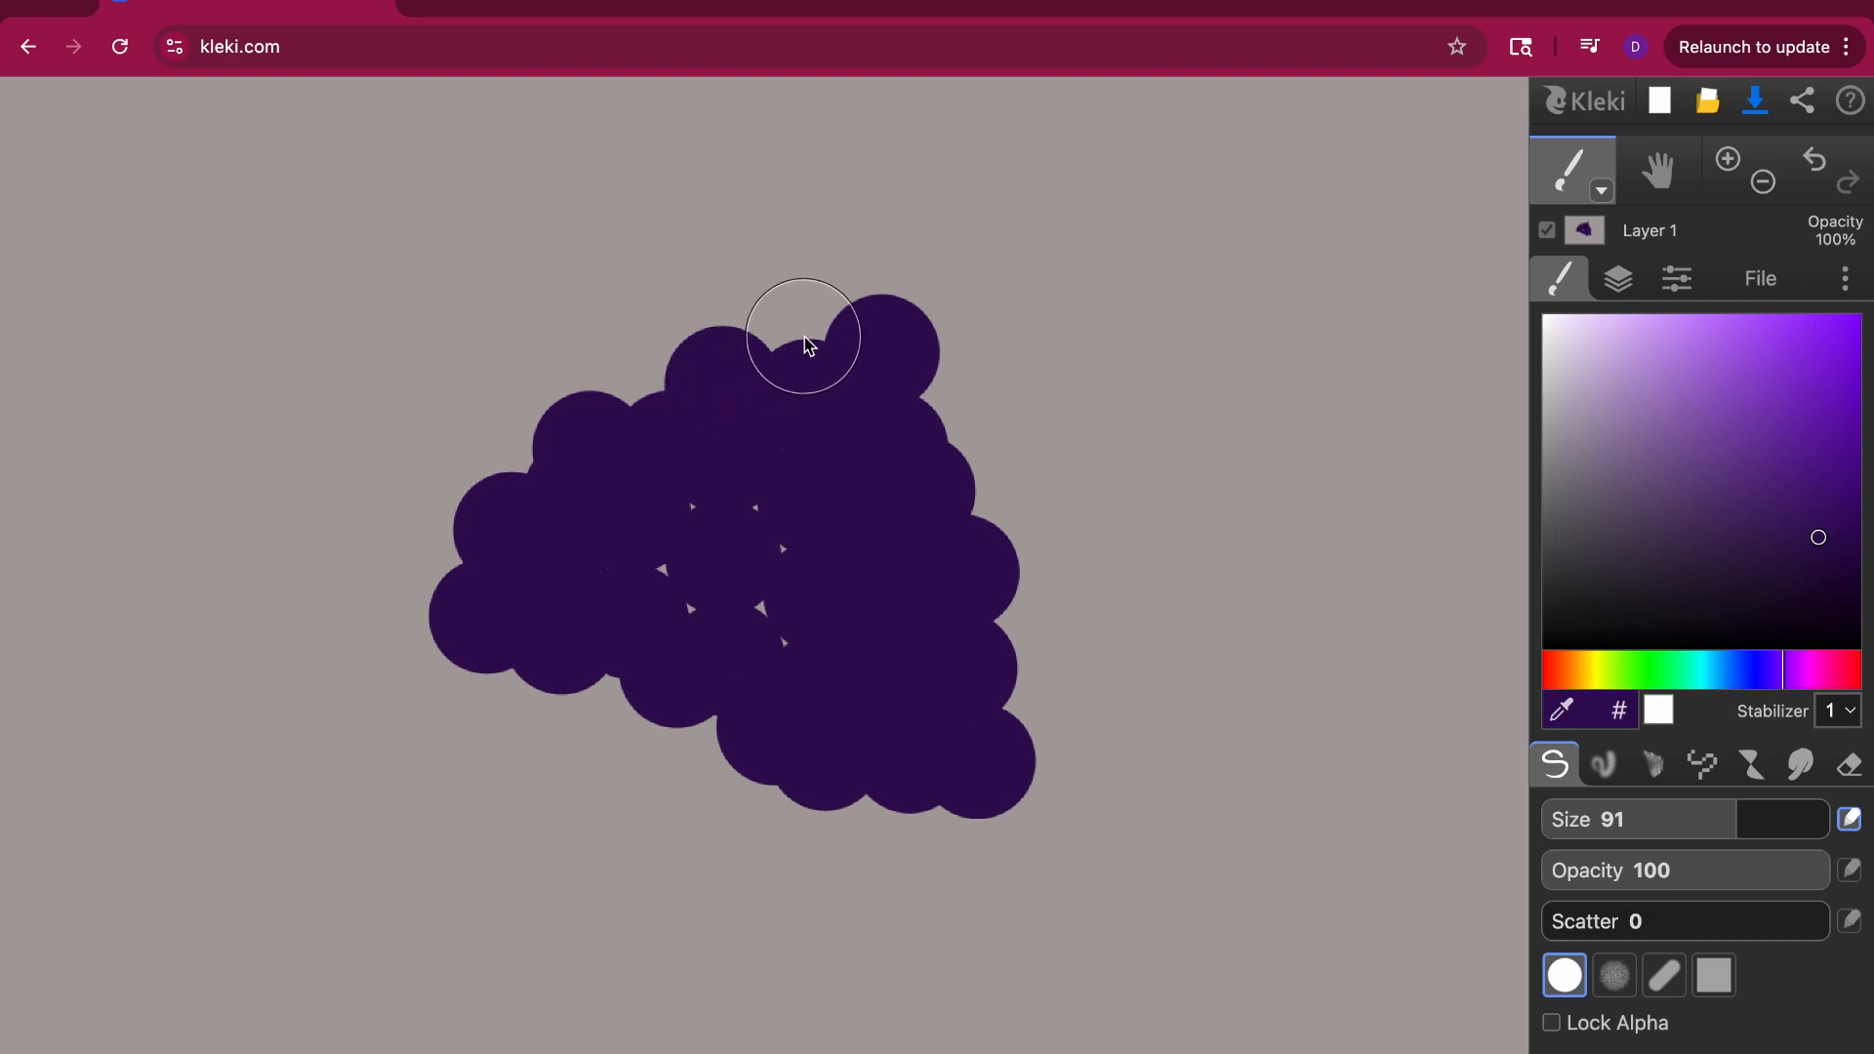
pyautogui.click(817, 286)
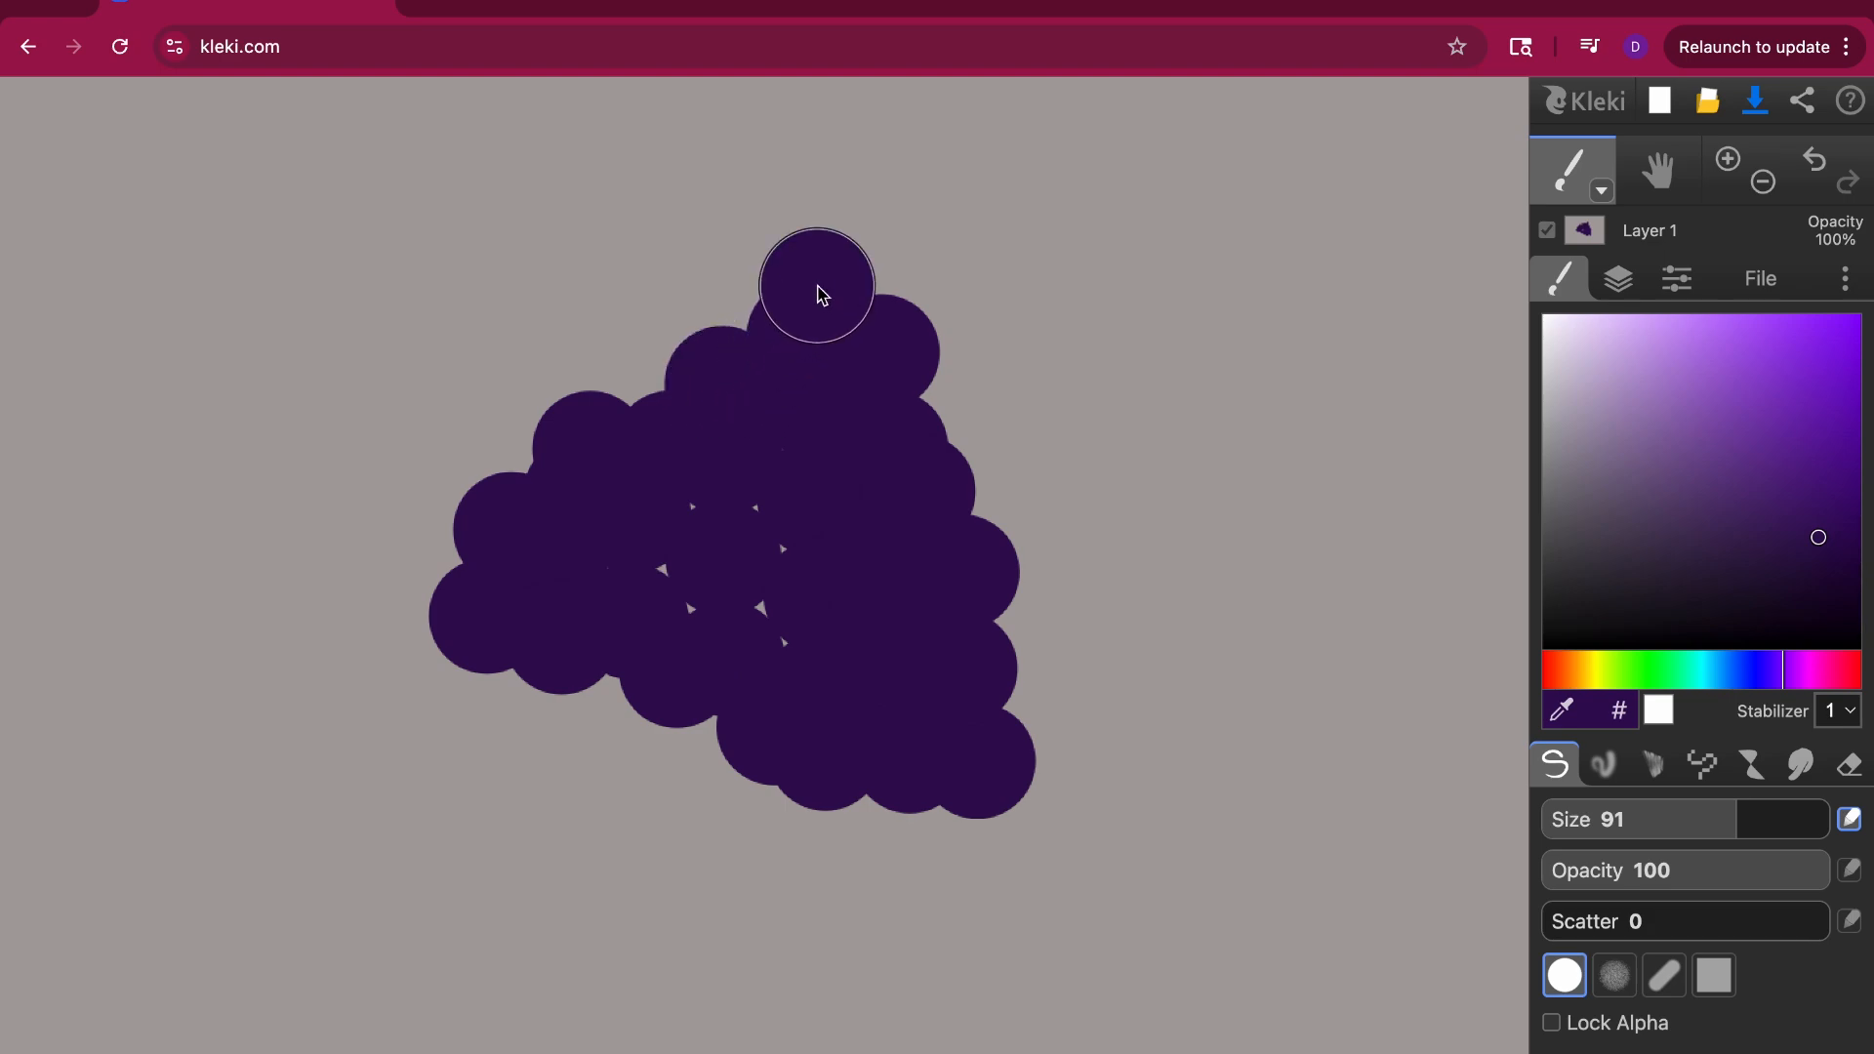
pyautogui.click(639, 417)
pyautogui.click(744, 348)
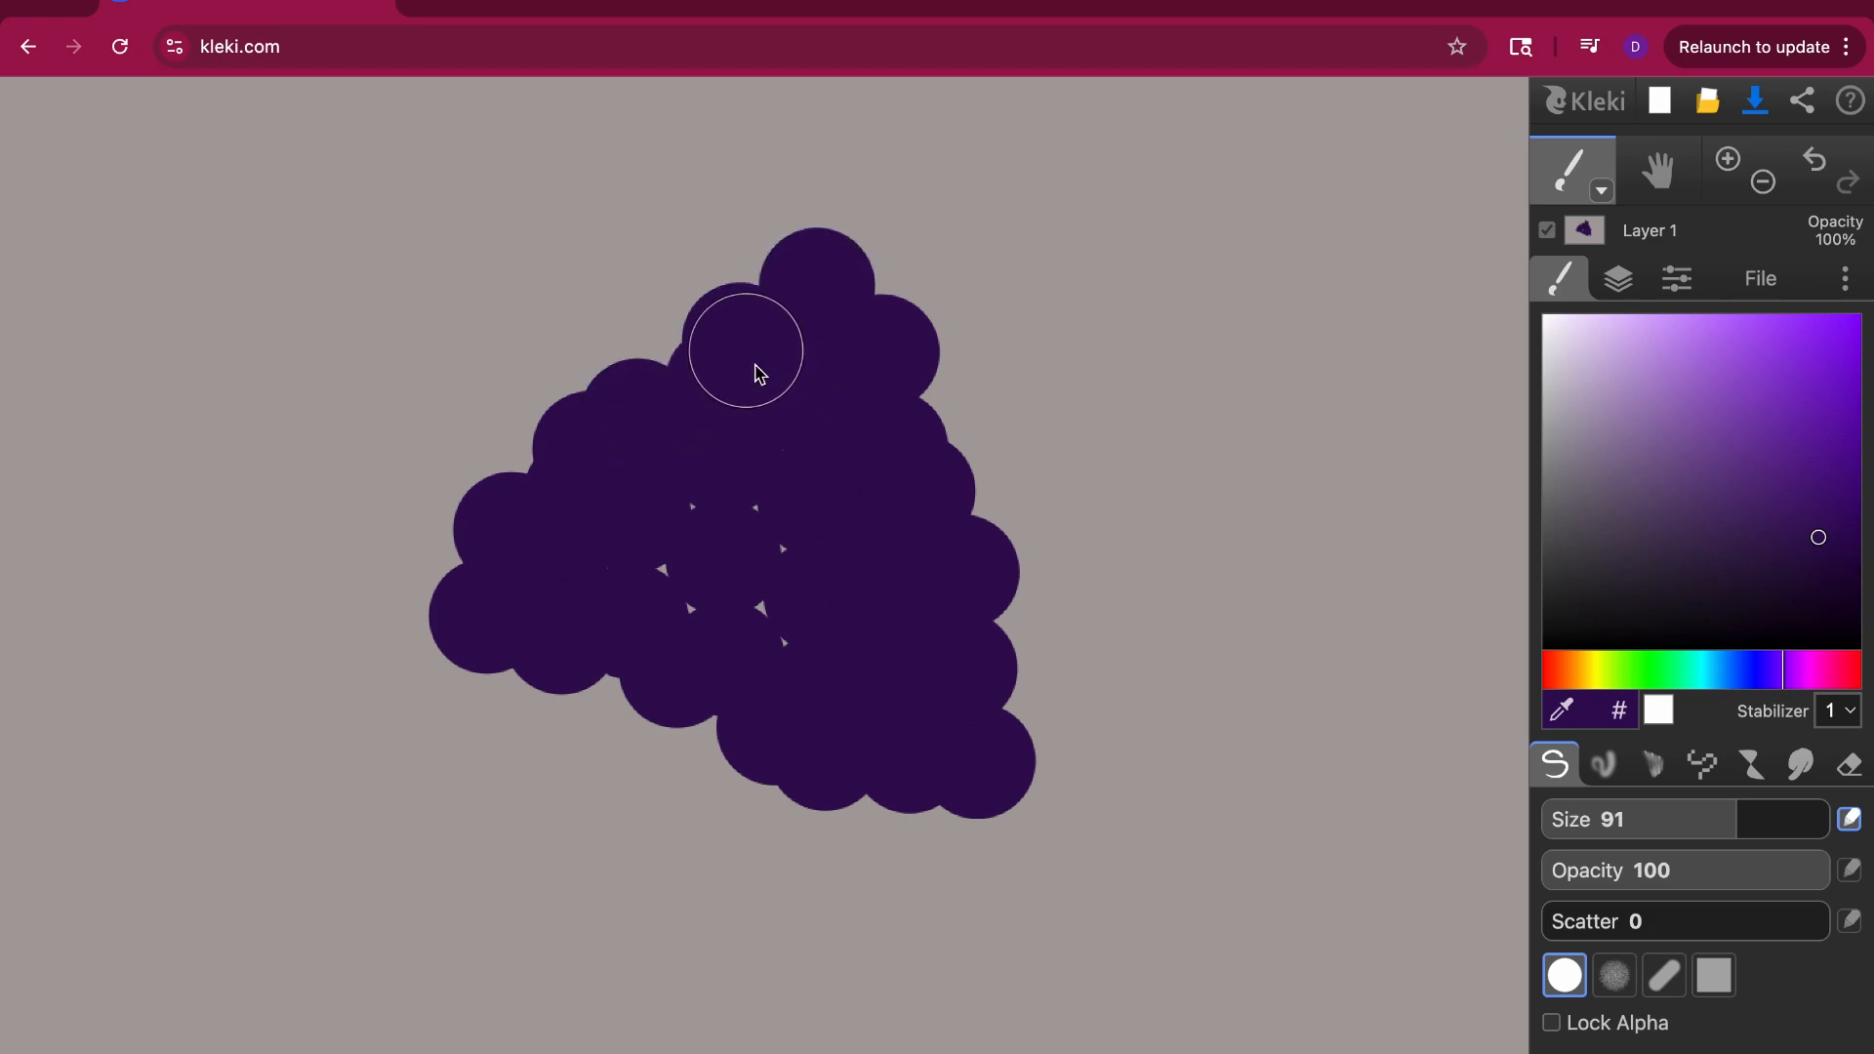
# Step: Cover the small gray gaps inside the cluster with dark purple dots
pyautogui.click(700, 595)
pyautogui.click(738, 522)
pyautogui.click(759, 583)
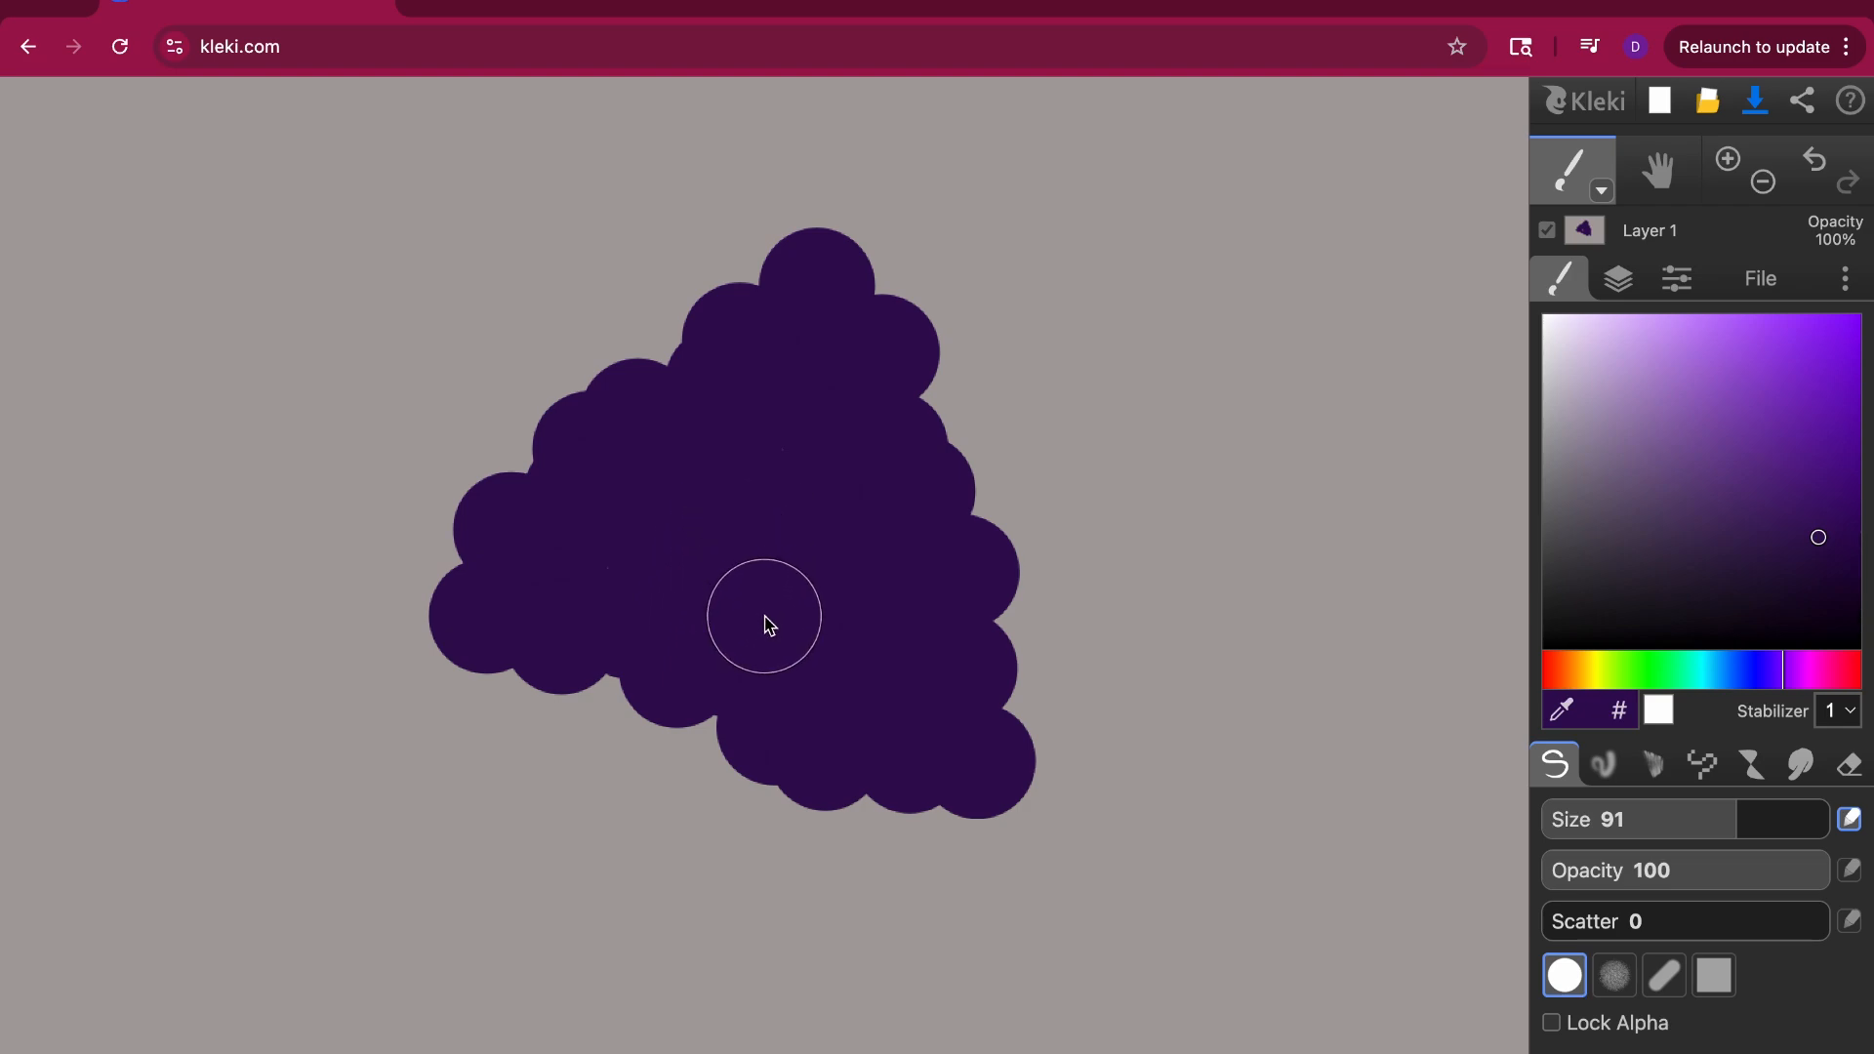
# Step: Extend the cluster's lower-right tip with two overlapping dark purple dots and reduce the brush size to 68
pyautogui.click(974, 825)
pyautogui.click(1036, 828)
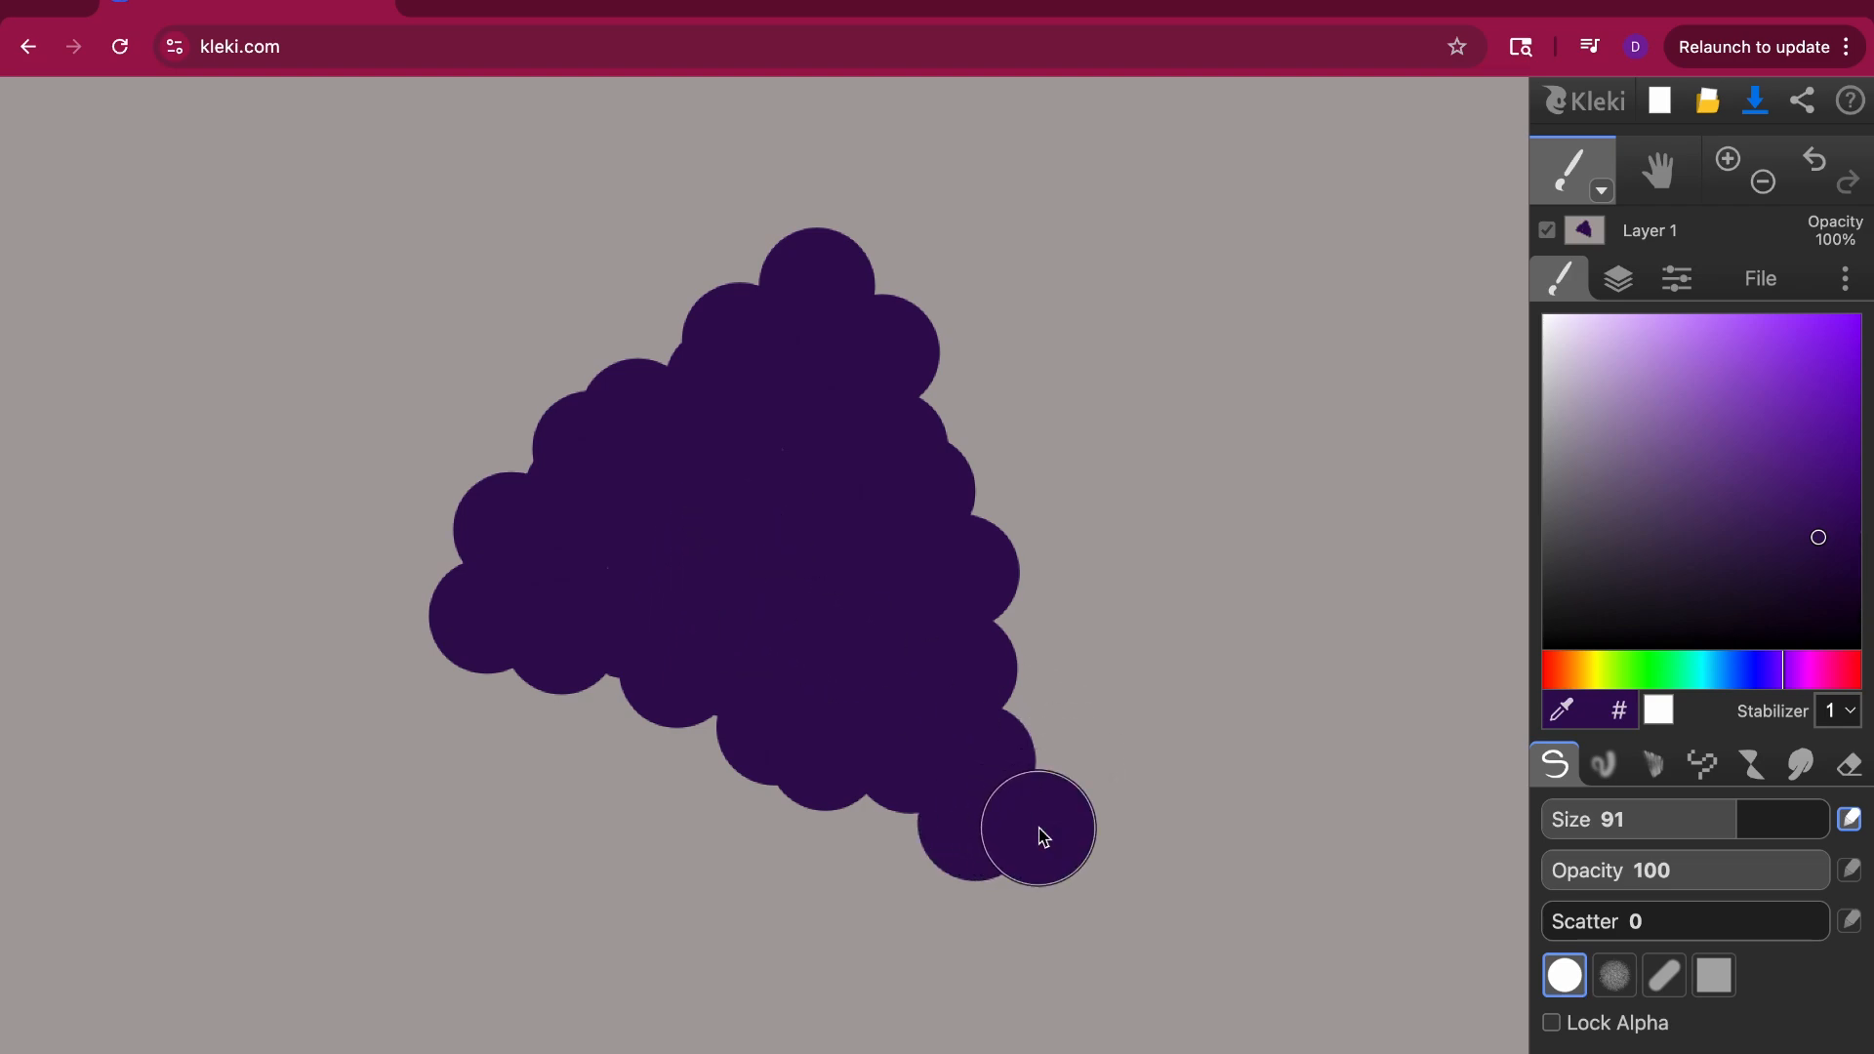
pyautogui.moveTo(1672, 820)
pyautogui.mouseDown()
pyautogui.moveTo(1601, 820)
pyautogui.moveTo(1681, 828)
pyautogui.mouseUp()
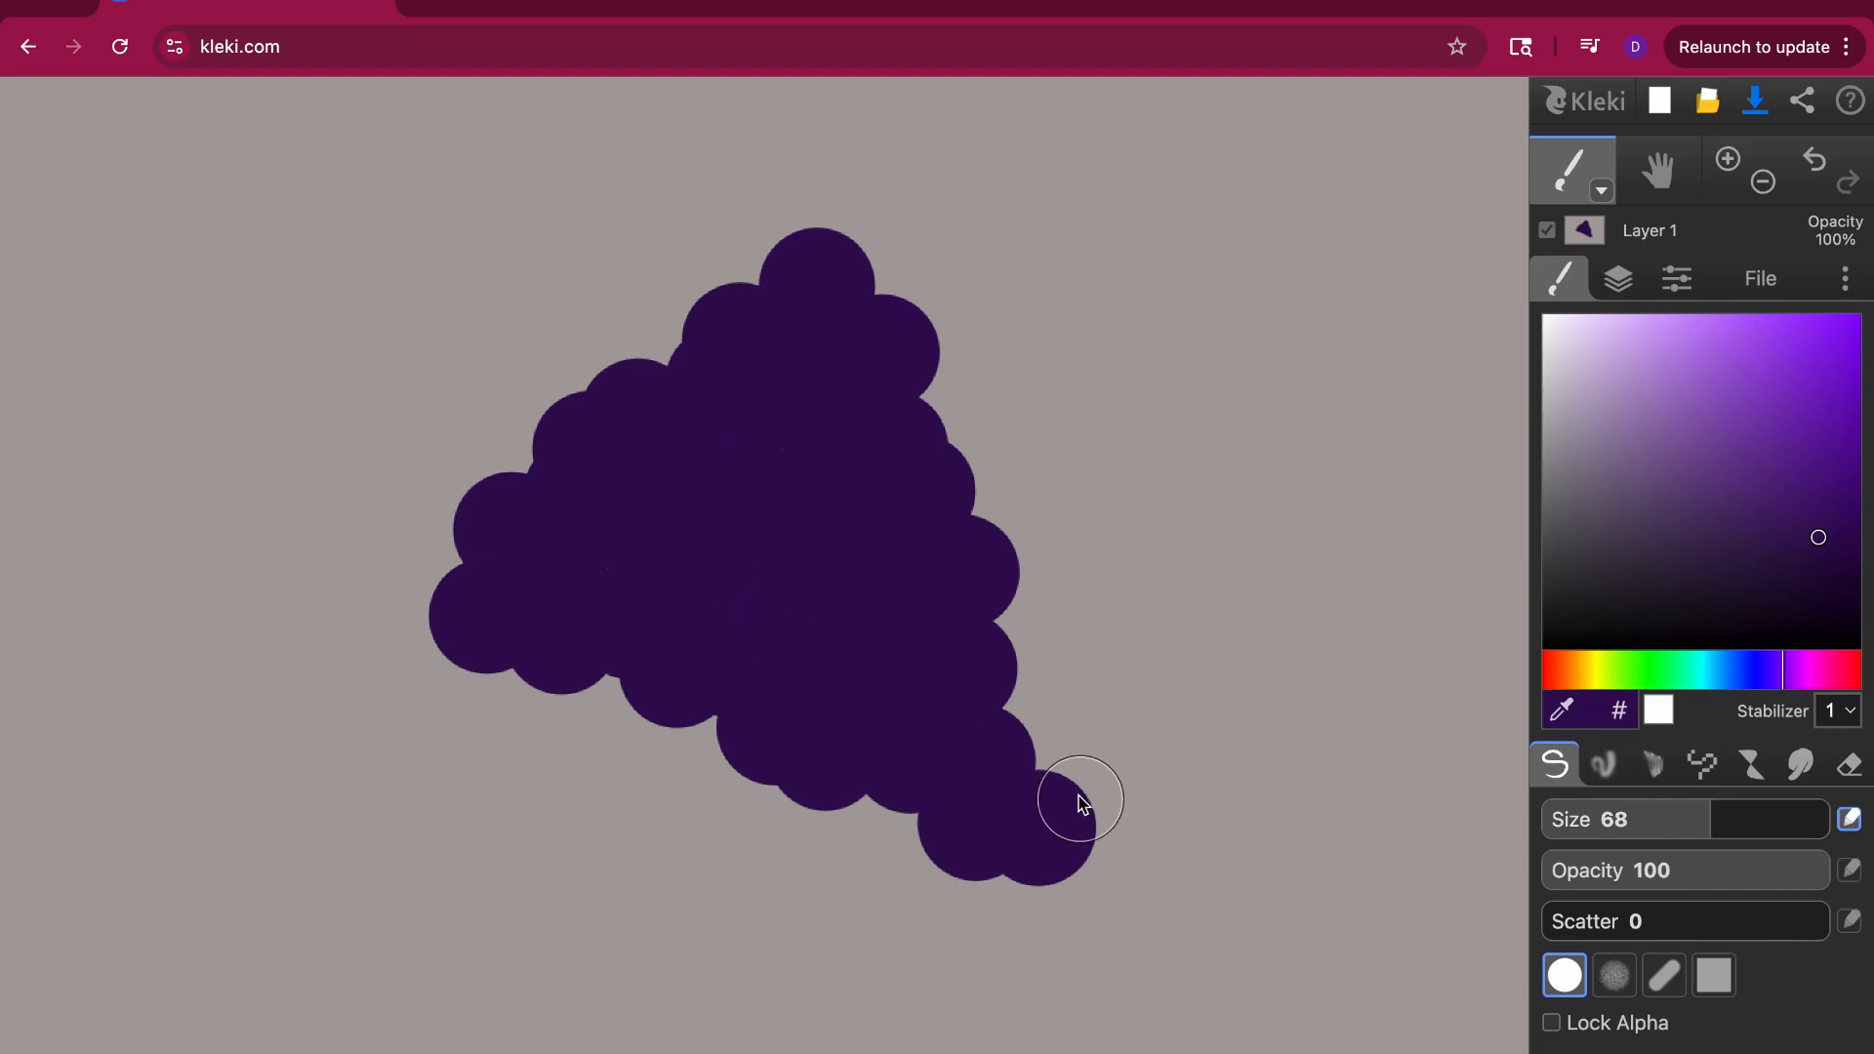
pyautogui.click(1130, 861)
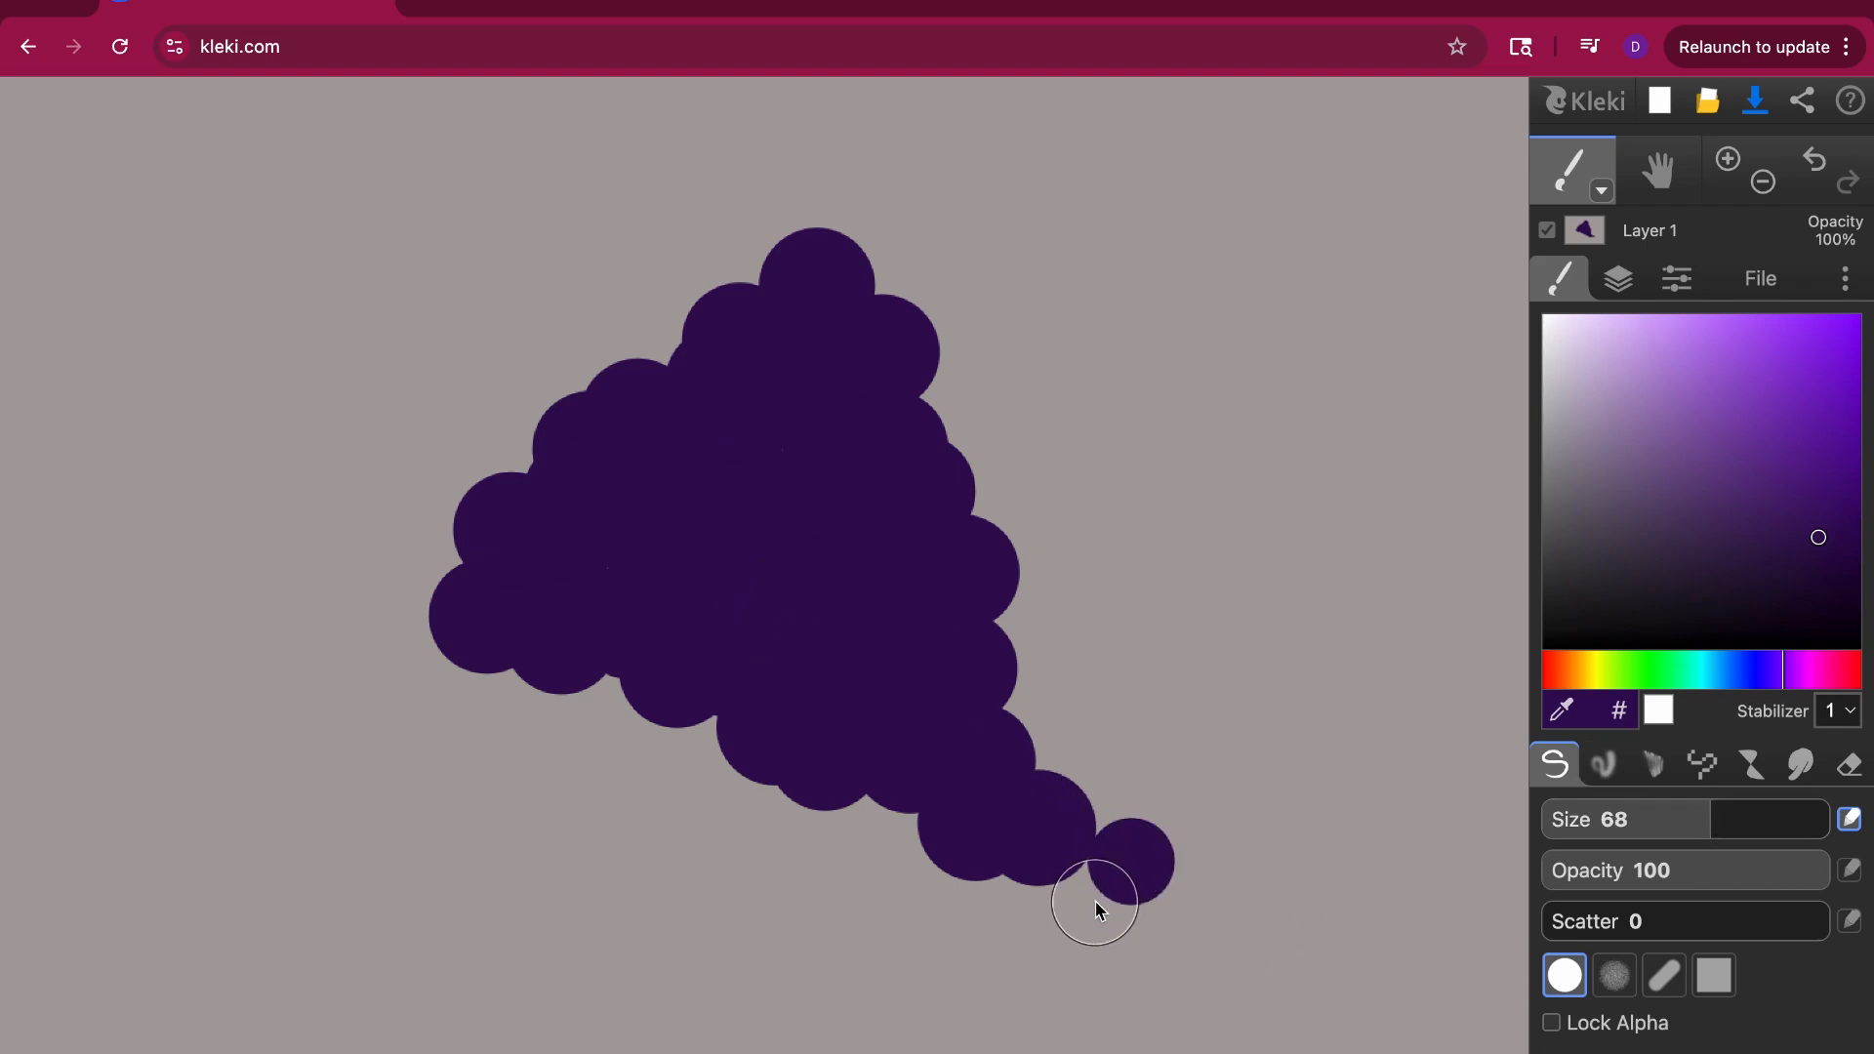
pyautogui.click(1093, 902)
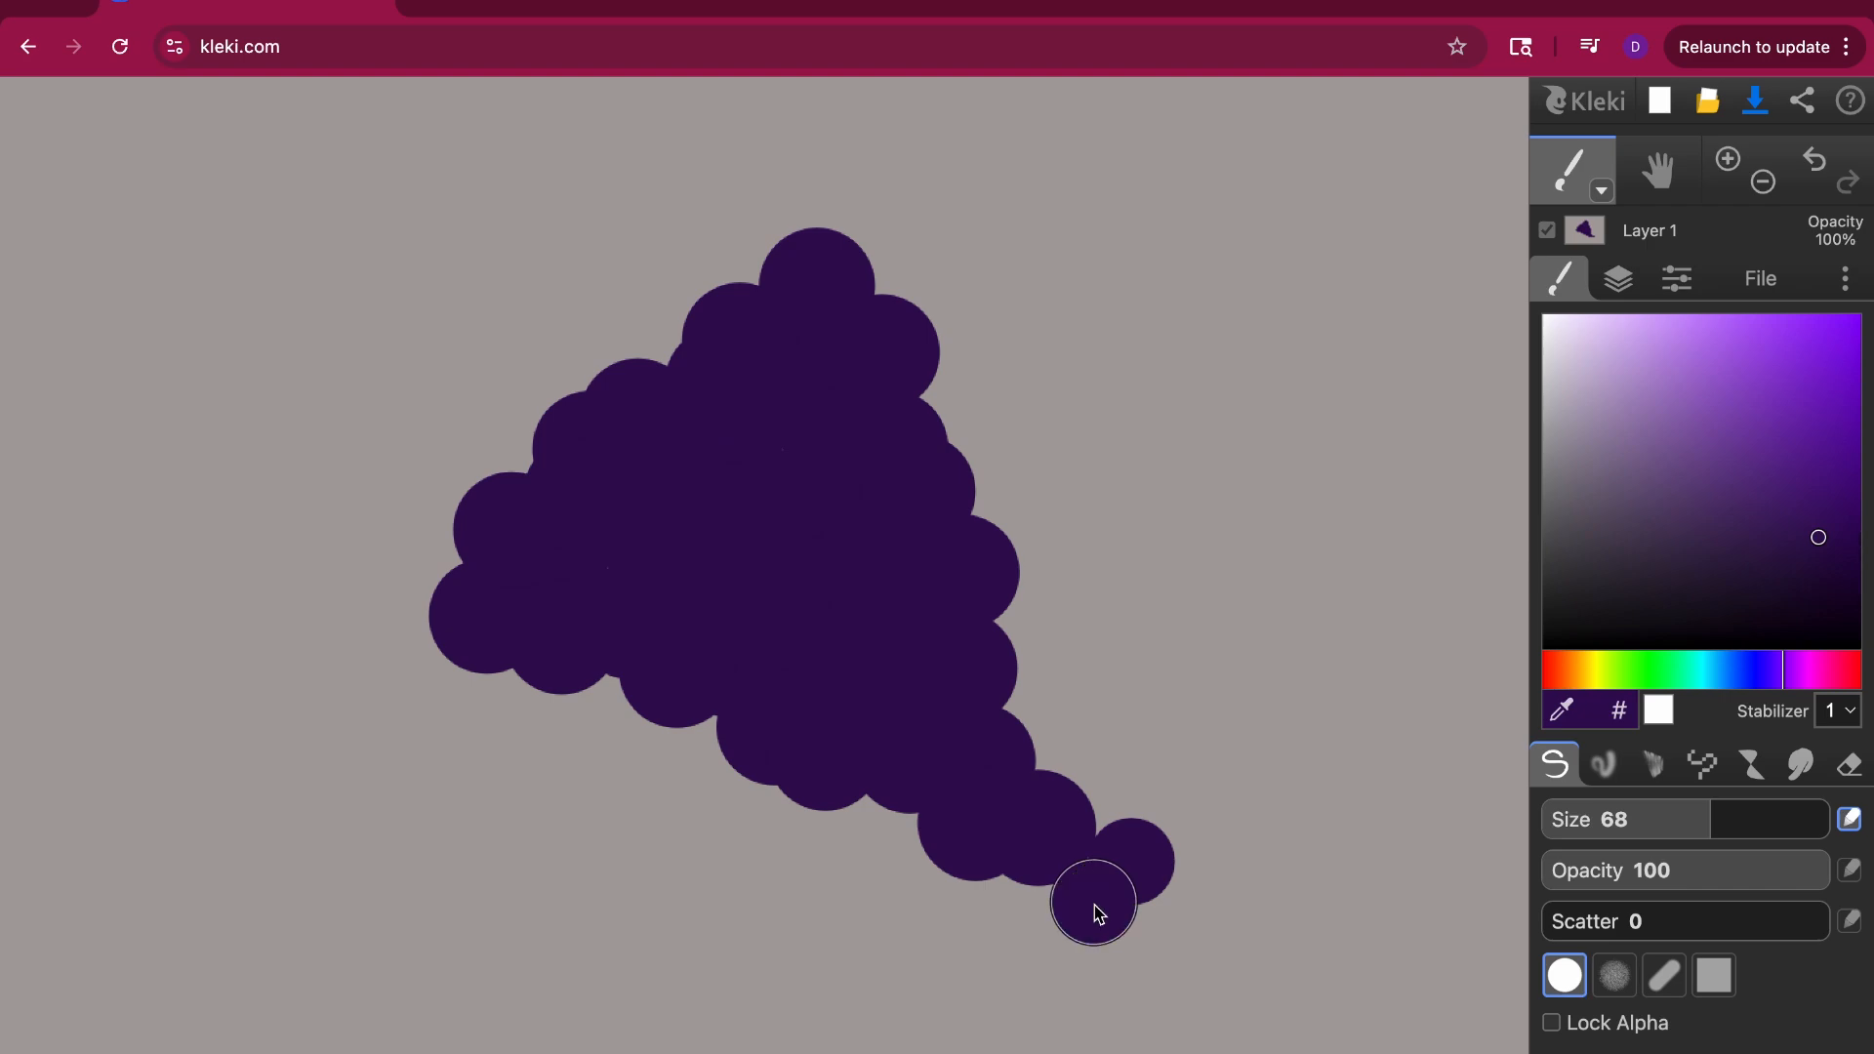
pyautogui.click(1816, 164)
pyautogui.click(1816, 164)
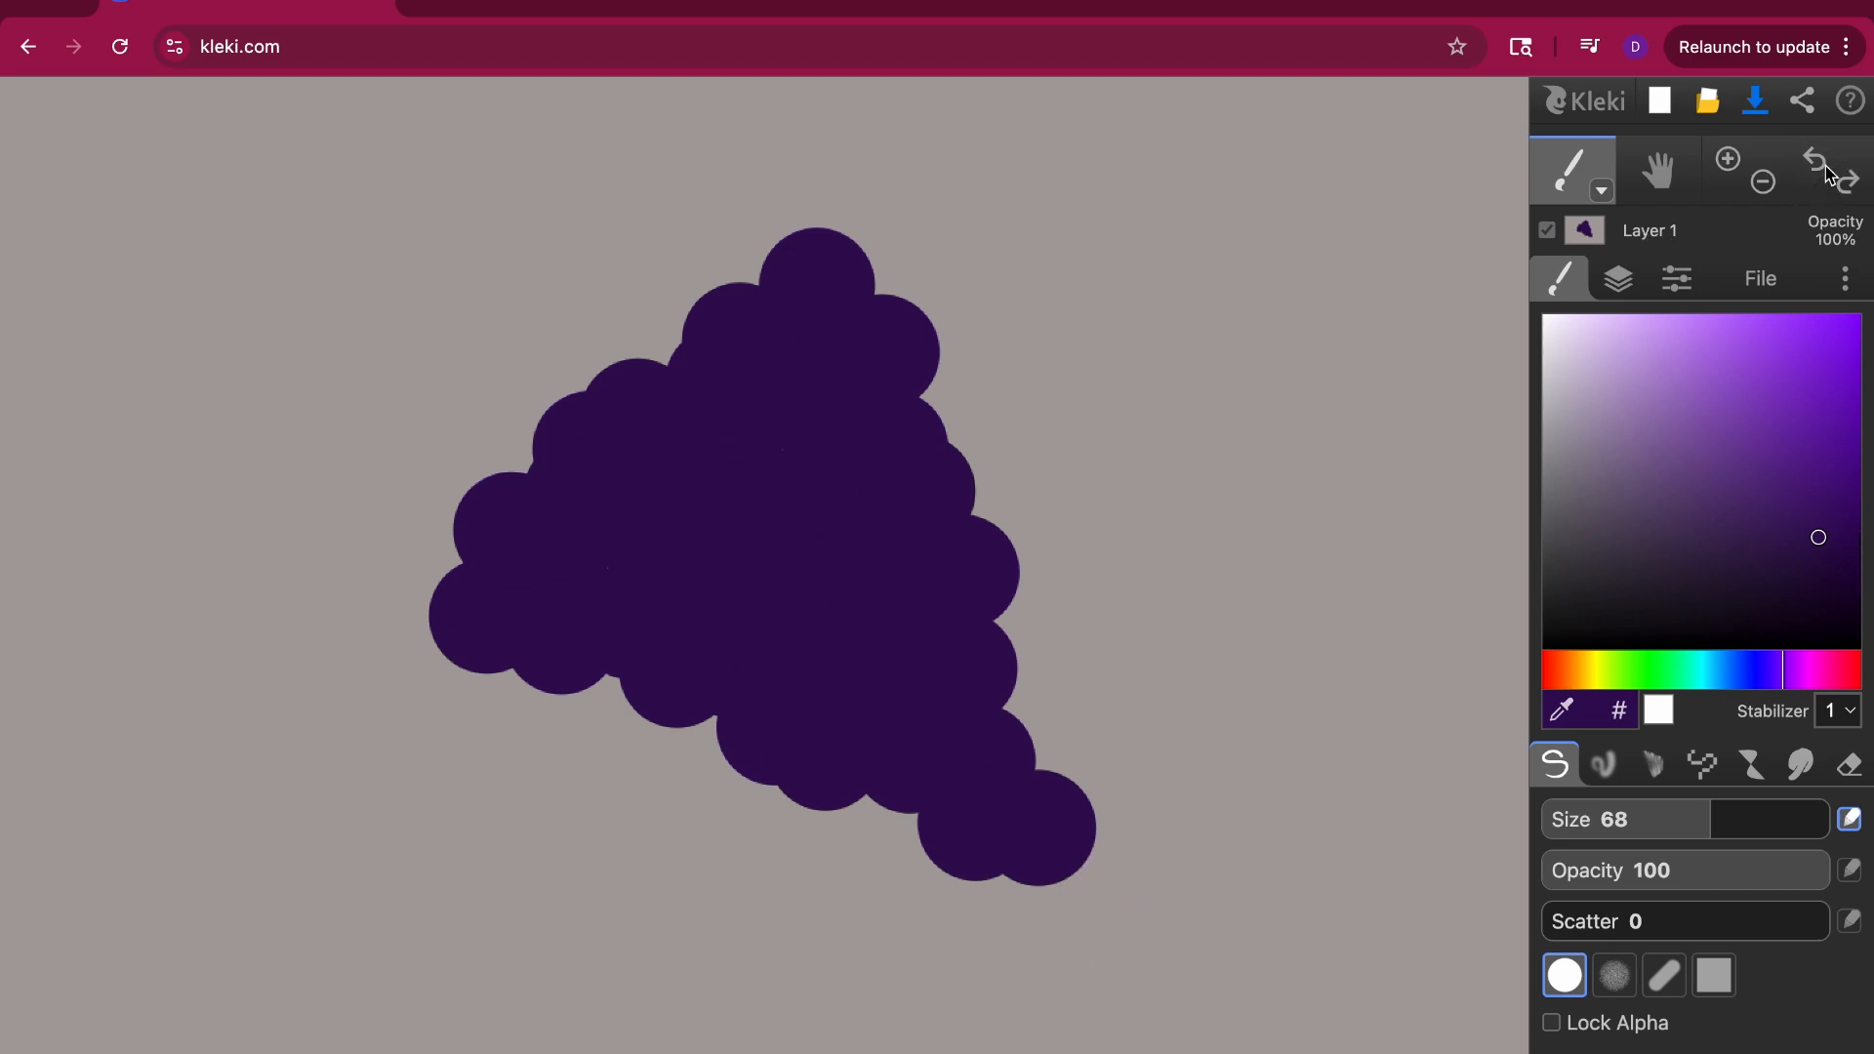
# Step: Stamp one smaller dark purple dot at the very end of the cluster's lower-right tip
pyautogui.click(1092, 889)
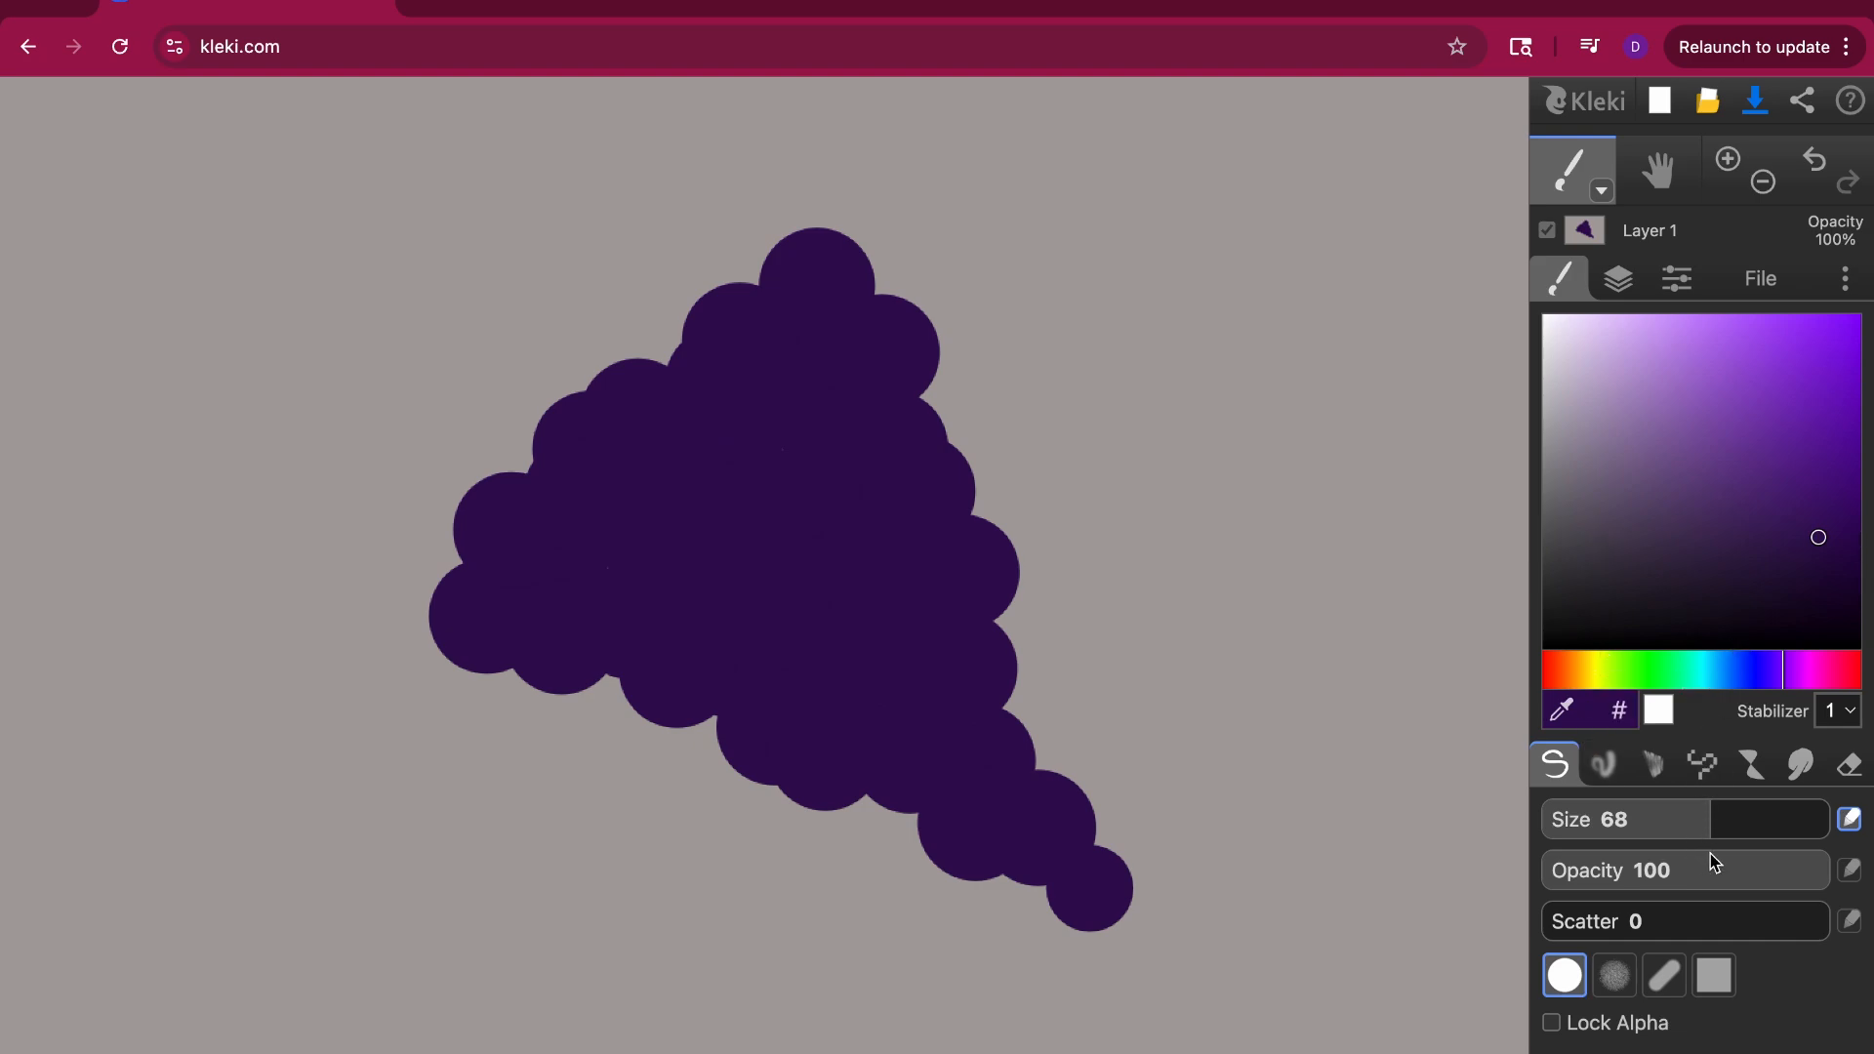
# Step: Set the round brush's opacity to 37 and its color to a muted grayish purple
pyautogui.click(1728, 876)
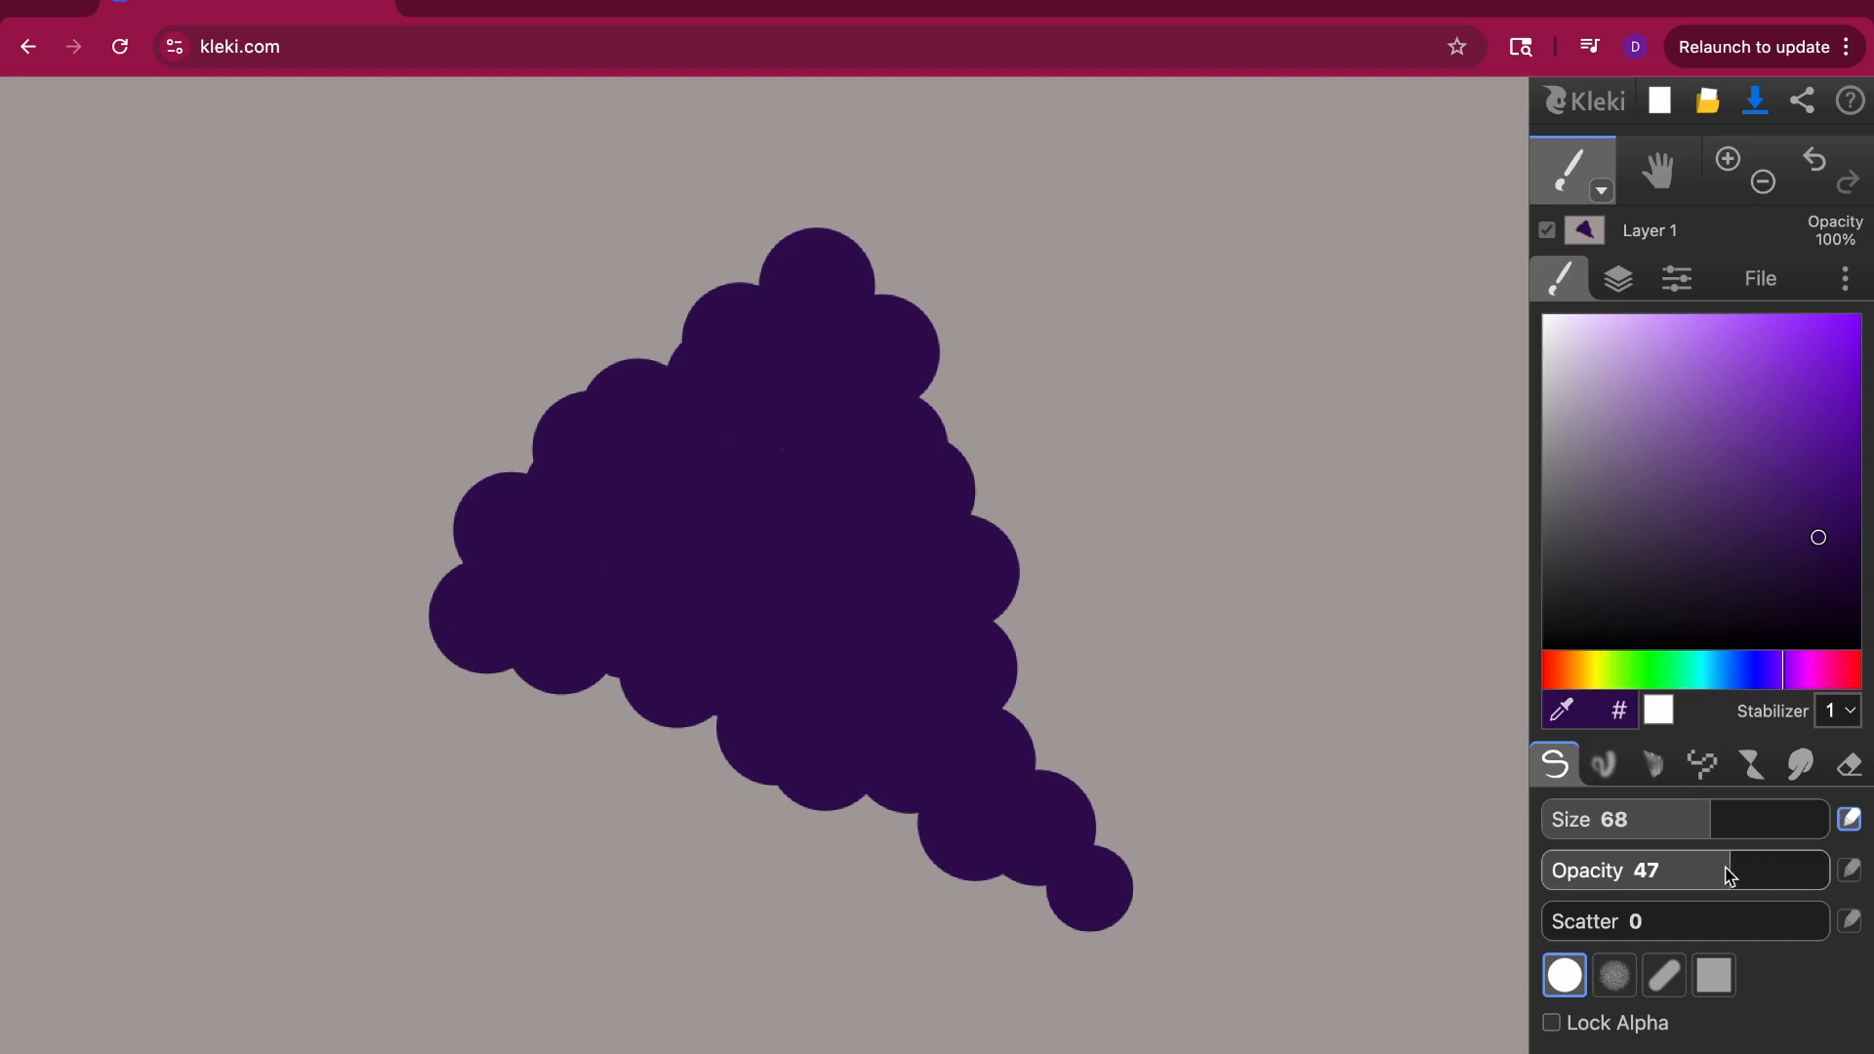
pyautogui.click(1628, 978)
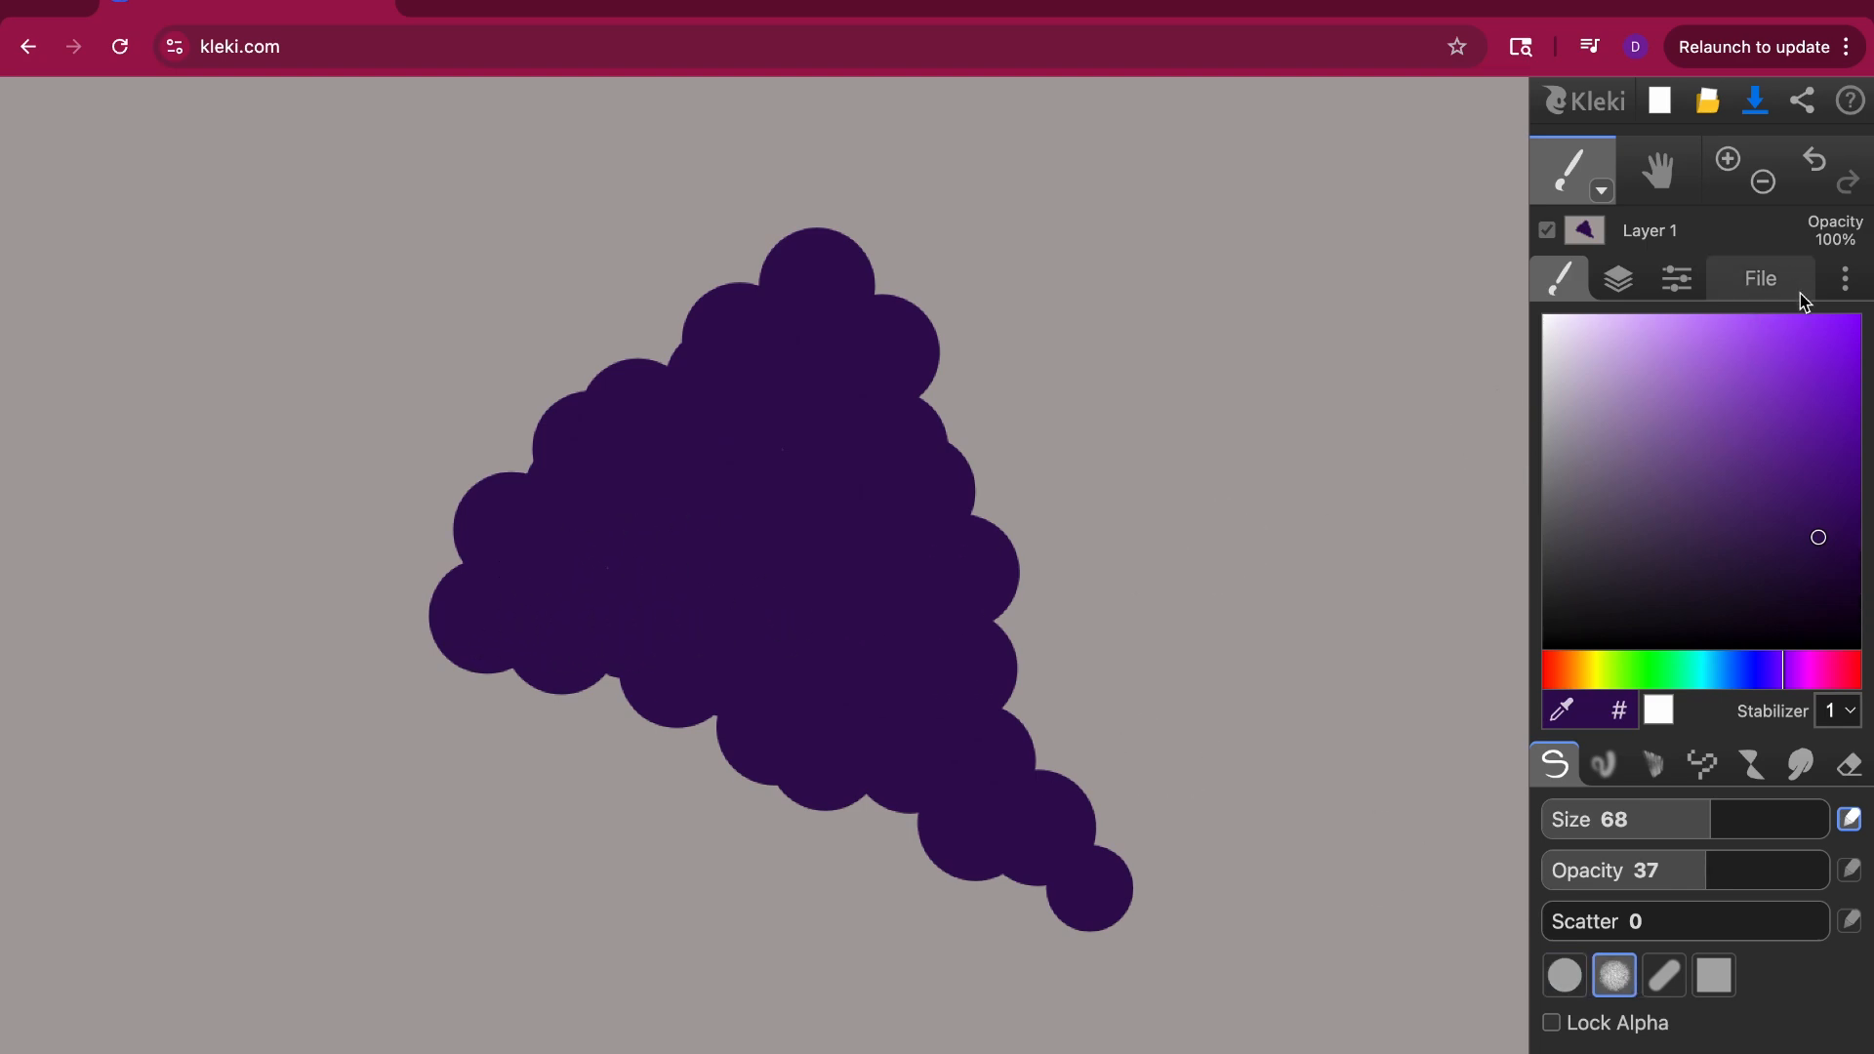
pyautogui.click(1817, 161)
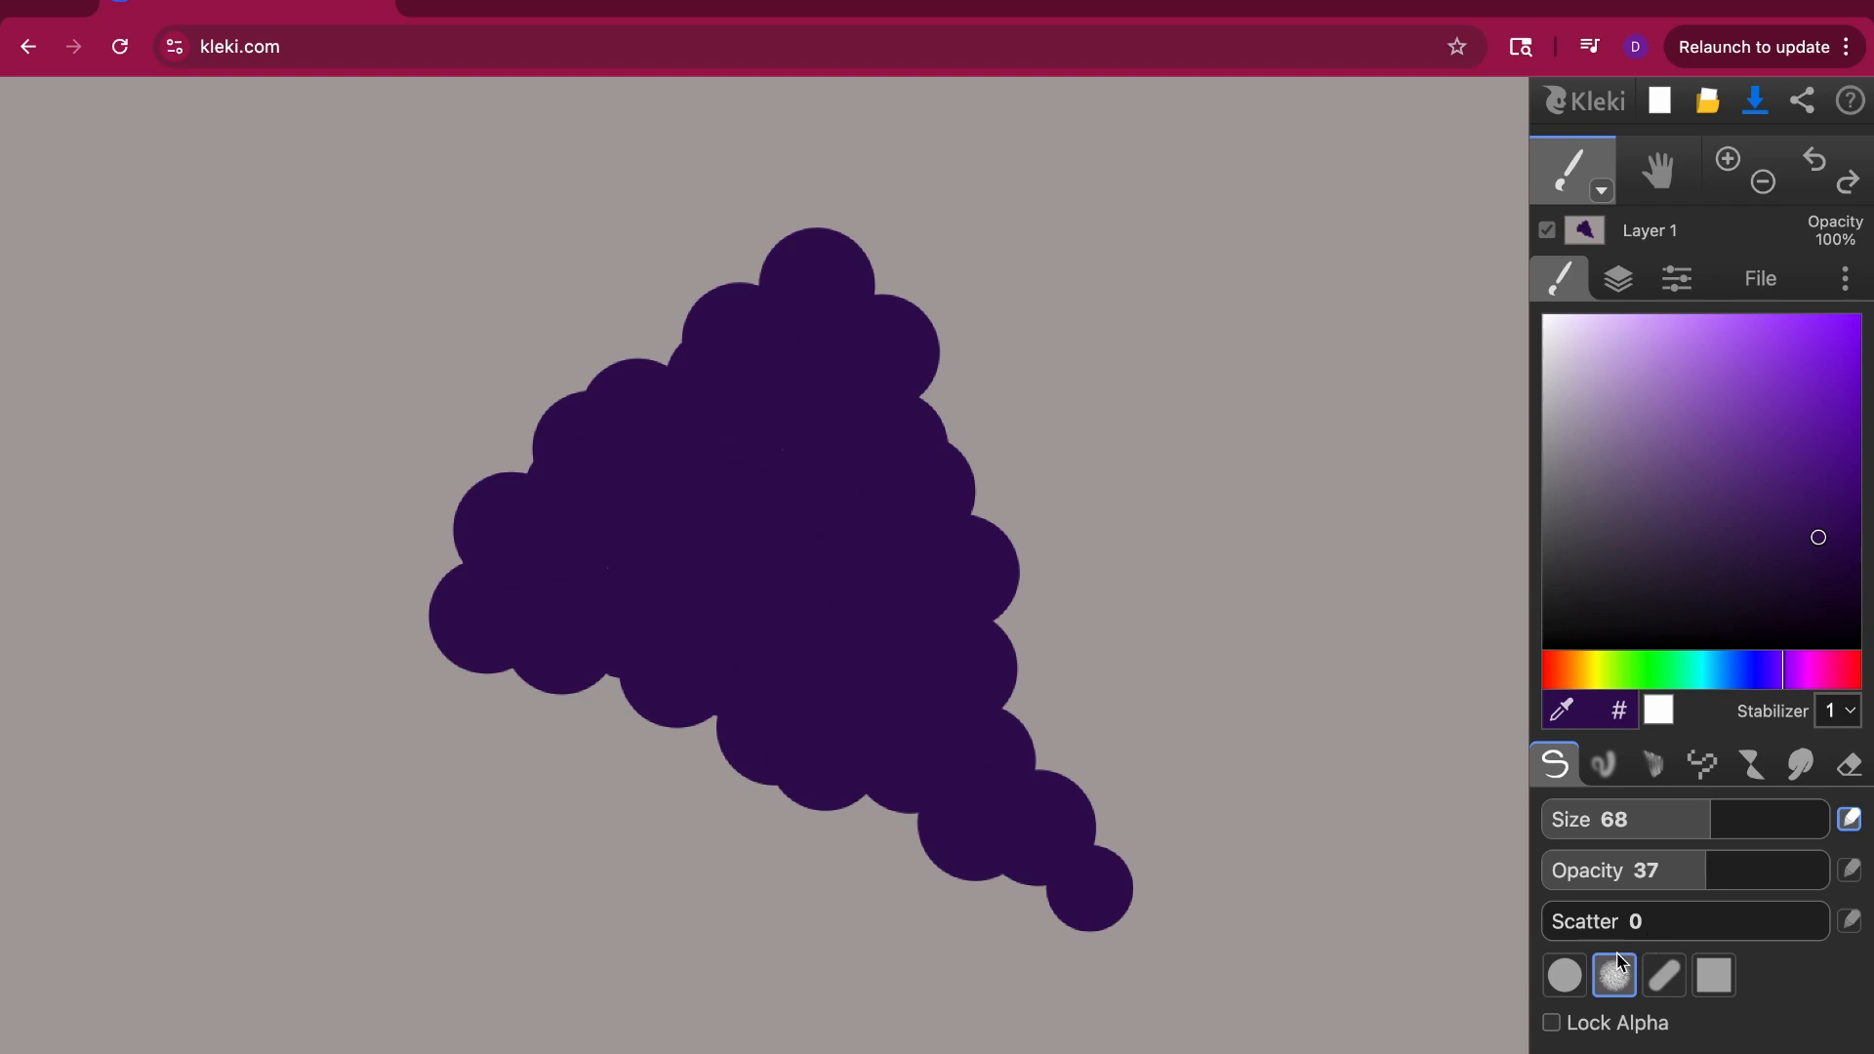
pyautogui.click(1565, 975)
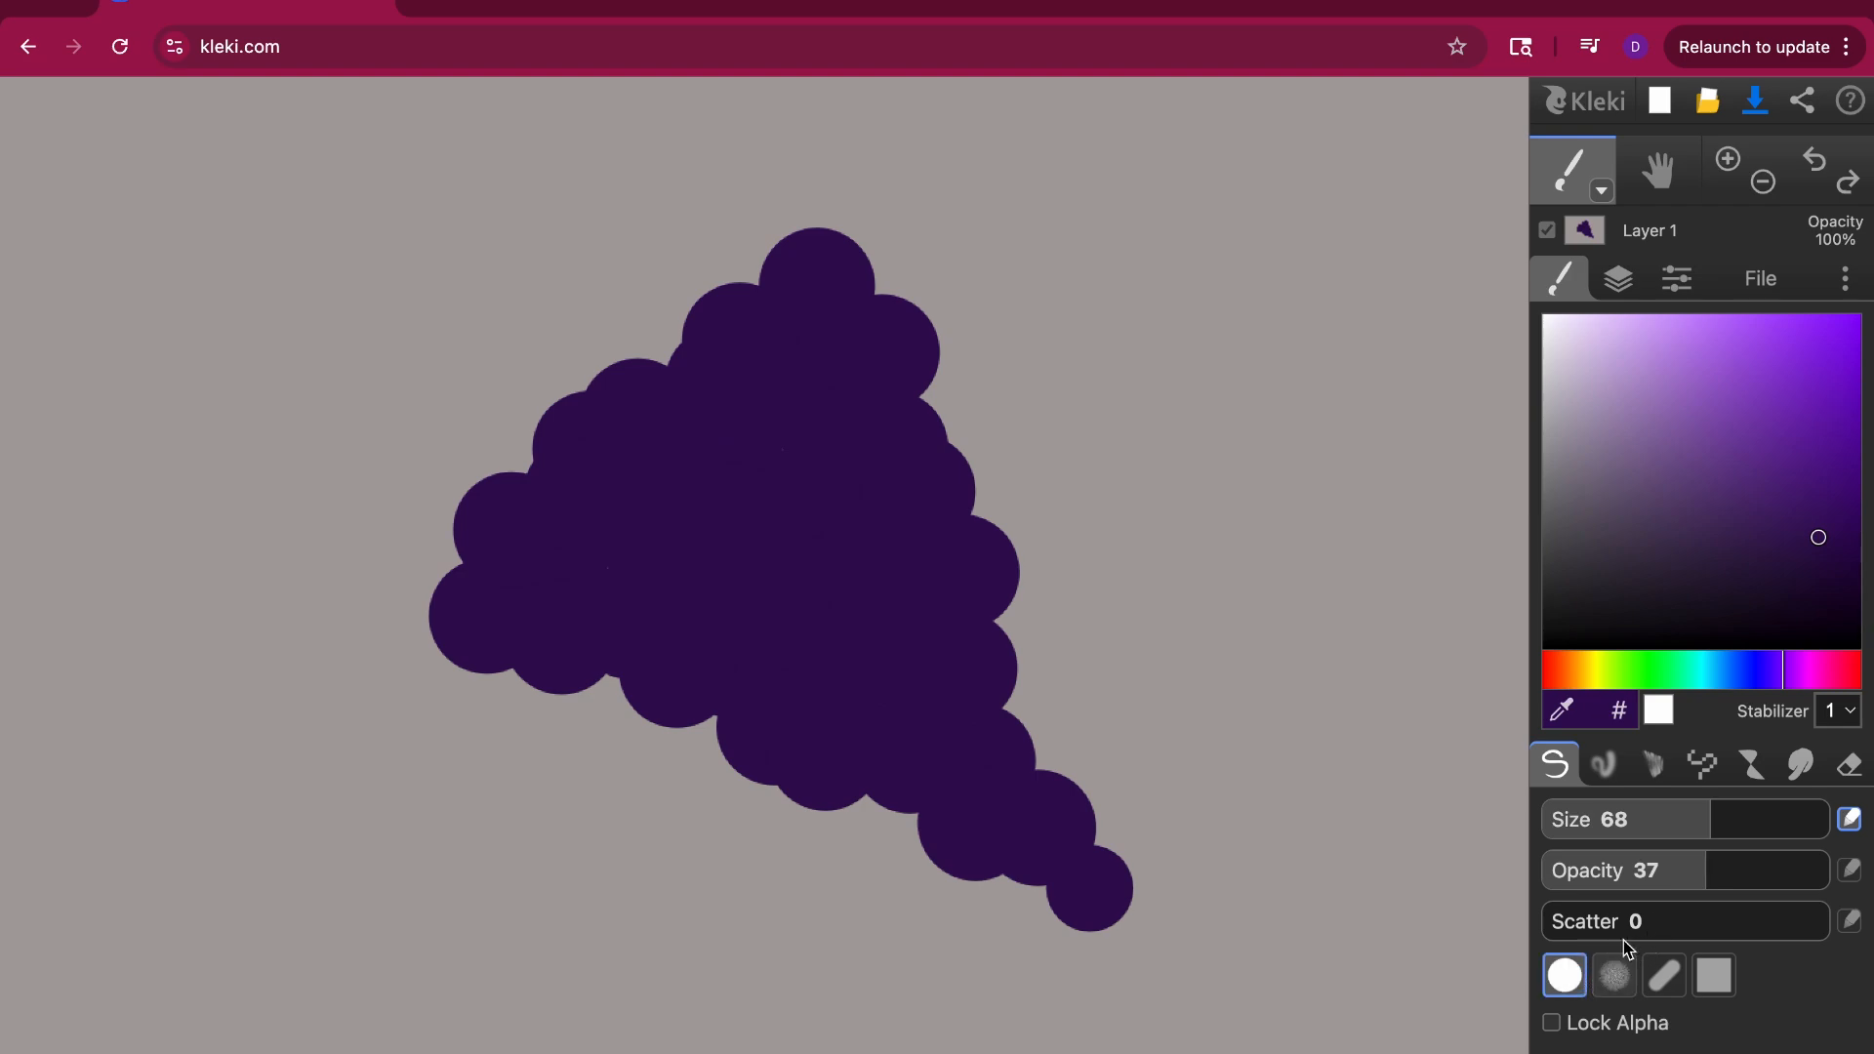
pyautogui.click(1812, 547)
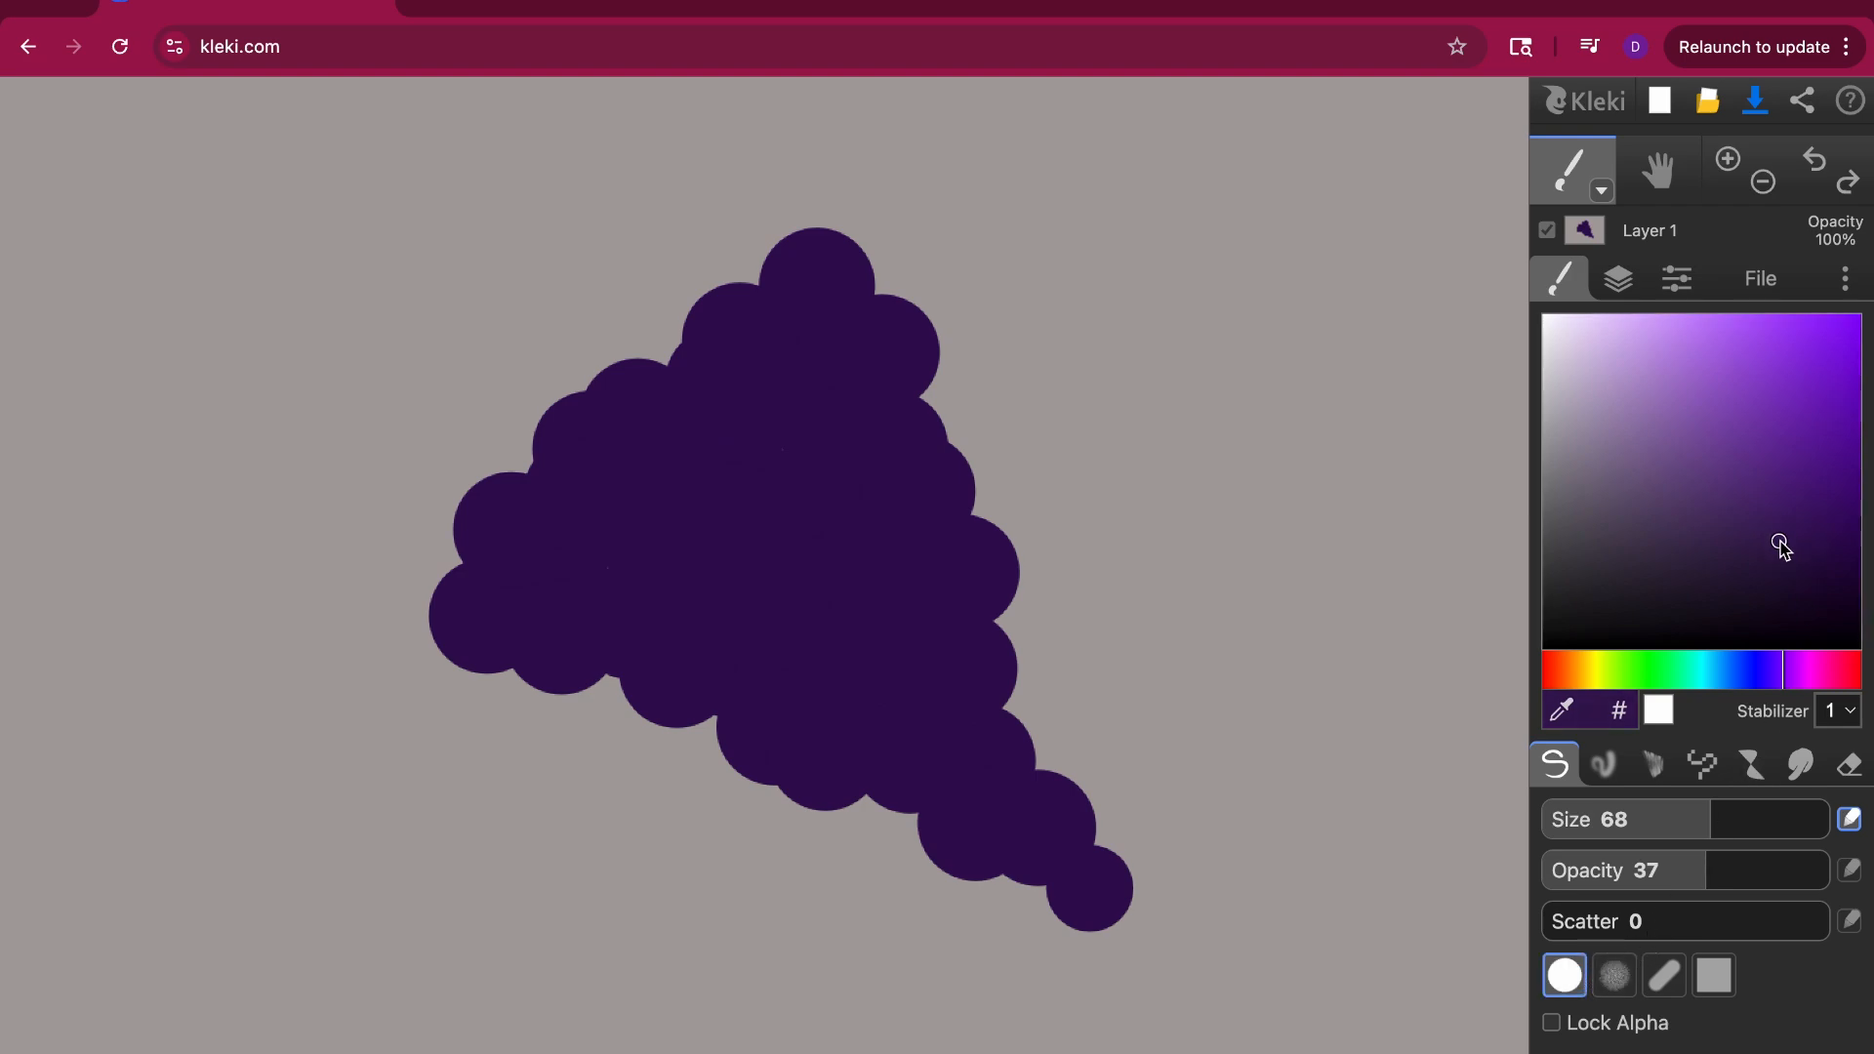
pyautogui.moveTo(1773, 481)
pyautogui.mouseDown()
pyautogui.moveTo(1667, 479)
pyautogui.moveTo(1650, 520)
pyautogui.mouseUp()
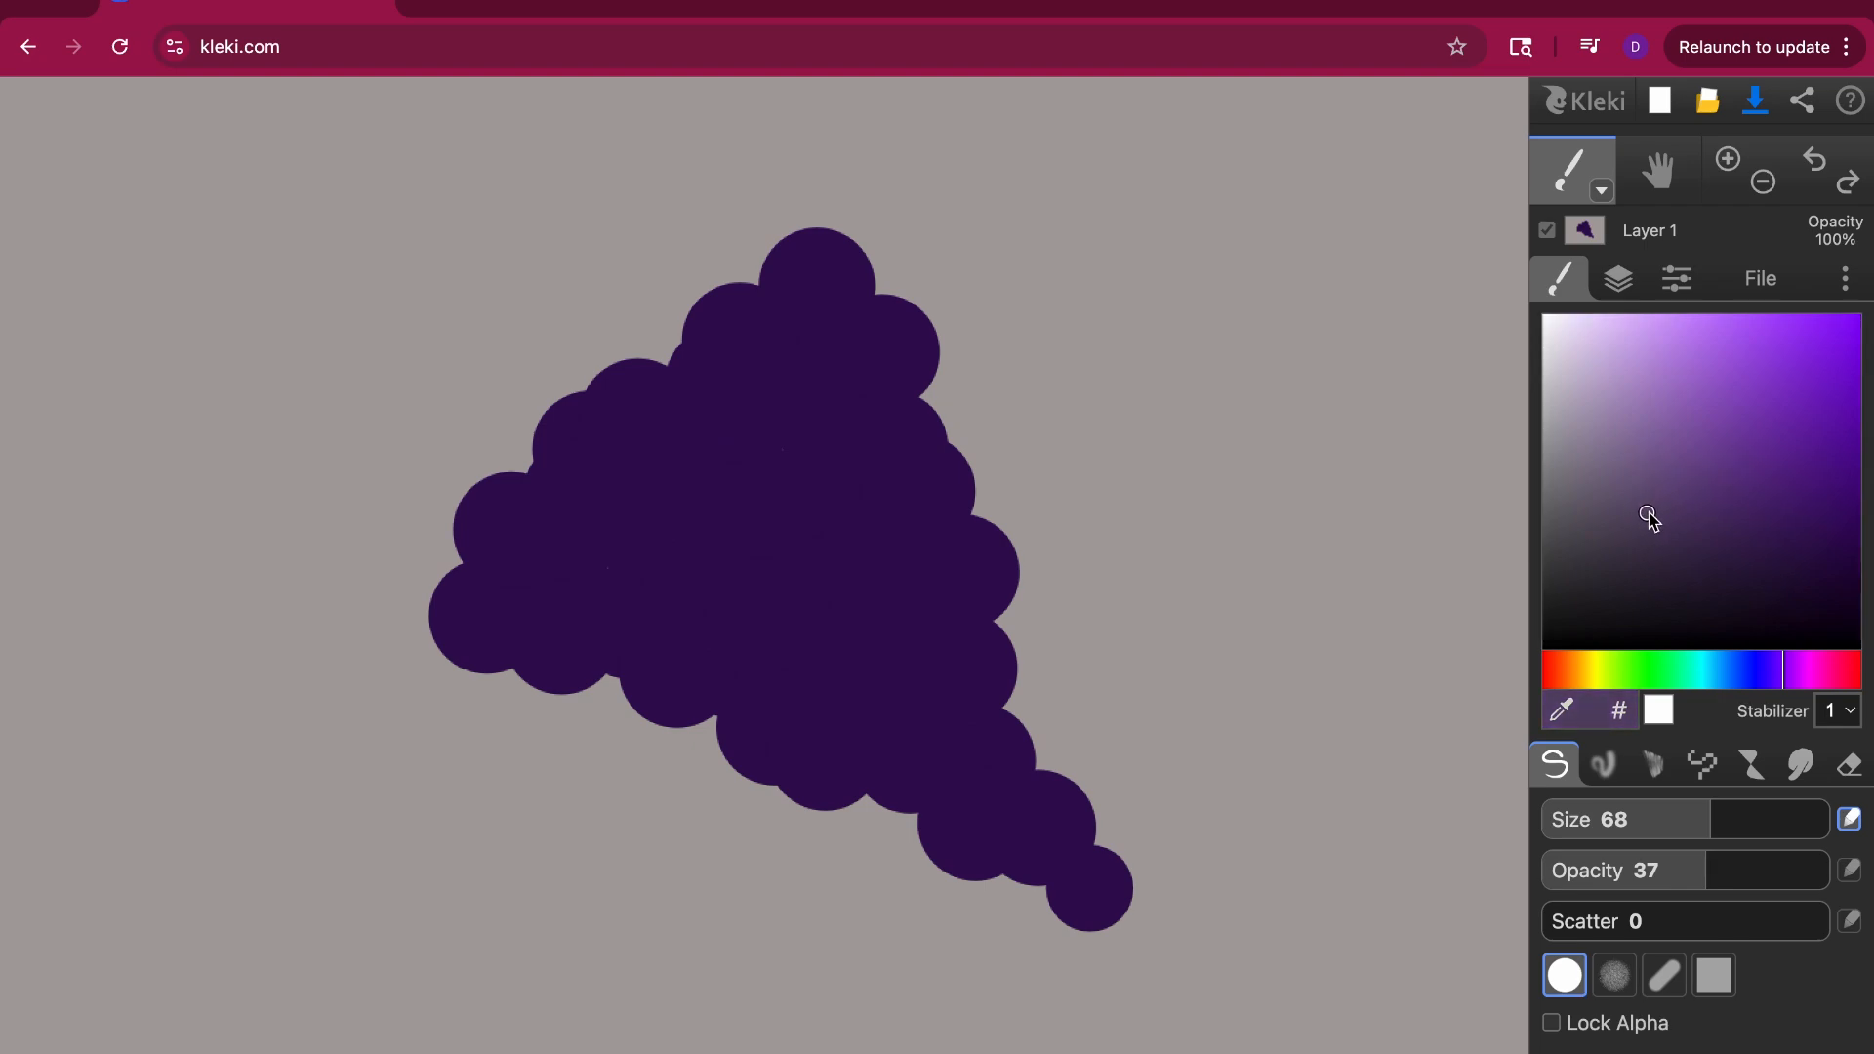
# Step: Stamp translucent grayish-purple dots over the cluster's left tip and along its upper-left side as individual grapes
pyautogui.click(488, 616)
pyautogui.click(559, 646)
pyautogui.click(502, 539)
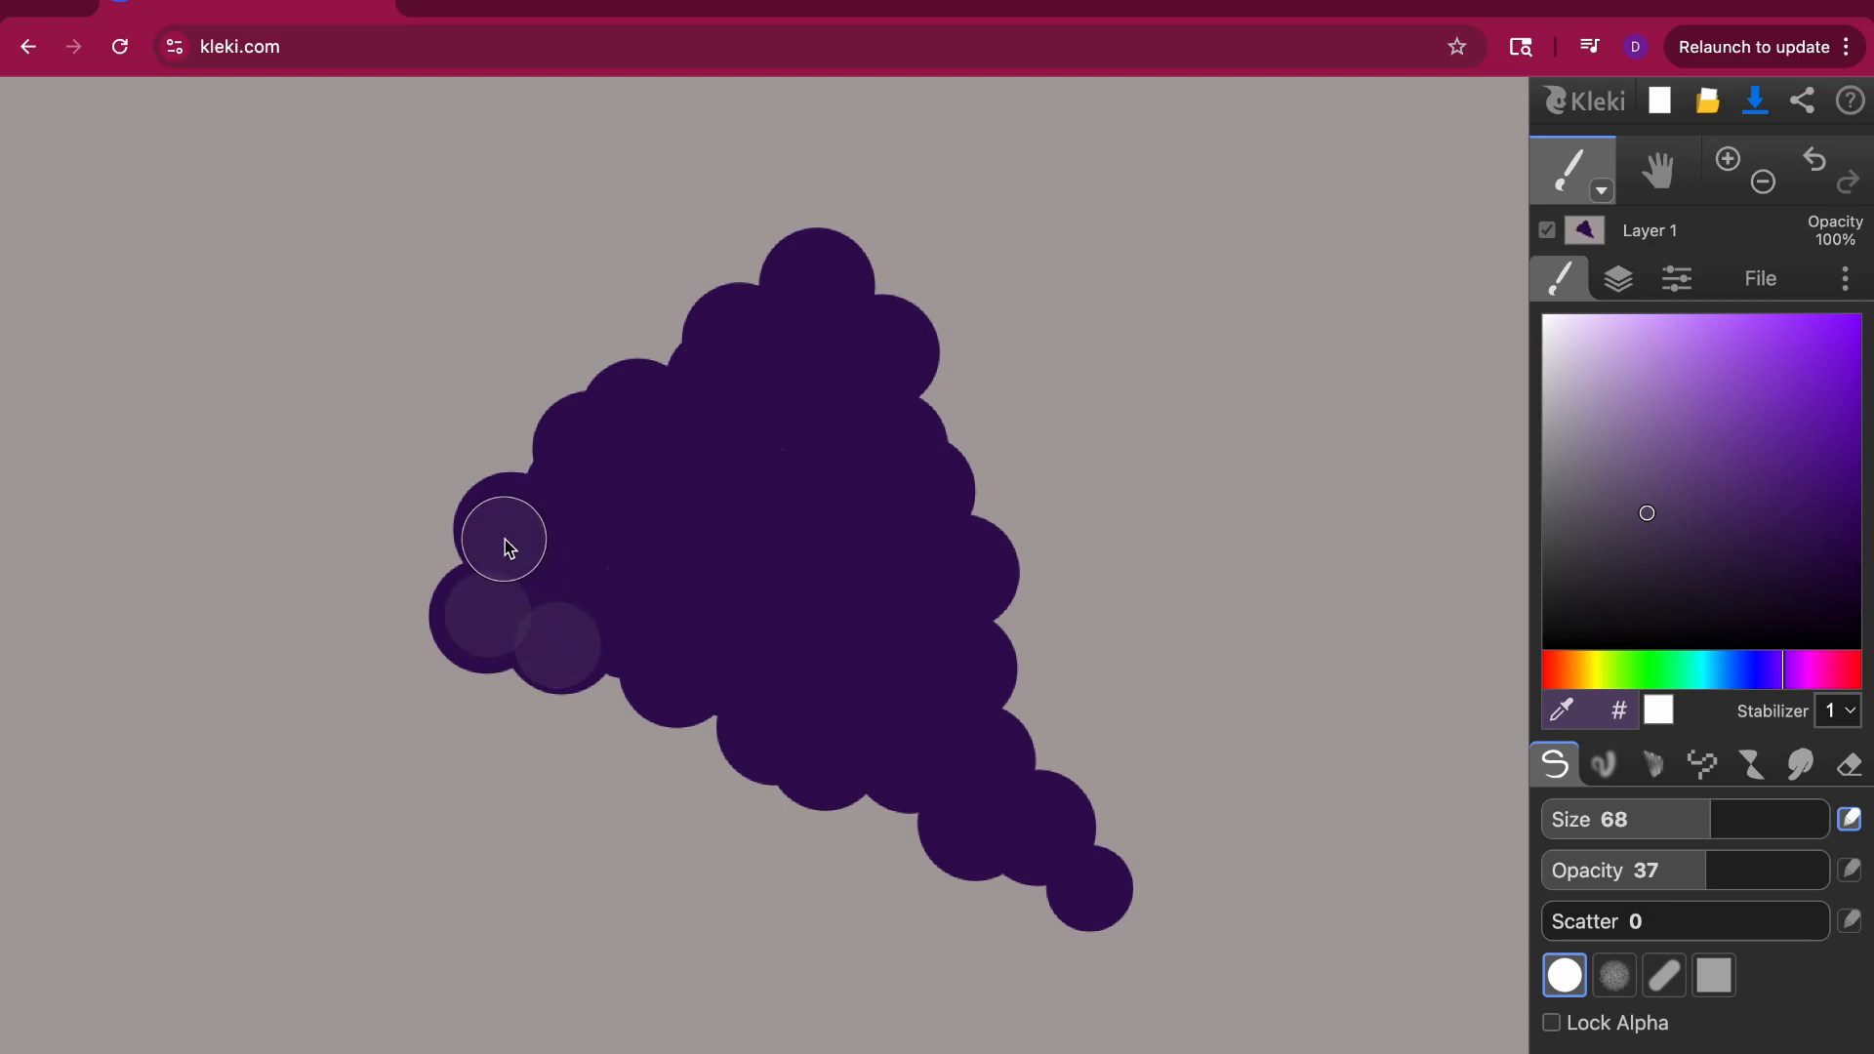
pyautogui.click(537, 567)
pyautogui.click(565, 504)
pyautogui.click(596, 452)
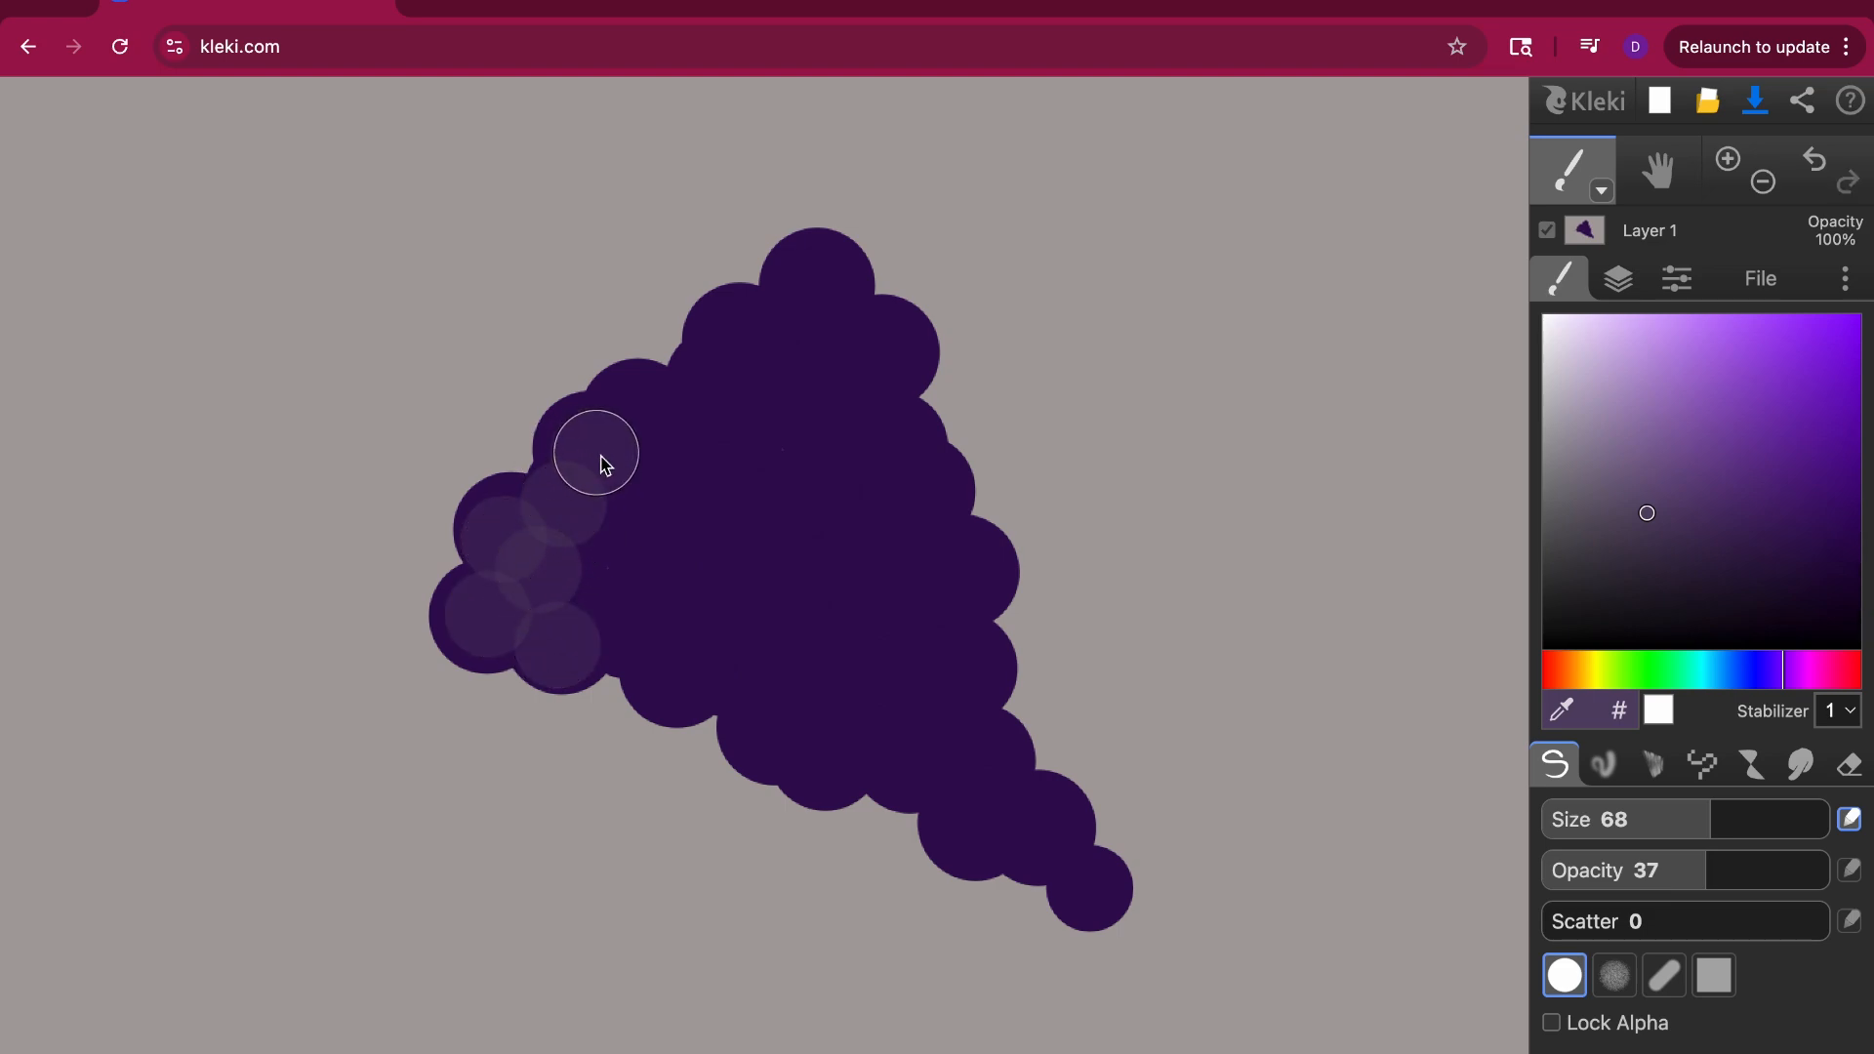
pyautogui.click(601, 564)
pyautogui.click(644, 495)
pyautogui.click(657, 409)
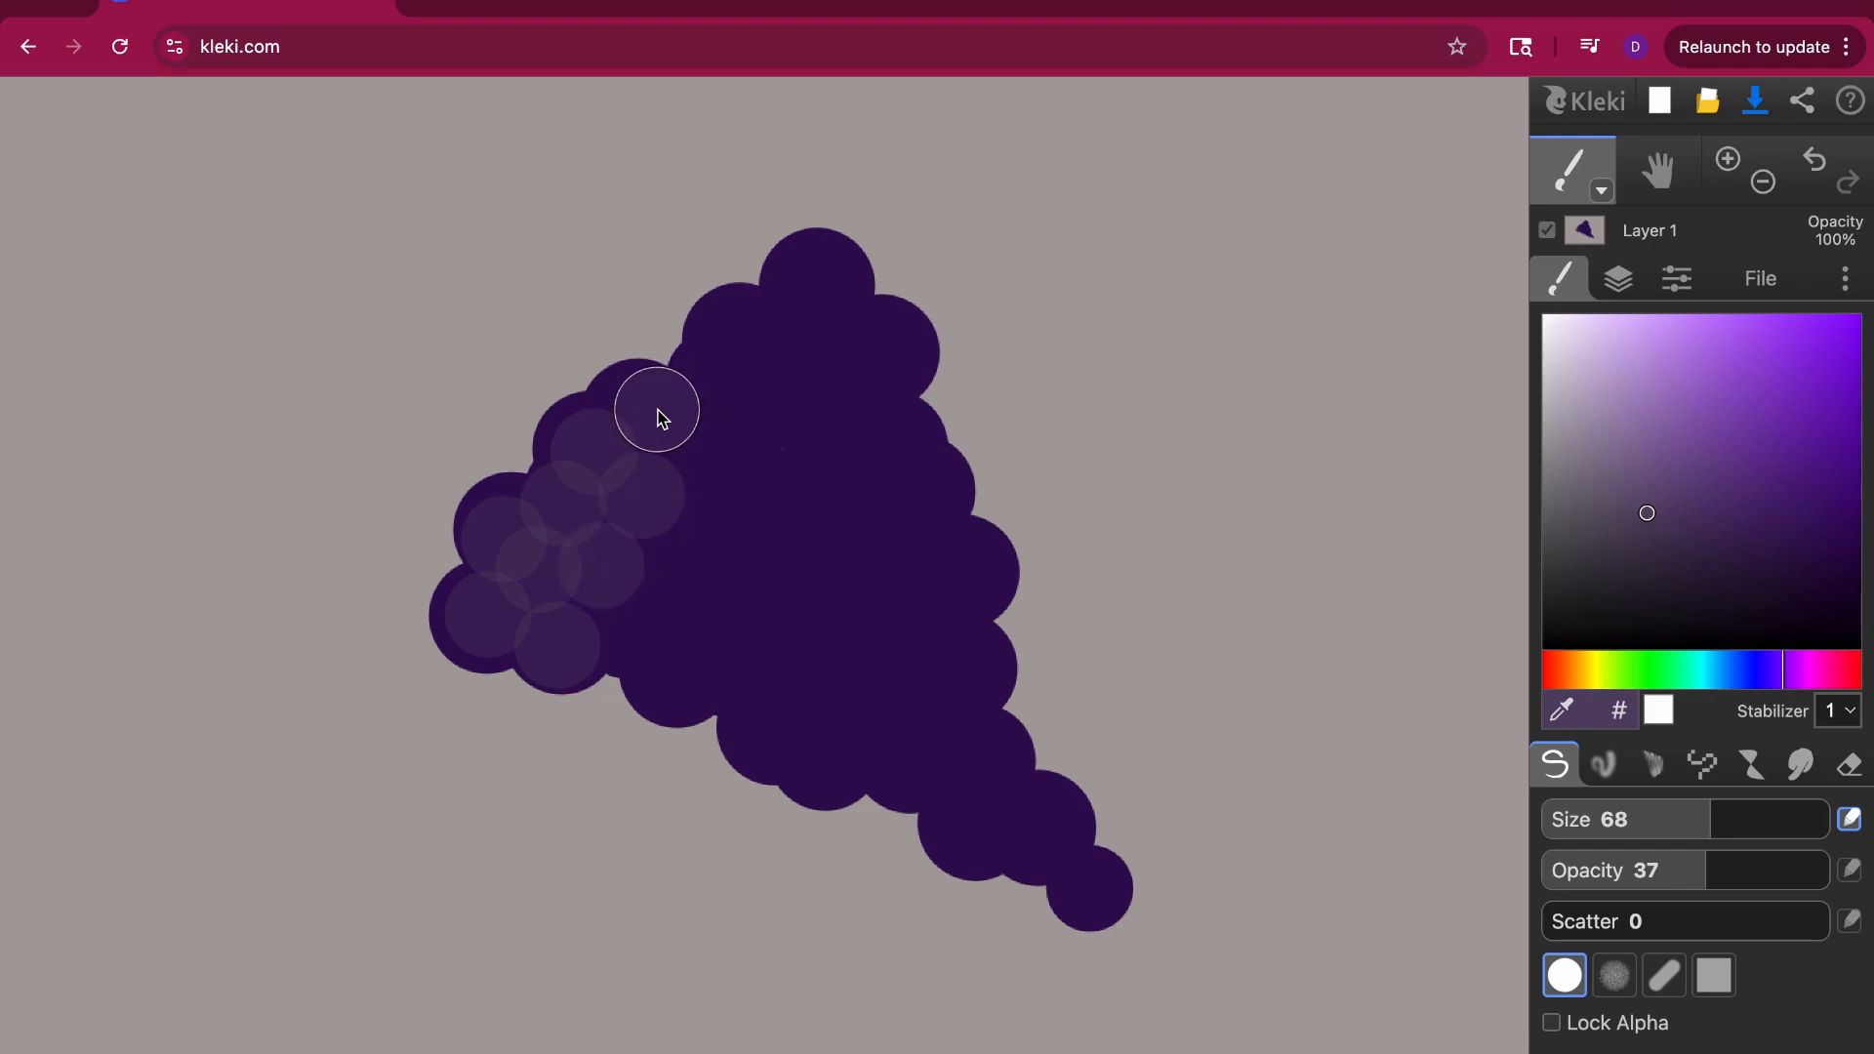
pyautogui.click(708, 441)
# Step: Add translucent grayish-purple dots along the cluster's lower-left edge and in the area just above it
pyautogui.click(631, 641)
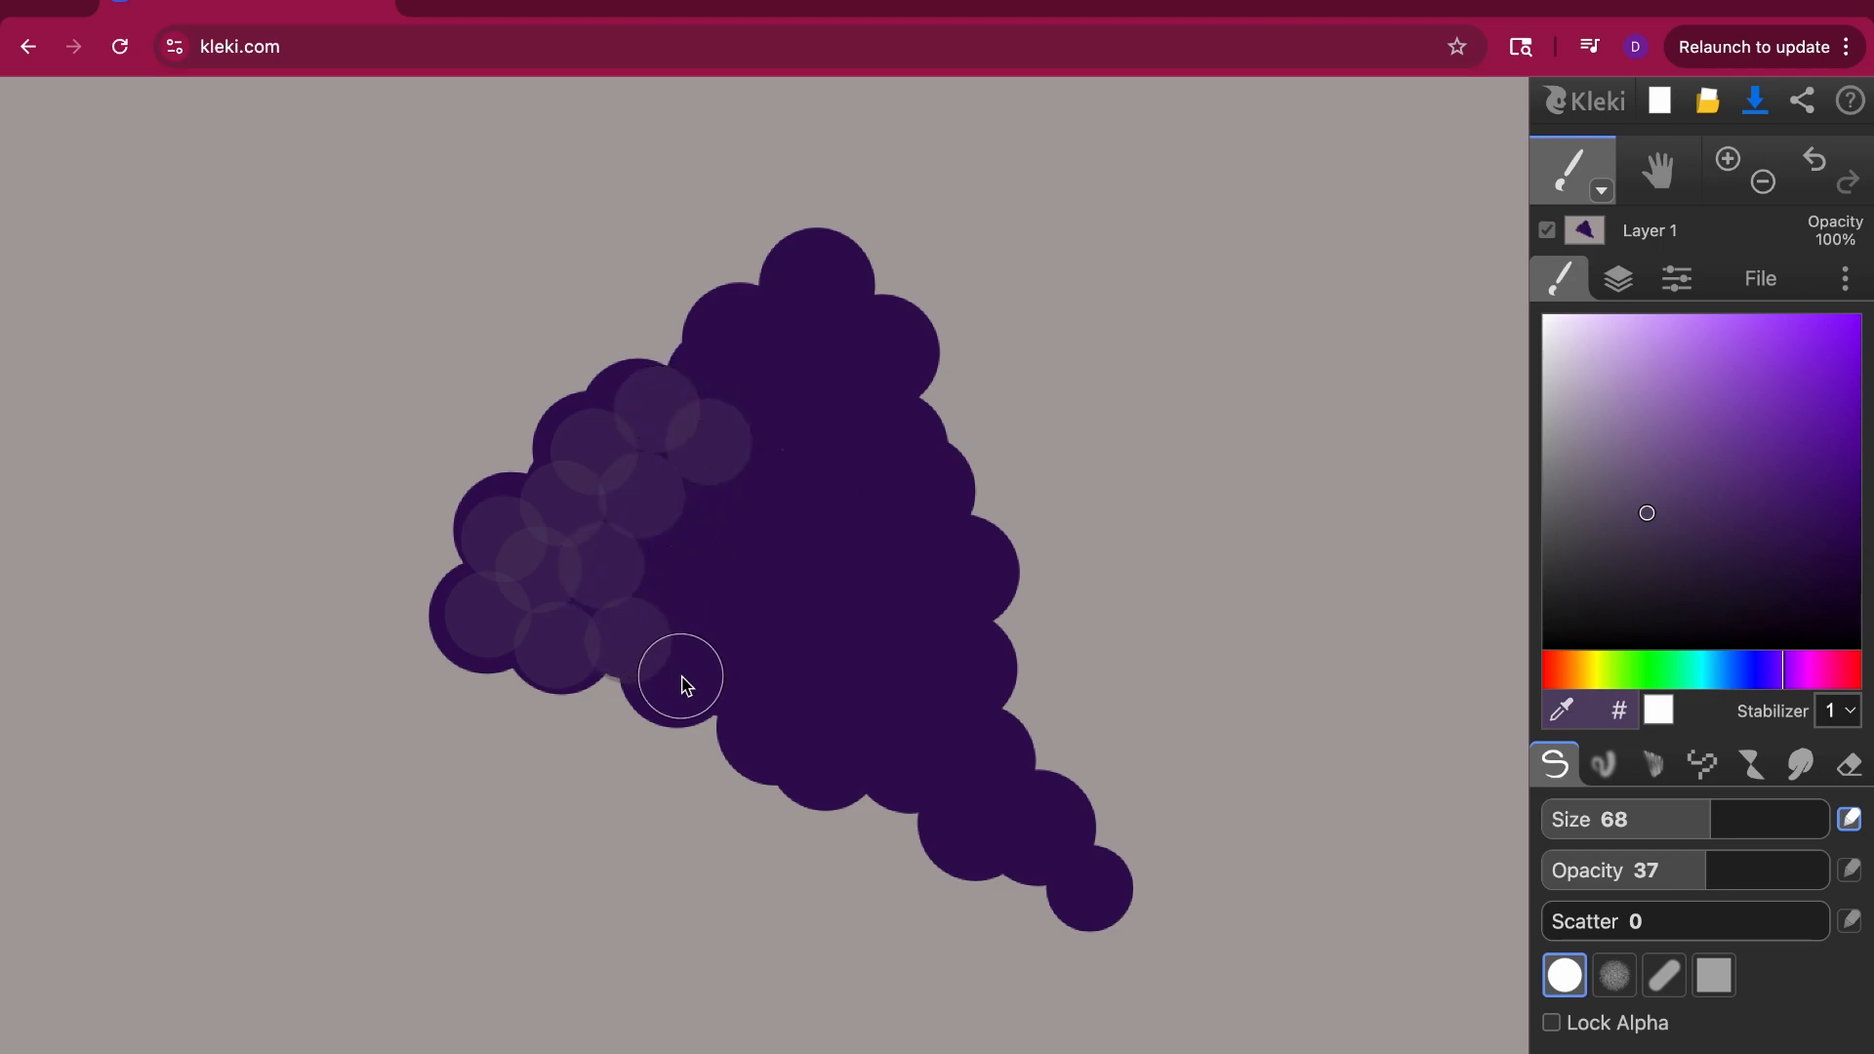
pyautogui.click(682, 678)
pyautogui.click(683, 565)
pyautogui.click(728, 521)
pyautogui.click(726, 641)
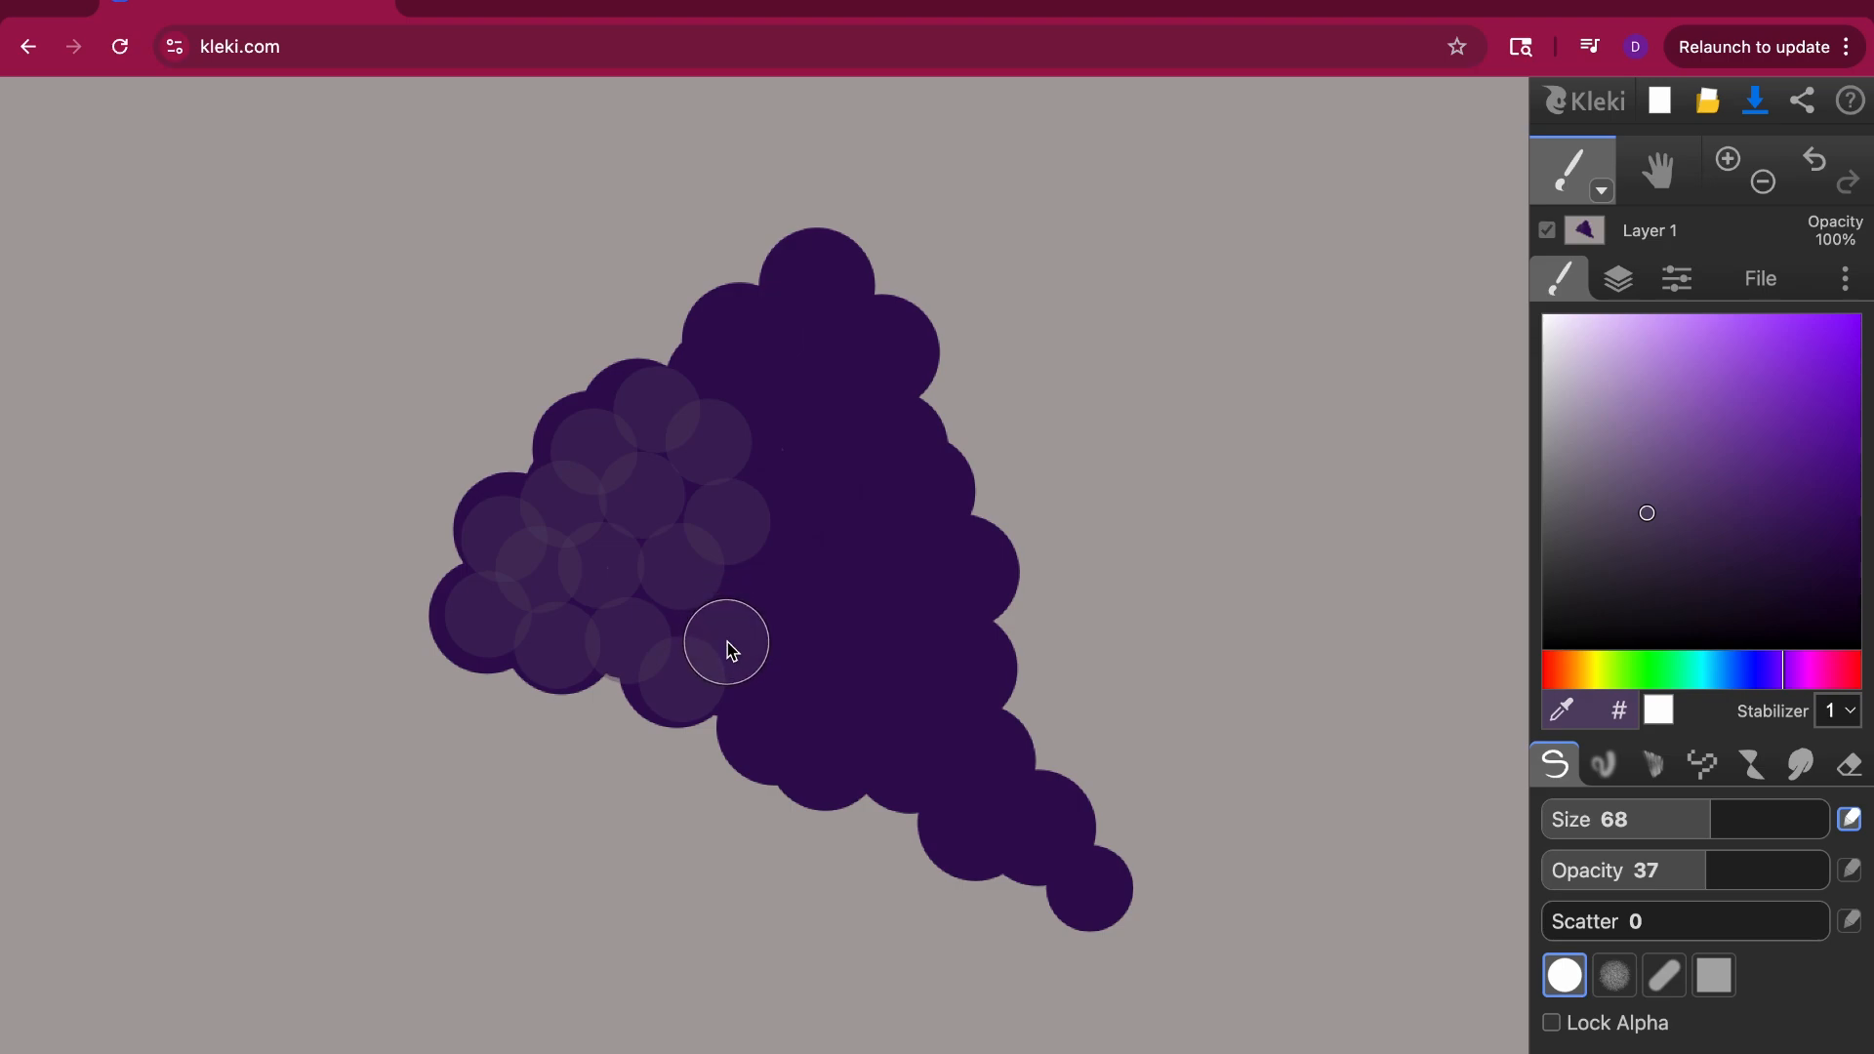
pyautogui.click(764, 718)
pyautogui.click(833, 763)
pyautogui.click(849, 710)
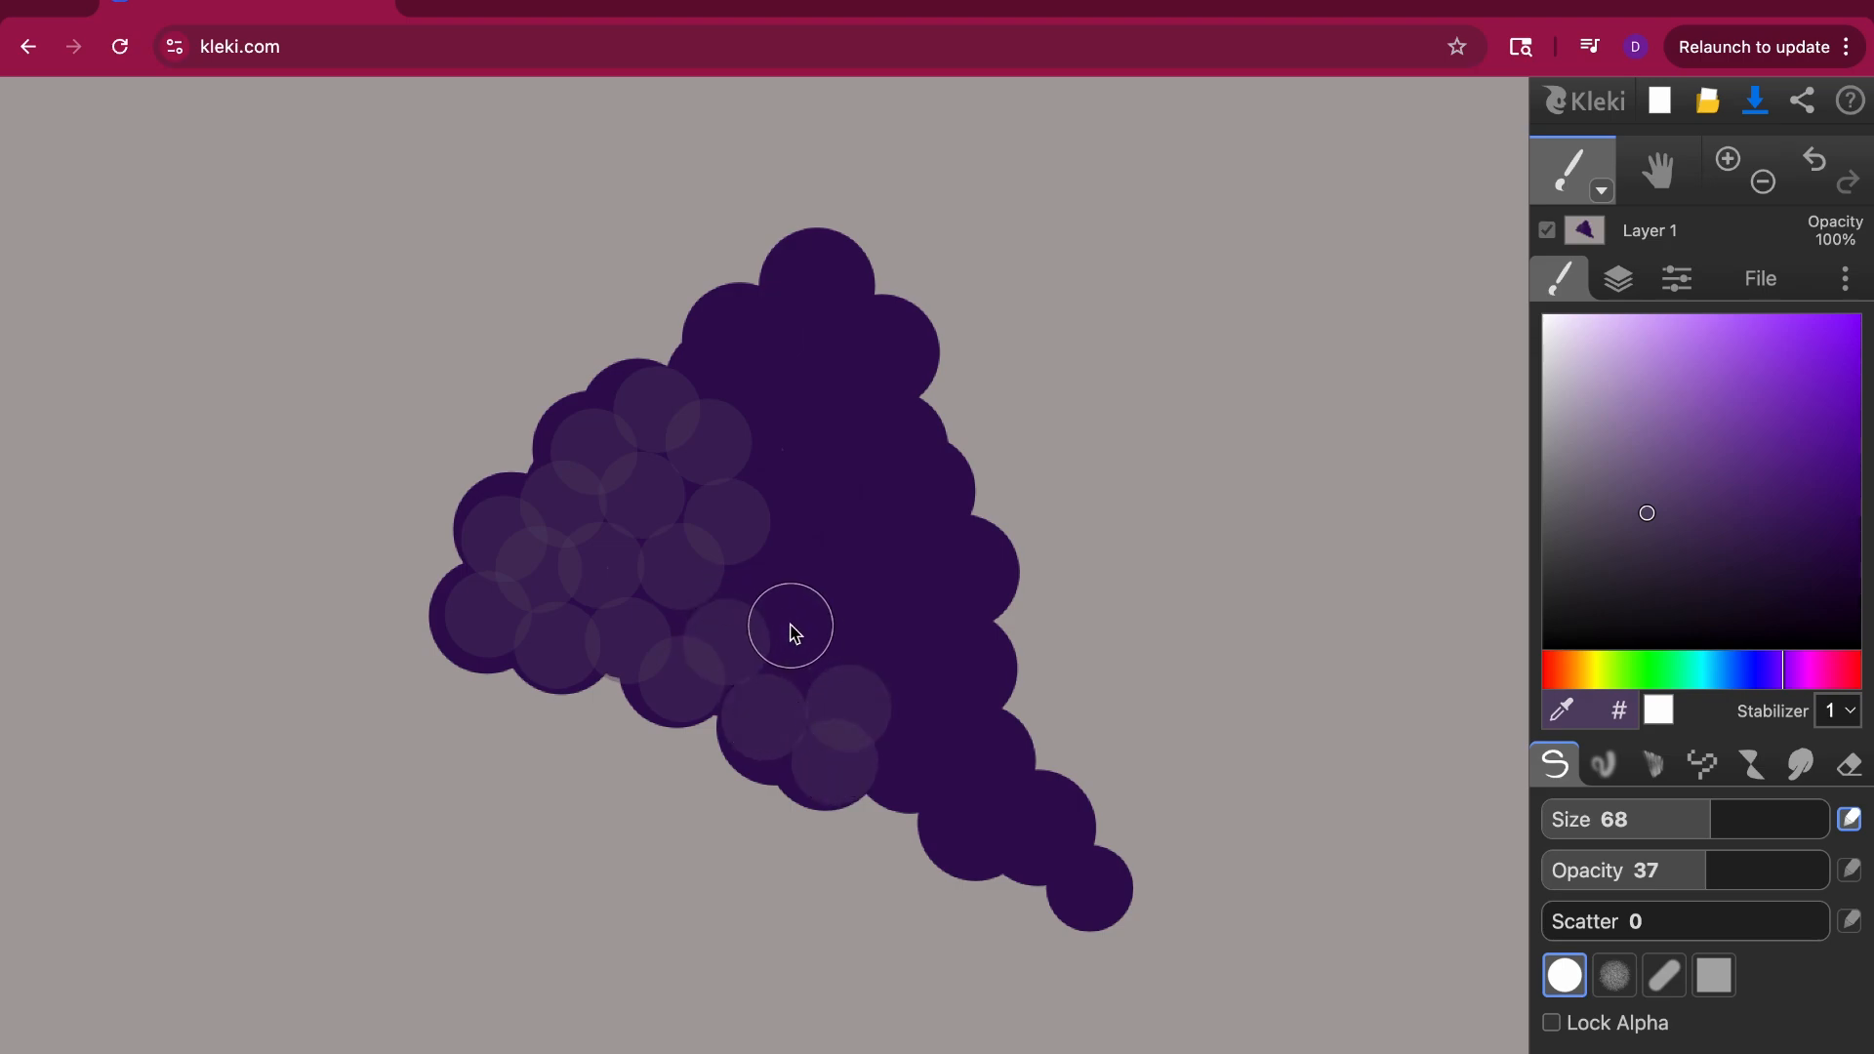
# Step: Continue the translucent grapes up through the middle of the cluster to its upper-left shoulder
pyautogui.click(790, 627)
pyautogui.click(784, 587)
pyautogui.click(809, 537)
pyautogui.click(801, 449)
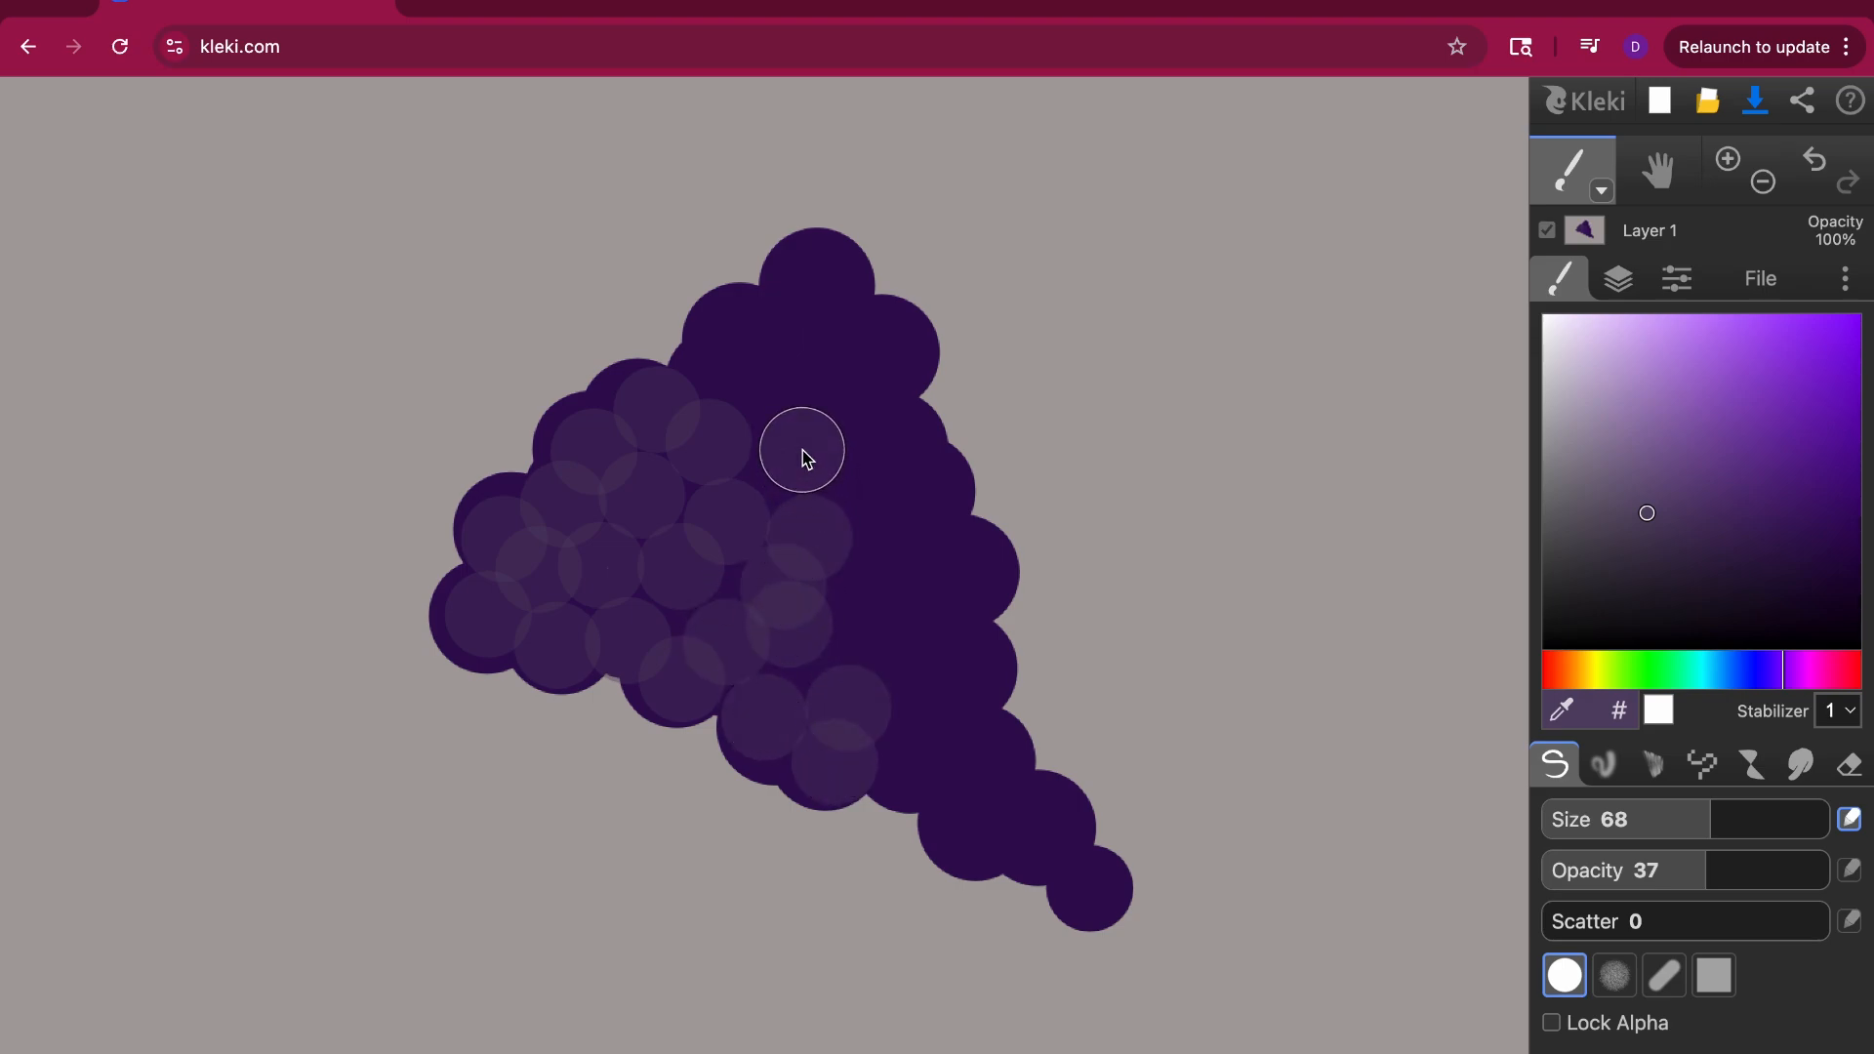
pyautogui.click(753, 388)
pyautogui.click(720, 346)
pyautogui.click(773, 315)
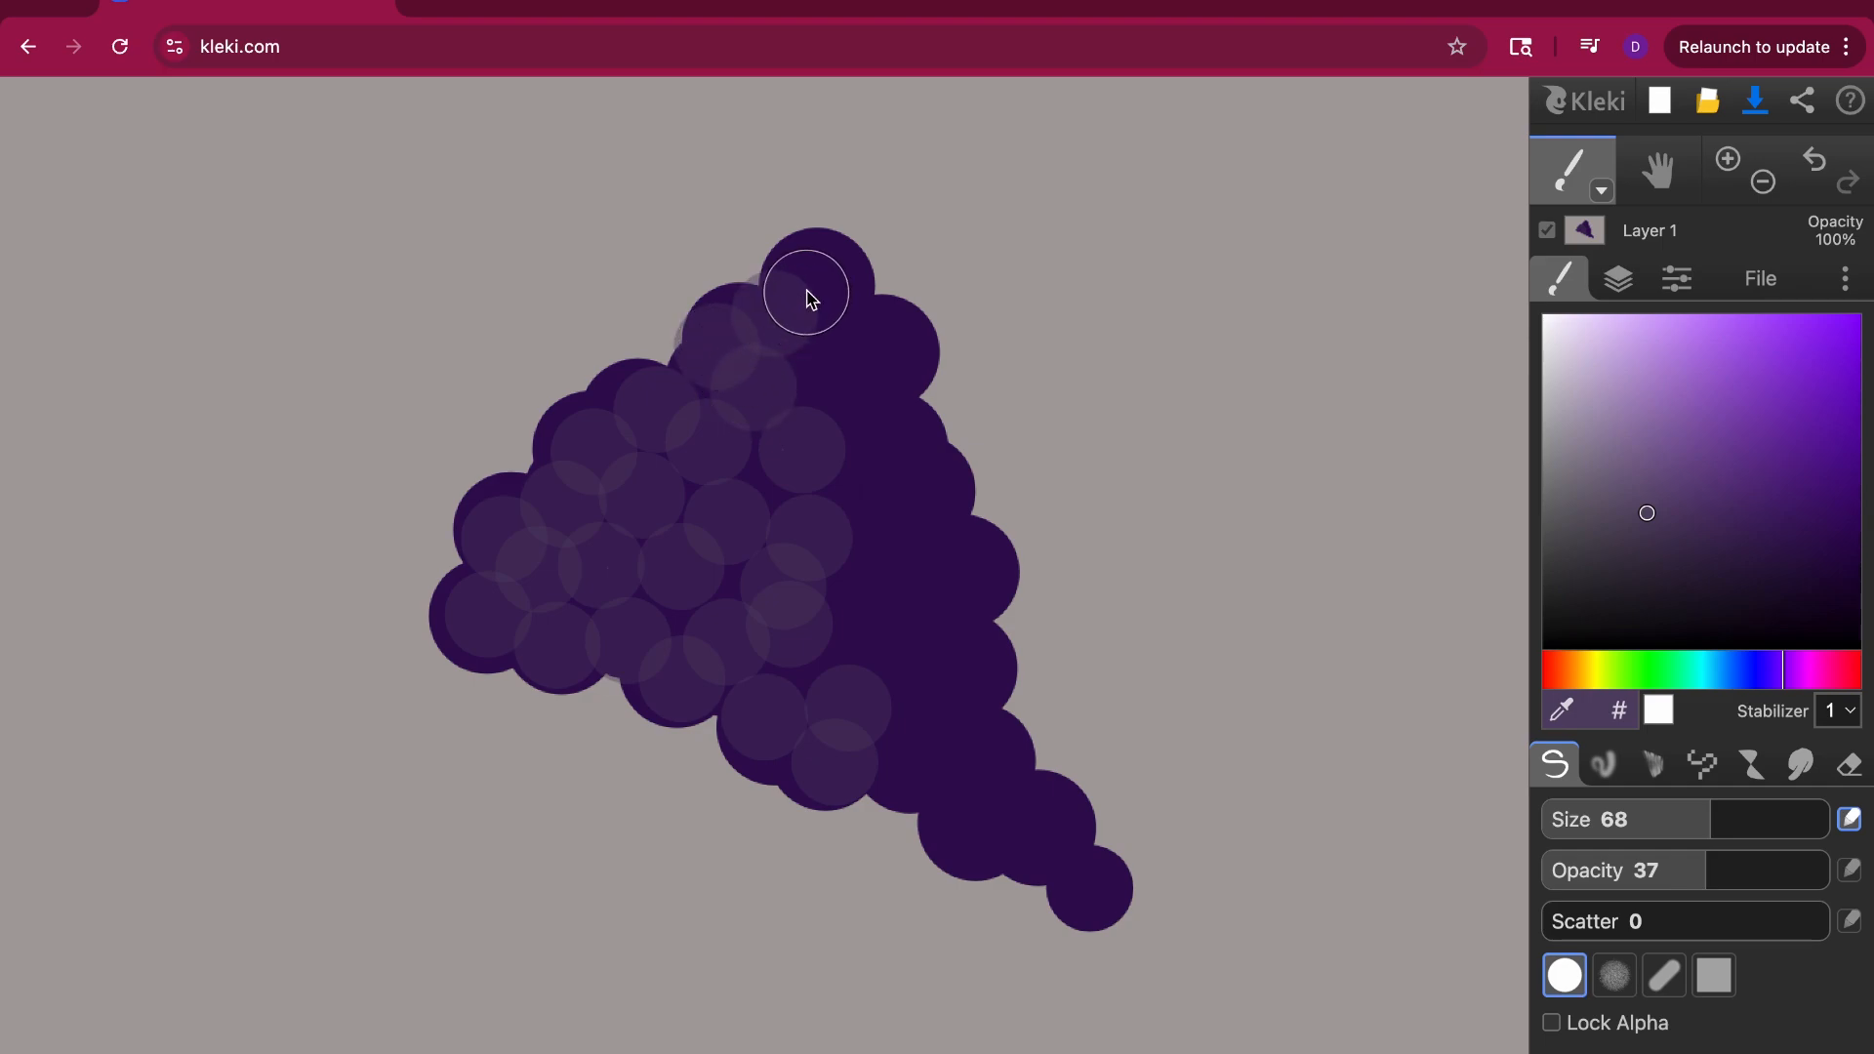
# Step: Stamp translucent grayish-purple grapes from the top of the cluster down along its right side
pyautogui.click(835, 303)
pyautogui.click(874, 364)
pyautogui.click(831, 402)
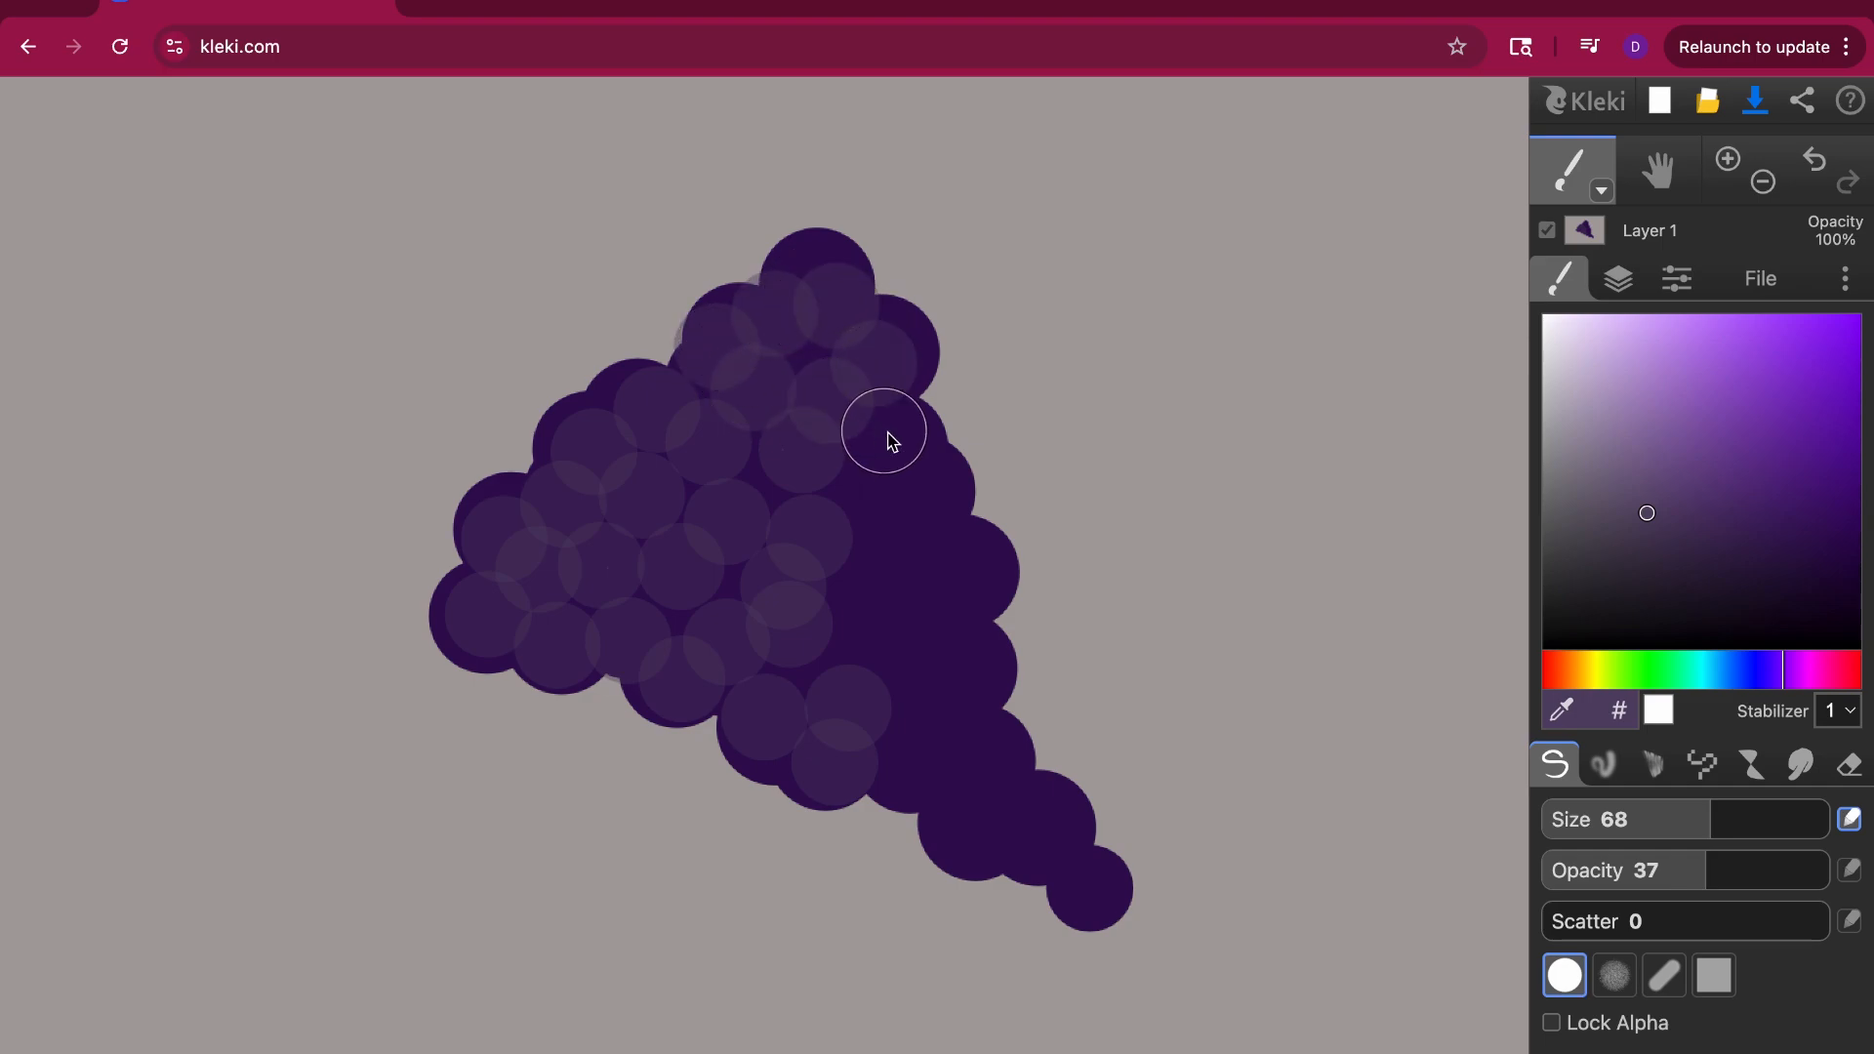
pyautogui.click(884, 436)
pyautogui.click(881, 470)
pyautogui.click(920, 490)
pyautogui.click(904, 558)
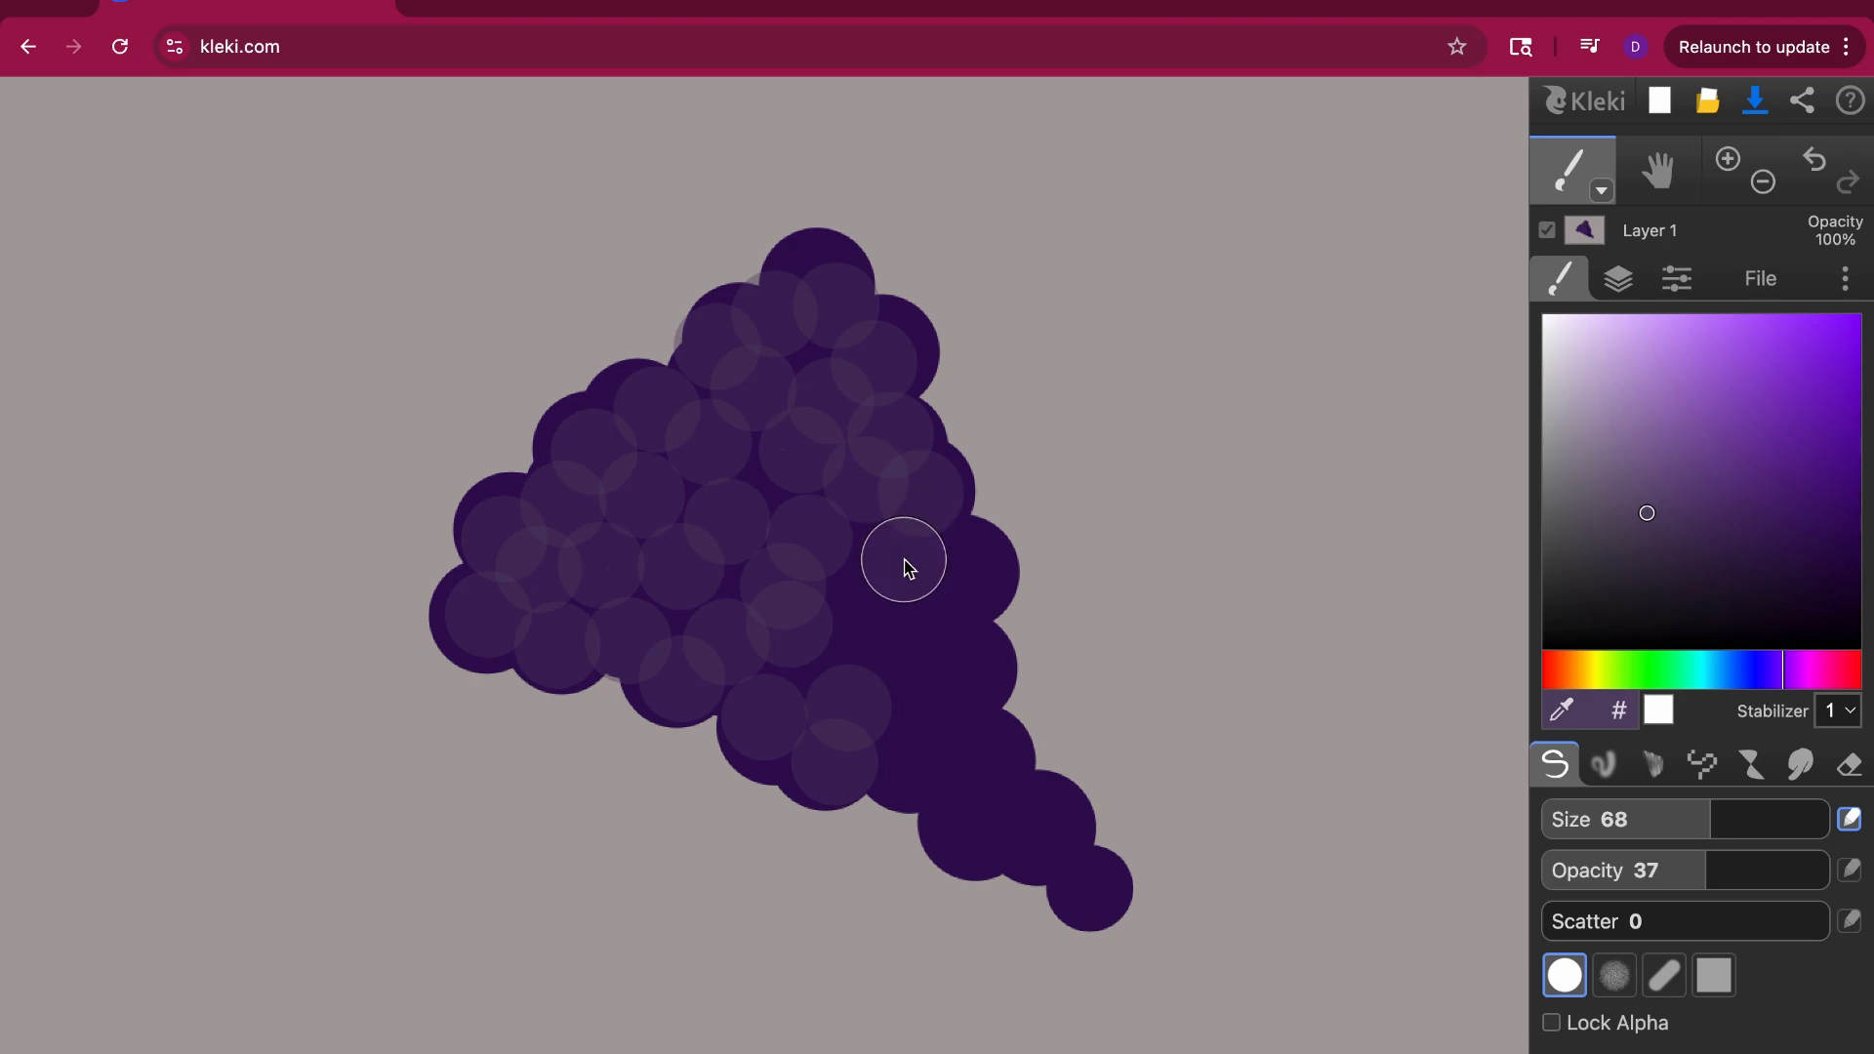
pyautogui.click(855, 623)
pyautogui.click(912, 649)
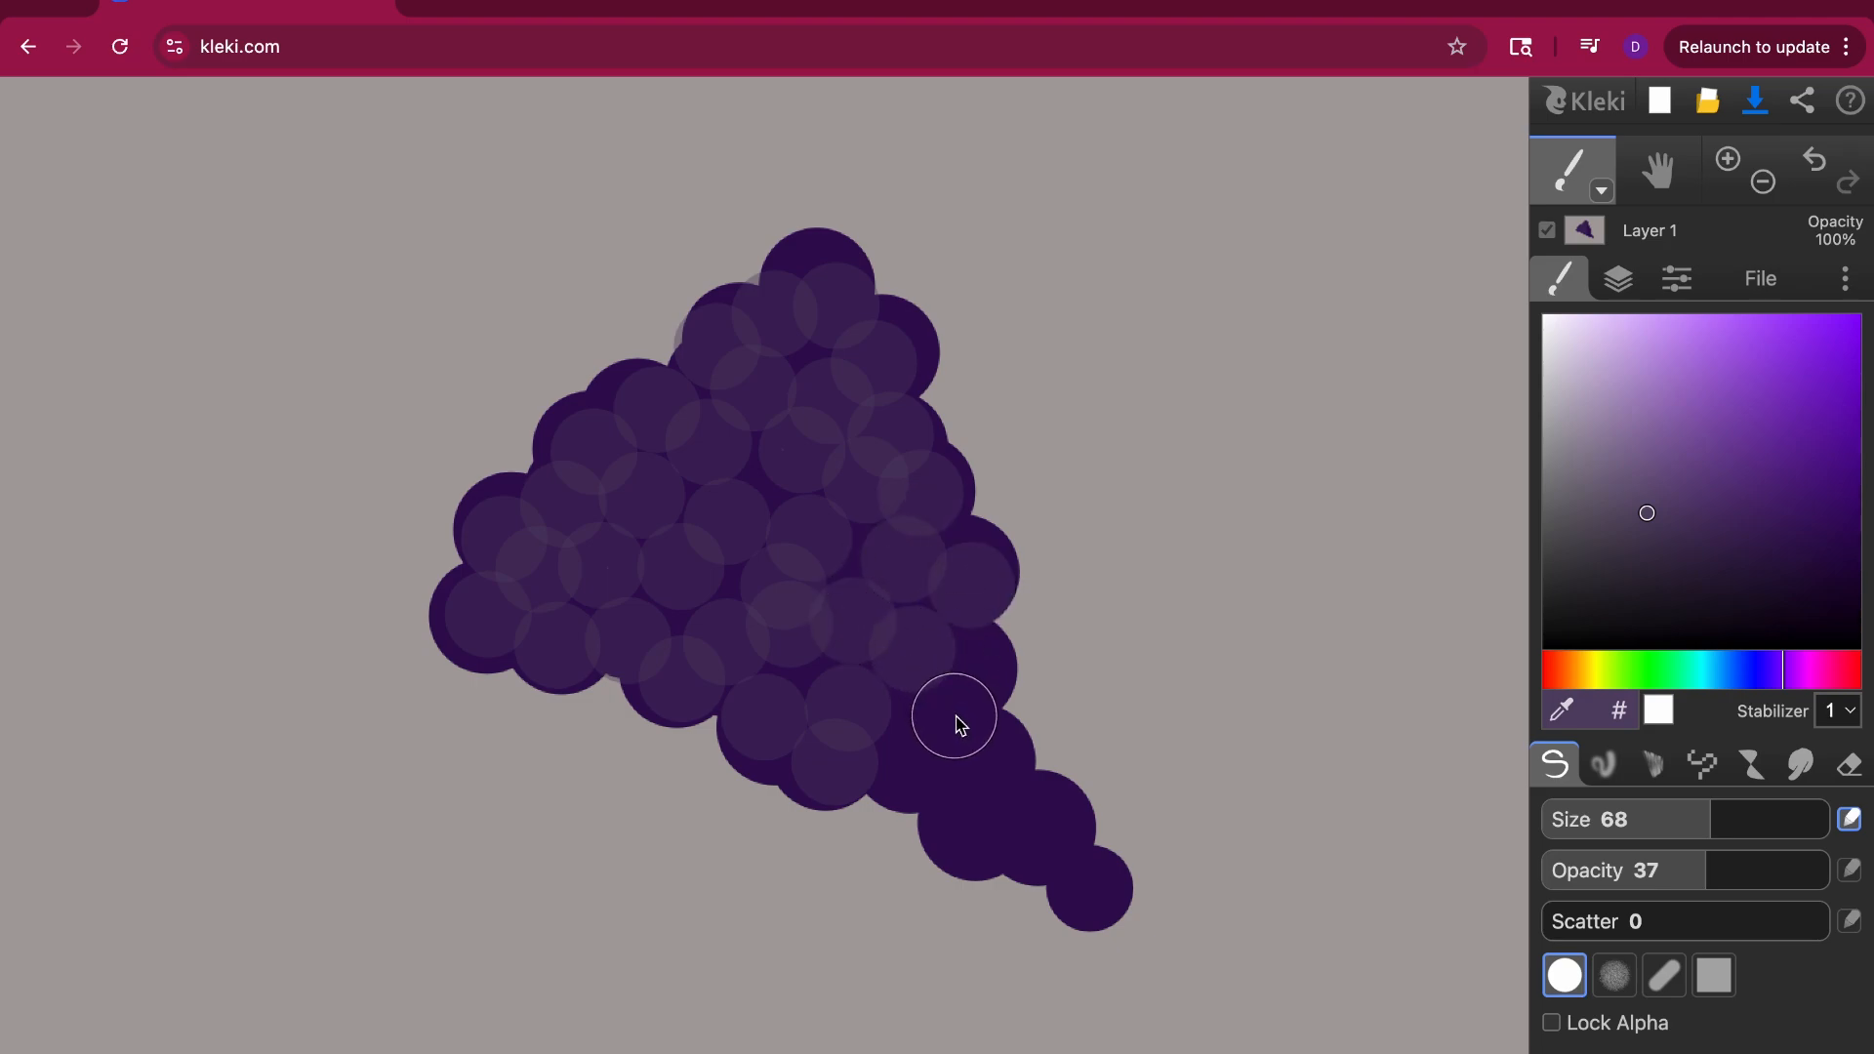
# Step: Cover the narrow lower-right tail of the cluster with translucent grayish-purple dots down to its tip
pyautogui.click(980, 686)
pyautogui.click(929, 729)
pyautogui.click(939, 794)
pyautogui.click(972, 837)
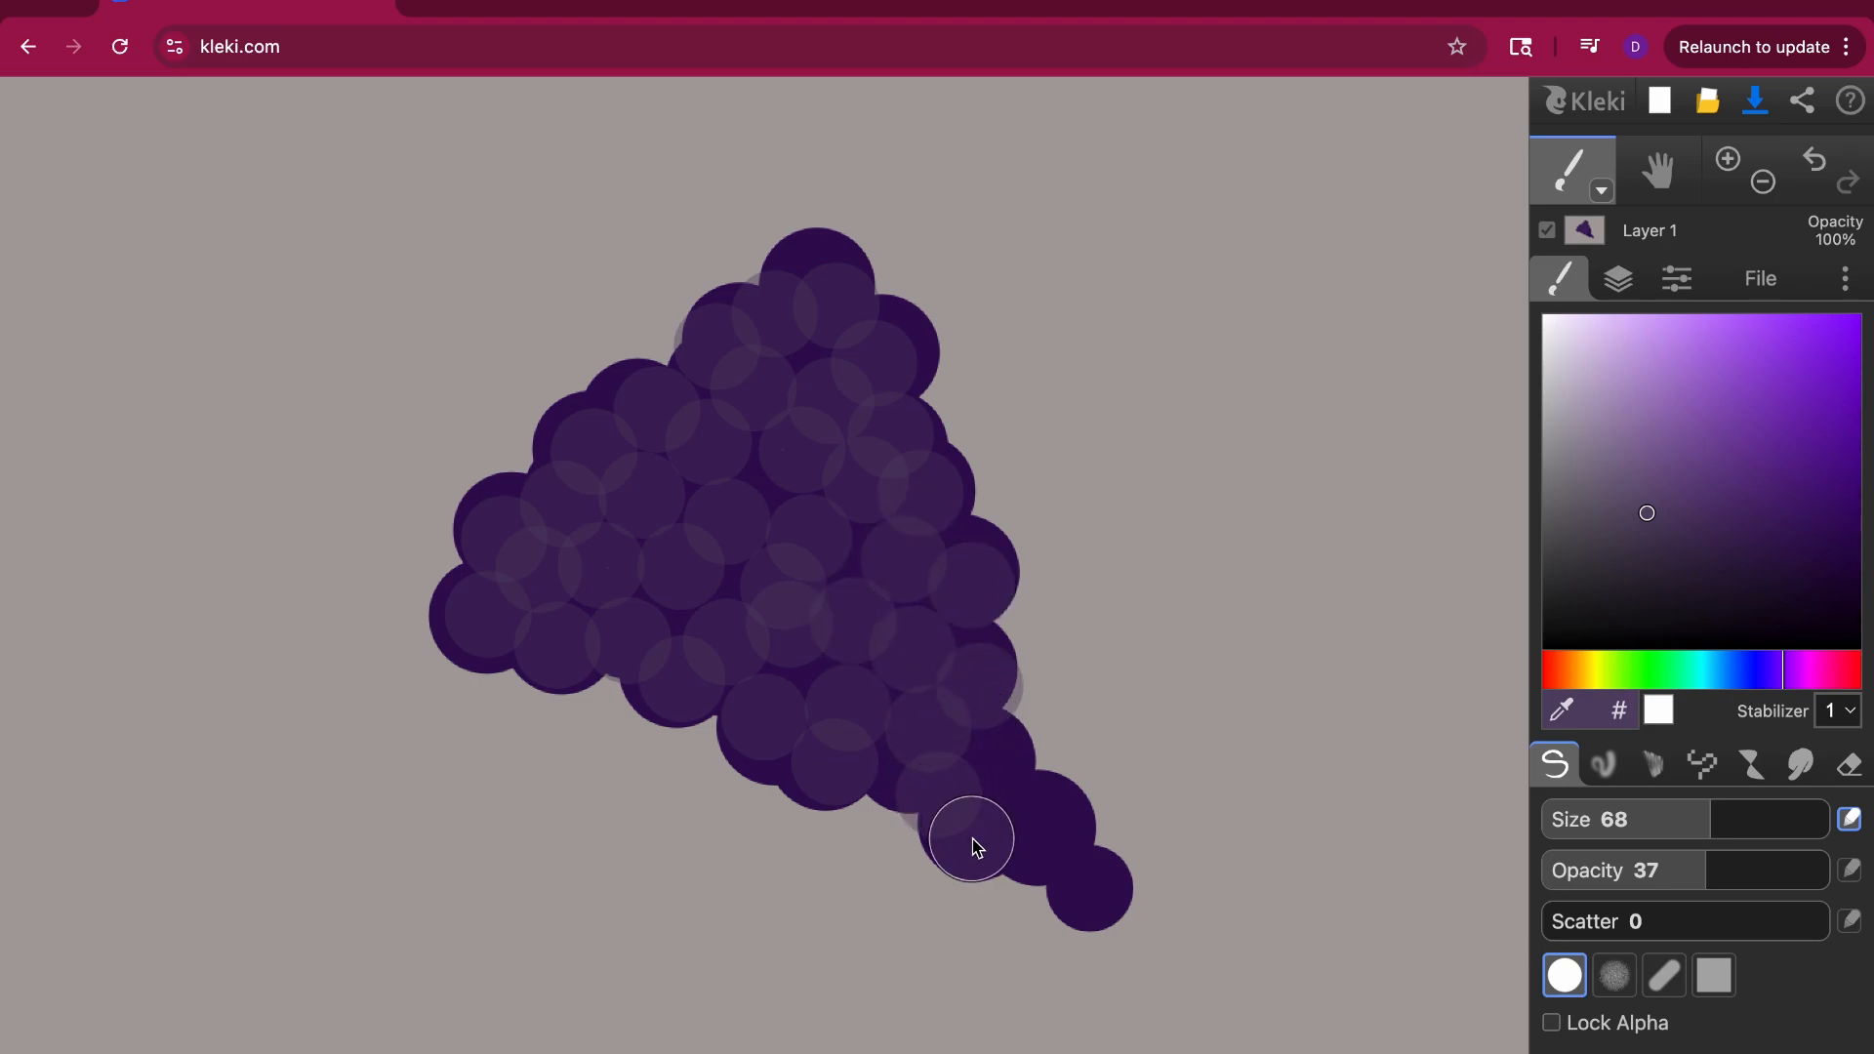
pyautogui.click(988, 763)
pyautogui.click(1038, 823)
pyautogui.click(1100, 885)
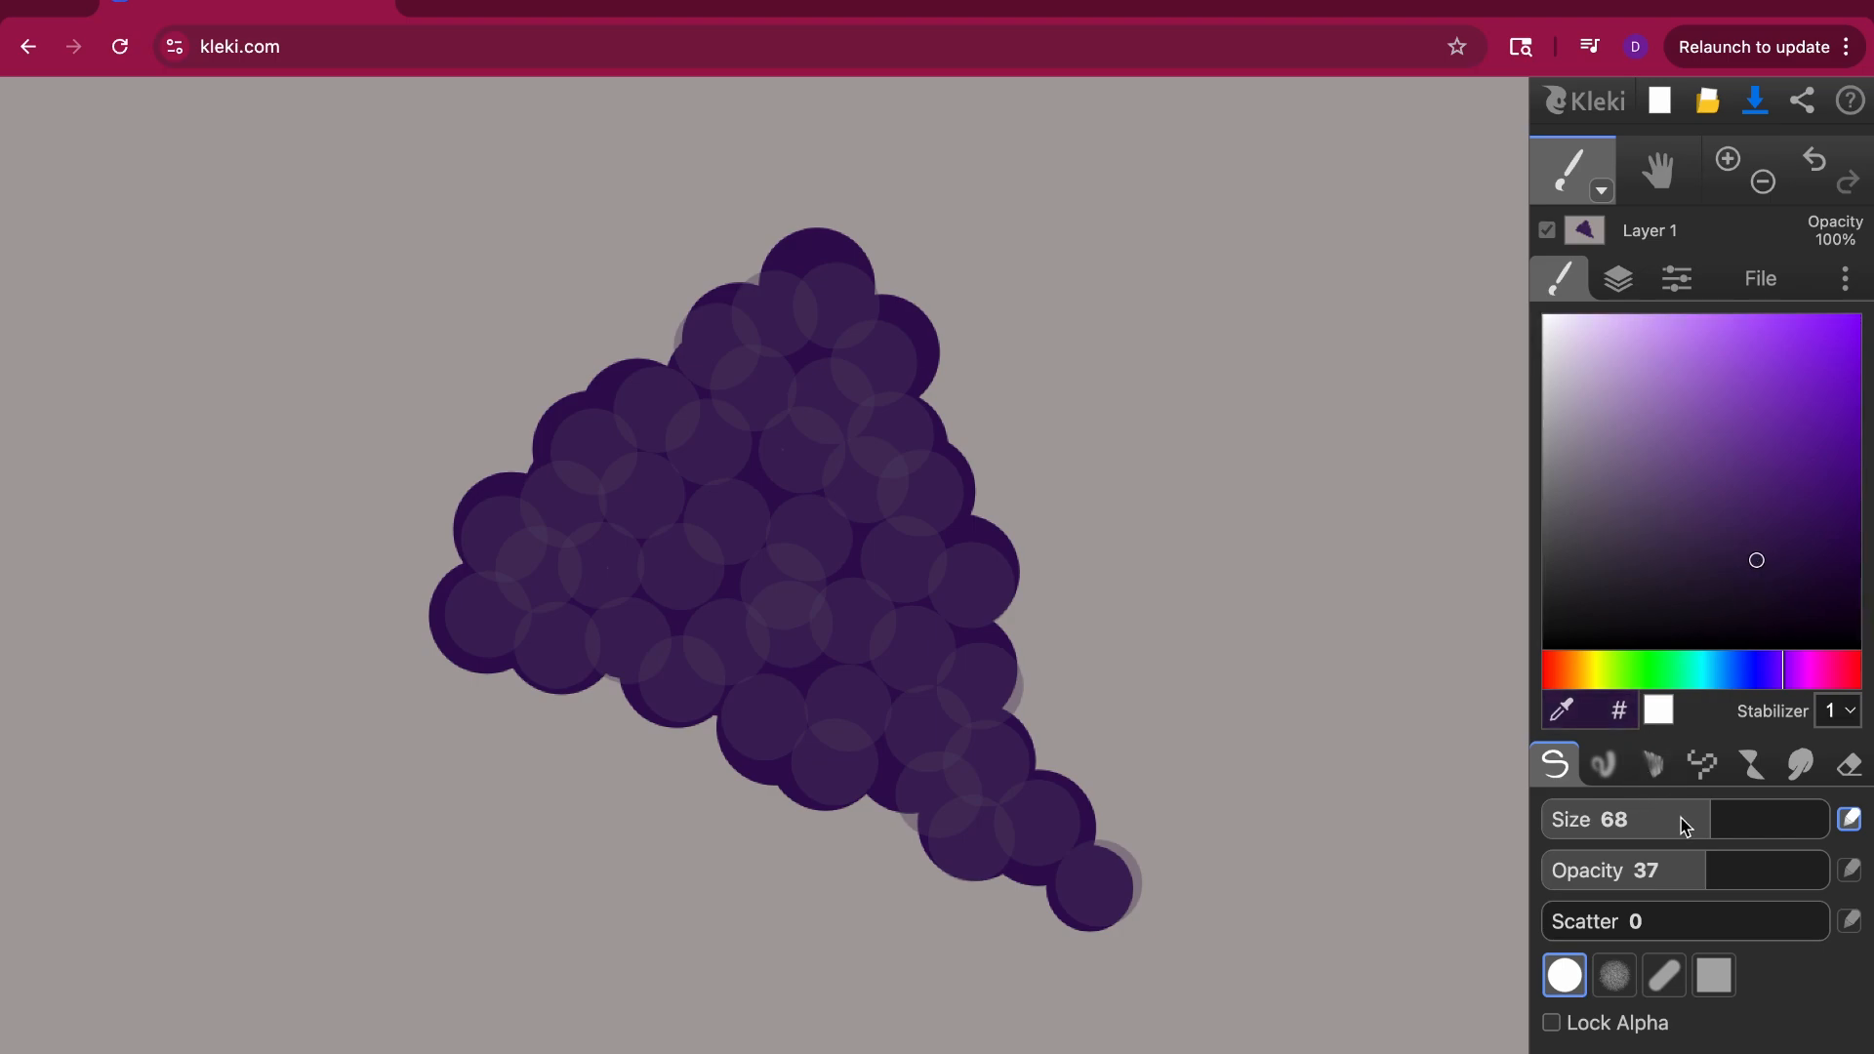
# Step: Set the soft brush to a dark purple at opacity 17 and size 28, and shade the grape at the left tip
pyautogui.moveTo(1698, 882); pyautogui.dragTo(1640, 883)
pyautogui.click(1615, 972)
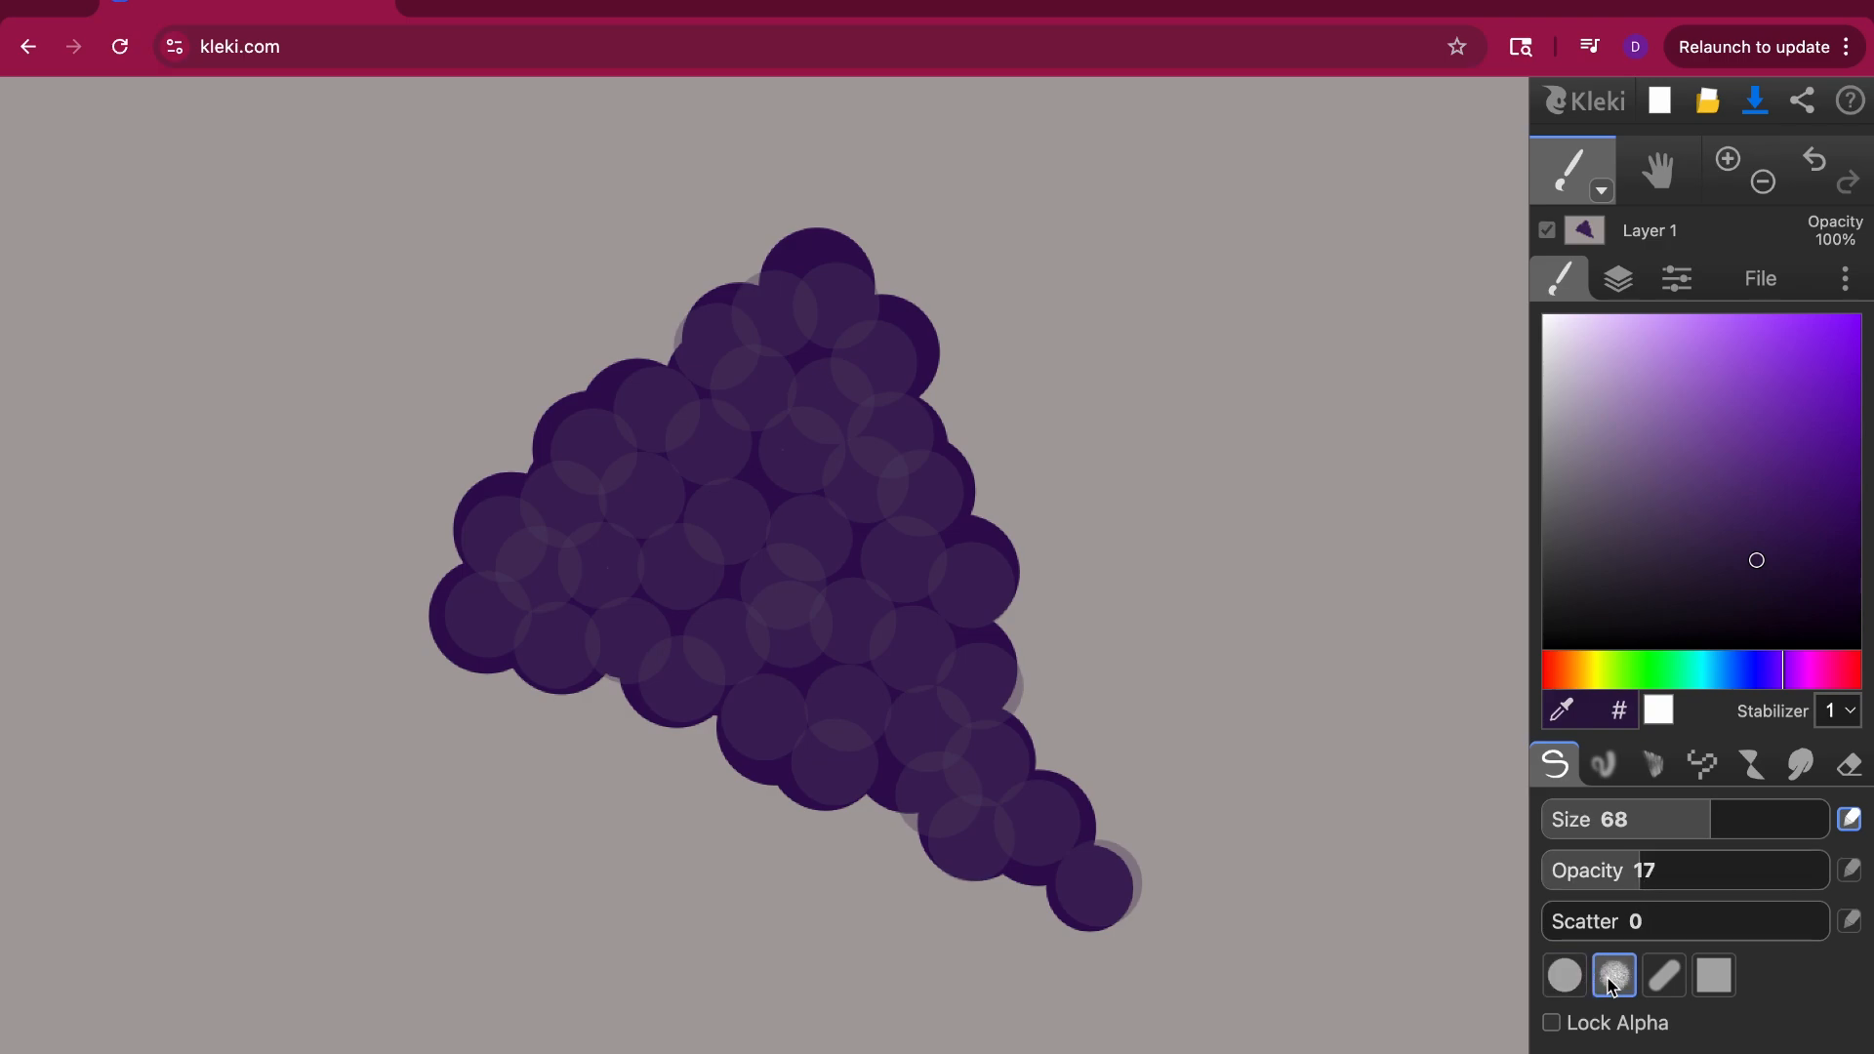
pyautogui.moveTo(1686, 829); pyautogui.dragTo(1652, 820)
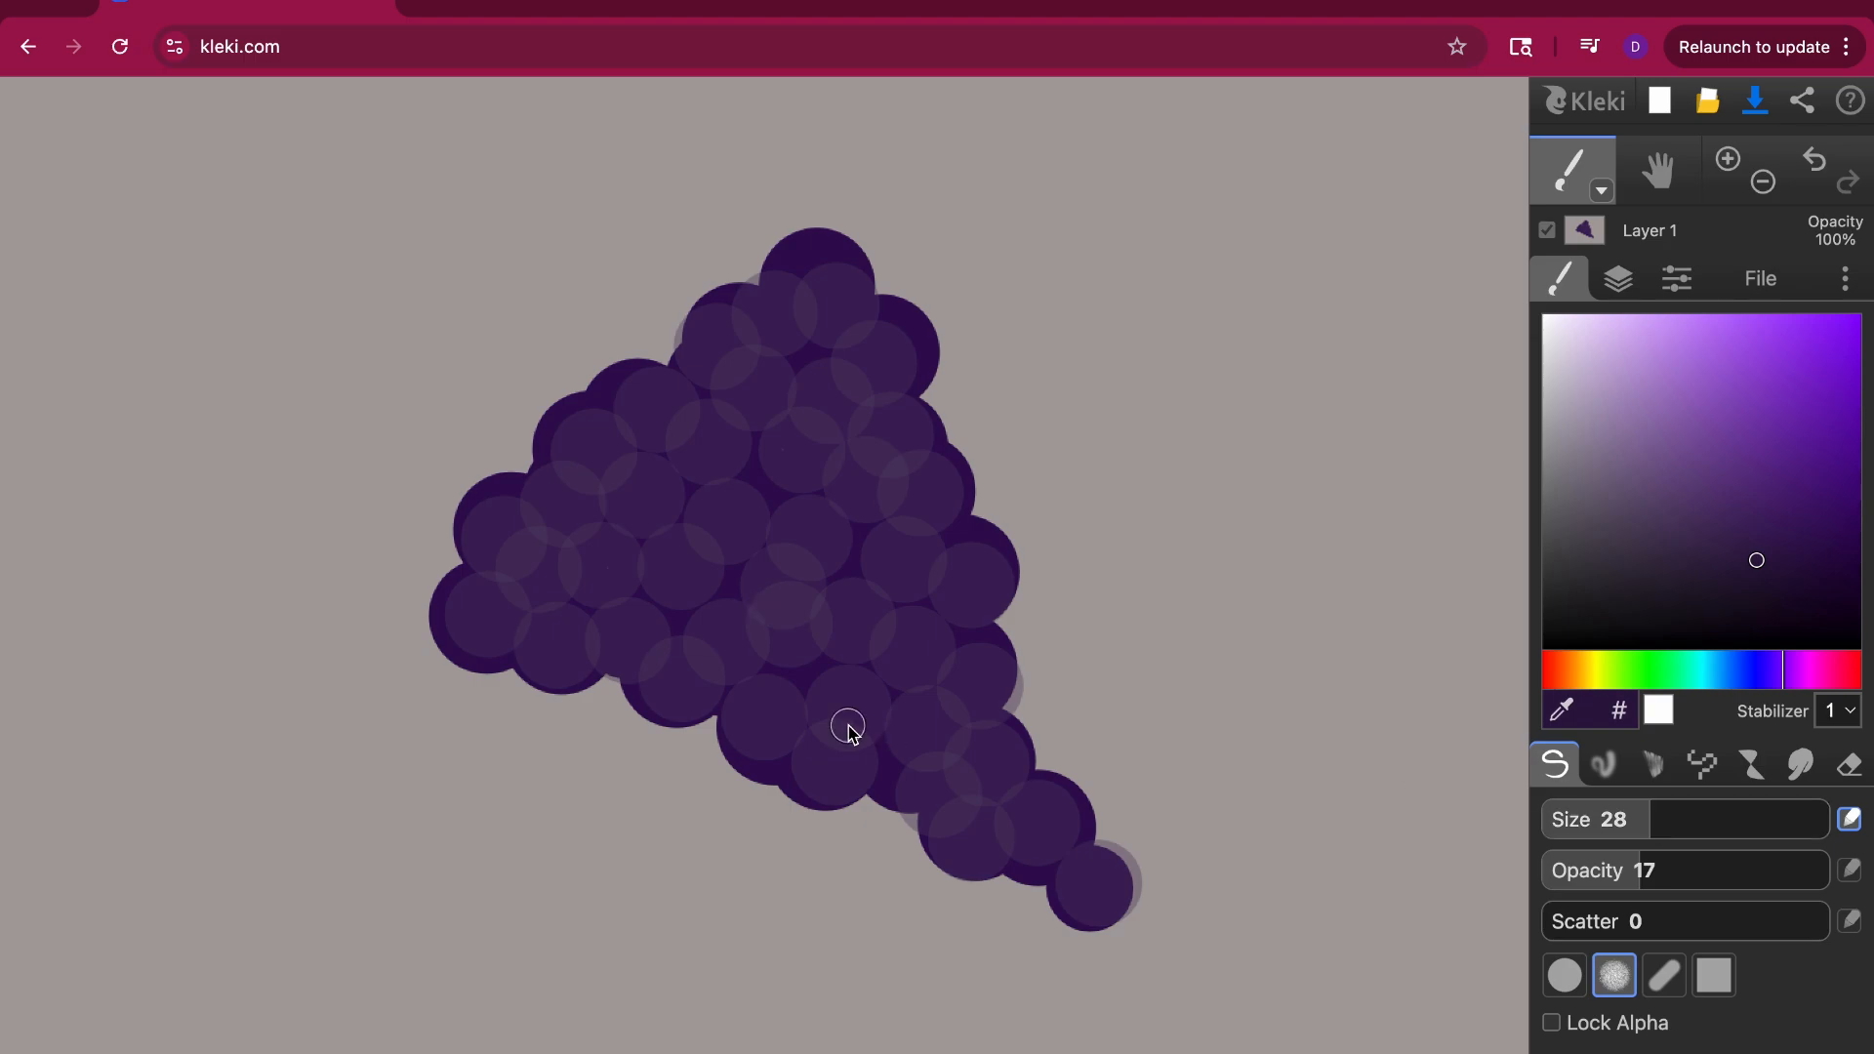
pyautogui.moveTo(526, 602); pyautogui.dragTo(465, 631)
# Step: Raise the soft brush to opacity 31 and size 49, and shade grapes across the left, middle and right of the cluster
pyautogui.click(1659, 871)
pyautogui.moveTo(1661, 876)
pyautogui.mouseDown()
pyautogui.moveTo(1692, 879)
pyautogui.moveTo(1684, 820)
pyautogui.mouseUp()
pyautogui.moveTo(479, 611)
pyautogui.mouseDown()
pyautogui.moveTo(521, 621)
pyautogui.moveTo(500, 540)
pyautogui.moveTo(578, 560)
pyautogui.moveTo(596, 481)
pyautogui.mouseUp()
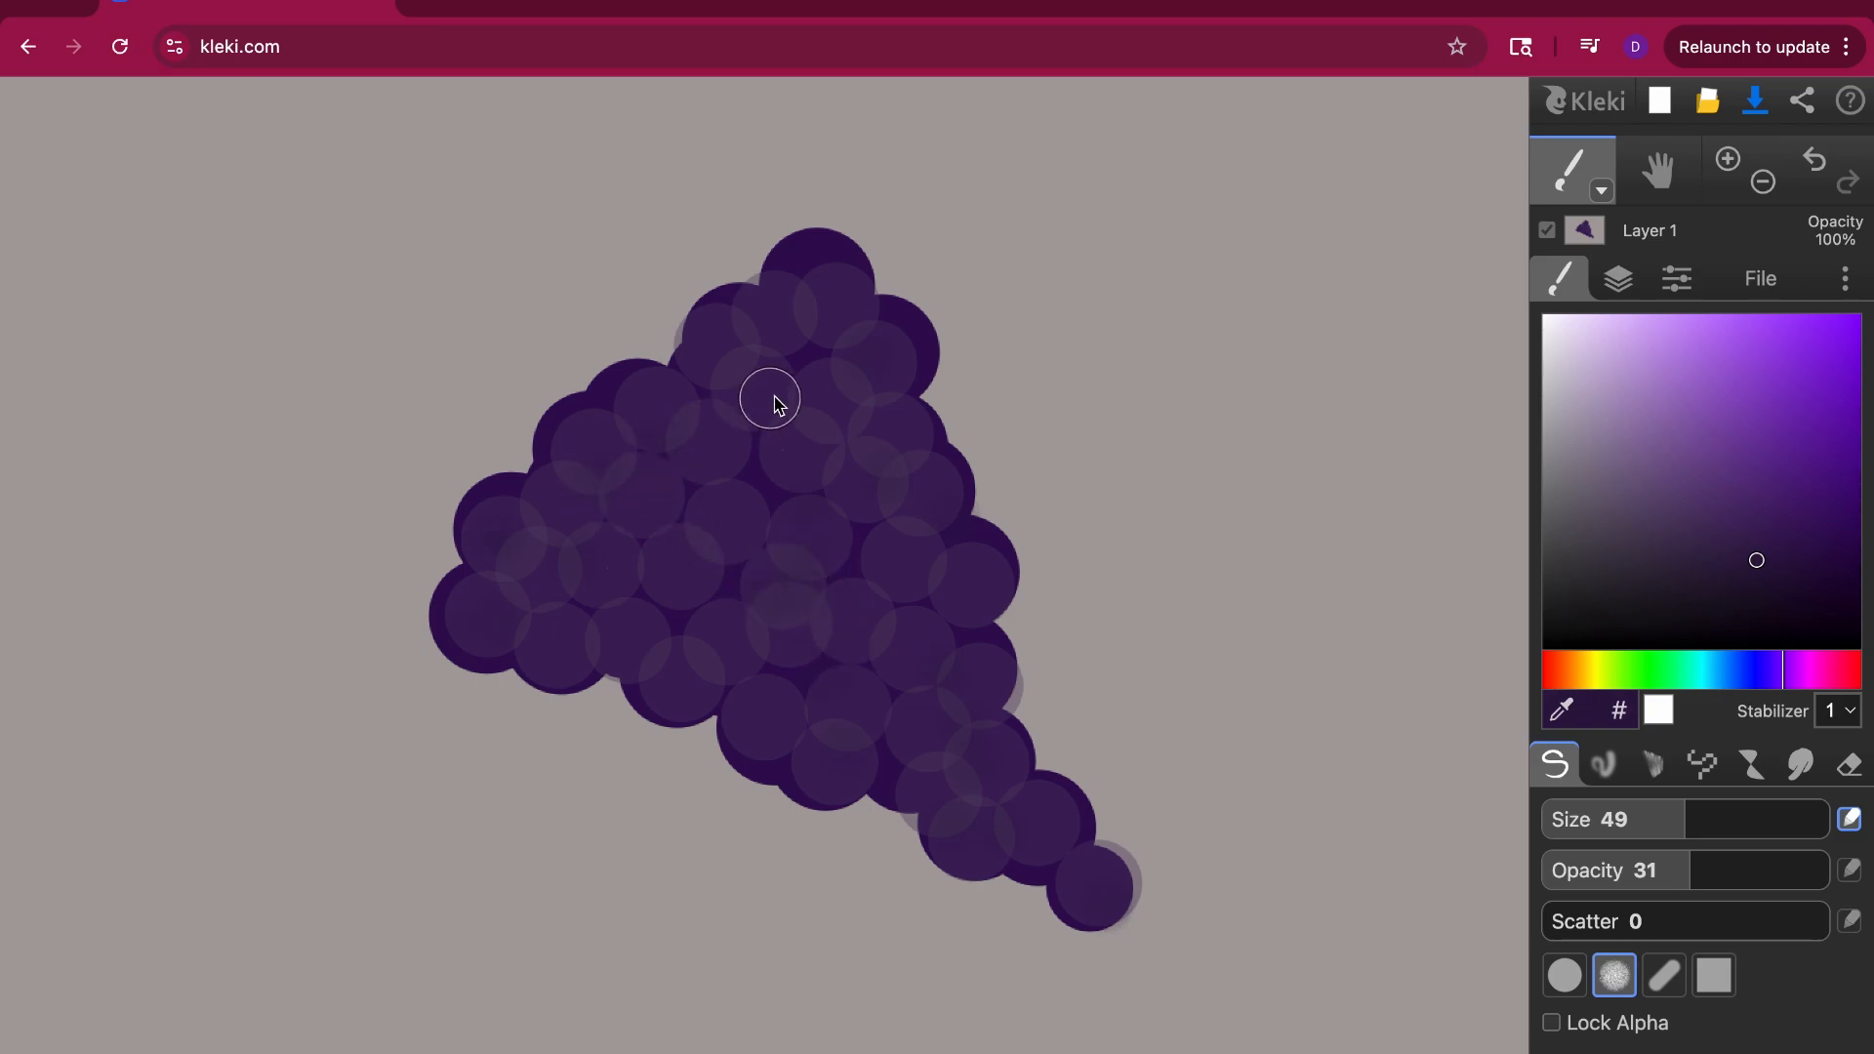
pyautogui.click(786, 571)
pyautogui.click(1012, 695)
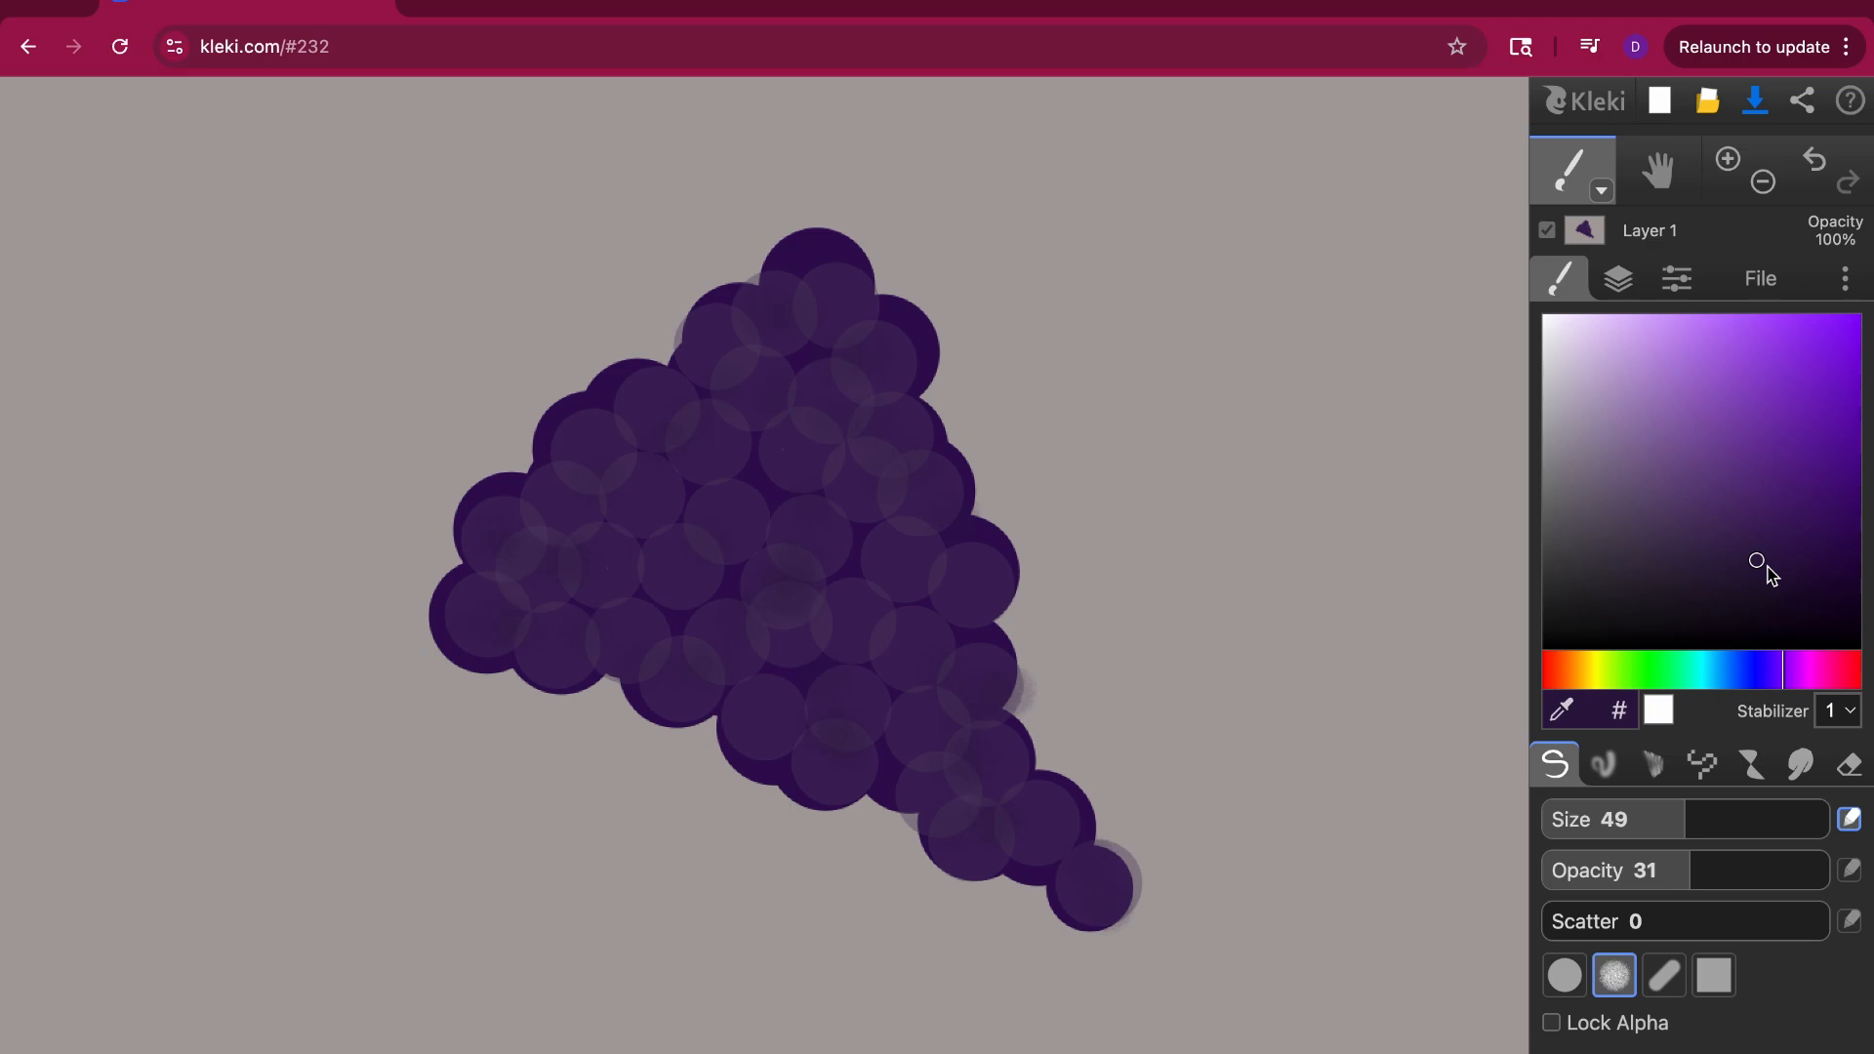
# Step: Set the round brush to a pale lavender-gray at size 10
pyautogui.moveTo(1768, 576); pyautogui.dragTo(1554, 379)
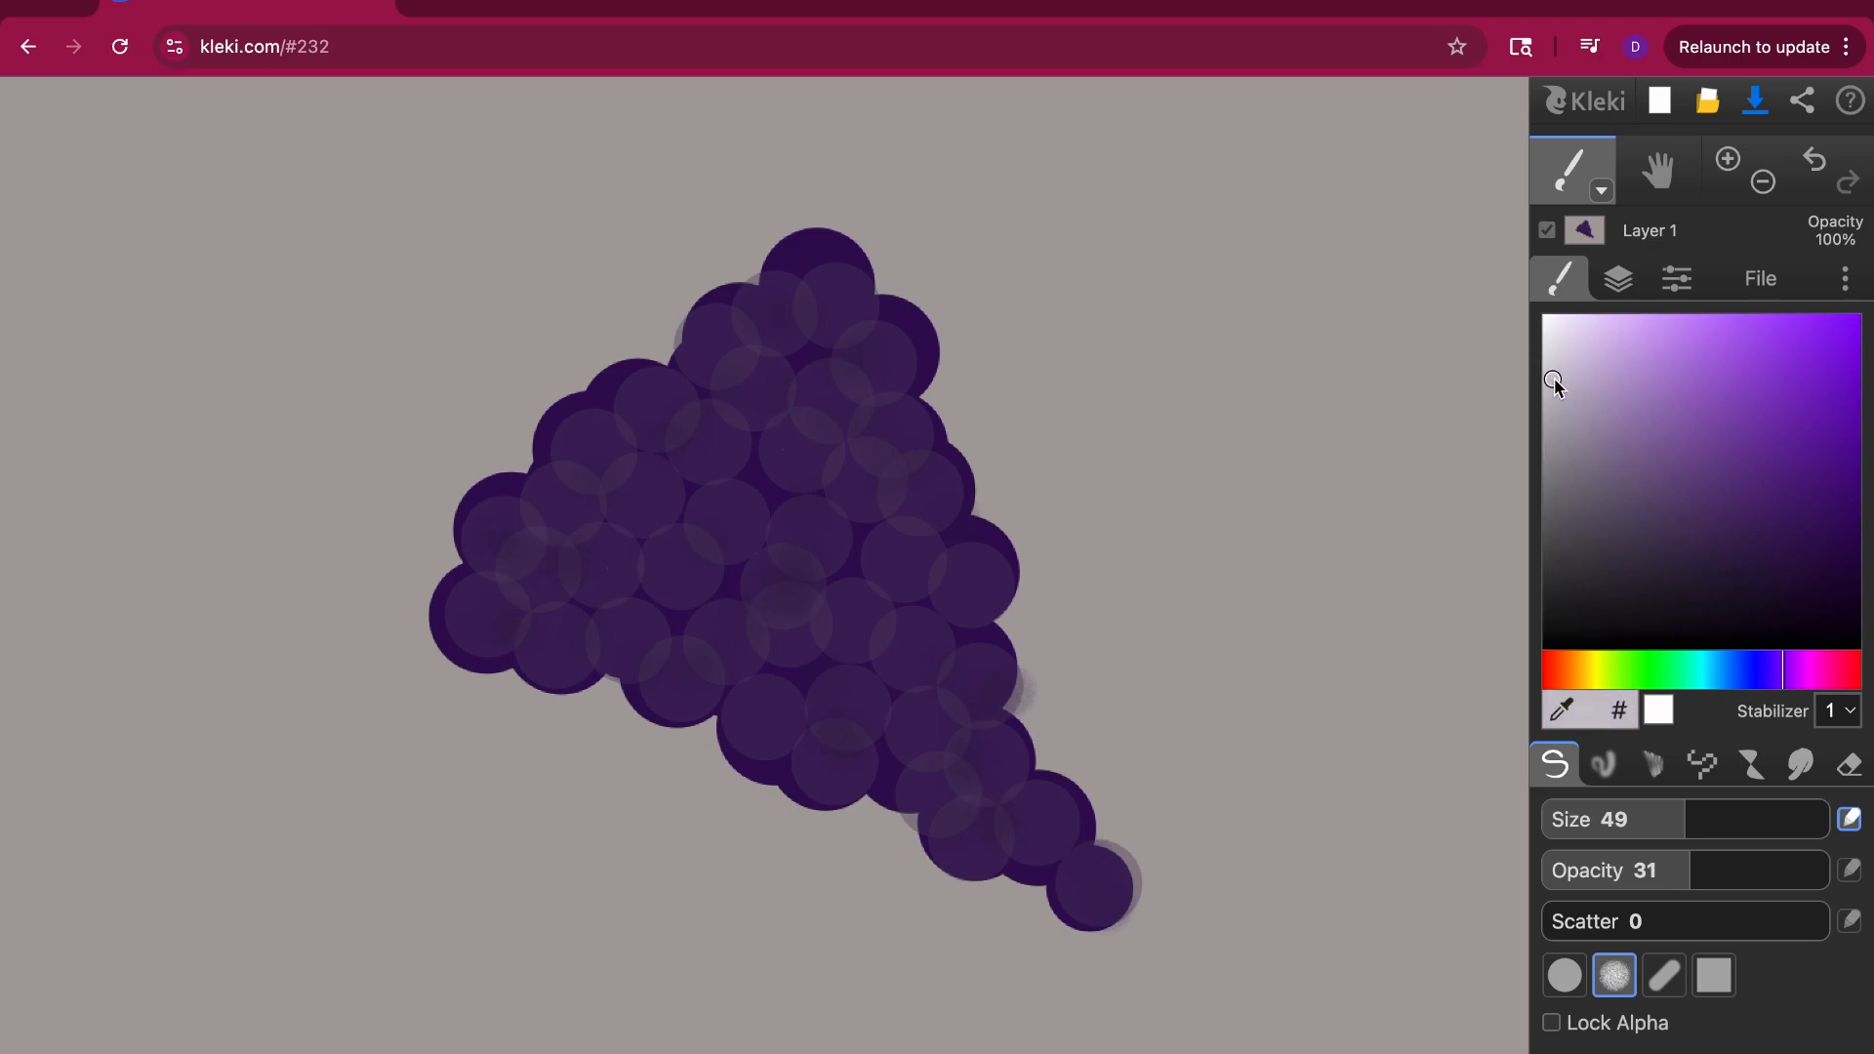
pyautogui.click(1660, 976)
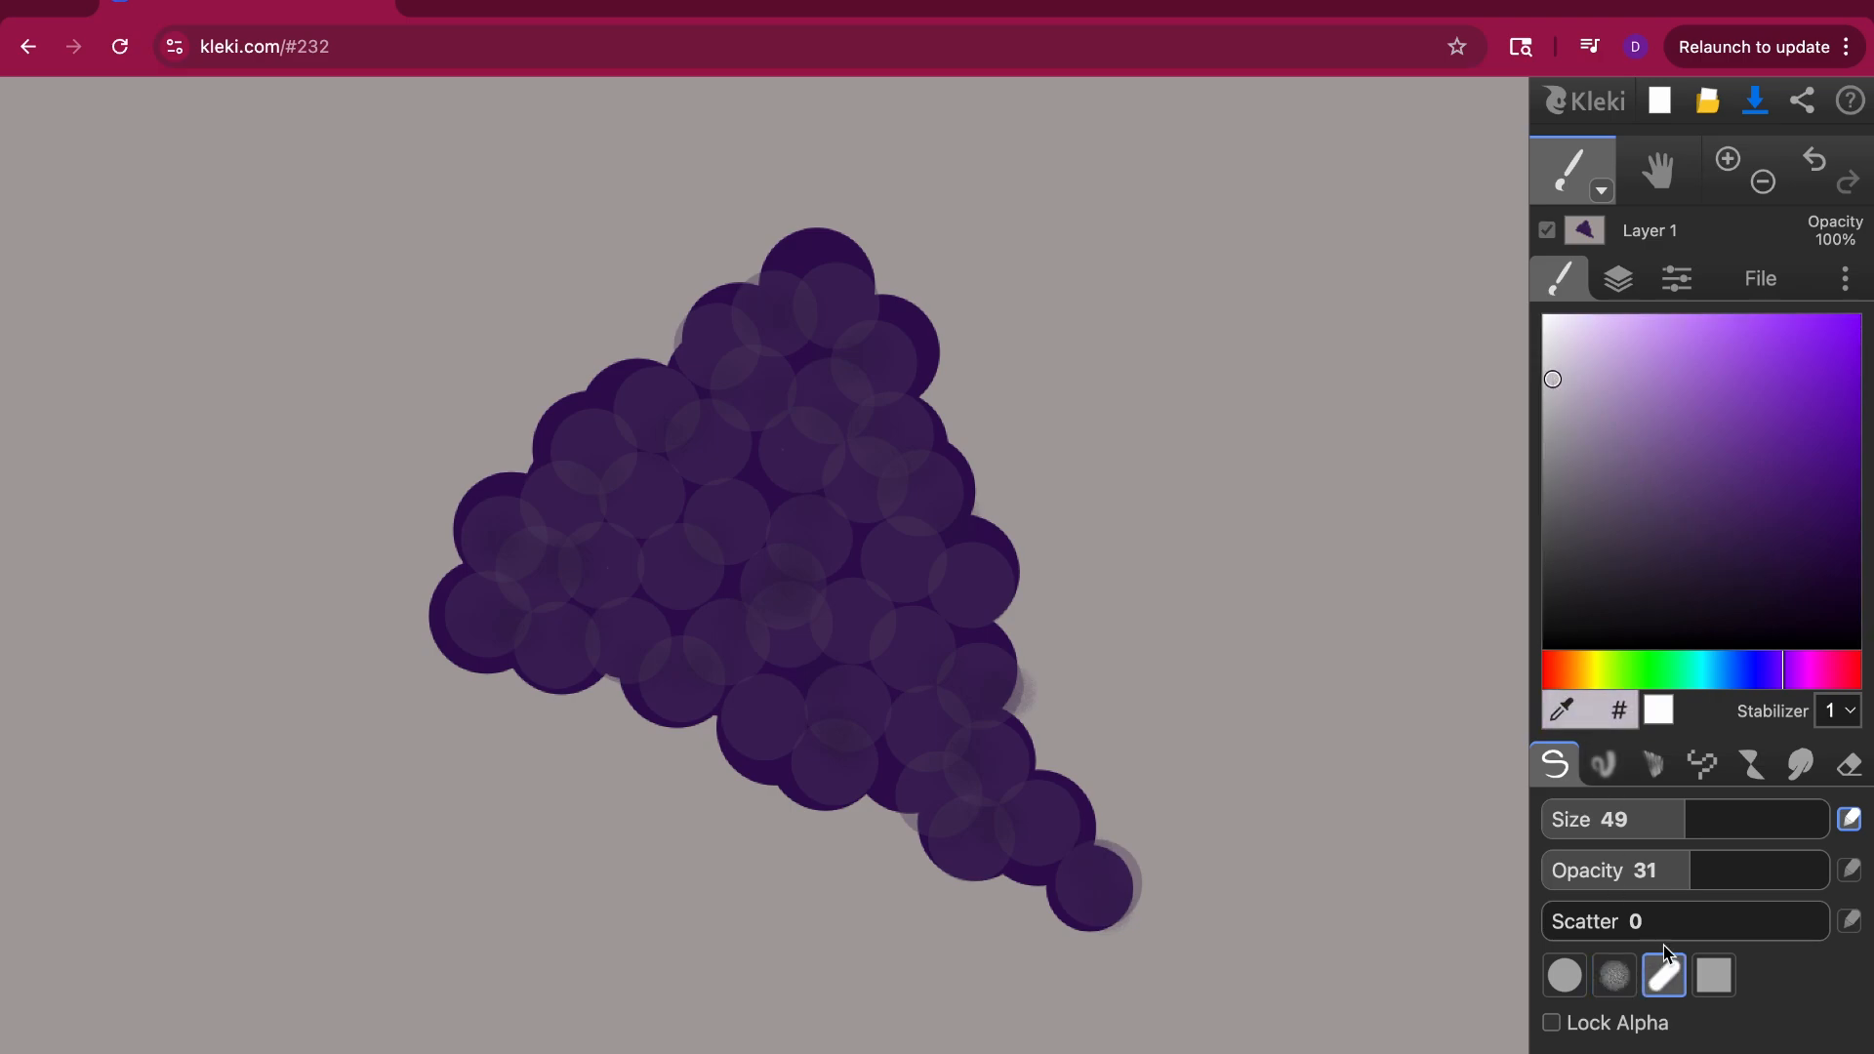
pyautogui.moveTo(1681, 837); pyautogui.dragTo(1609, 835)
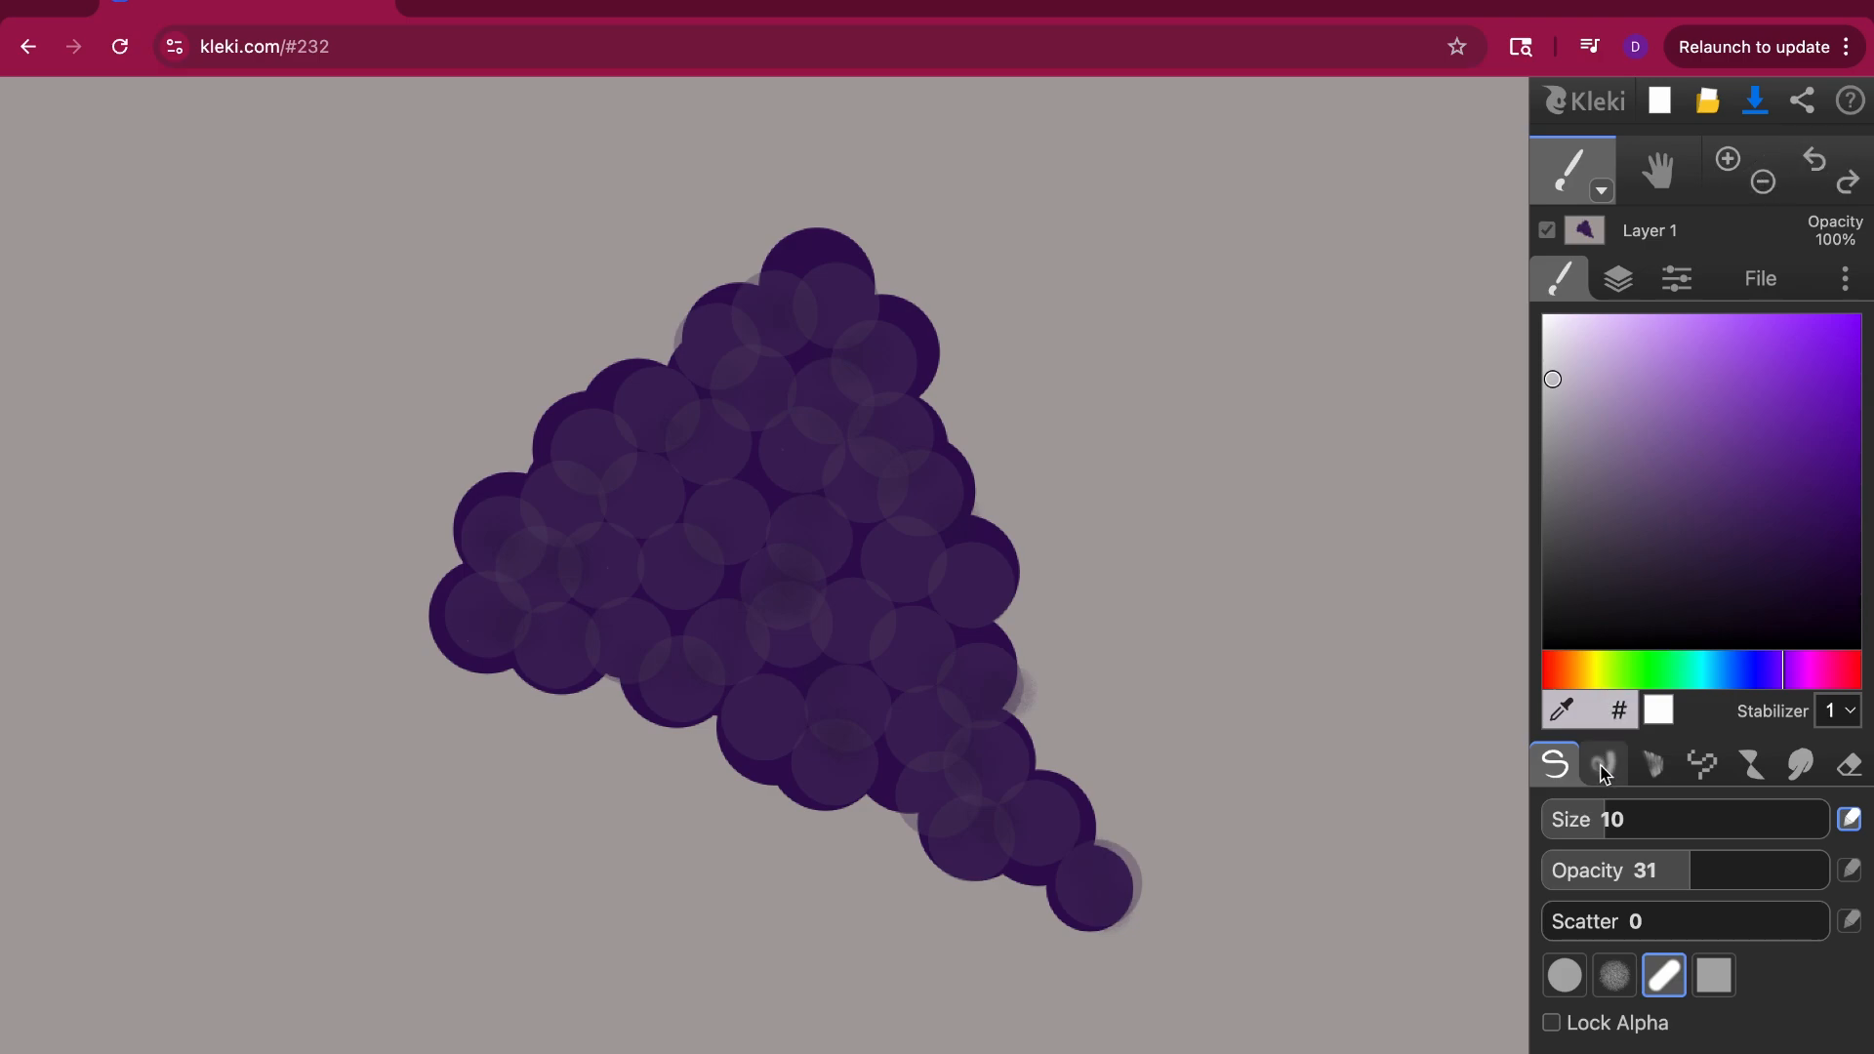
pyautogui.click(1569, 978)
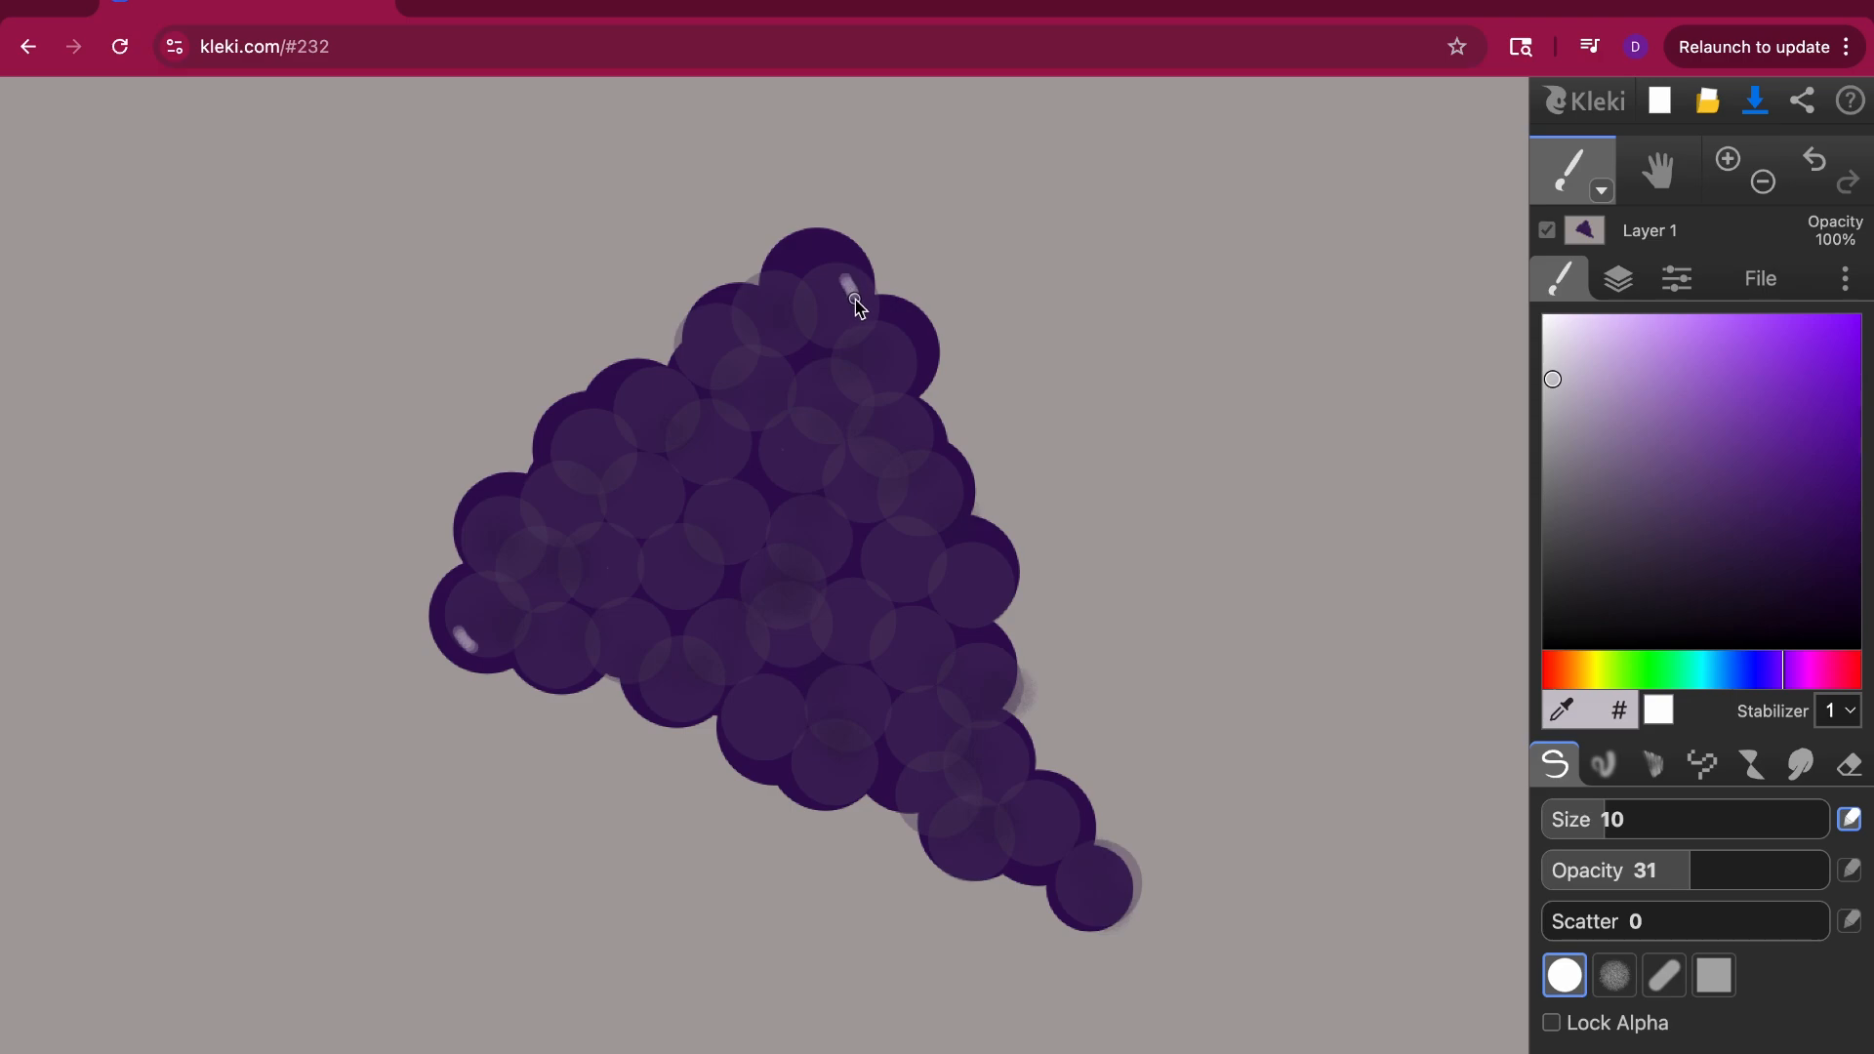
# Step: Paint short curved pale highlights on grapes at the top, along the right edge and tail, and across the left, center and lower edge
pyautogui.moveTo(855, 299); pyautogui.dragTo(856, 303)
pyautogui.moveTo(1054, 832); pyautogui.dragTo(1056, 838)
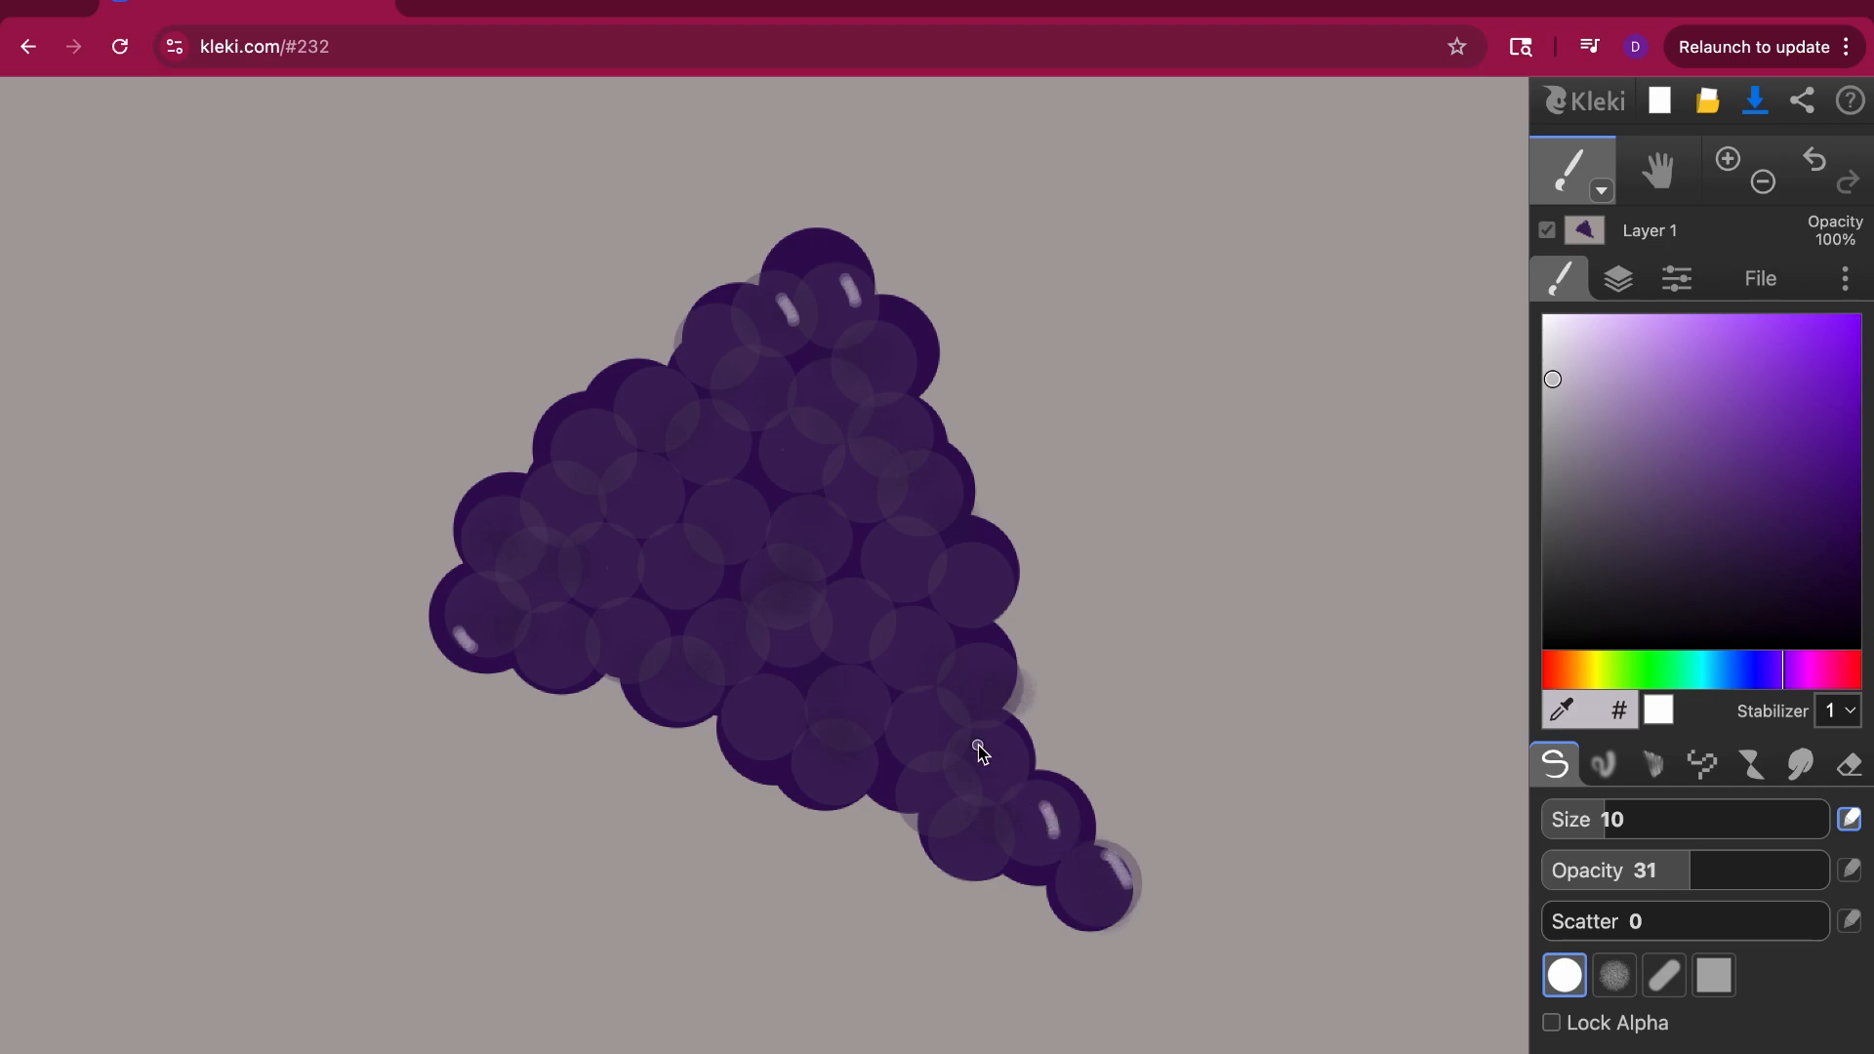
pyautogui.moveTo(979, 747); pyautogui.dragTo(1008, 759)
pyautogui.moveTo(974, 563); pyautogui.dragTo(997, 580)
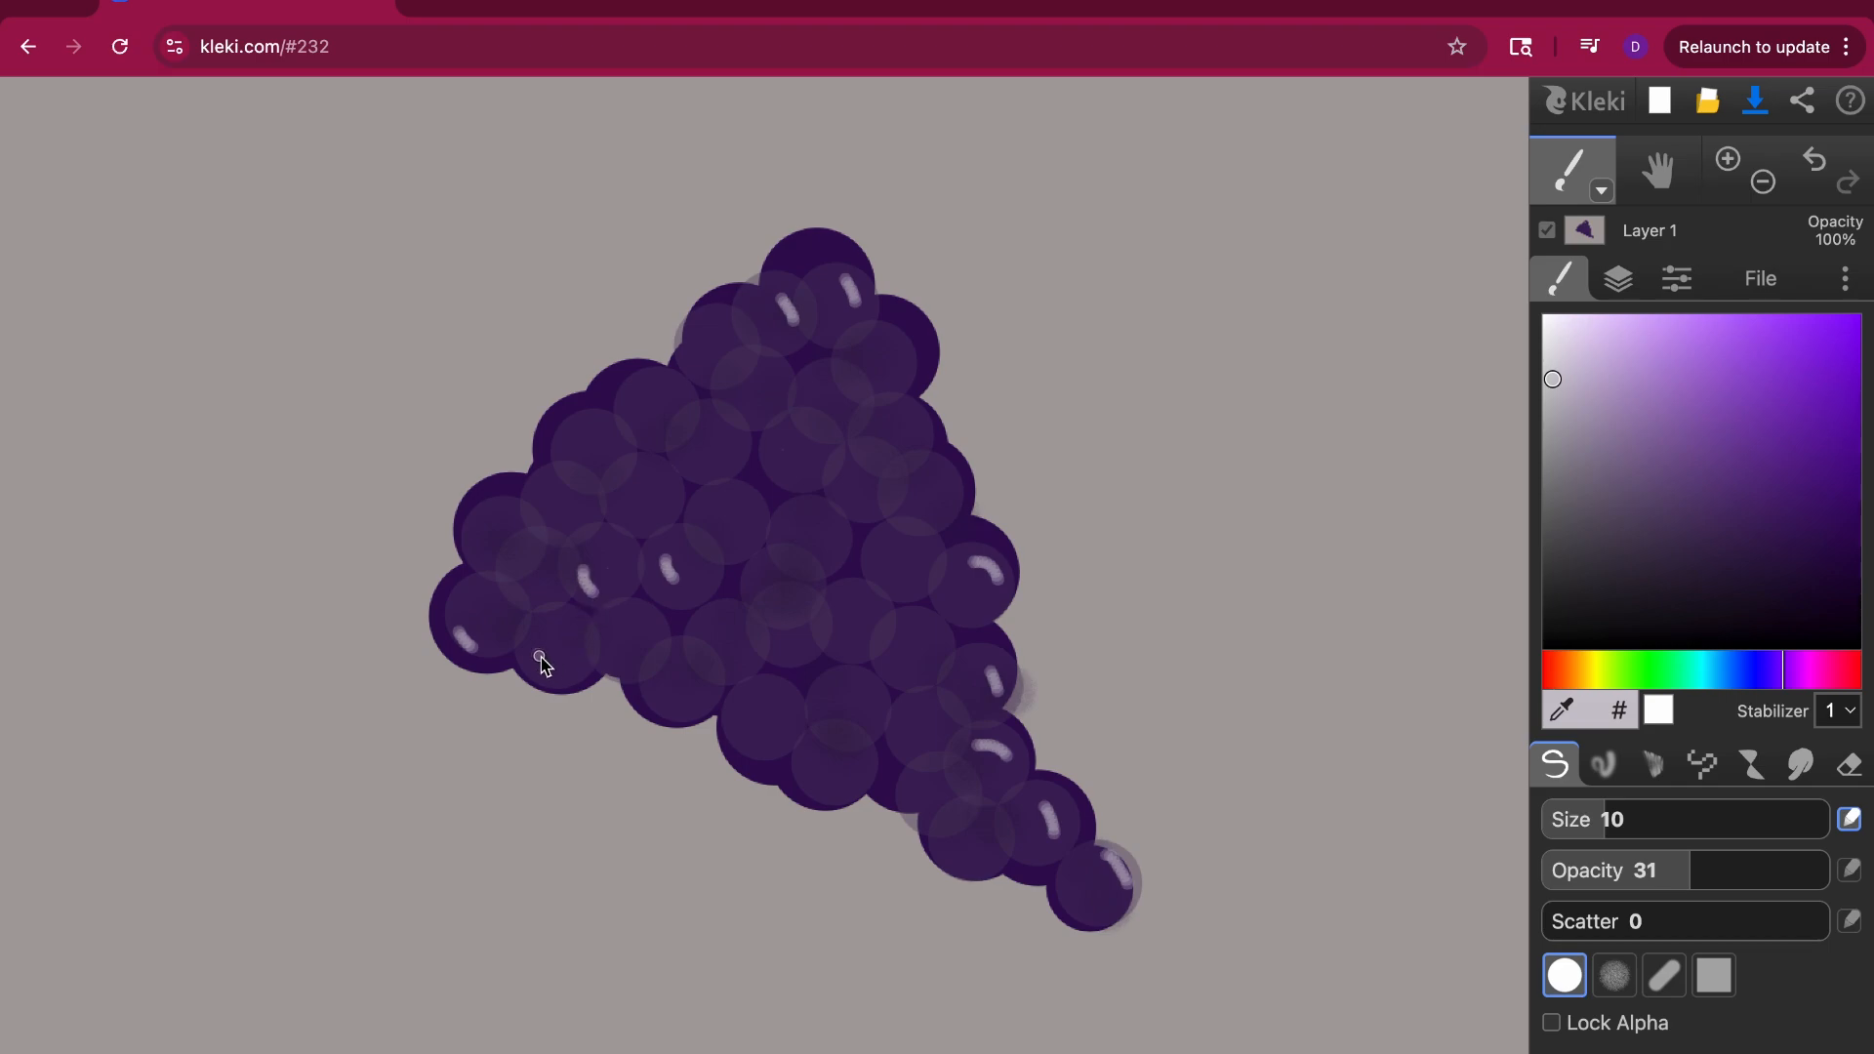
pyautogui.moveTo(540, 657); pyautogui.dragTo(567, 670)
pyautogui.moveTo(564, 483); pyautogui.dragTo(589, 503)
pyautogui.moveTo(854, 610); pyautogui.dragTo(879, 634)
pyautogui.moveTo(736, 712); pyautogui.dragTo(836, 789)
pyautogui.moveTo(712, 641)
pyautogui.mouseDown()
pyautogui.moveTo(714, 667)
pyautogui.moveTo(654, 694)
pyautogui.moveTo(668, 703)
pyautogui.mouseUp()
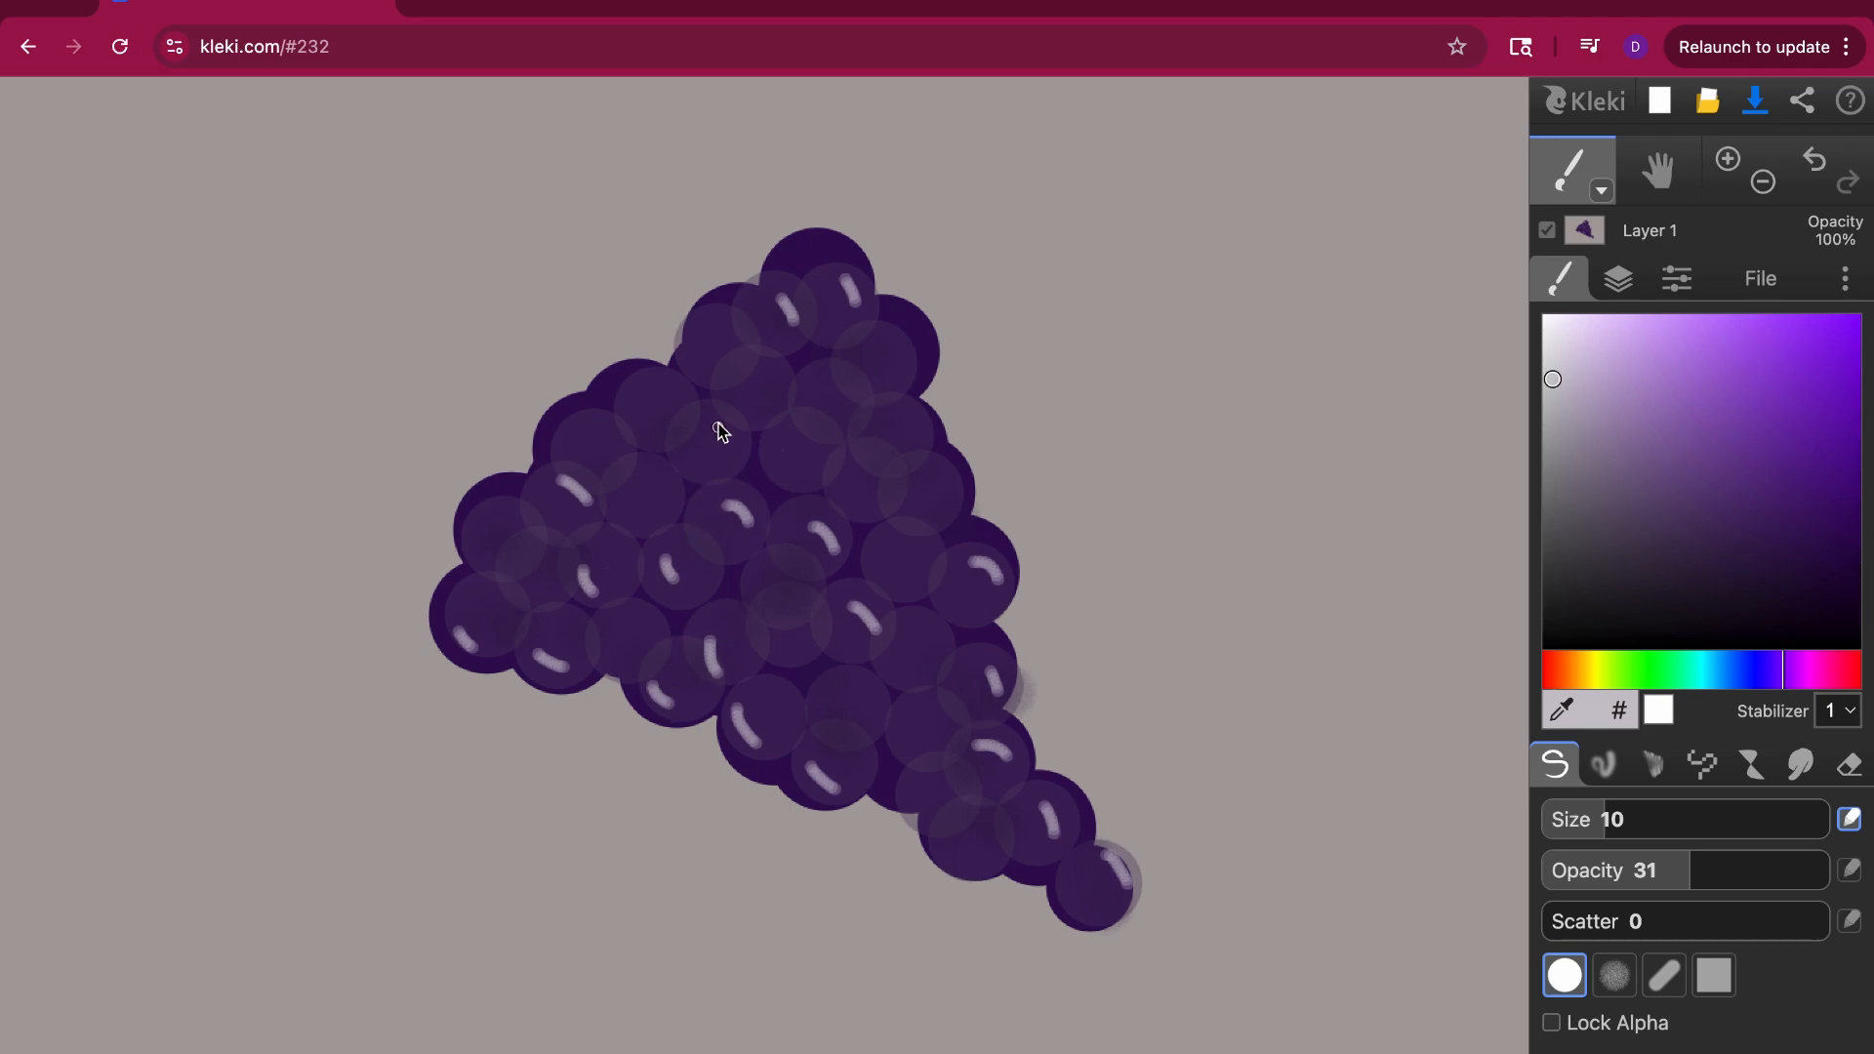
# Step: Add more short pale highlights to unlit grapes in the upper middle, right side, lower tail, upper left and center of the cluster
pyautogui.moveTo(720, 417); pyautogui.dragTo(738, 445)
pyautogui.moveTo(880, 343); pyautogui.dragTo(900, 371)
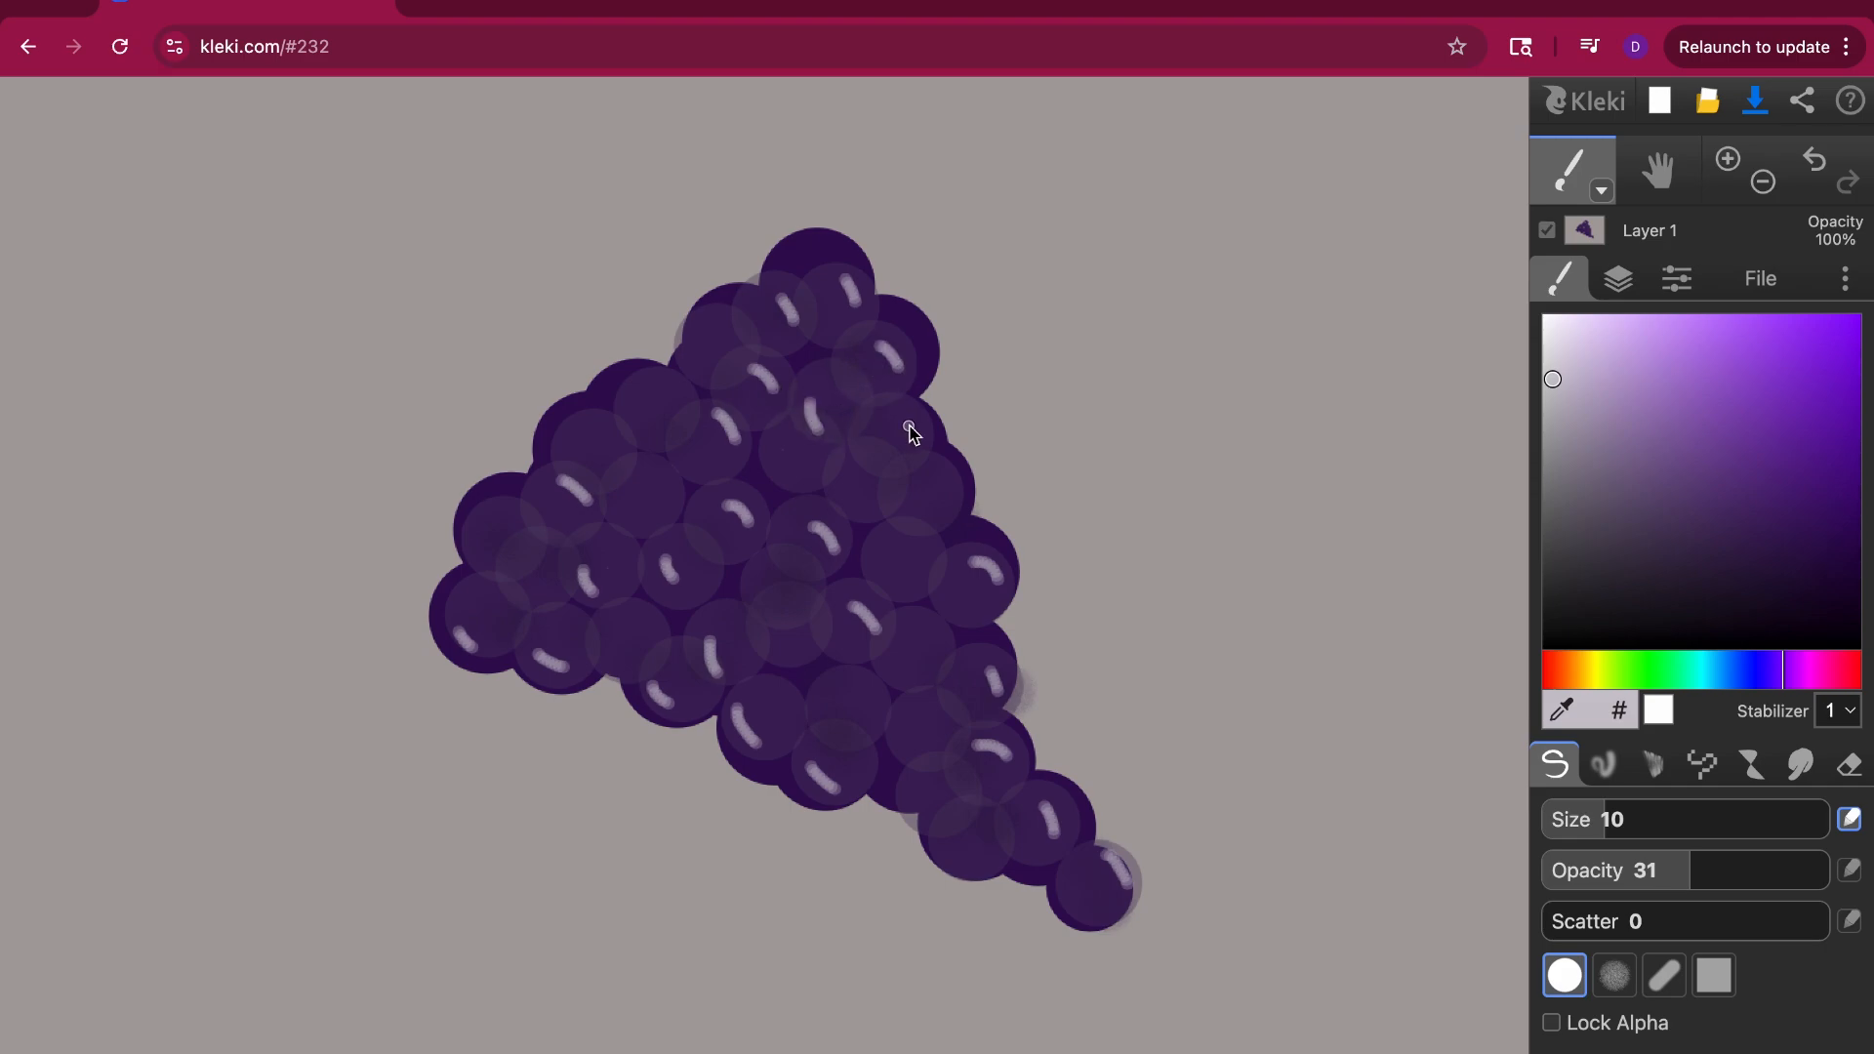
pyautogui.moveTo(945, 482); pyautogui.dragTo(932, 554)
pyautogui.moveTo(847, 693); pyautogui.dragTo(938, 761)
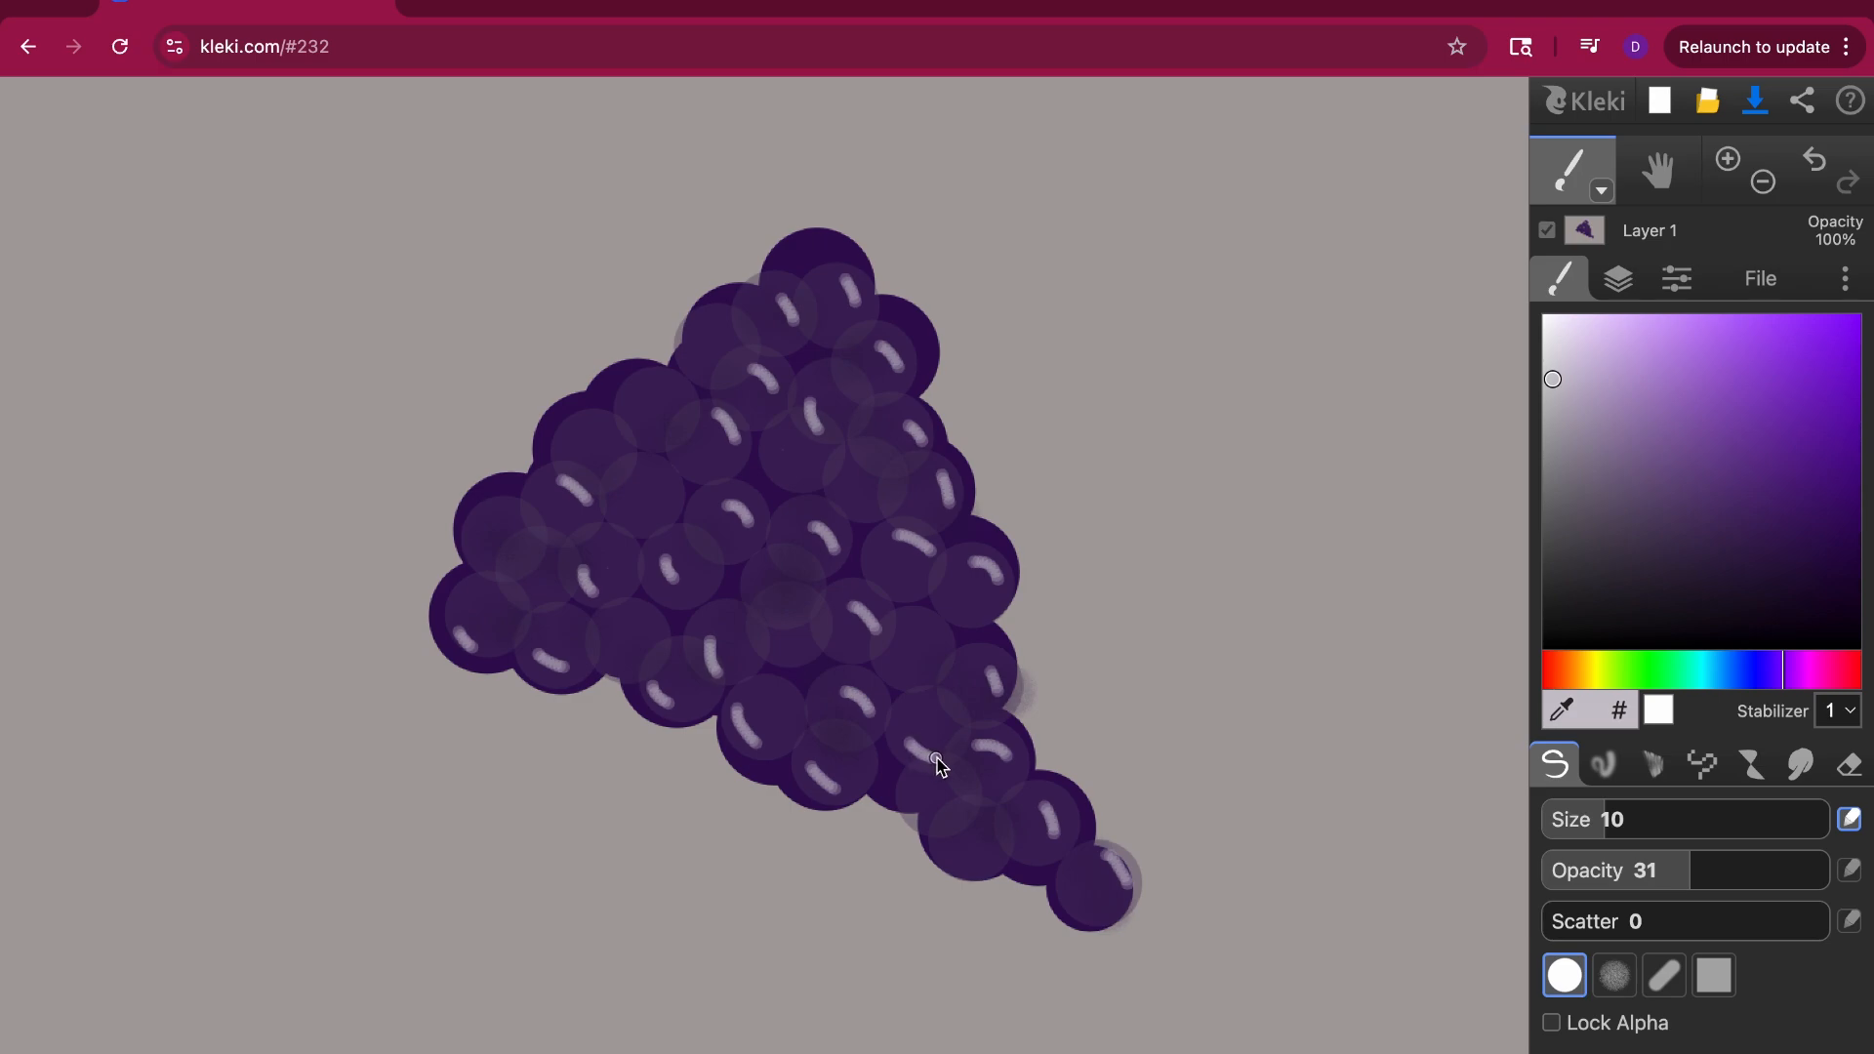
pyautogui.moveTo(961, 827); pyautogui.dragTo(998, 844)
pyautogui.moveTo(665, 385); pyautogui.dragTo(677, 414)
pyautogui.moveTo(625, 504); pyautogui.dragTo(645, 524)
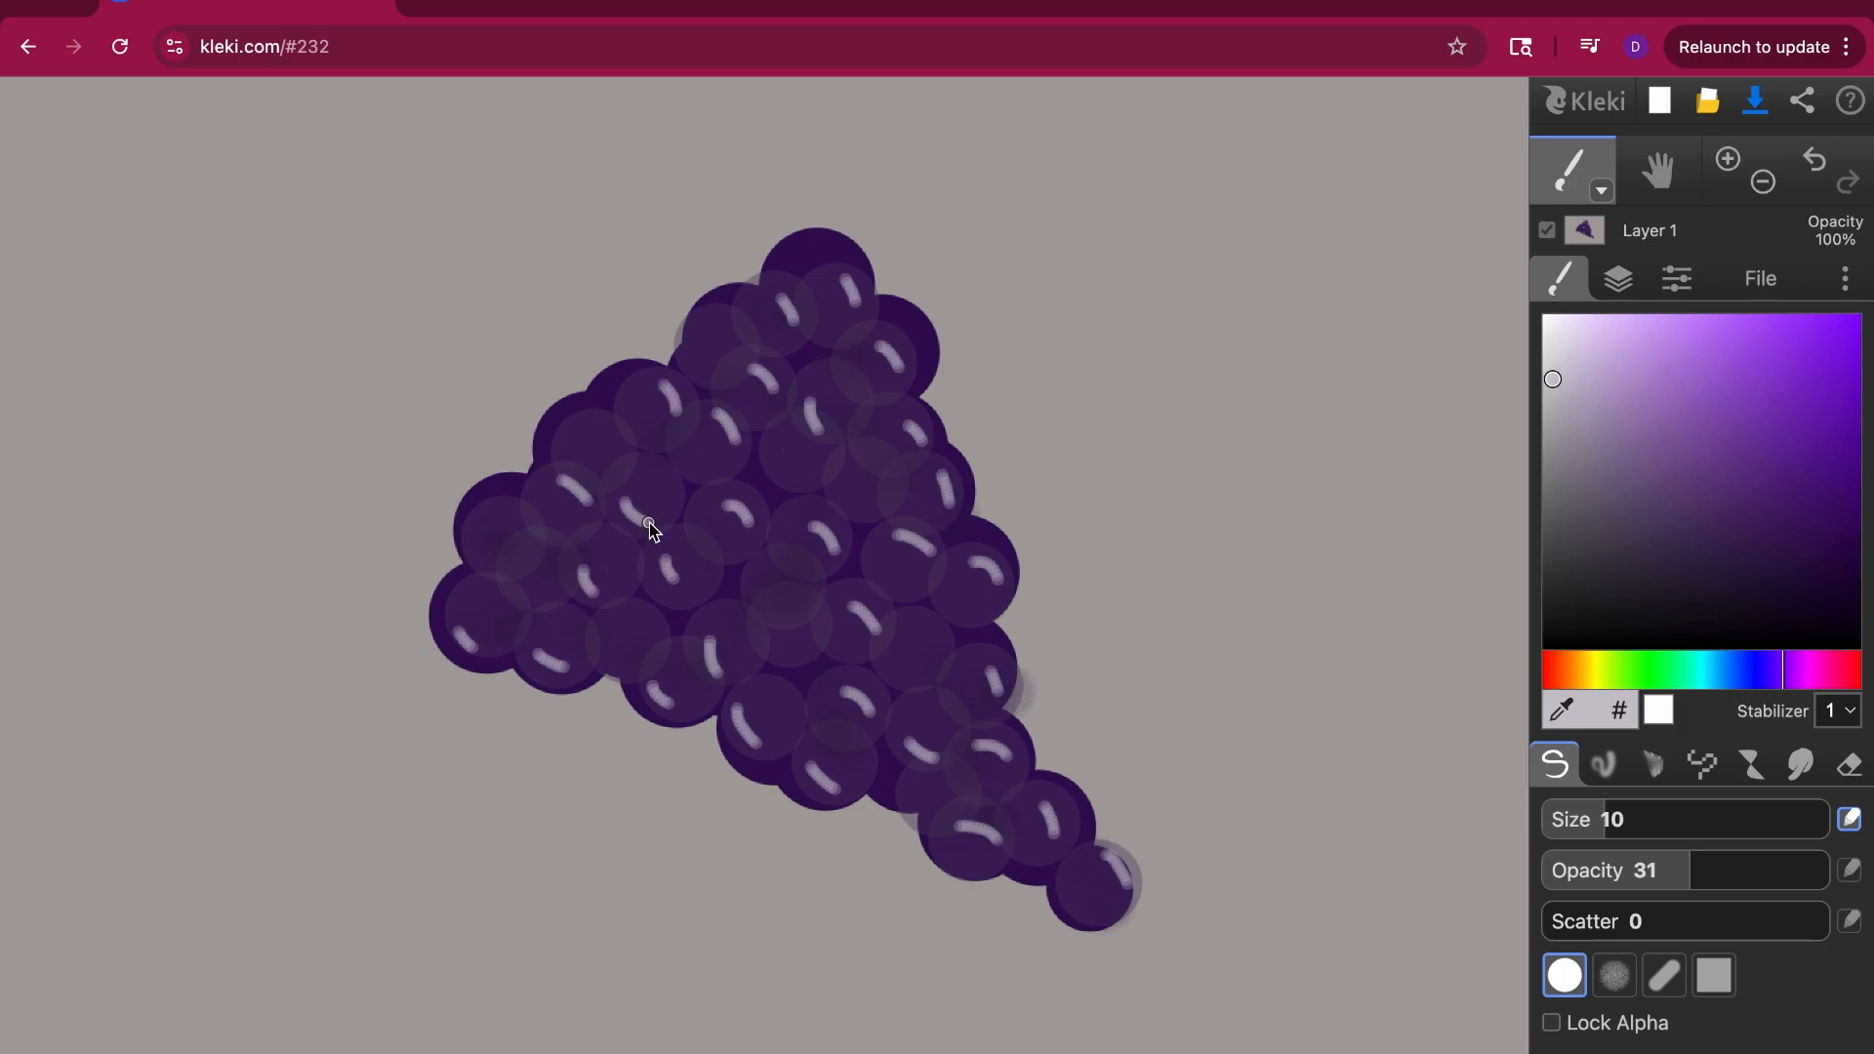
pyautogui.moveTo(511, 571); pyautogui.dragTo(531, 602)
pyautogui.moveTo(783, 602); pyautogui.dragTo(811, 625)
# Step: Set the brush to a dark brown at opacity 59 and outline a curved, flaring stem above the cluster's upper-left edge
pyautogui.moveTo(1644, 875); pyautogui.dragTo(1755, 899)
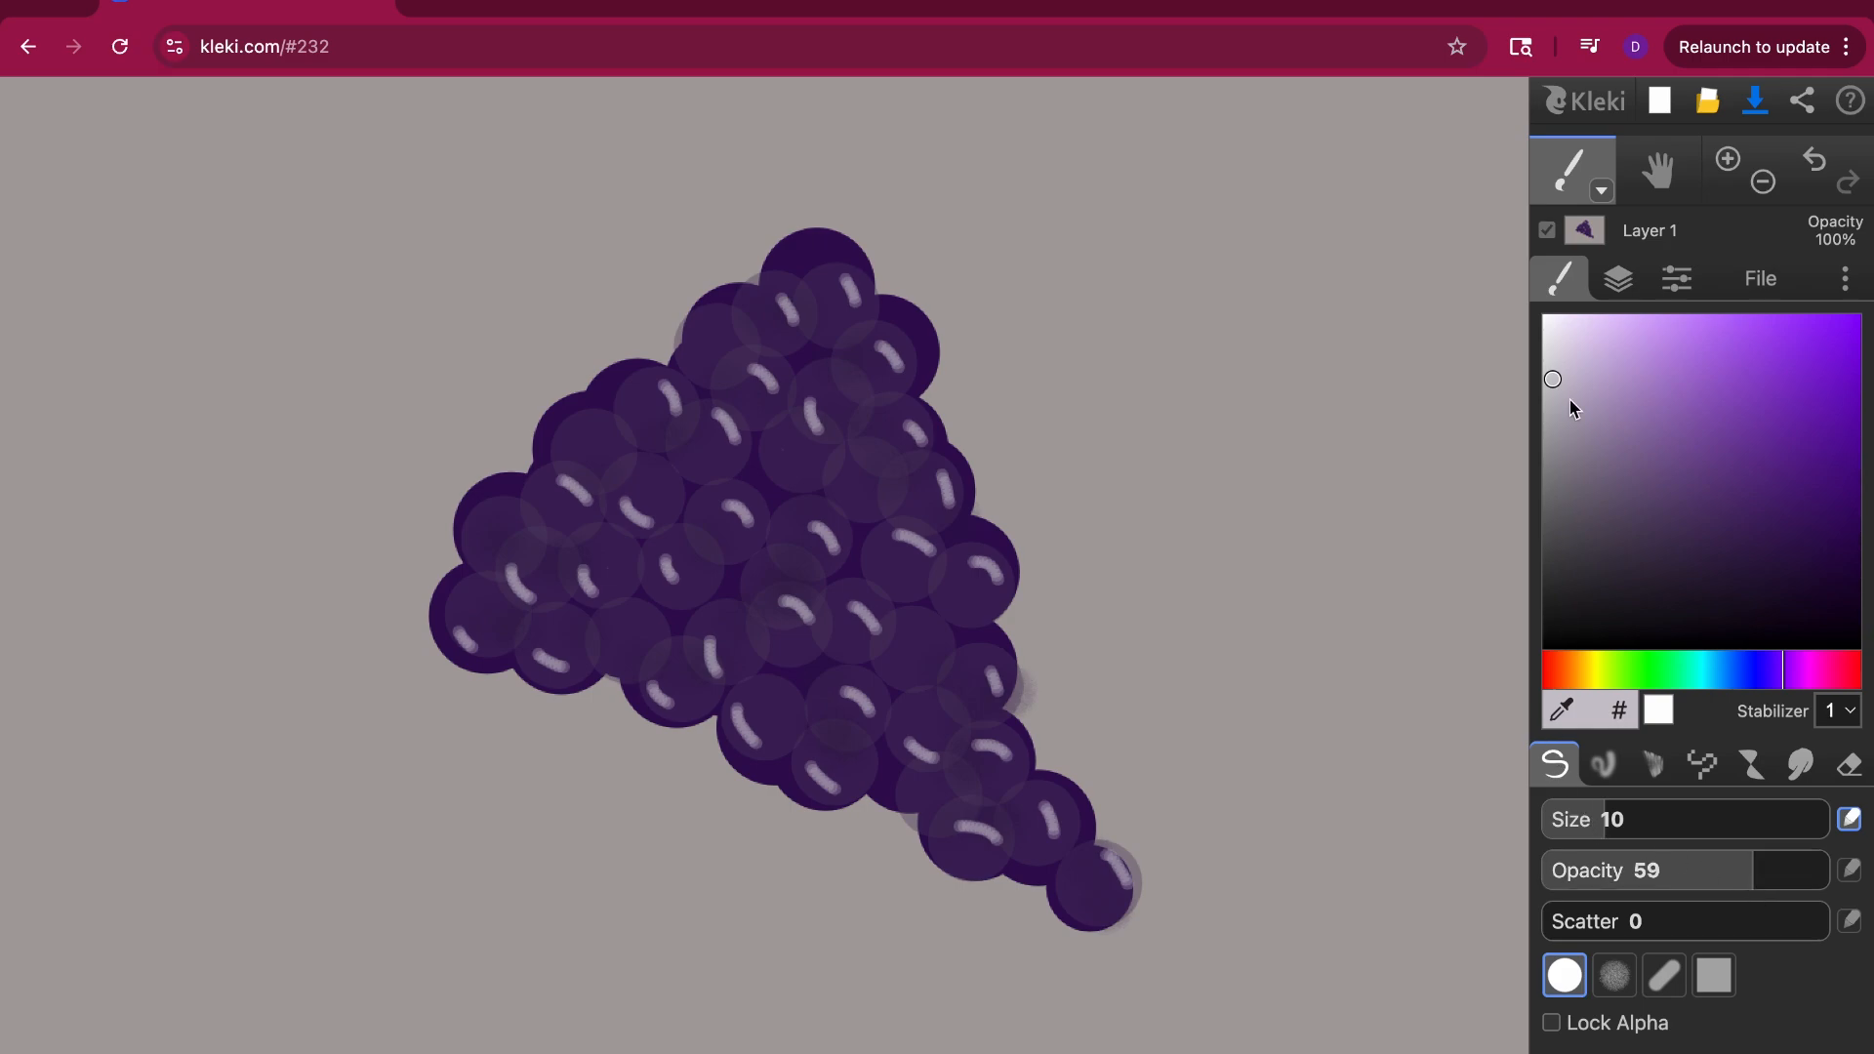
pyautogui.moveTo(1764, 674); pyautogui.dragTo(1573, 674)
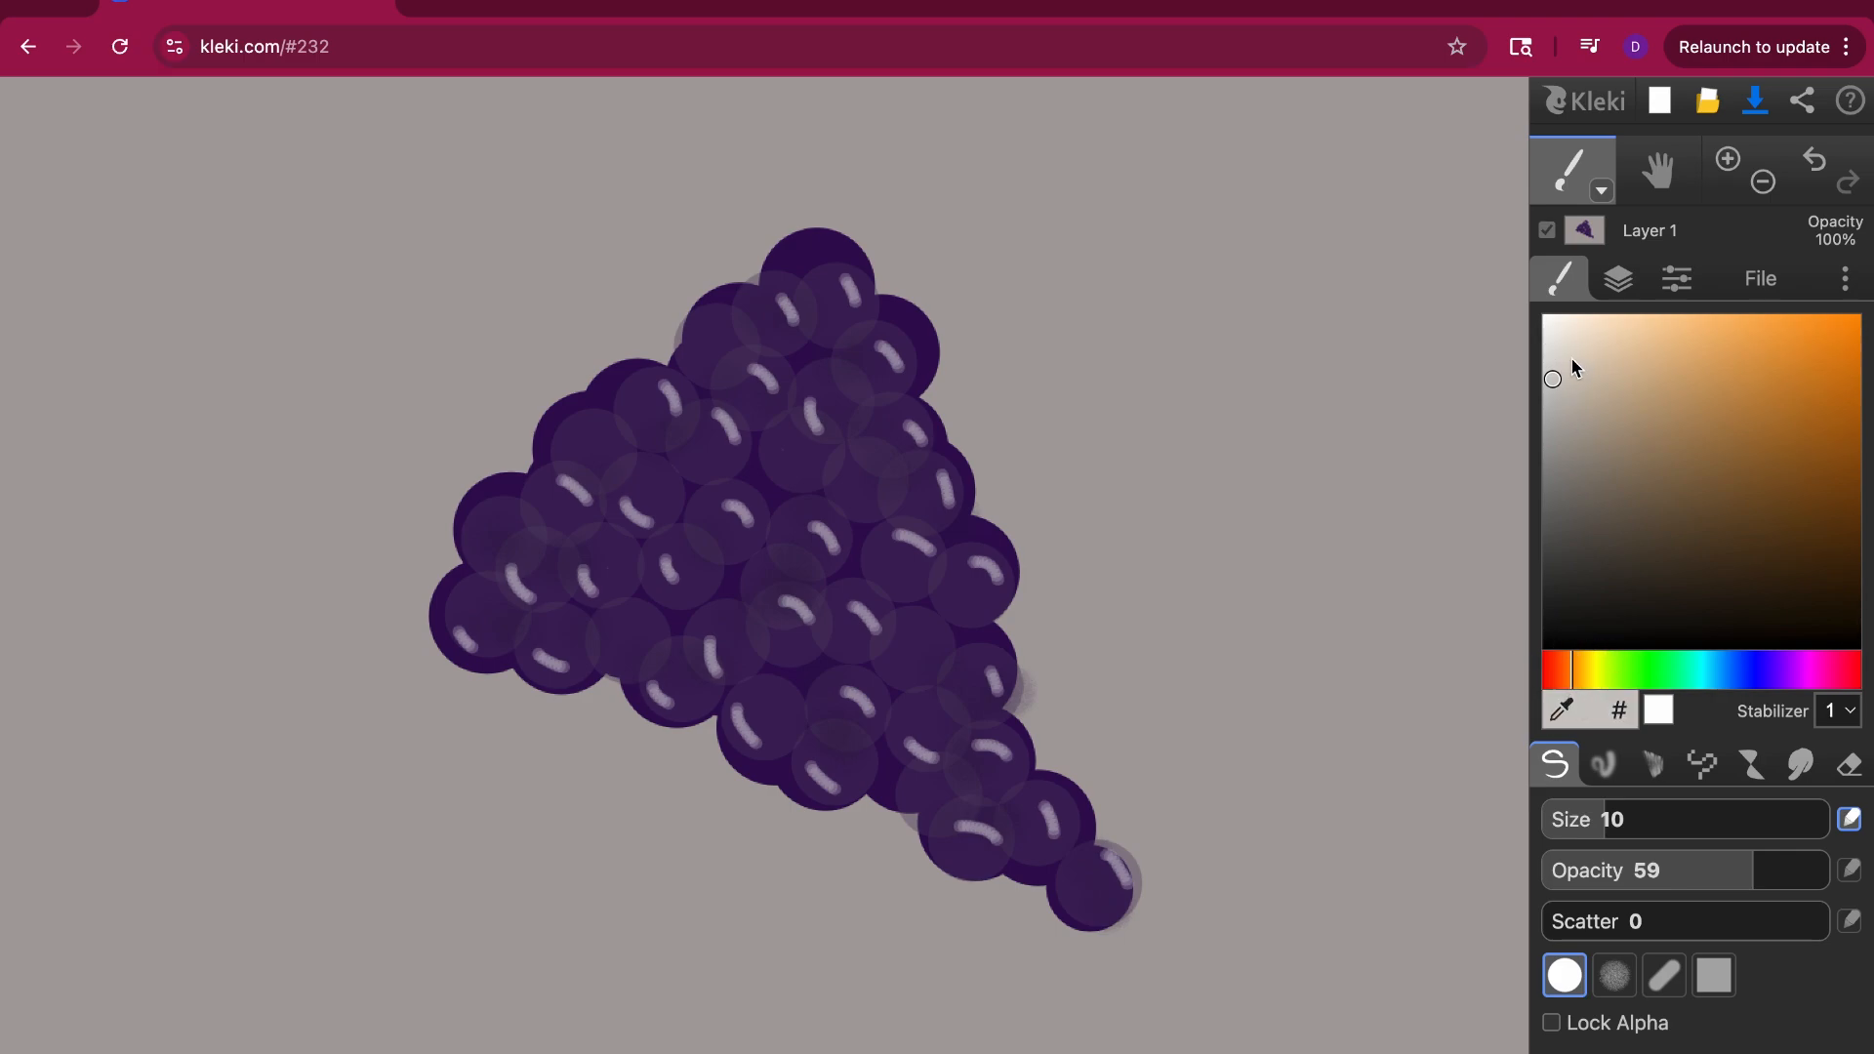
pyautogui.moveTo(1573, 361)
pyautogui.mouseDown()
pyautogui.moveTo(1546, 384)
pyautogui.moveTo(1736, 423)
pyautogui.moveTo(1812, 401)
pyautogui.moveTo(1828, 546)
pyautogui.mouseUp()
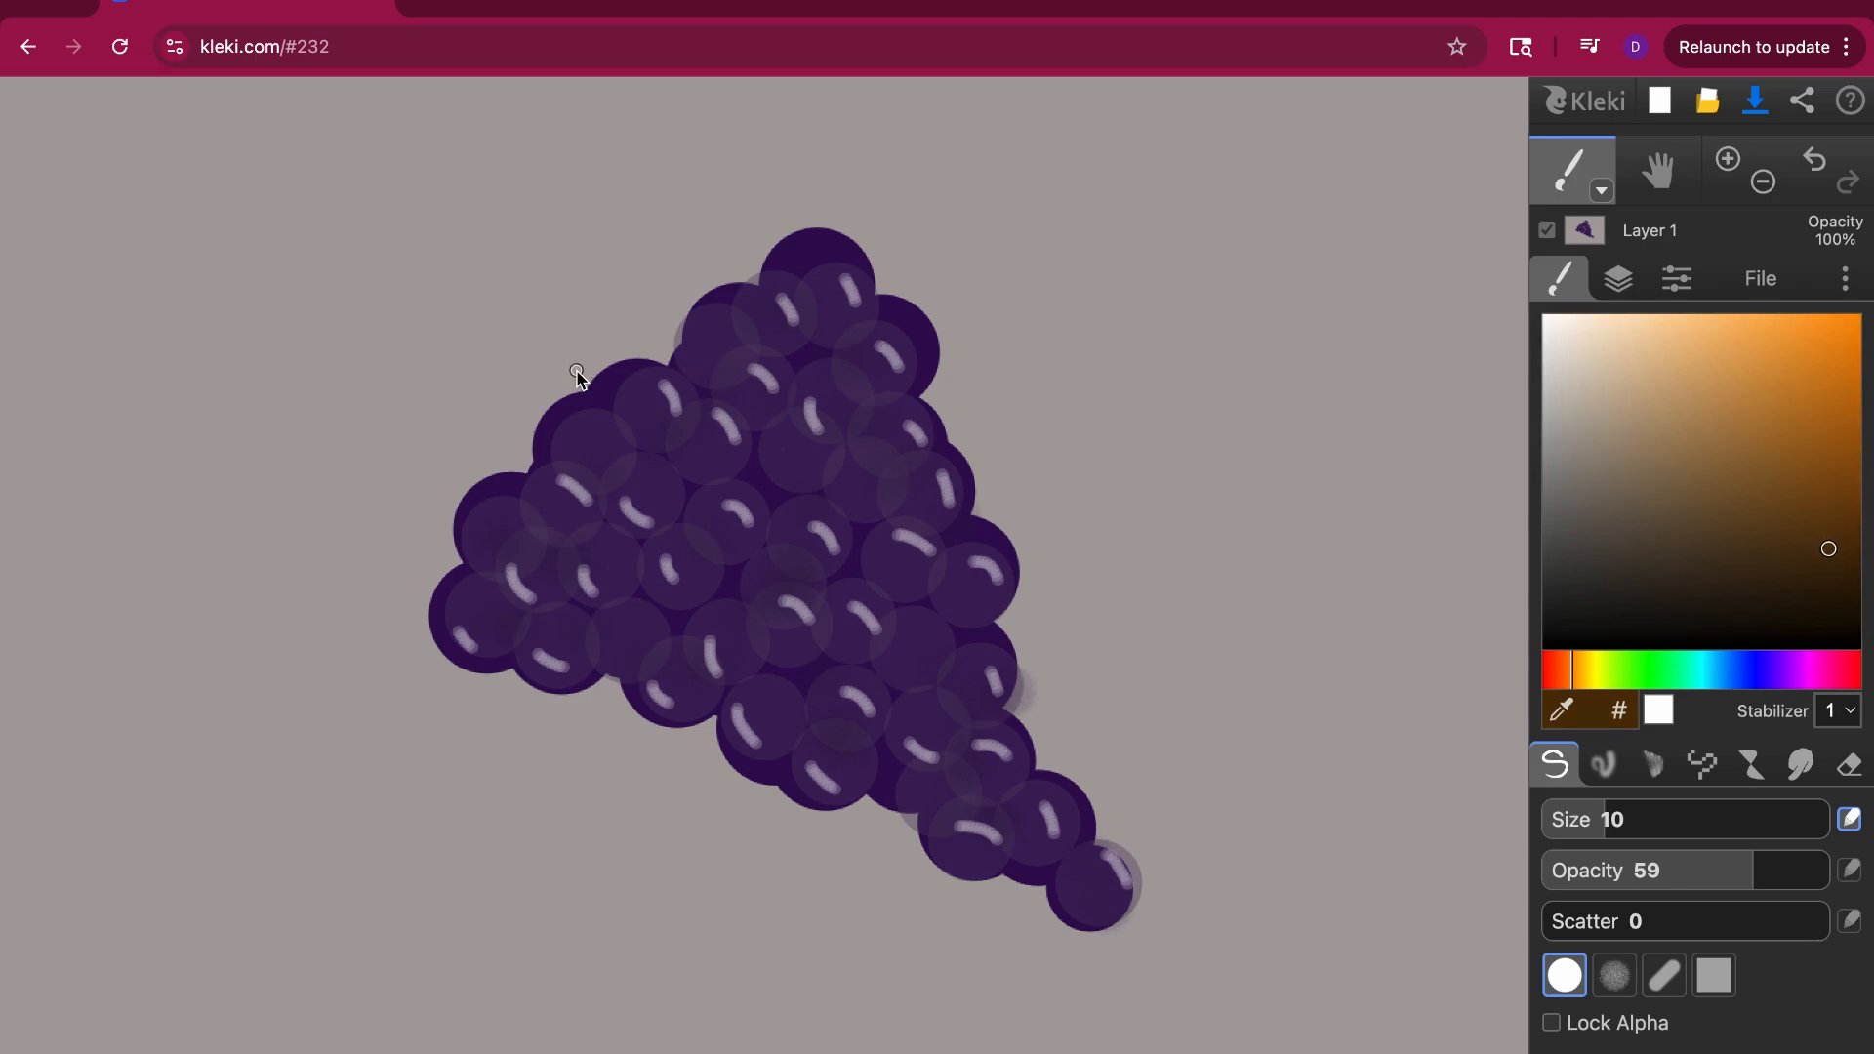
pyautogui.moveTo(581, 393)
pyautogui.mouseDown()
pyautogui.moveTo(543, 324)
pyautogui.moveTo(559, 224)
pyautogui.moveTo(486, 225)
pyautogui.moveTo(490, 304)
pyautogui.moveTo(530, 377)
pyautogui.moveTo(577, 396)
pyautogui.mouseUp()
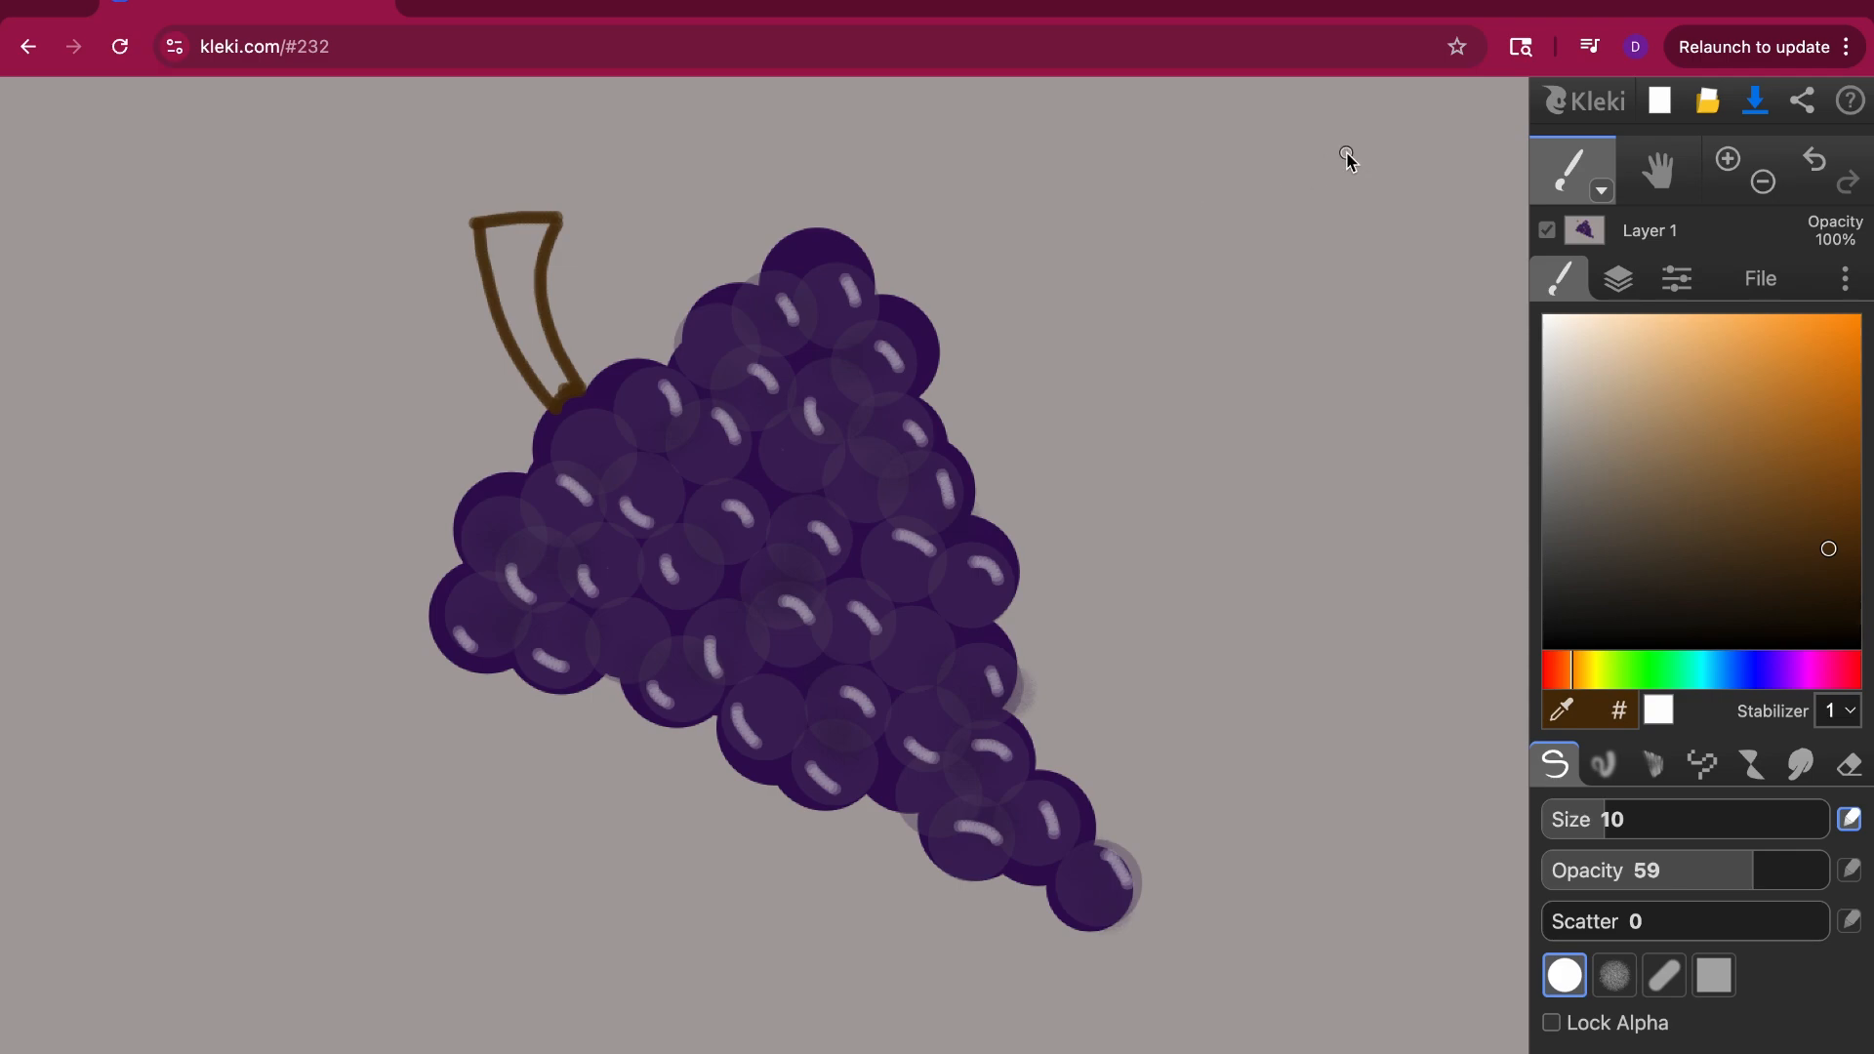
# Step: Fill the inside of the stem outline with the dark brown
pyautogui.click(1601, 189)
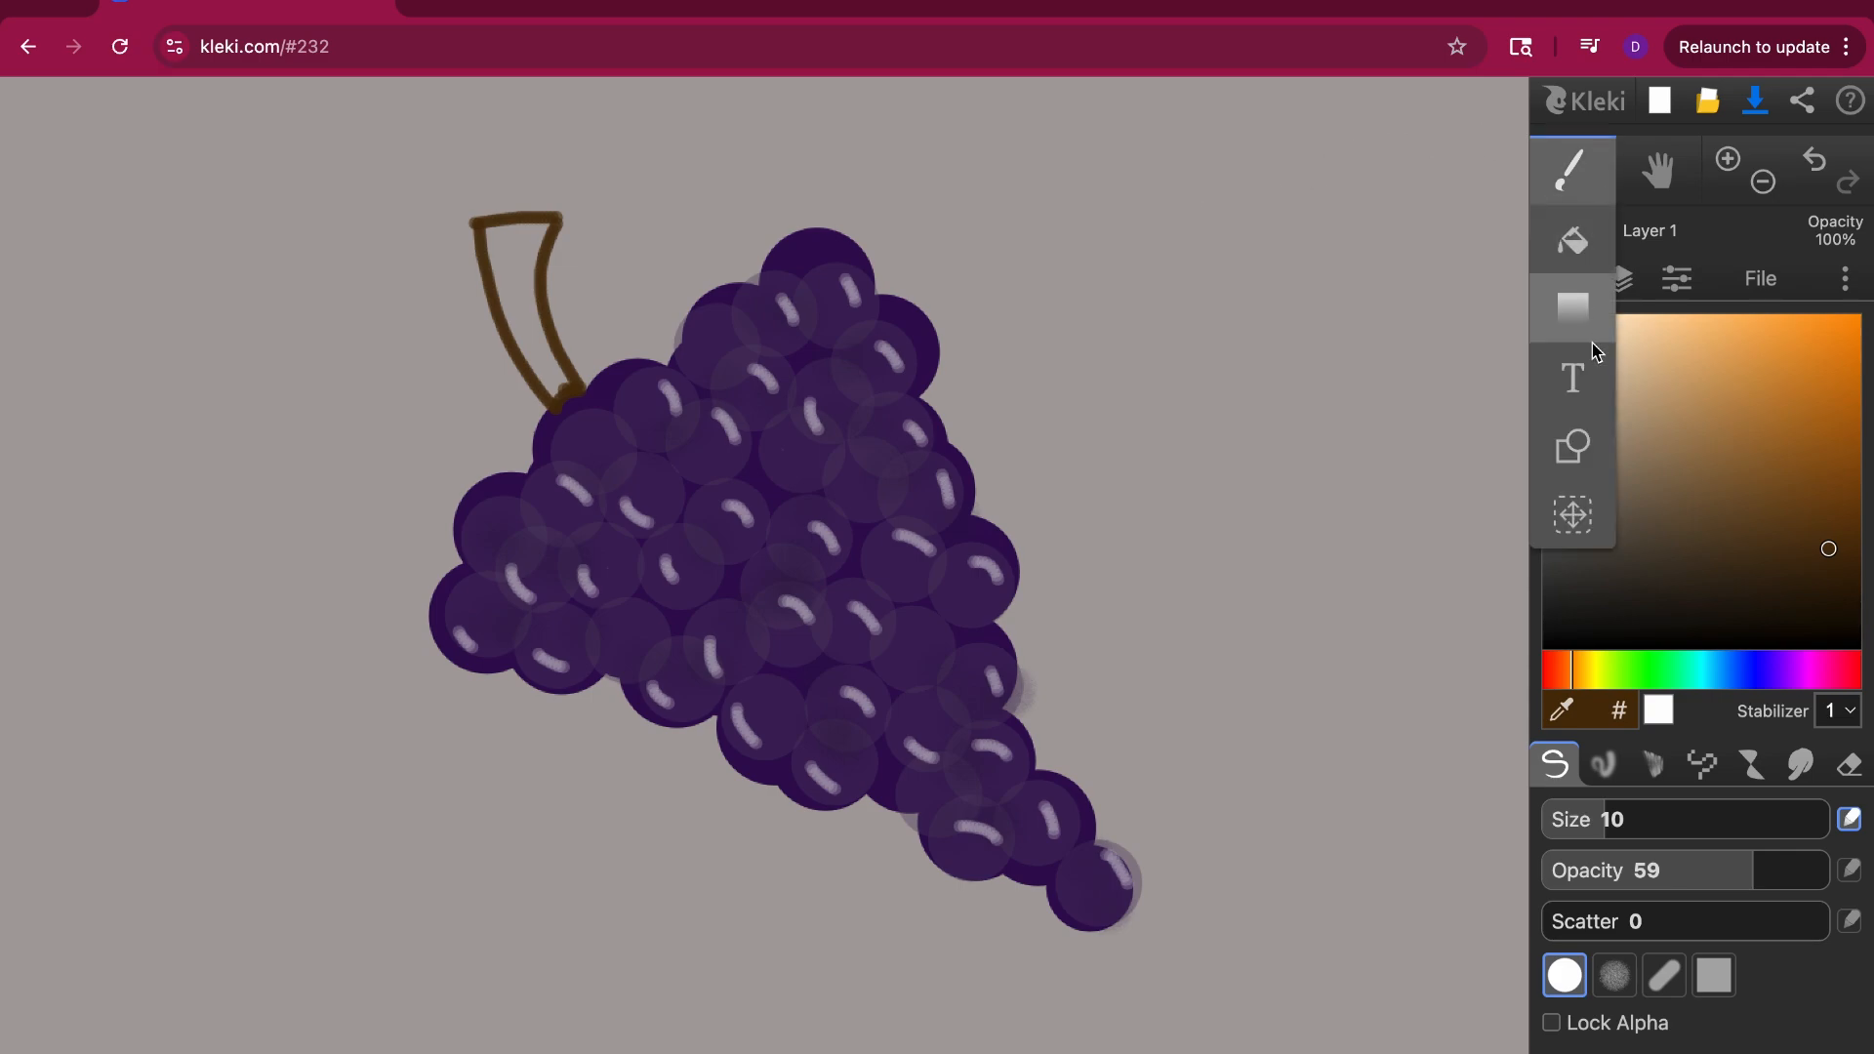
pyautogui.click(1579, 244)
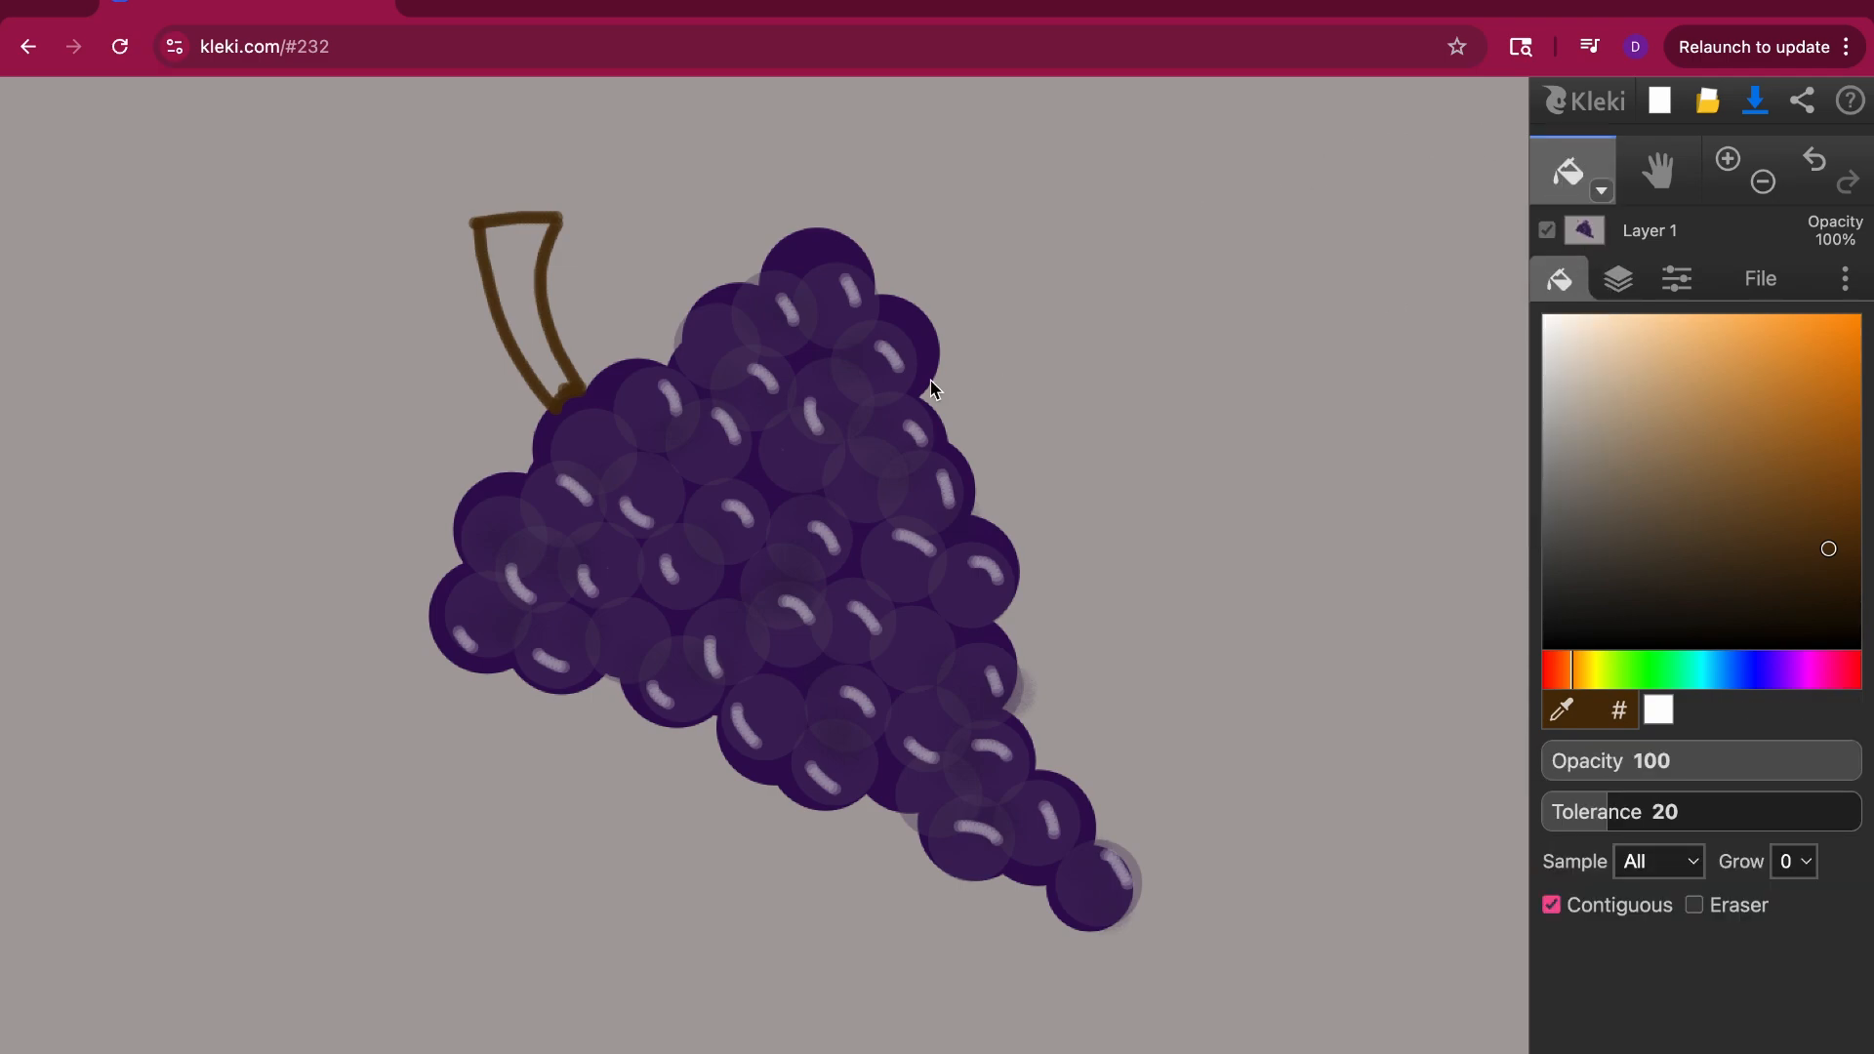
pyautogui.click(499, 251)
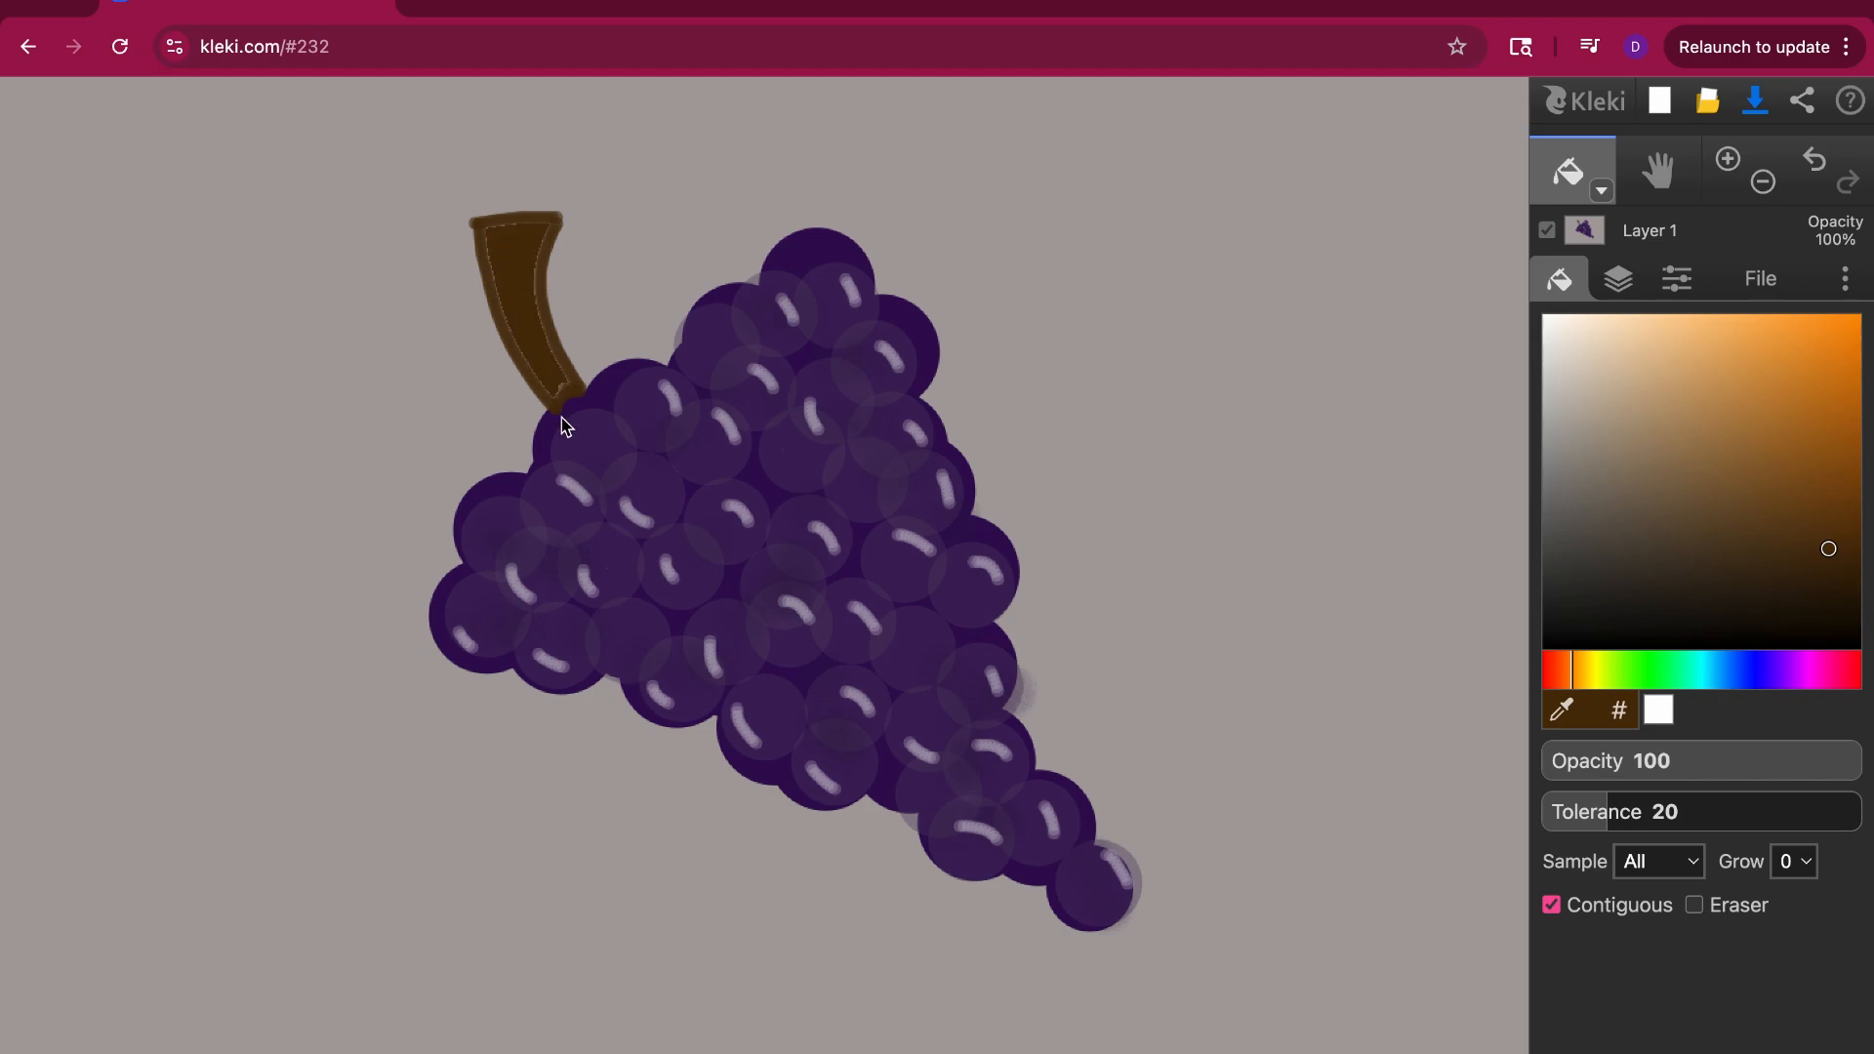
# Step: Brush dark brown over the thin pale gaps between the stem's fill and its outline
pyautogui.click(1600, 189)
pyautogui.click(1580, 244)
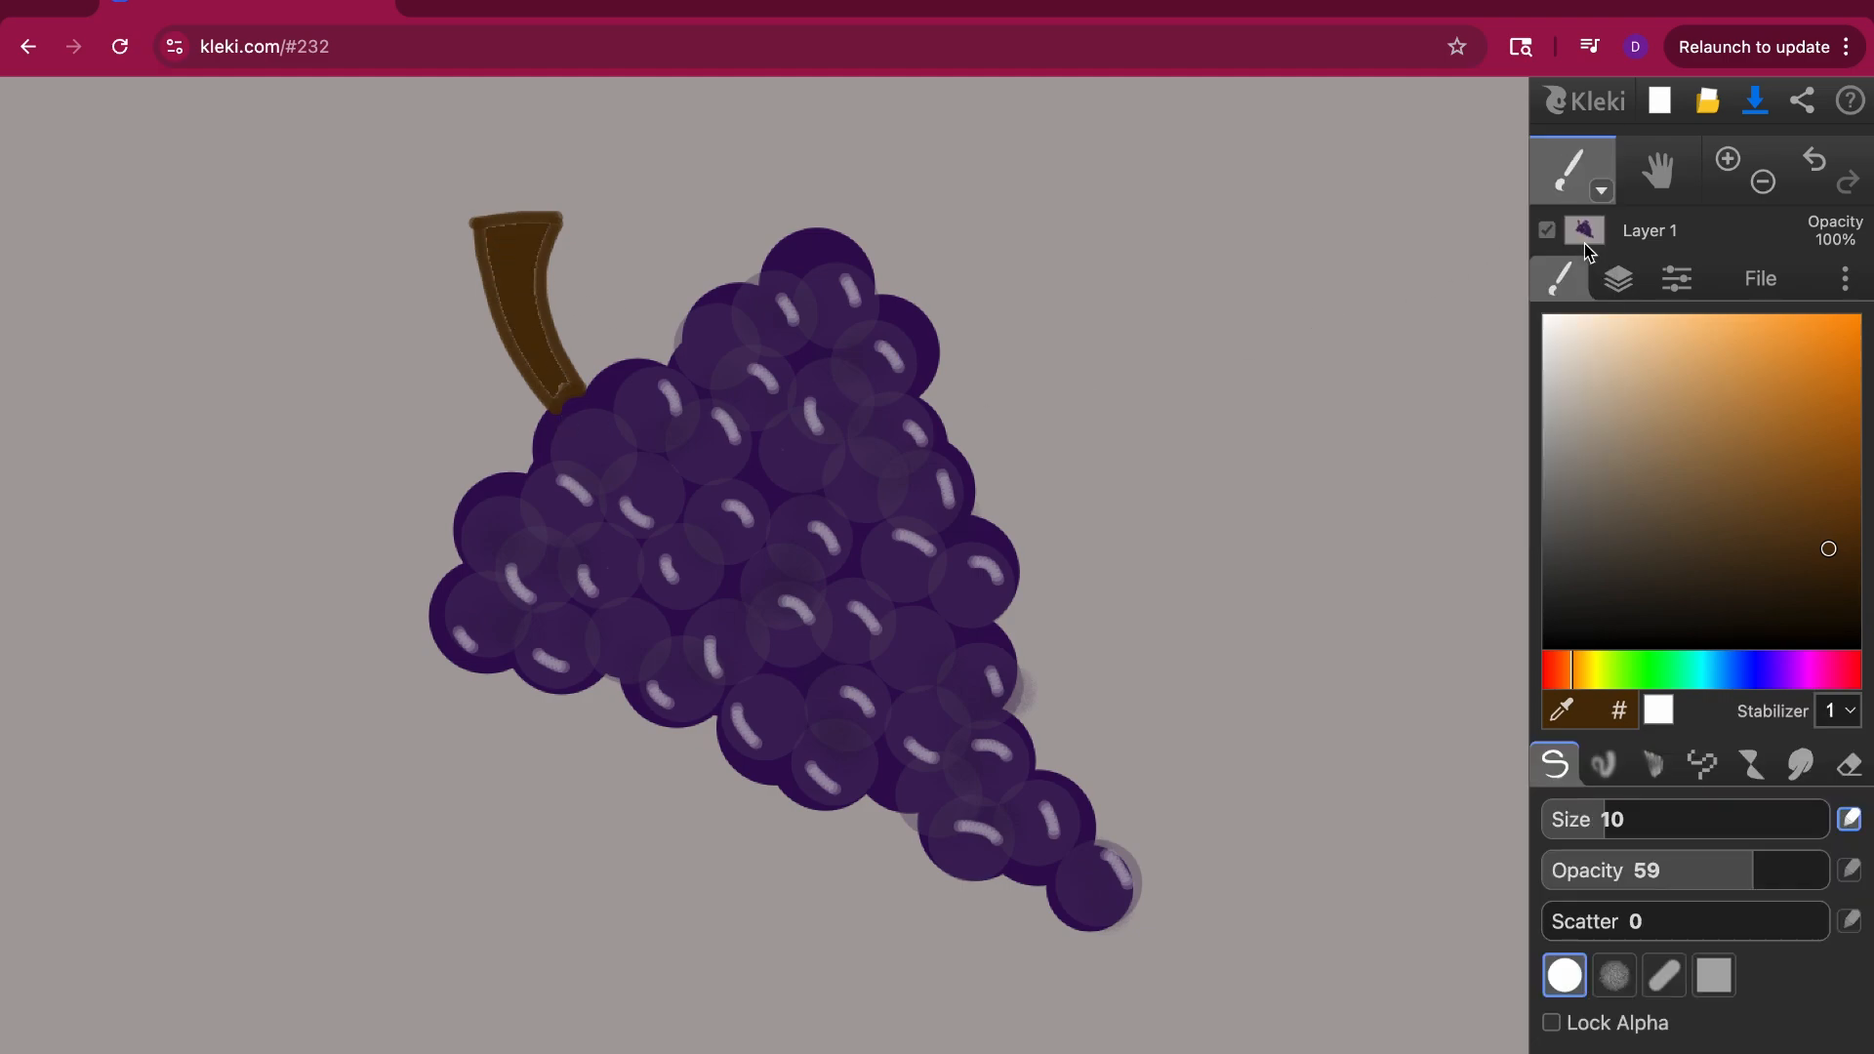
pyautogui.scroll(1, 469, 395)
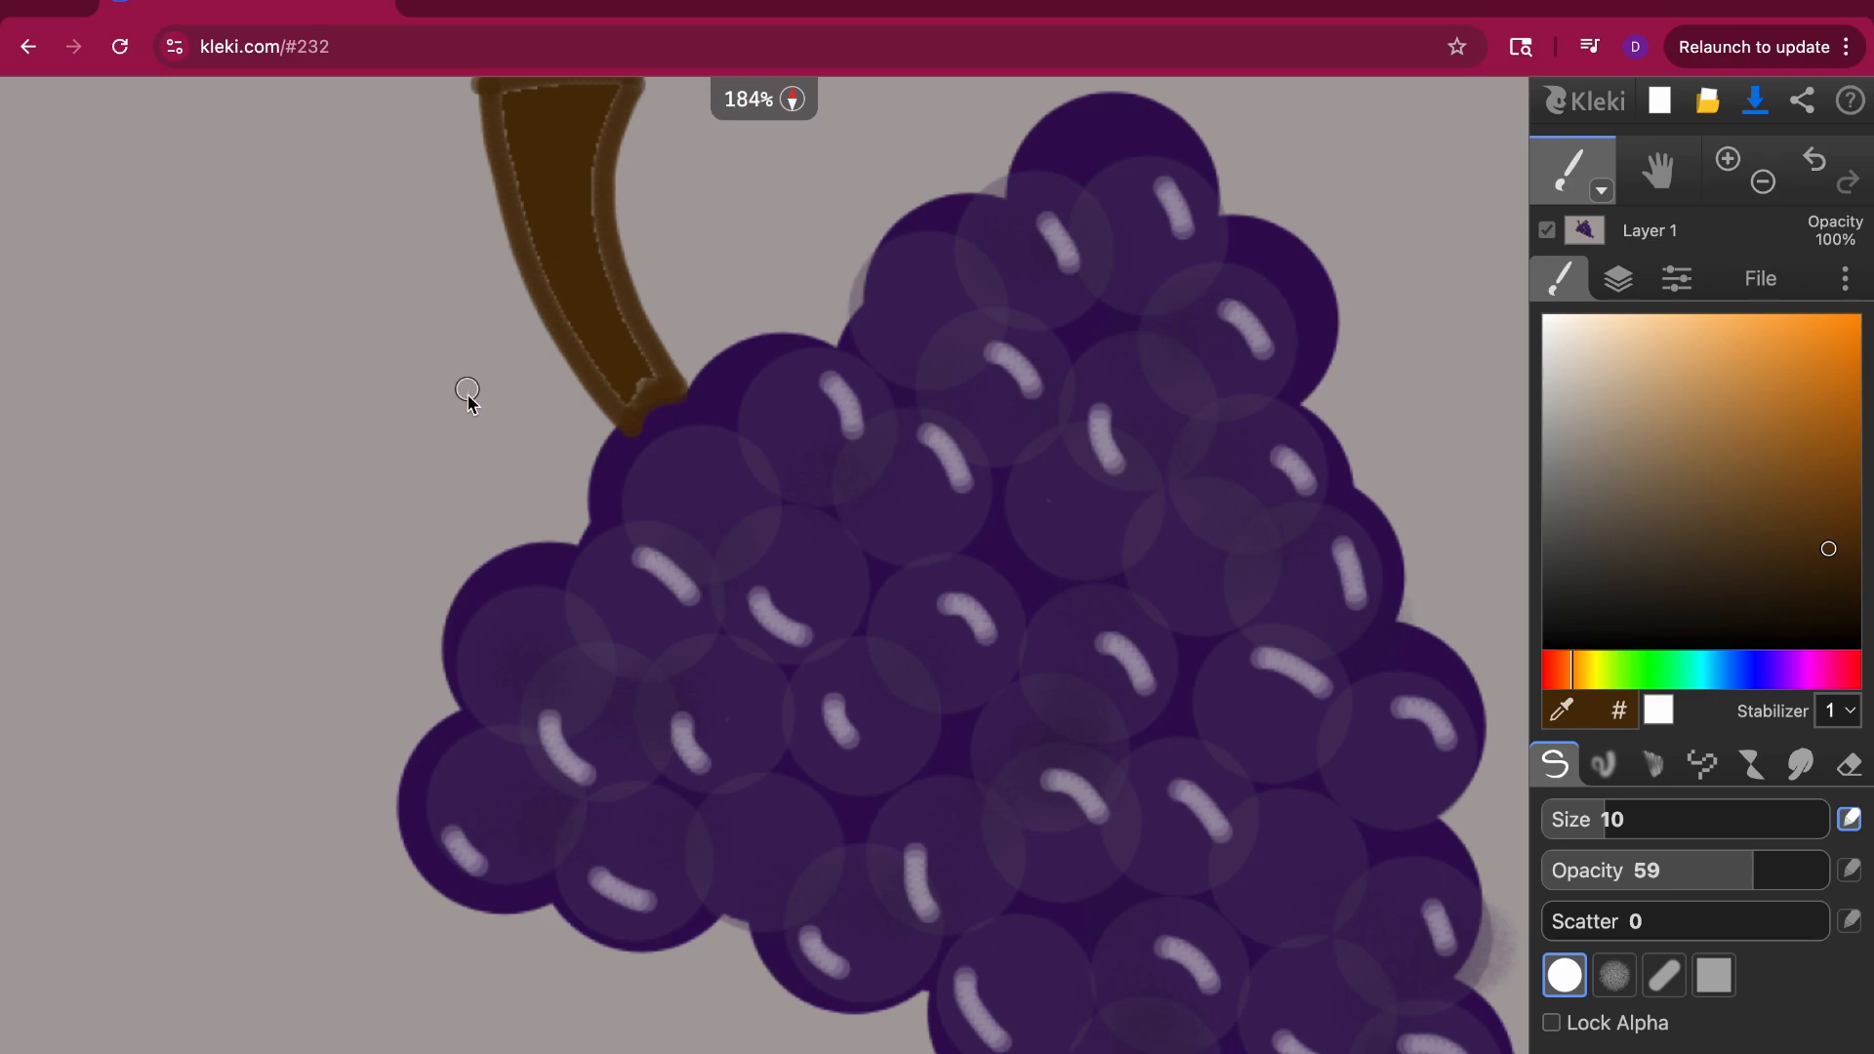
pyautogui.scroll(1, 470, 419)
pyautogui.scroll(1, 470, 429)
pyautogui.press('h')
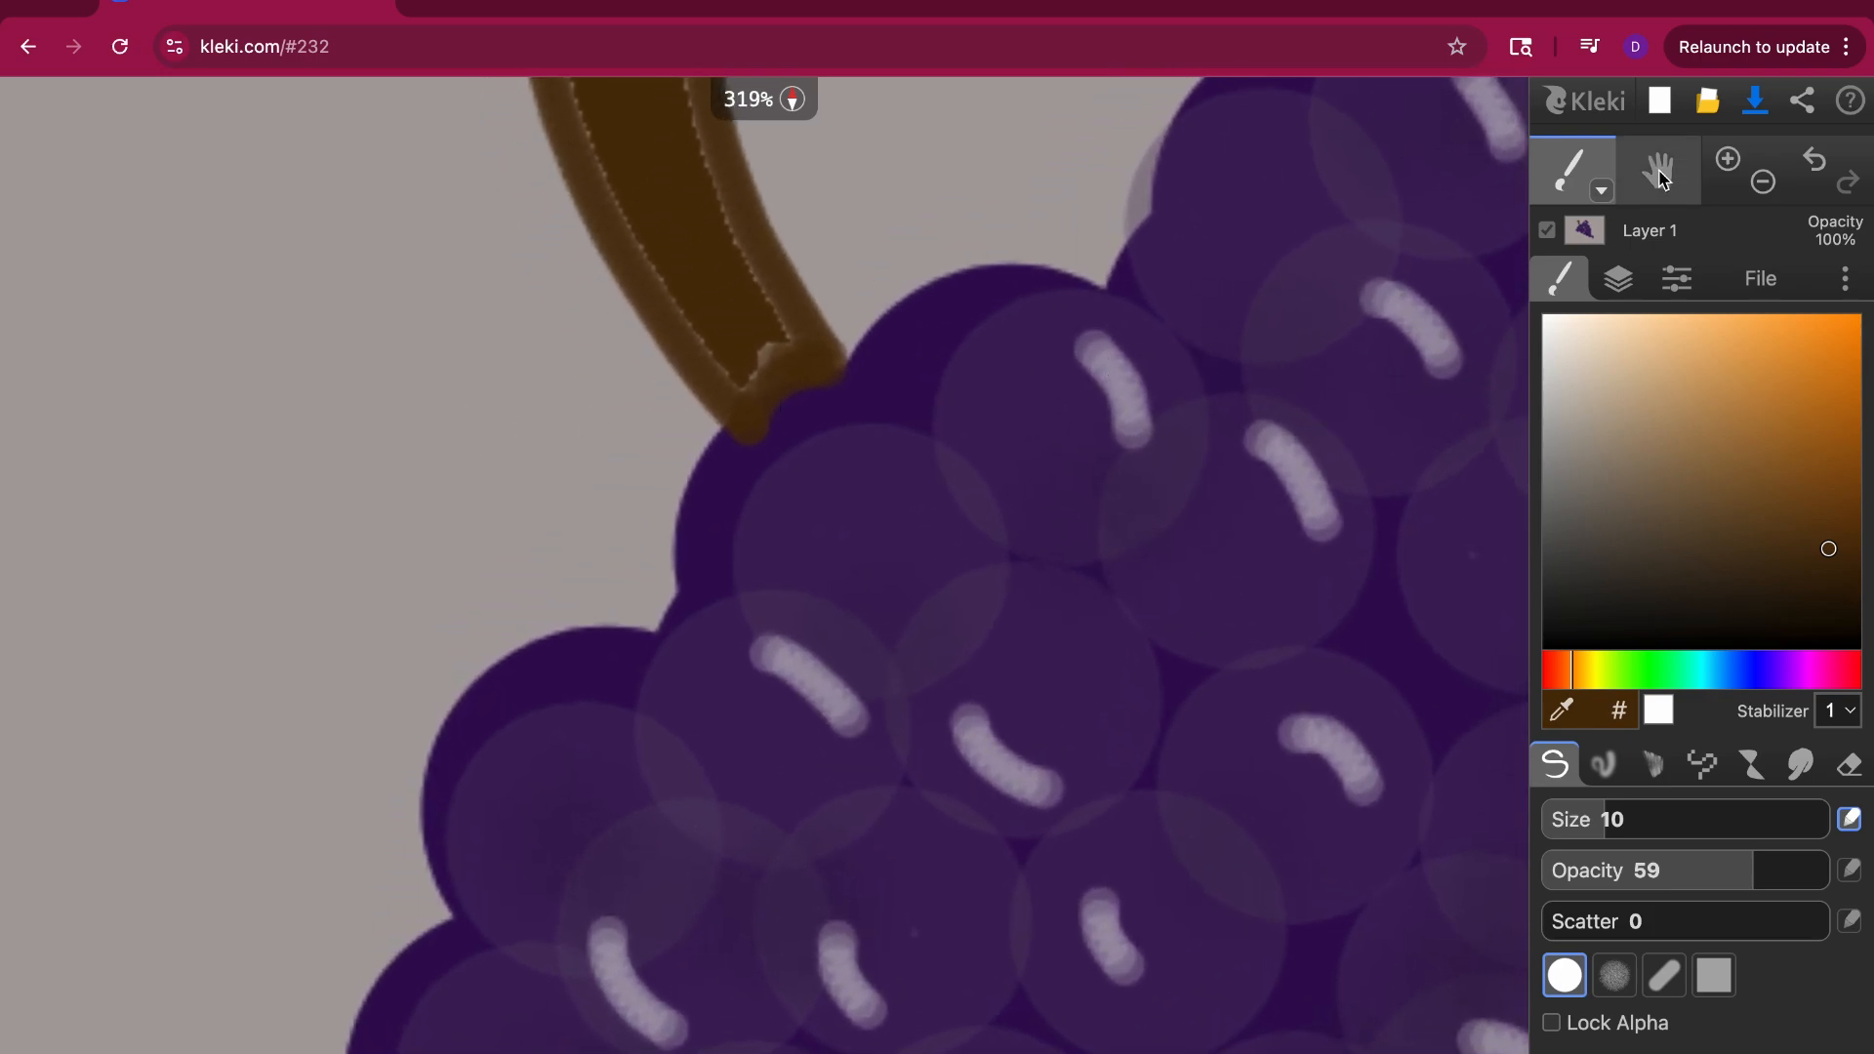
pyautogui.moveTo(932, 242); pyautogui.dragTo(920, 752)
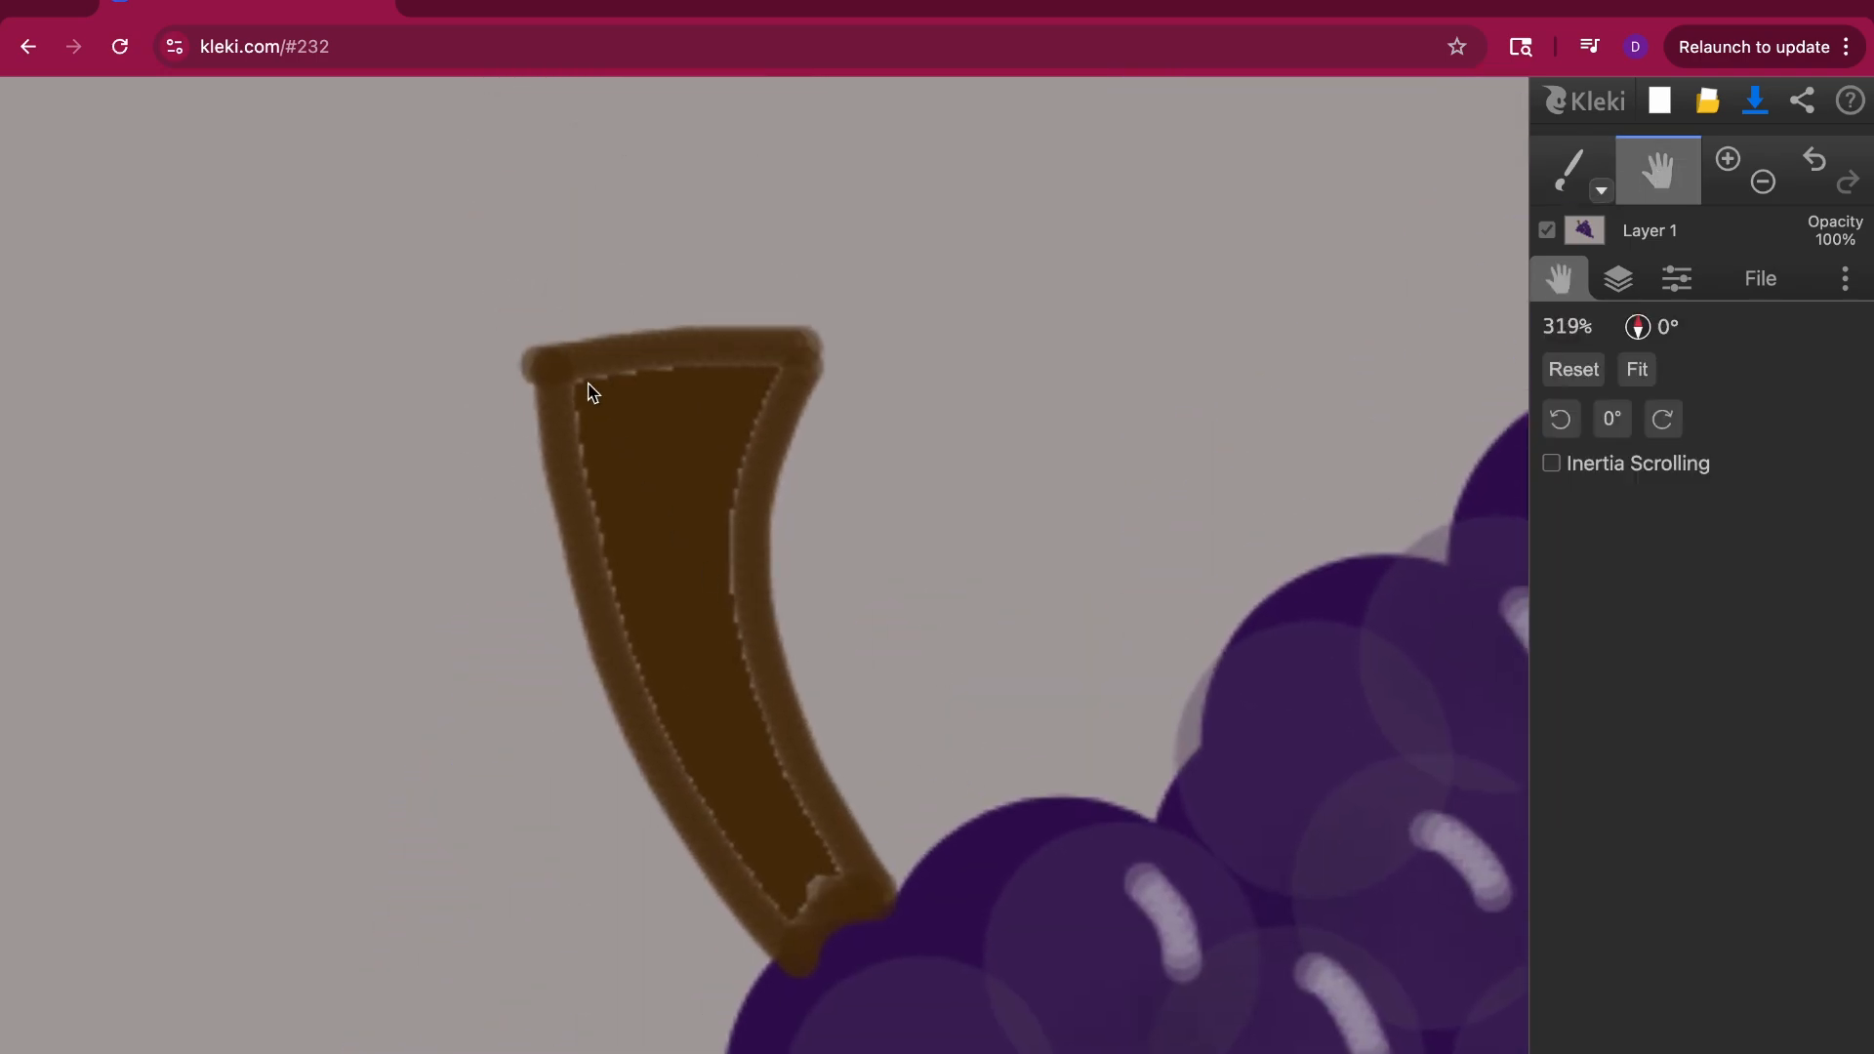
pyautogui.moveTo(582, 390); pyautogui.dragTo(620, 397)
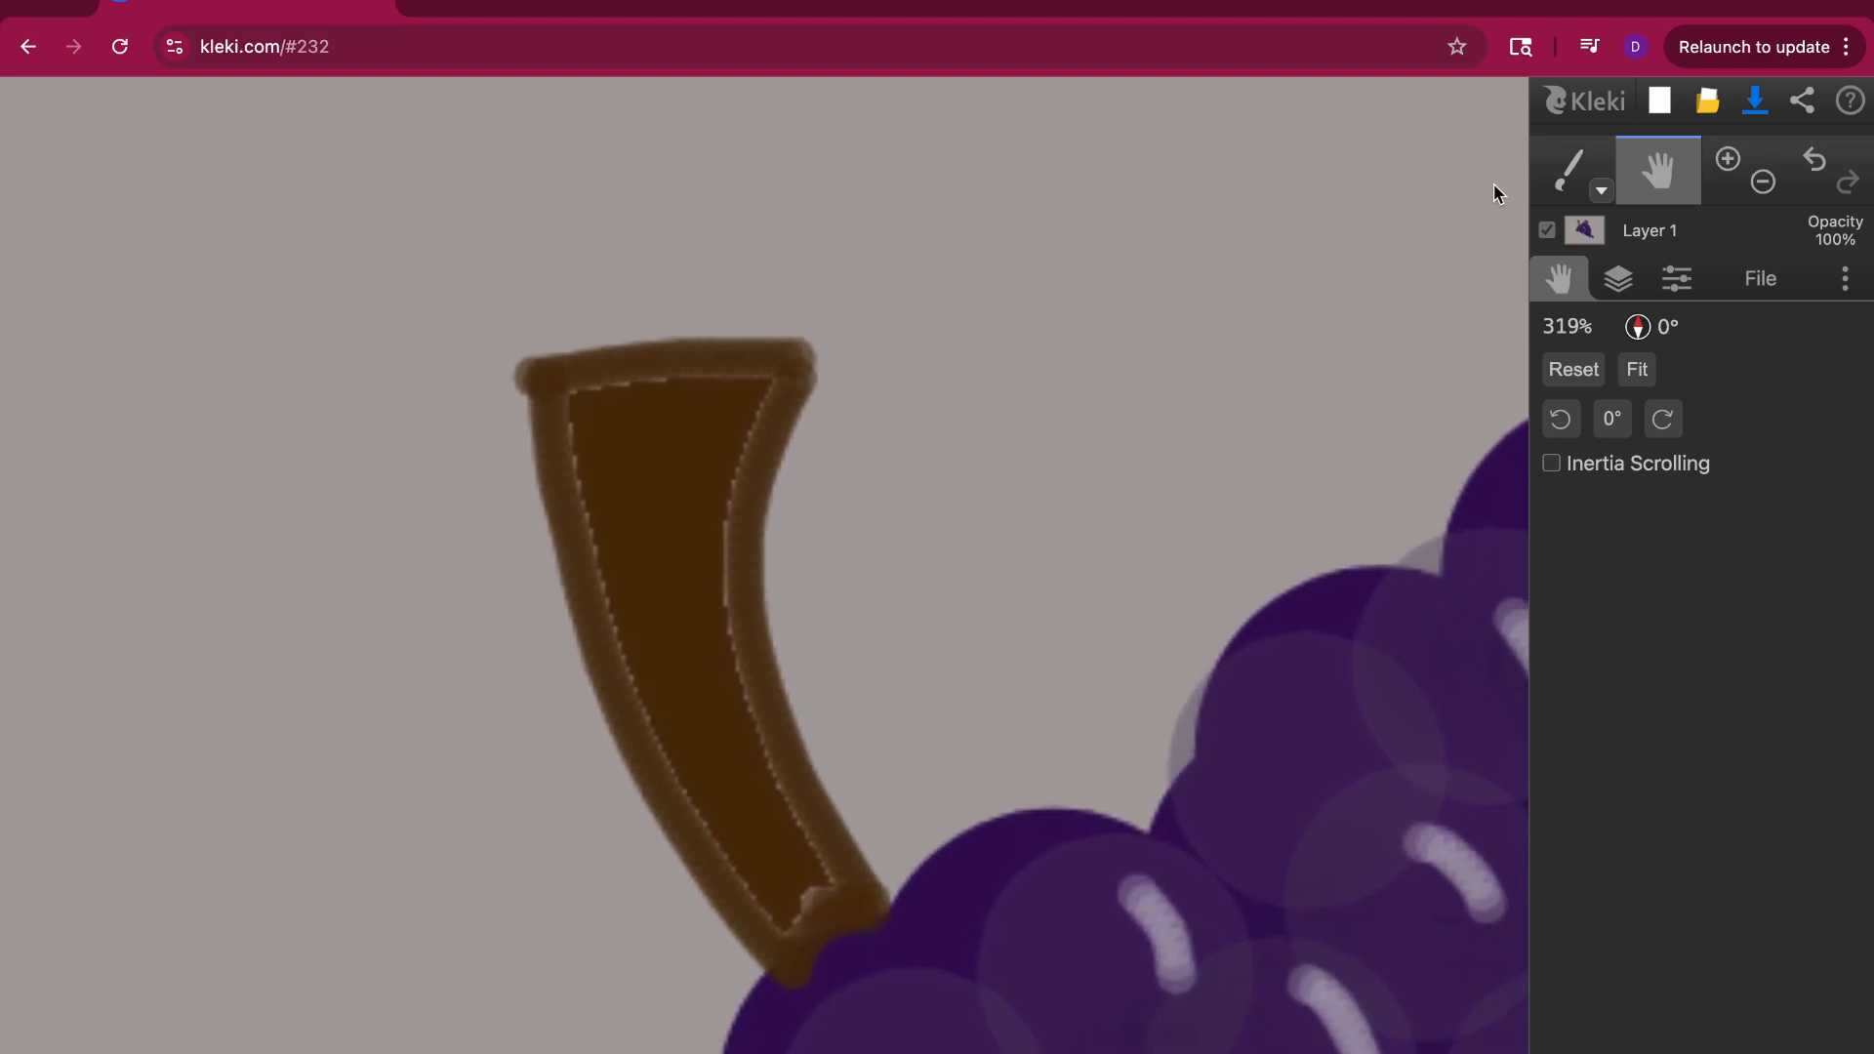
pyautogui.click(1601, 160)
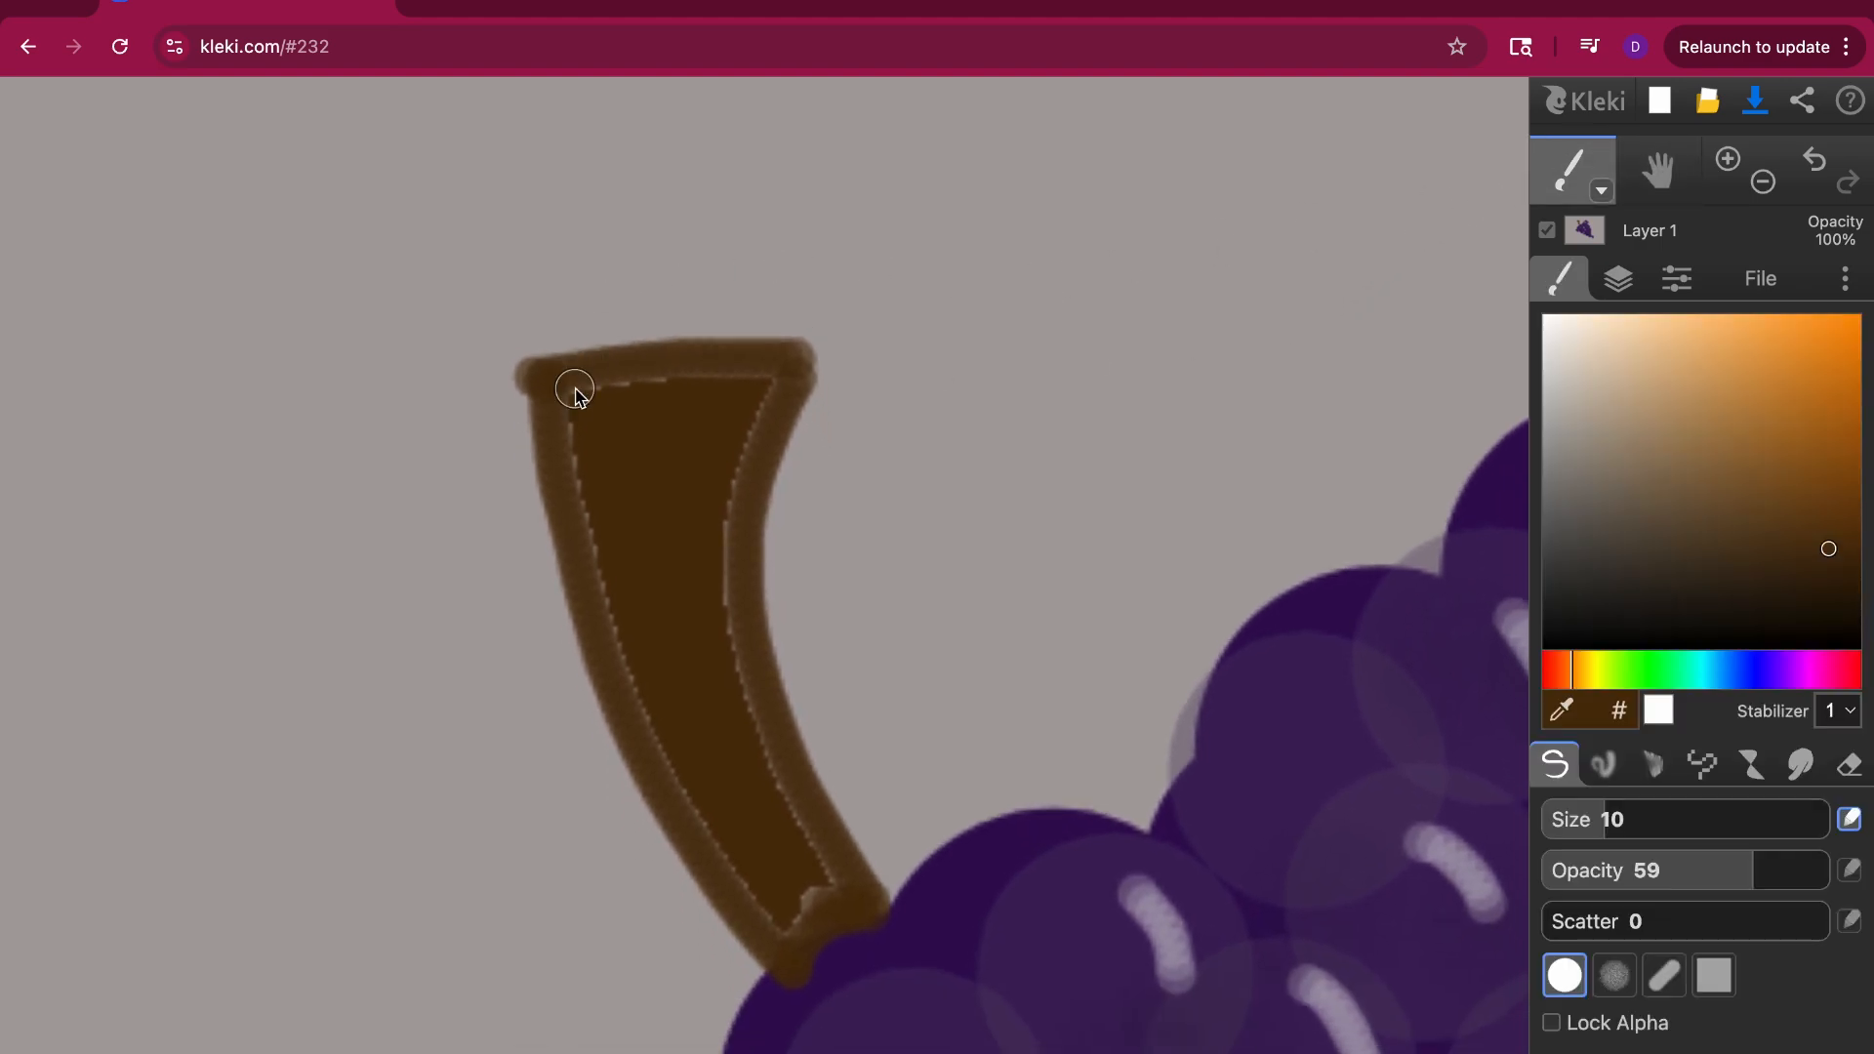
pyautogui.moveTo(575, 446)
pyautogui.mouseDown()
pyautogui.moveTo(606, 588)
pyautogui.moveTo(571, 402)
pyautogui.moveTo(766, 389)
pyautogui.moveTo(729, 564)
pyautogui.moveTo(745, 687)
pyautogui.mouseUp()
pyautogui.moveTo(801, 825)
pyautogui.mouseDown()
pyautogui.moveTo(826, 883)
pyautogui.moveTo(794, 918)
pyautogui.mouseUp()
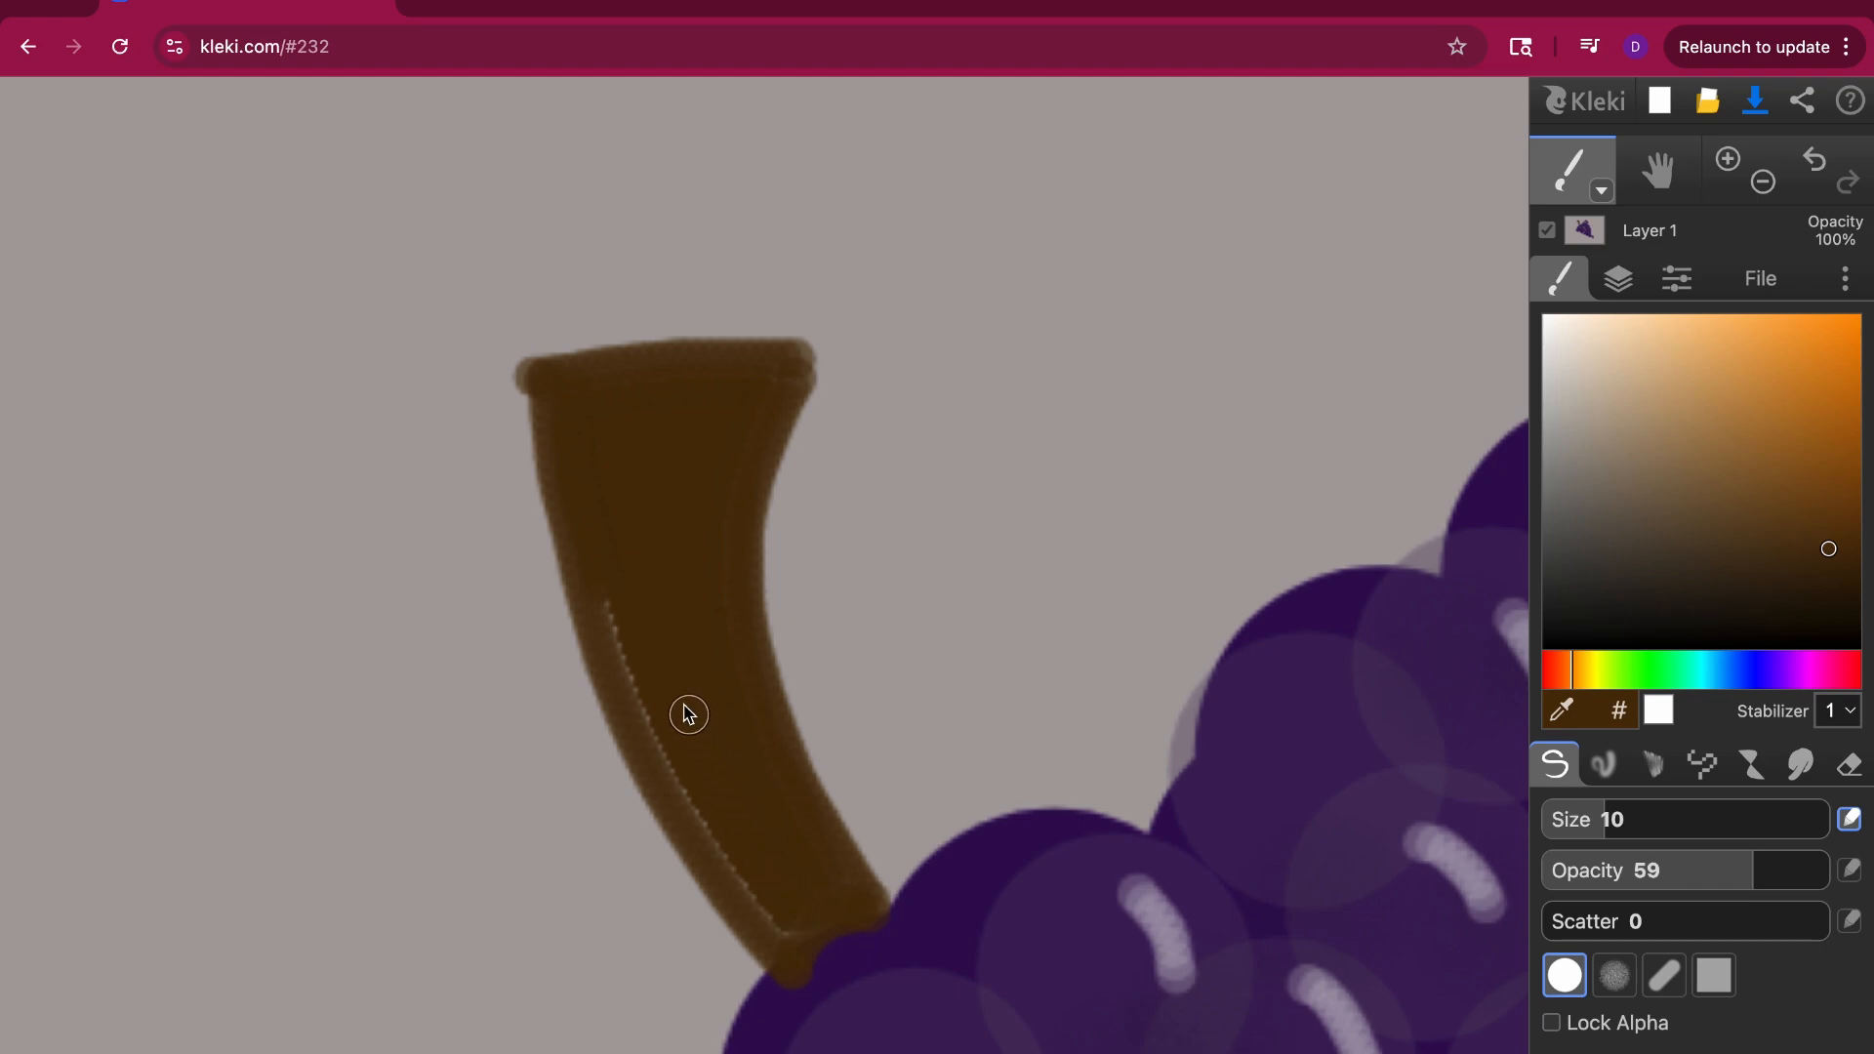
pyautogui.moveTo(611, 602)
pyautogui.mouseDown()
pyautogui.moveTo(705, 870)
pyautogui.moveTo(732, 896)
pyautogui.moveTo(691, 818)
pyautogui.moveTo(775, 933)
pyautogui.mouseUp()
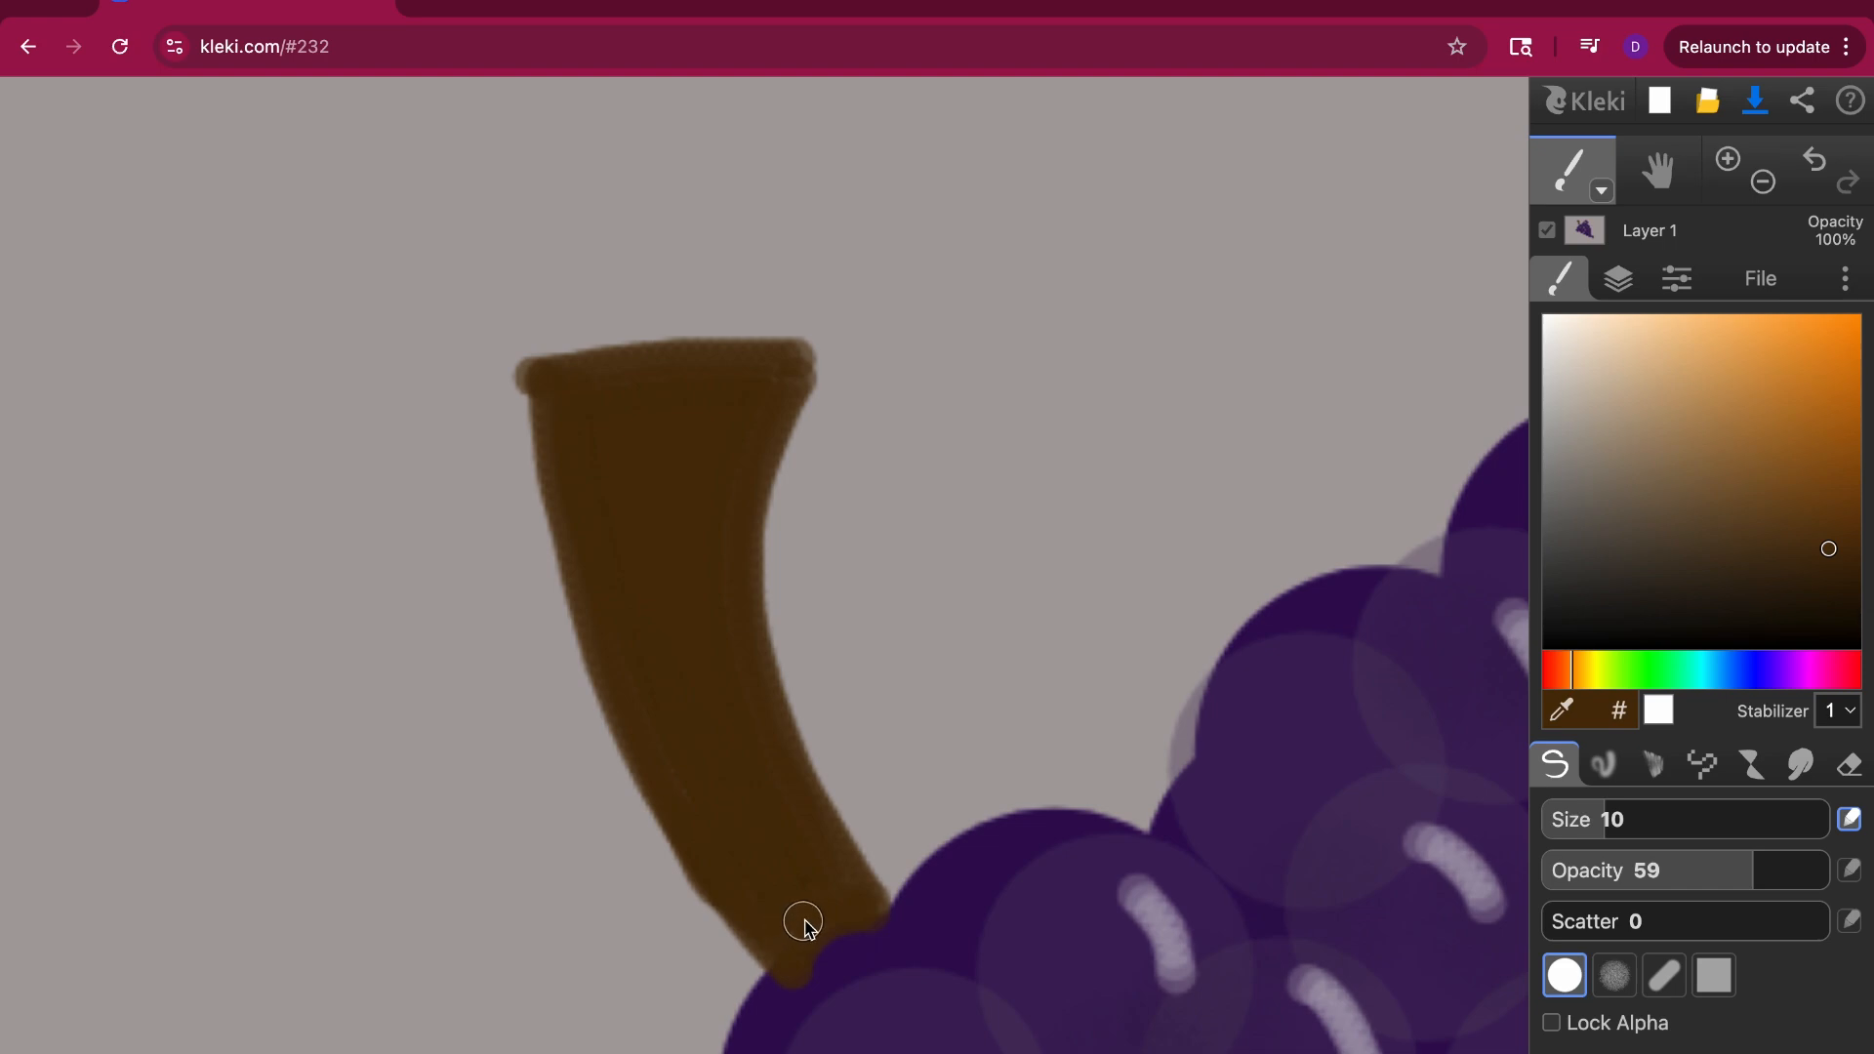
# Step: Change the paint color to a dark green and choose the brush that draws filled freeform shapes
pyautogui.scroll(-3, 1021, 618)
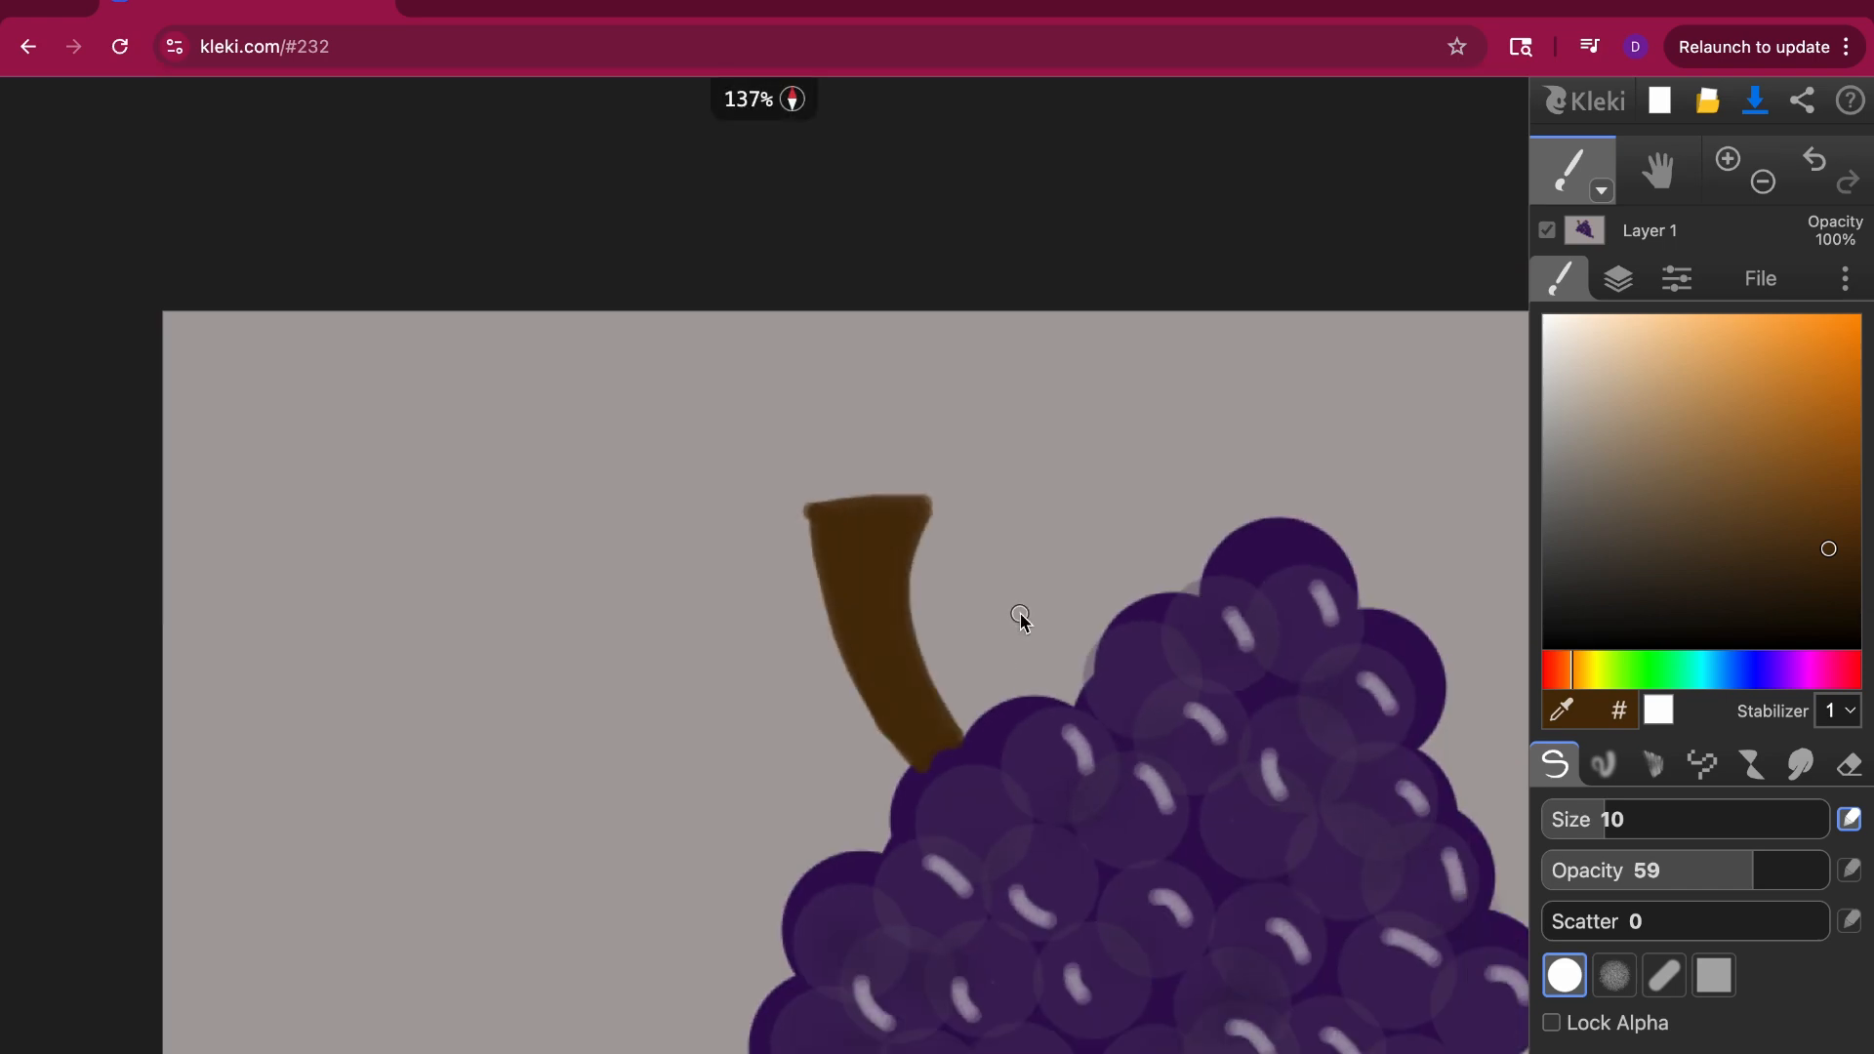
pyautogui.scroll(-4, 1020, 618)
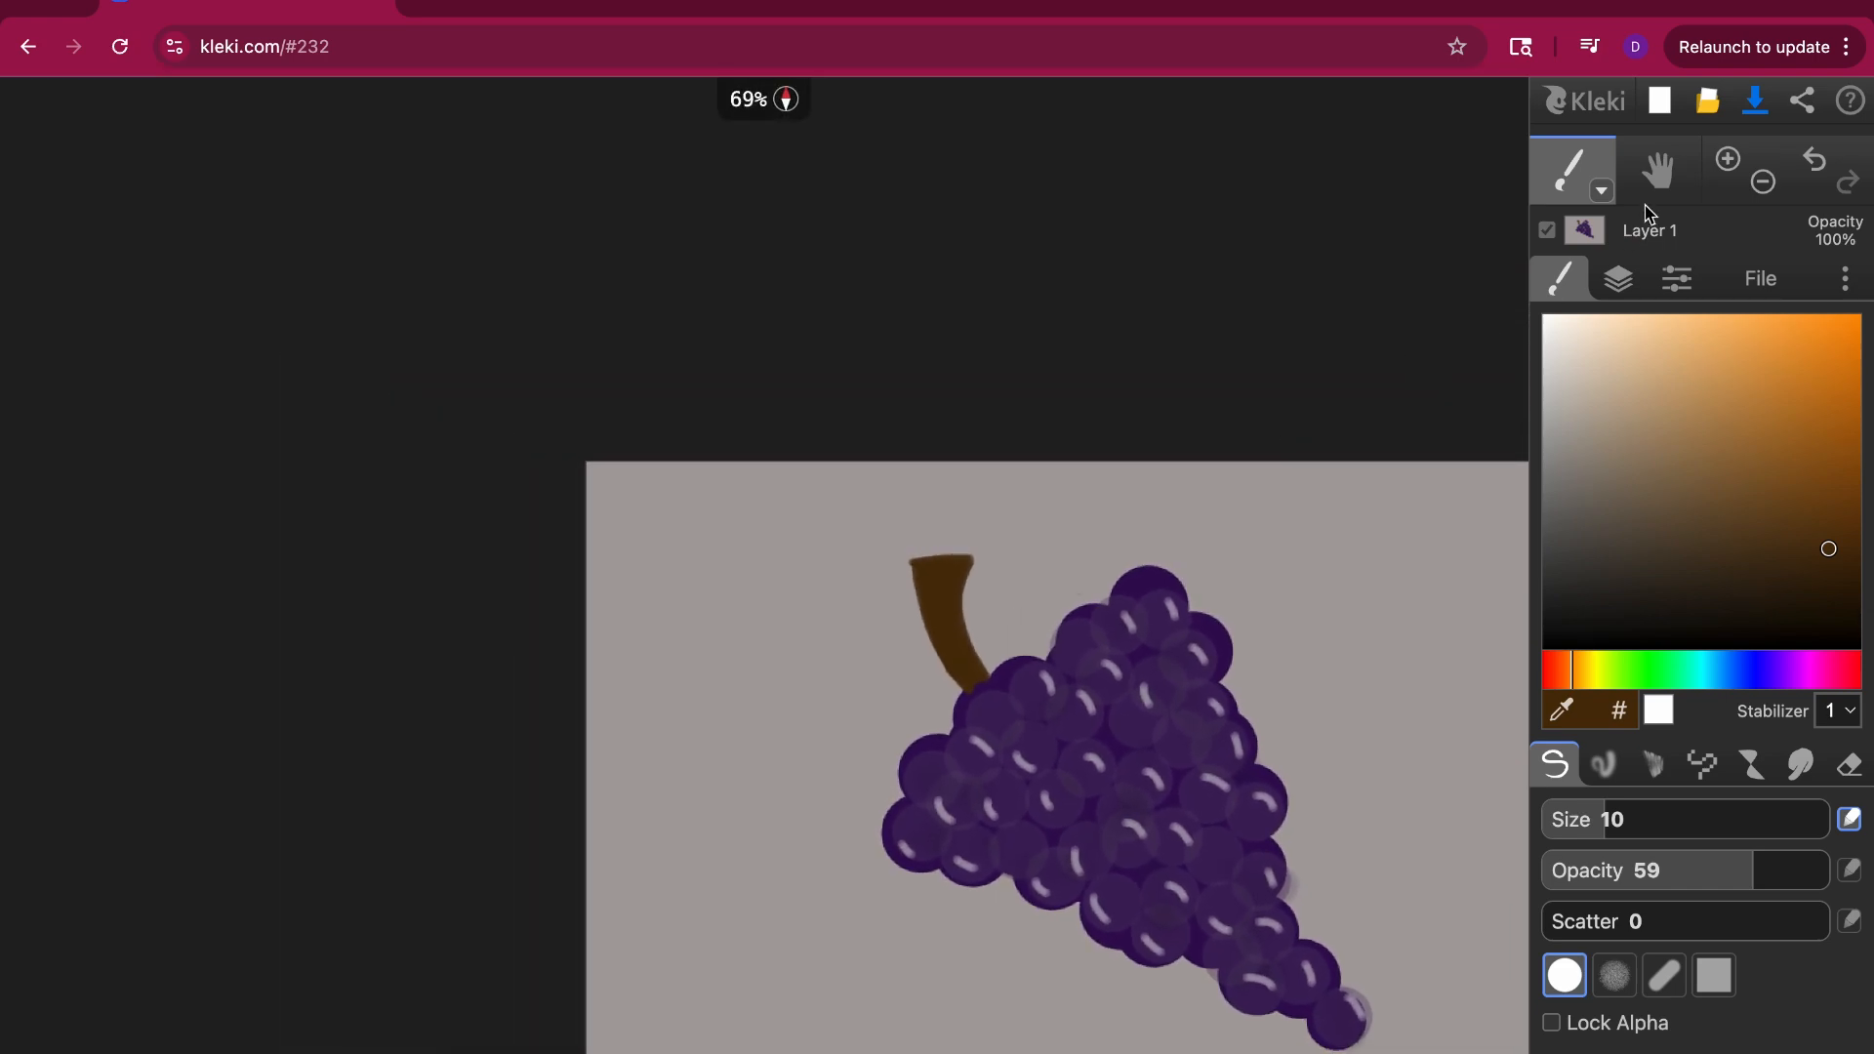
pyautogui.click(1657, 171)
pyautogui.moveTo(1243, 568); pyautogui.dragTo(857, 325)
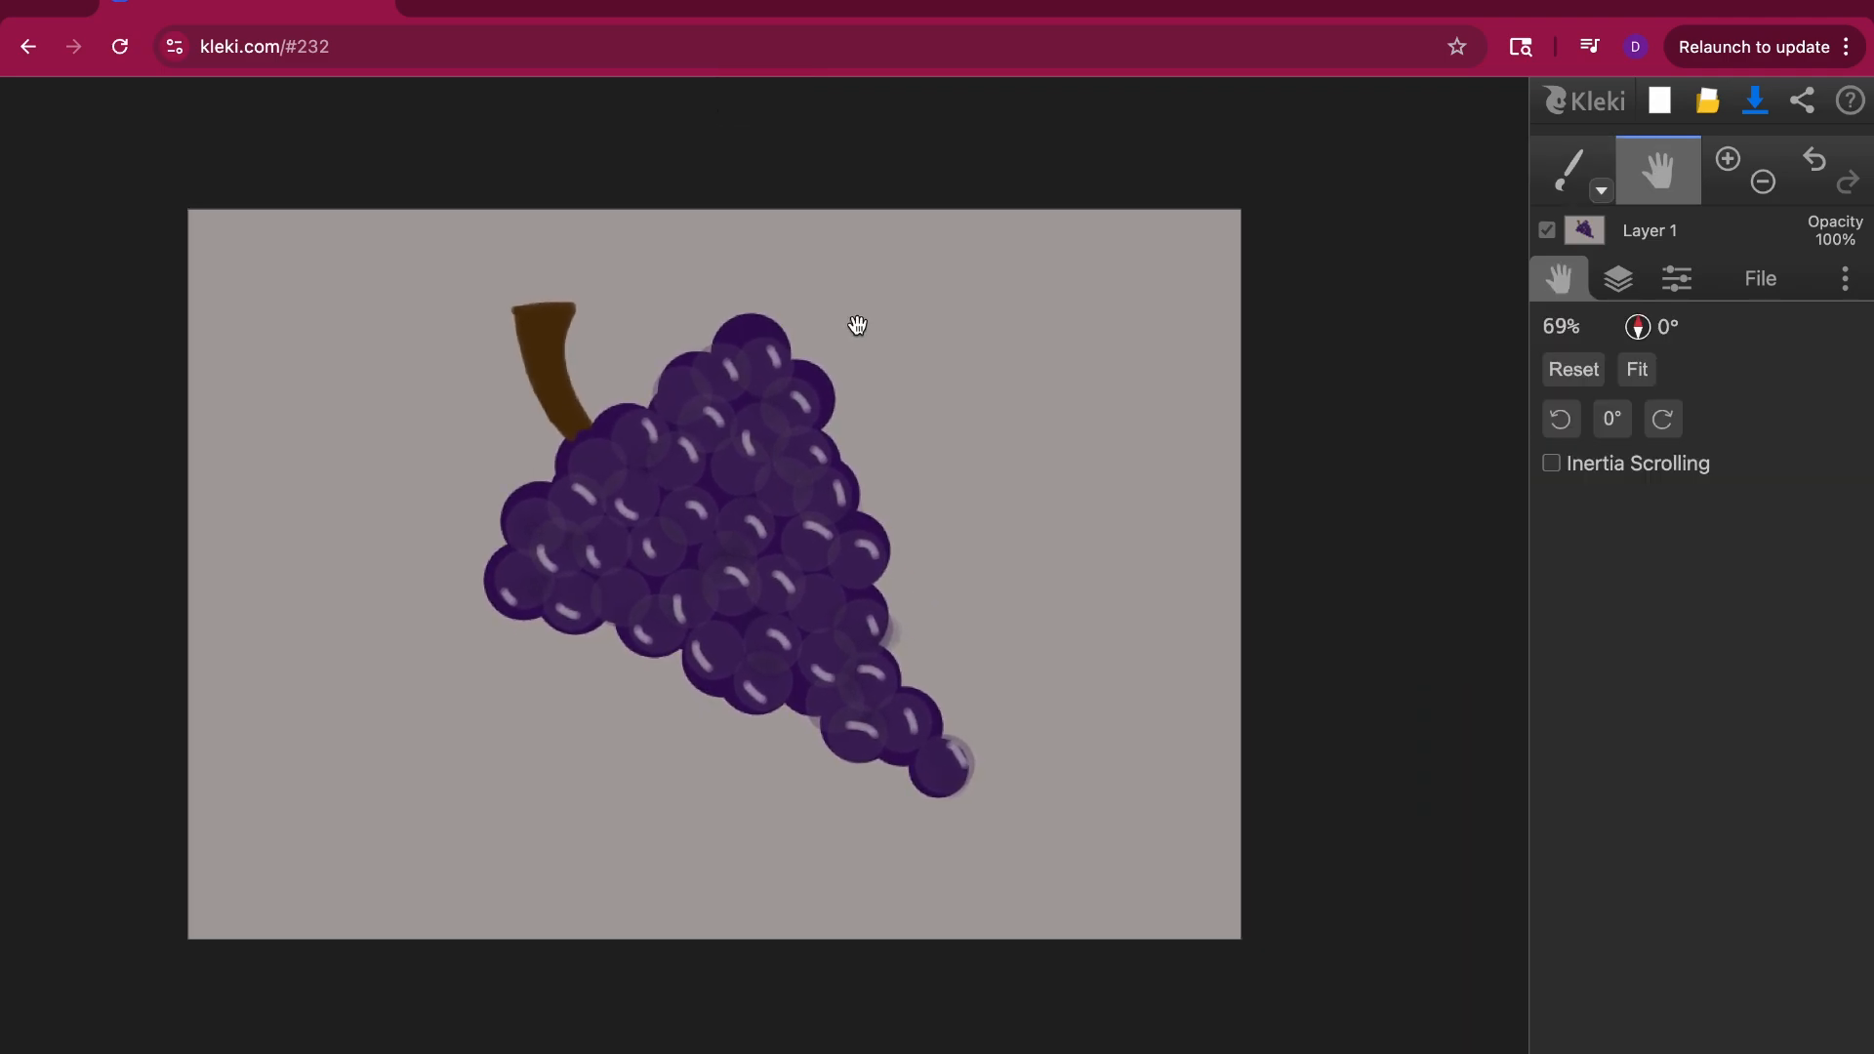
pyautogui.scroll(2, 857, 325)
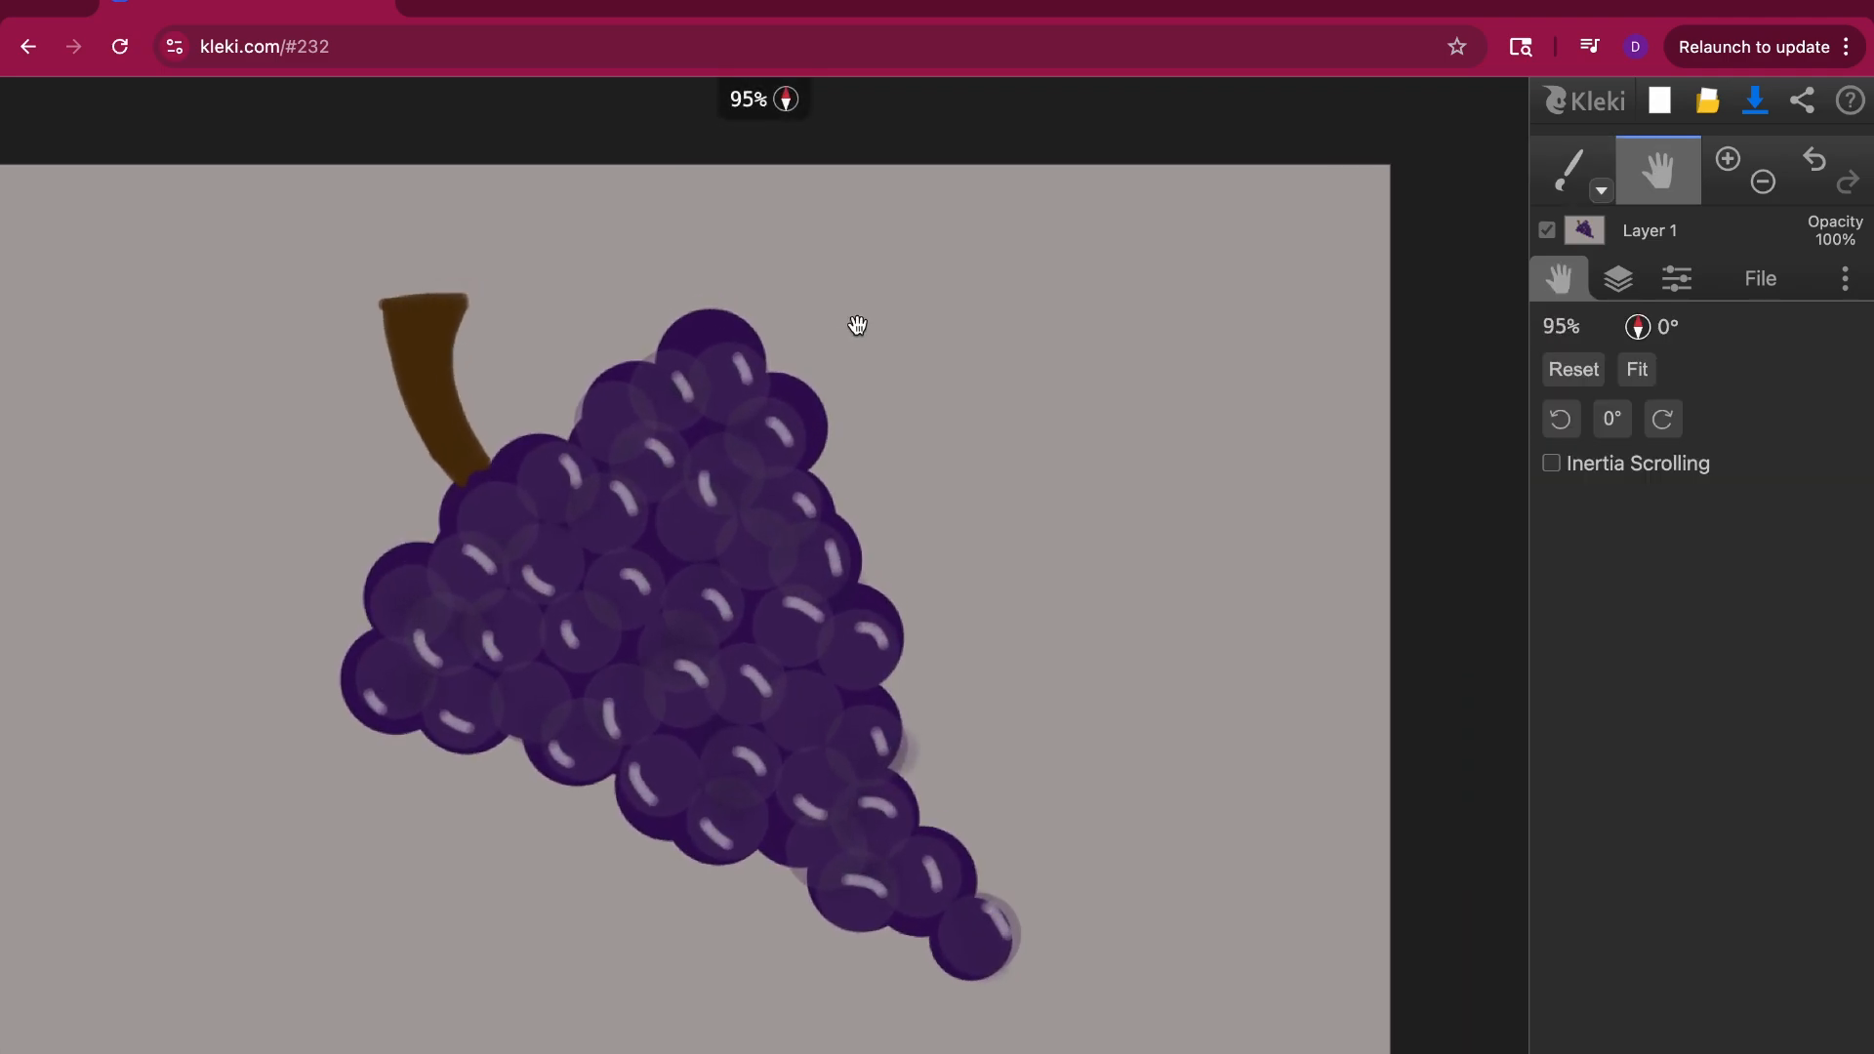
pyautogui.moveTo(998, 335)
pyautogui.mouseDown()
pyautogui.moveTo(1150, 277)
pyautogui.moveTo(1117, 255)
pyautogui.mouseUp()
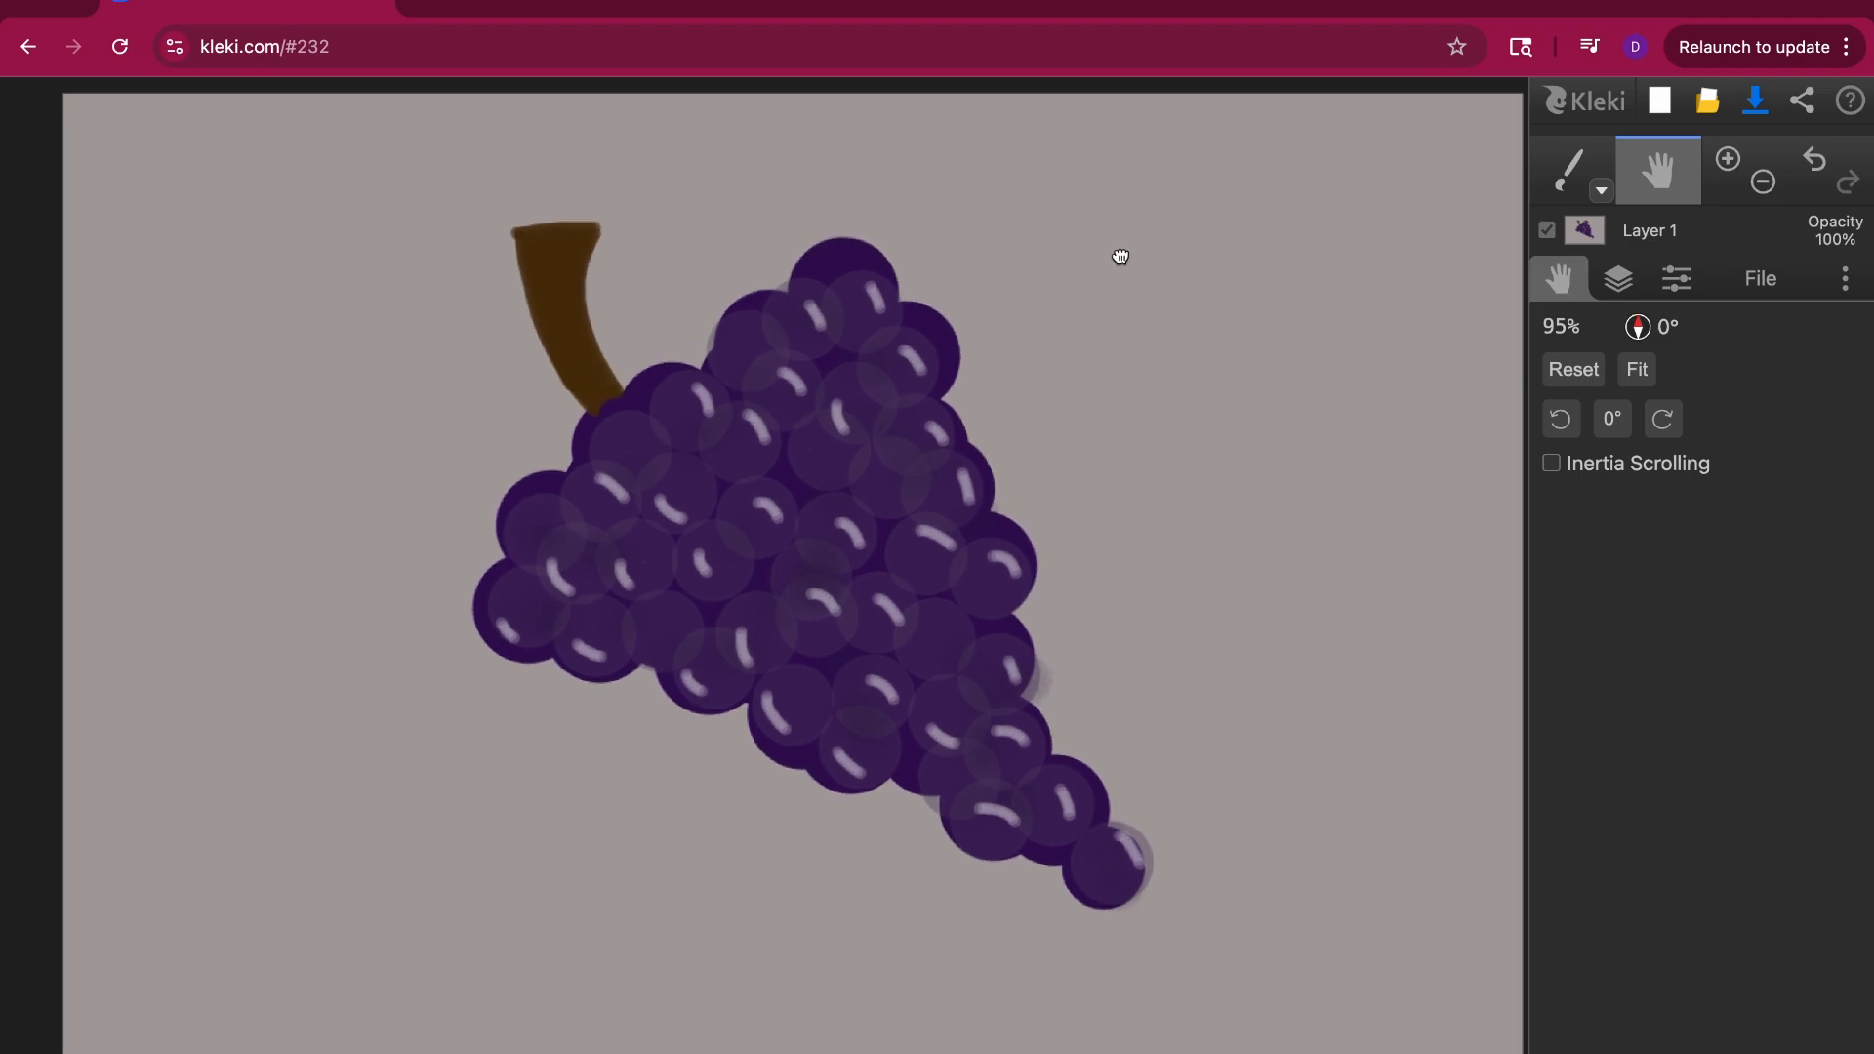
pyautogui.click(1593, 162)
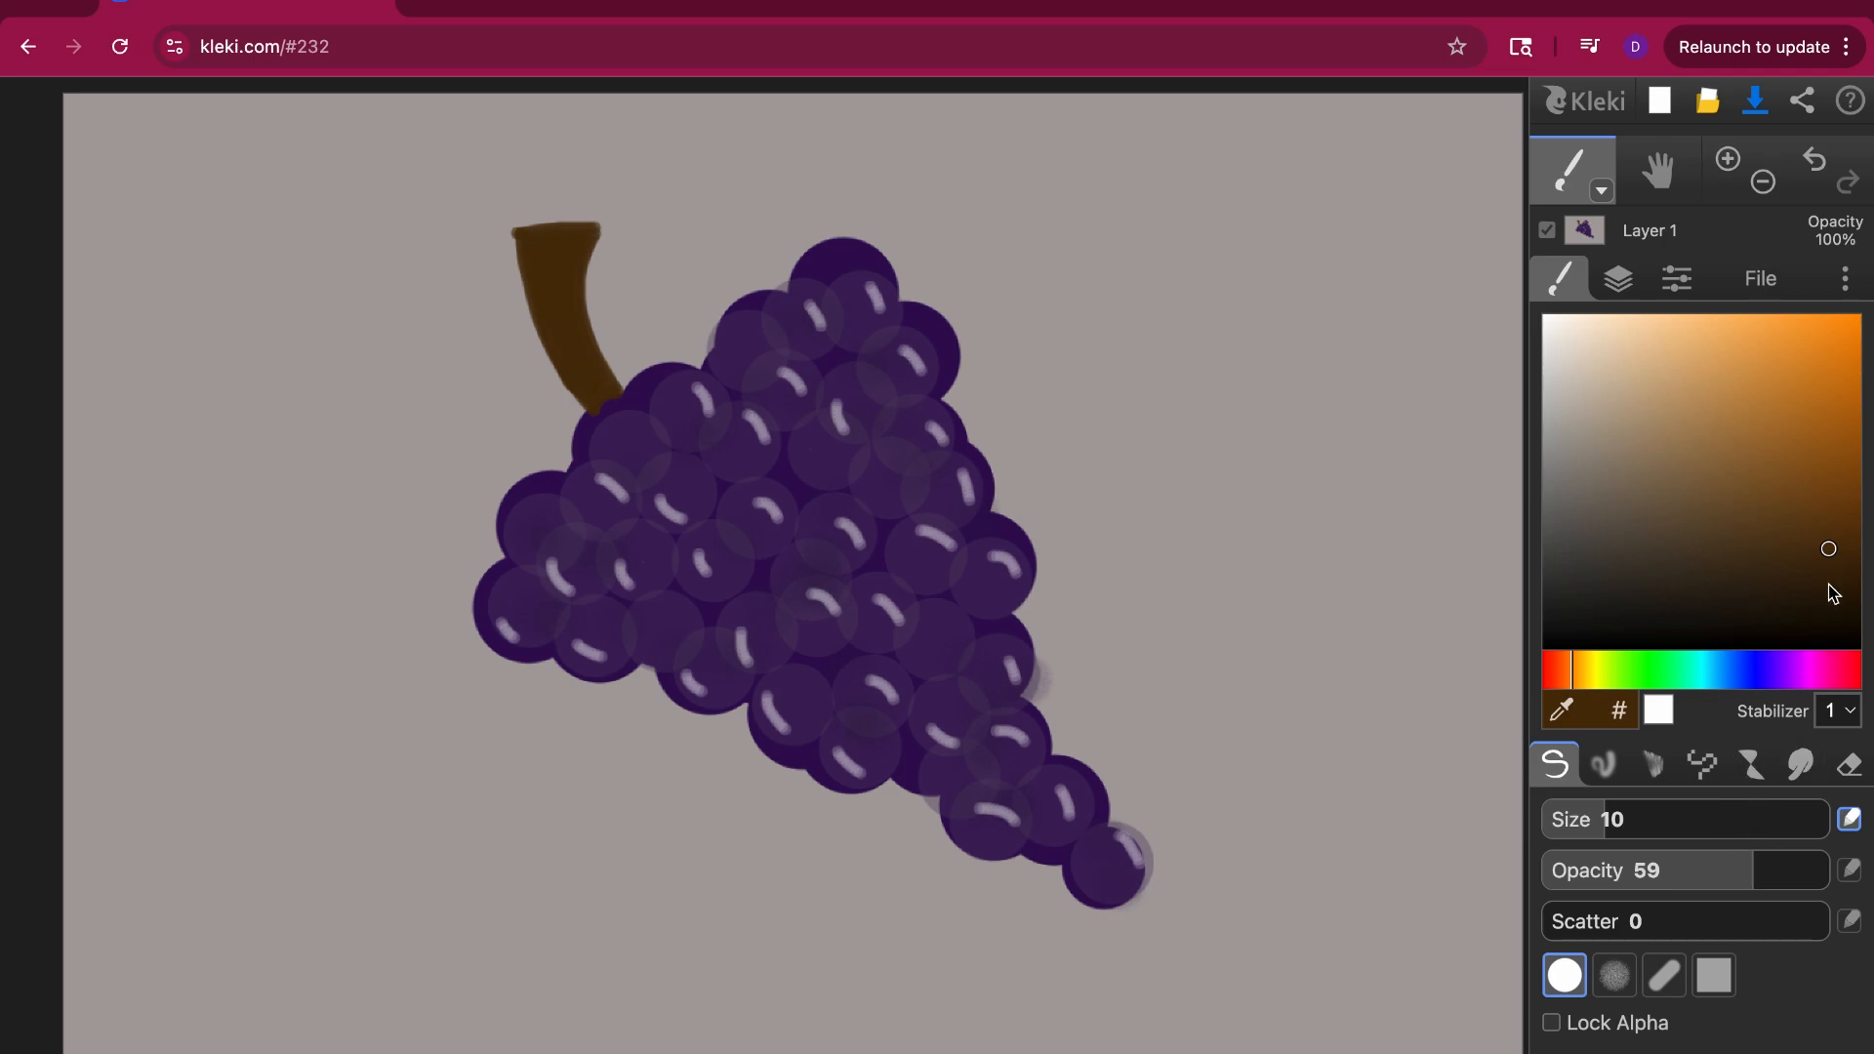
pyautogui.moveTo(1611, 683)
pyautogui.mouseDown()
pyautogui.moveTo(1689, 683)
pyautogui.moveTo(1628, 683)
pyautogui.mouseUp()
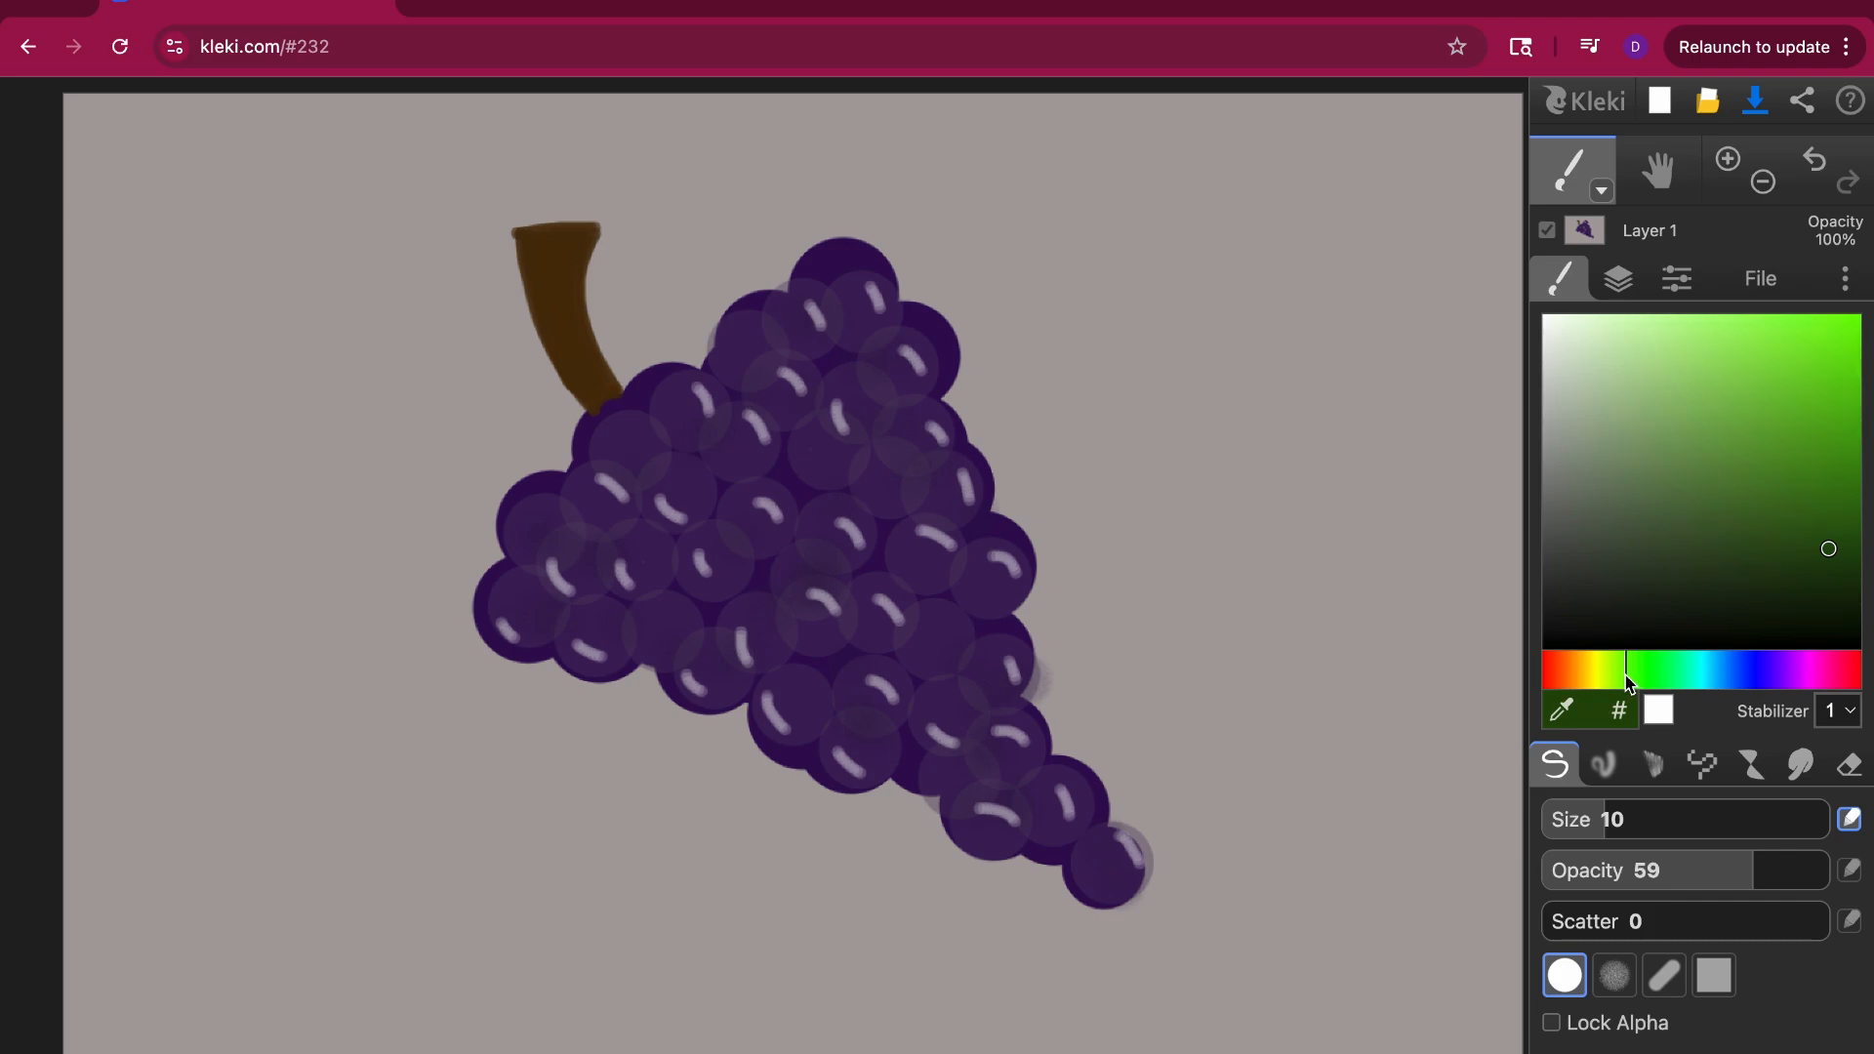
pyautogui.click(1832, 553)
pyautogui.click(1749, 774)
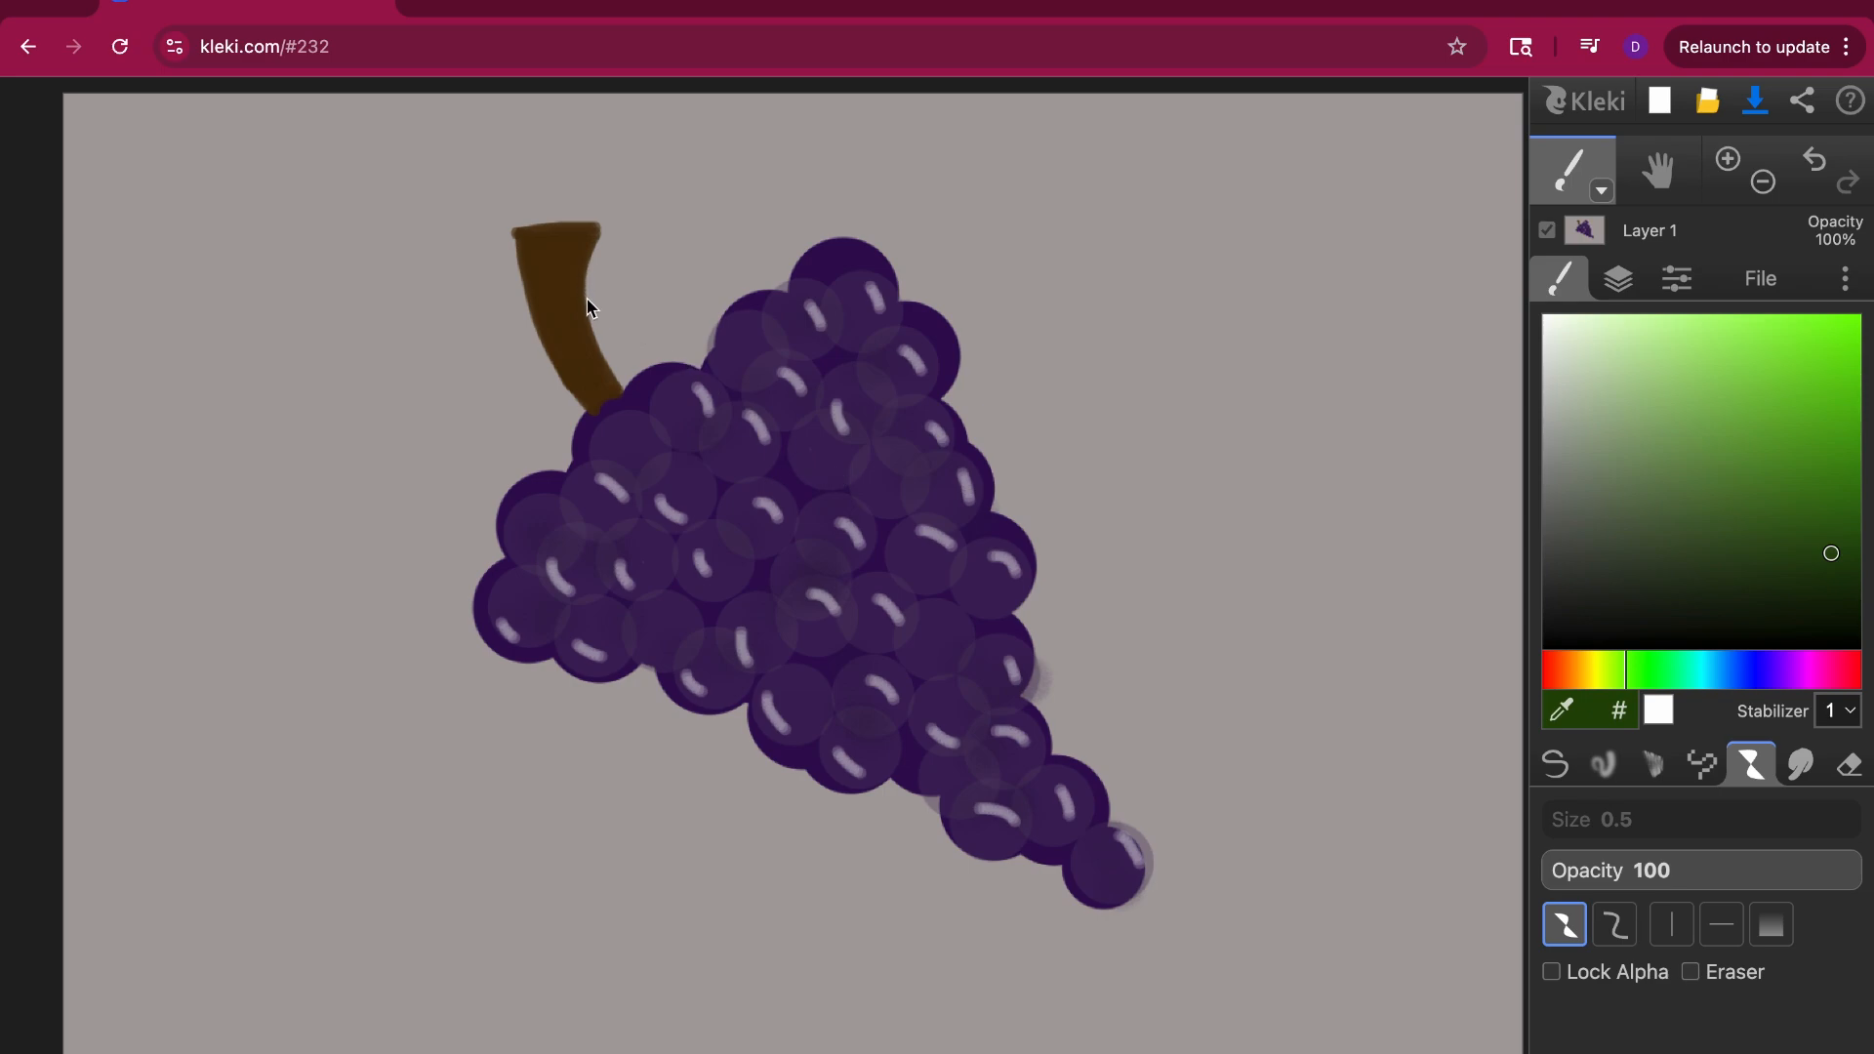
pyautogui.moveTo(591, 302)
pyautogui.mouseDown()
pyautogui.moveTo(633, 239)
pyautogui.moveTo(703, 209)
pyautogui.moveTo(787, 209)
pyautogui.mouseUp()
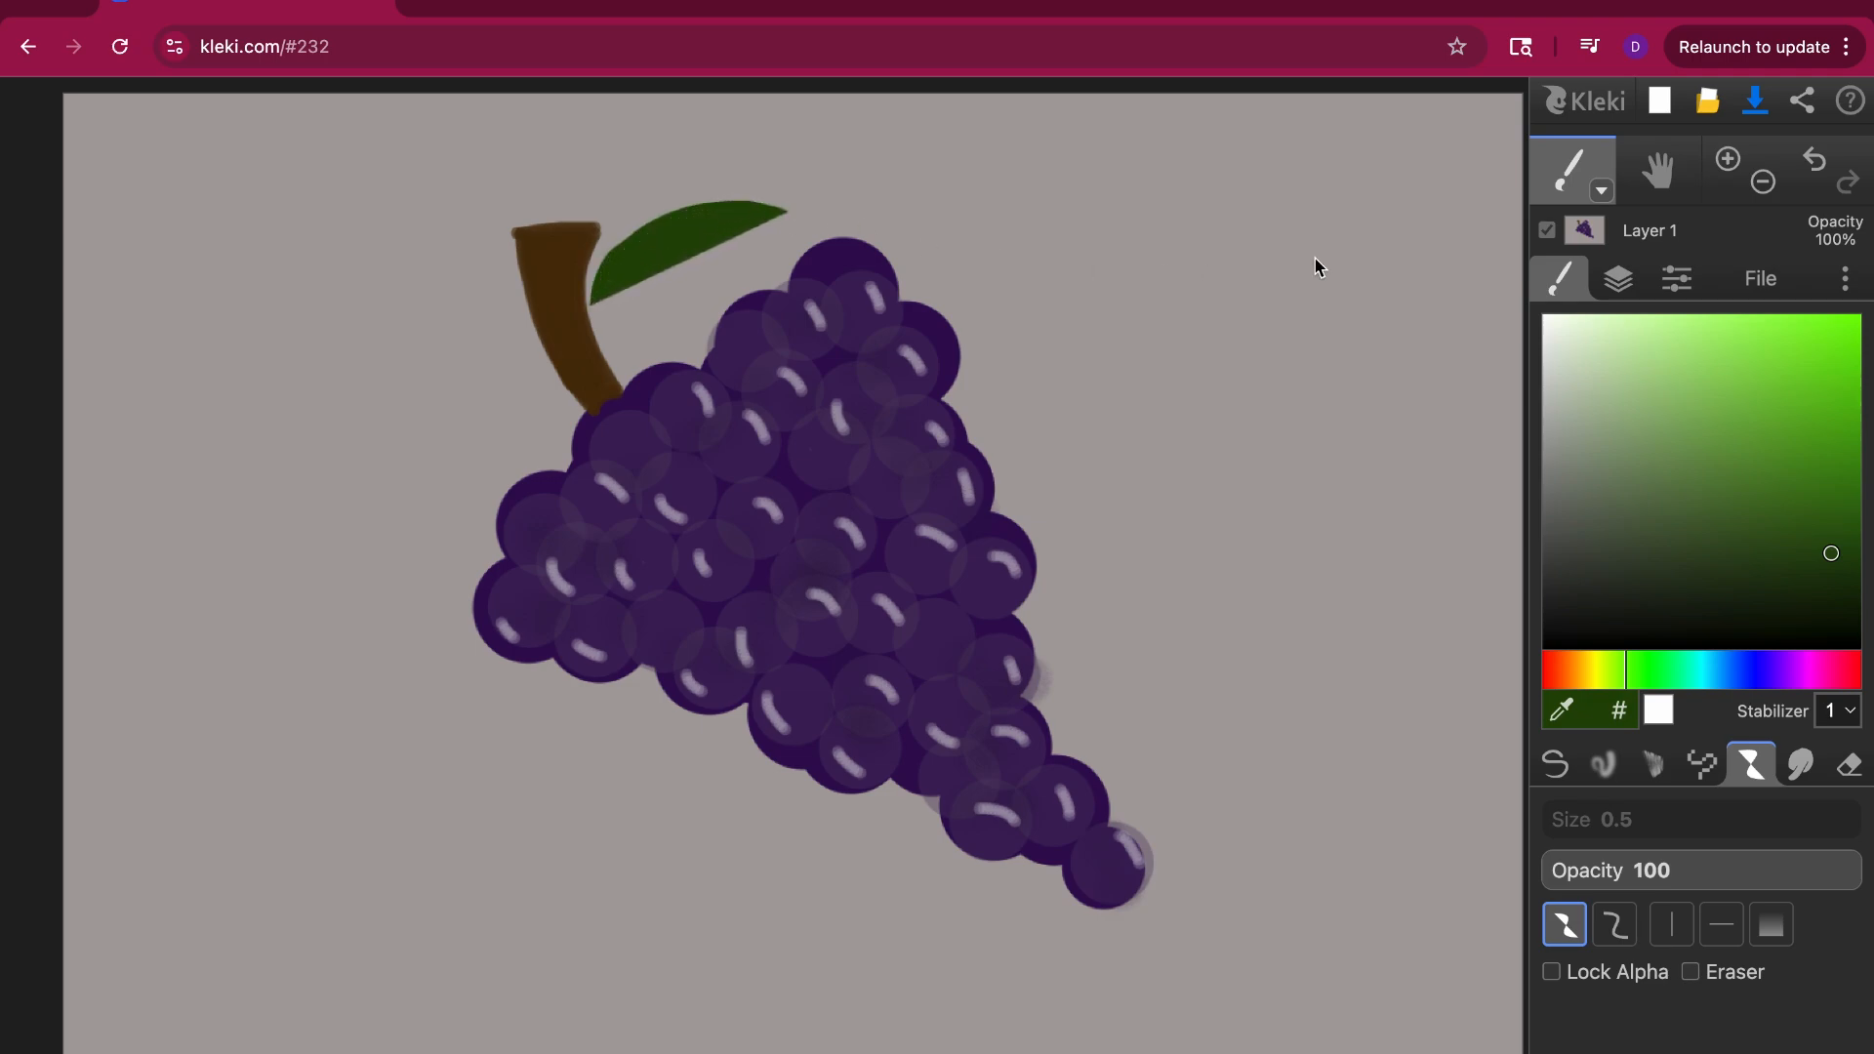
pyautogui.click(1816, 166)
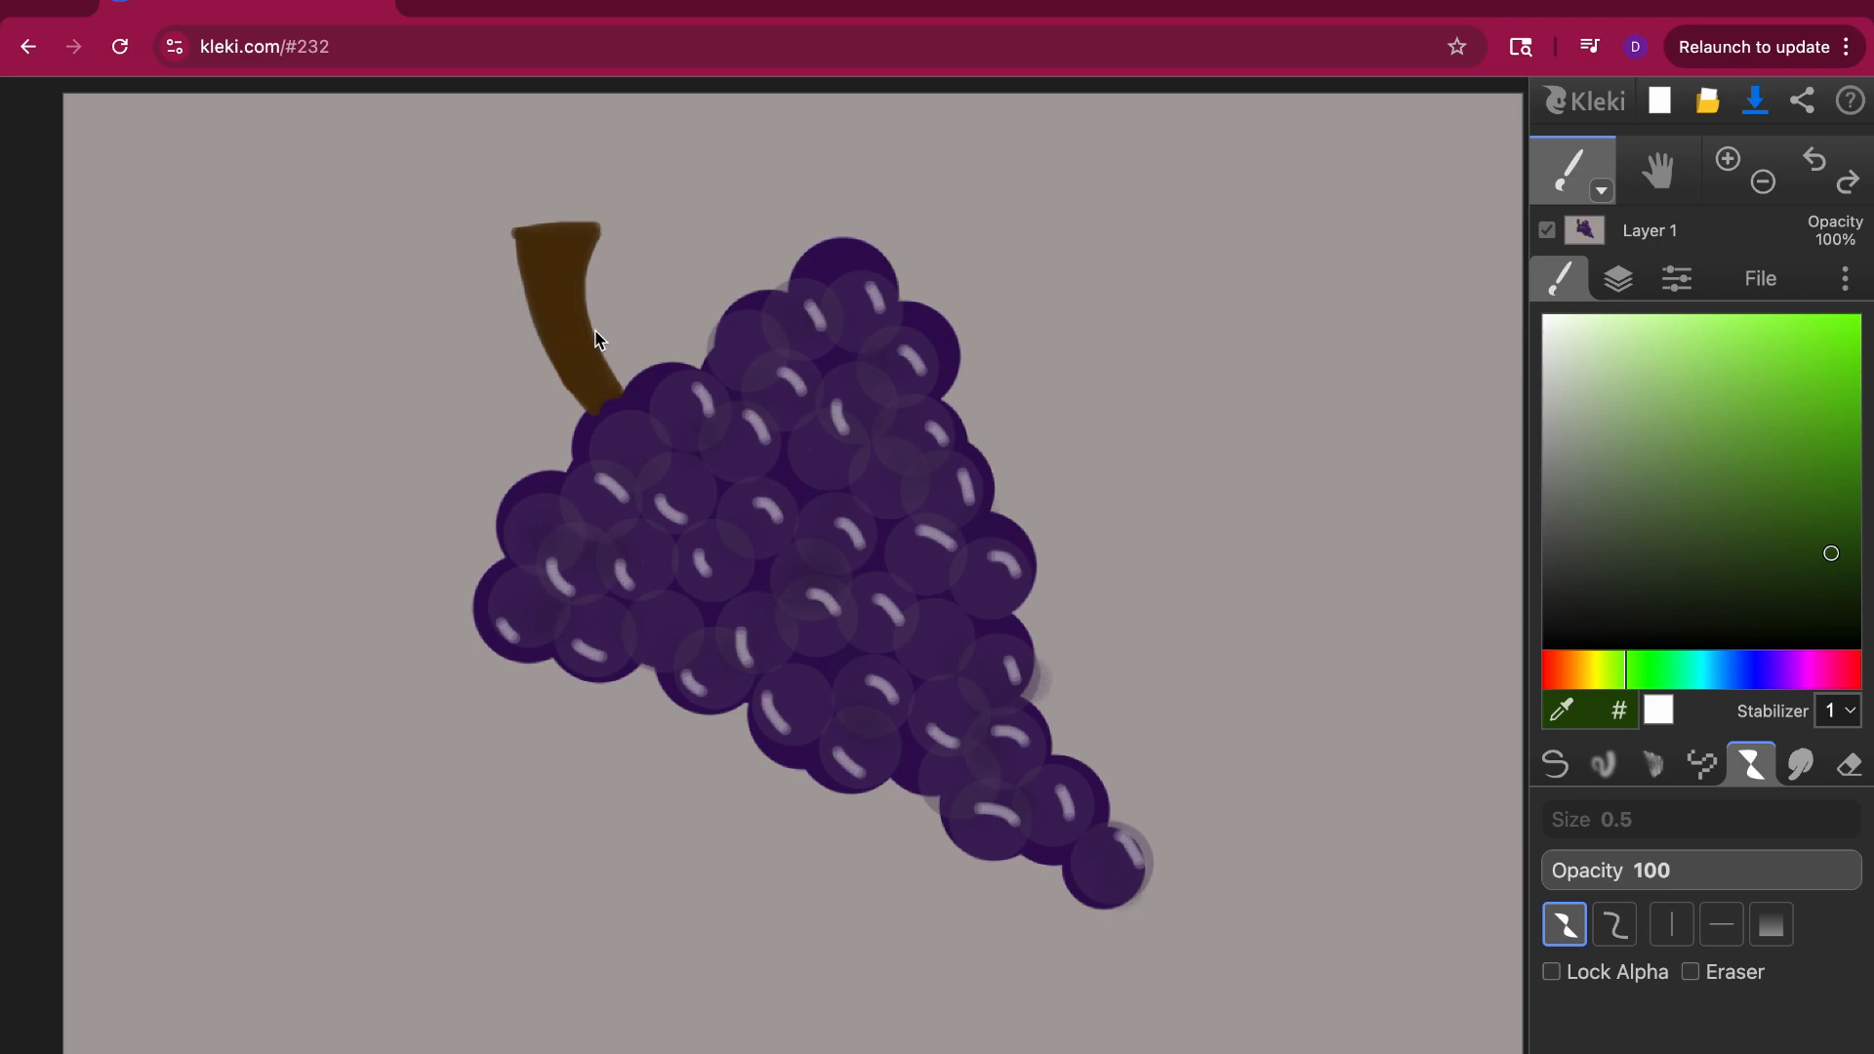
pyautogui.moveTo(596, 326)
pyautogui.mouseDown()
pyautogui.moveTo(617, 293)
pyautogui.moveTo(724, 239)
pyautogui.mouseUp()
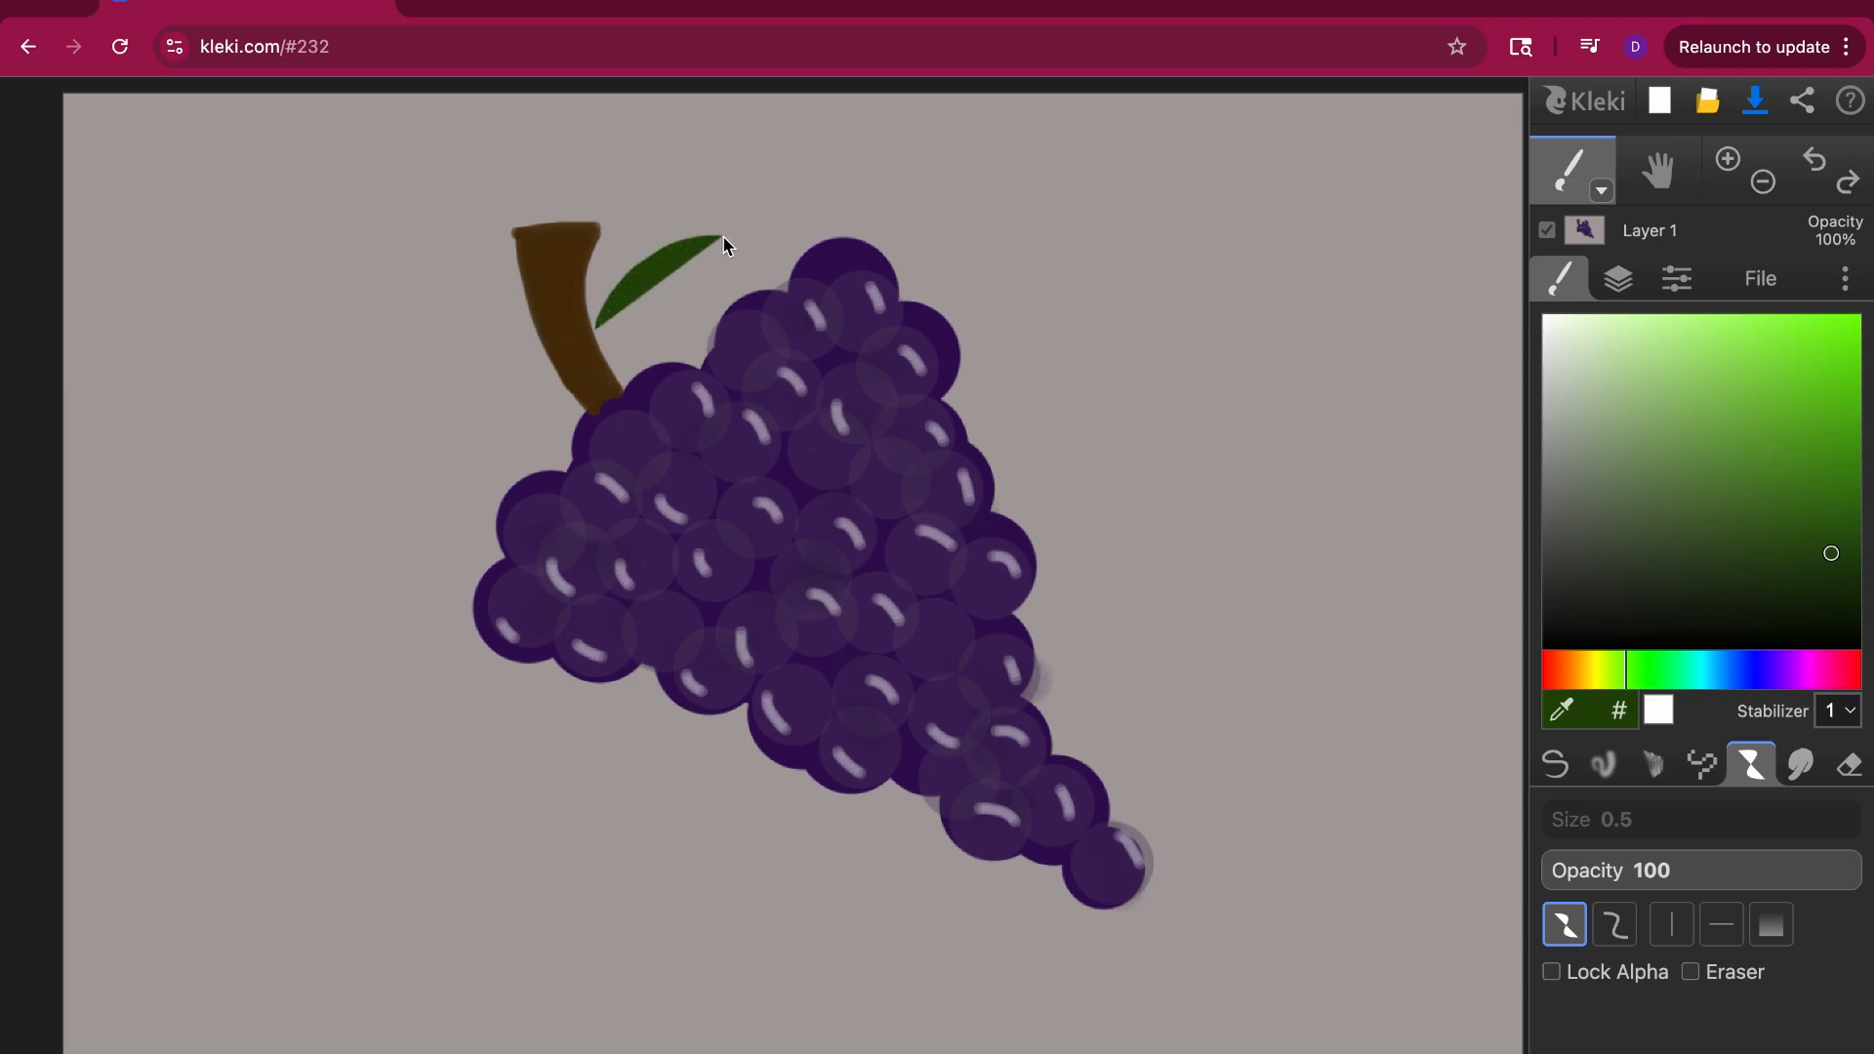
pyautogui.click(1816, 166)
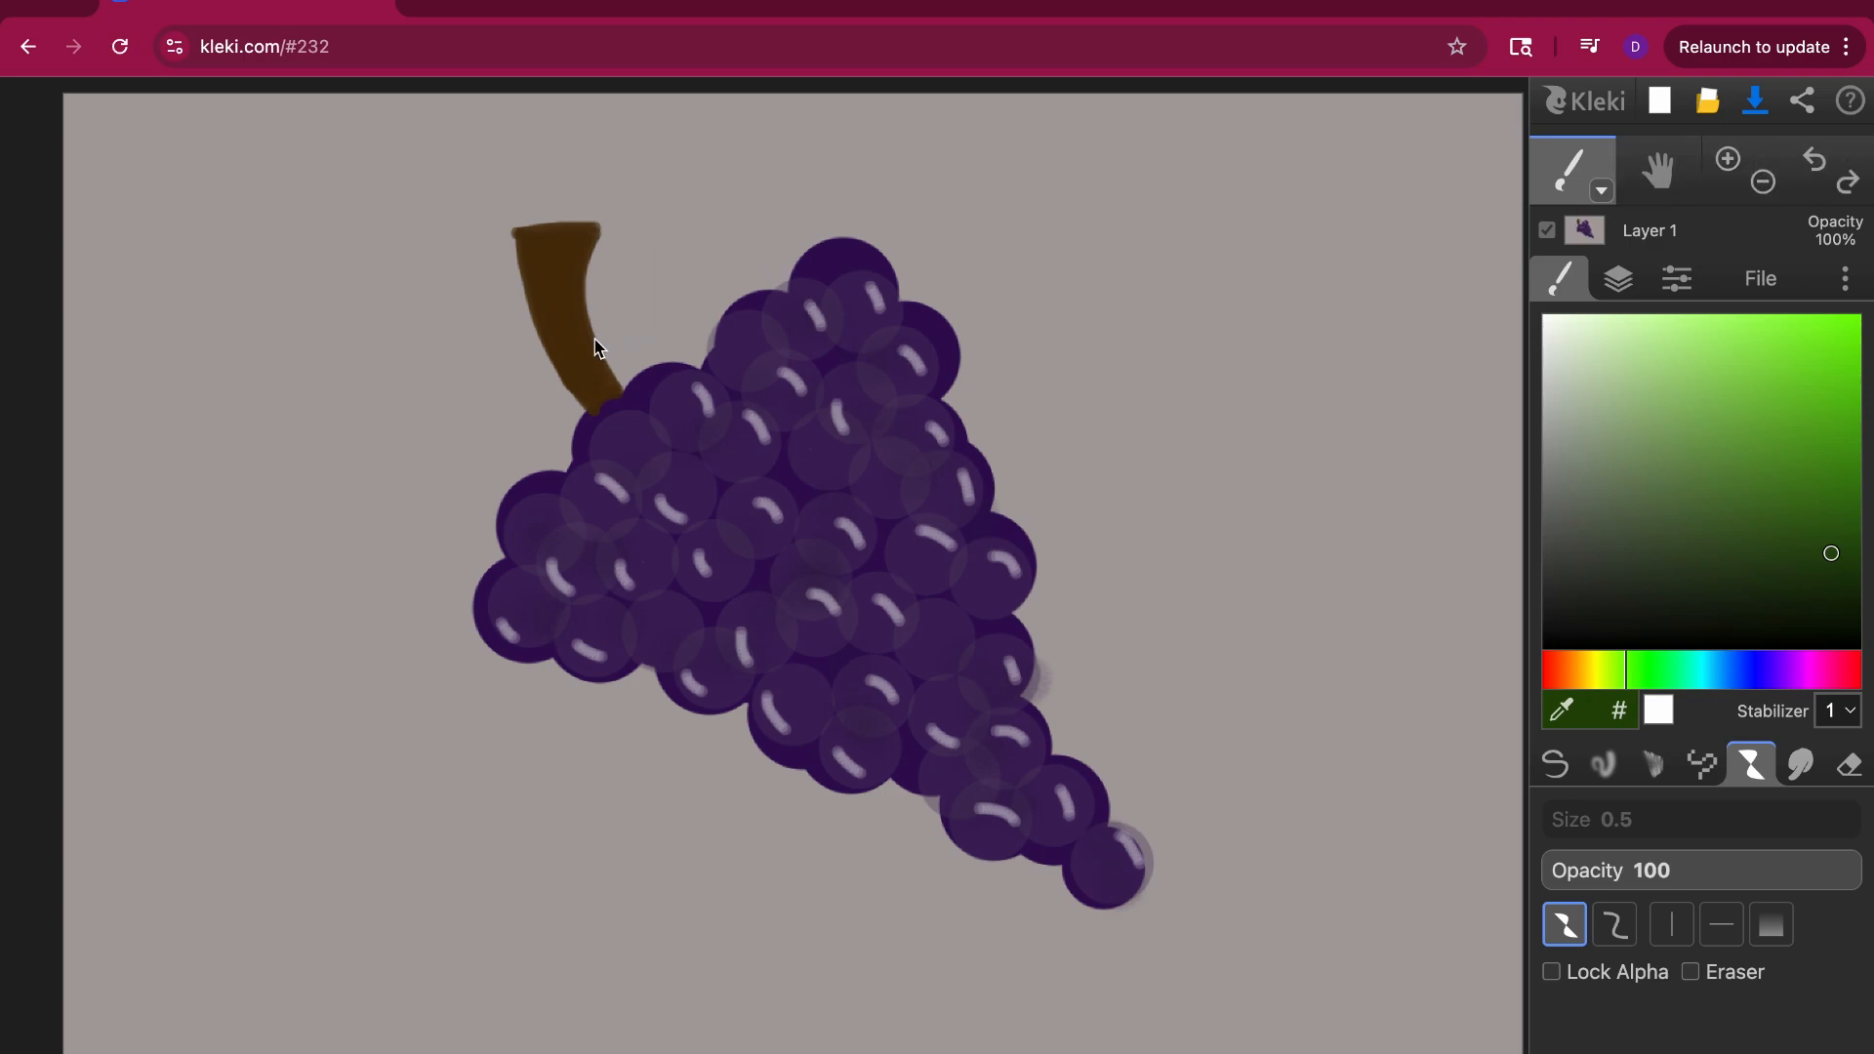
# Step: Draw pointed dark green leaves growing from the stem, two on its right side and a small one on its left
pyautogui.moveTo(598, 337); pyautogui.dragTo(625, 285)
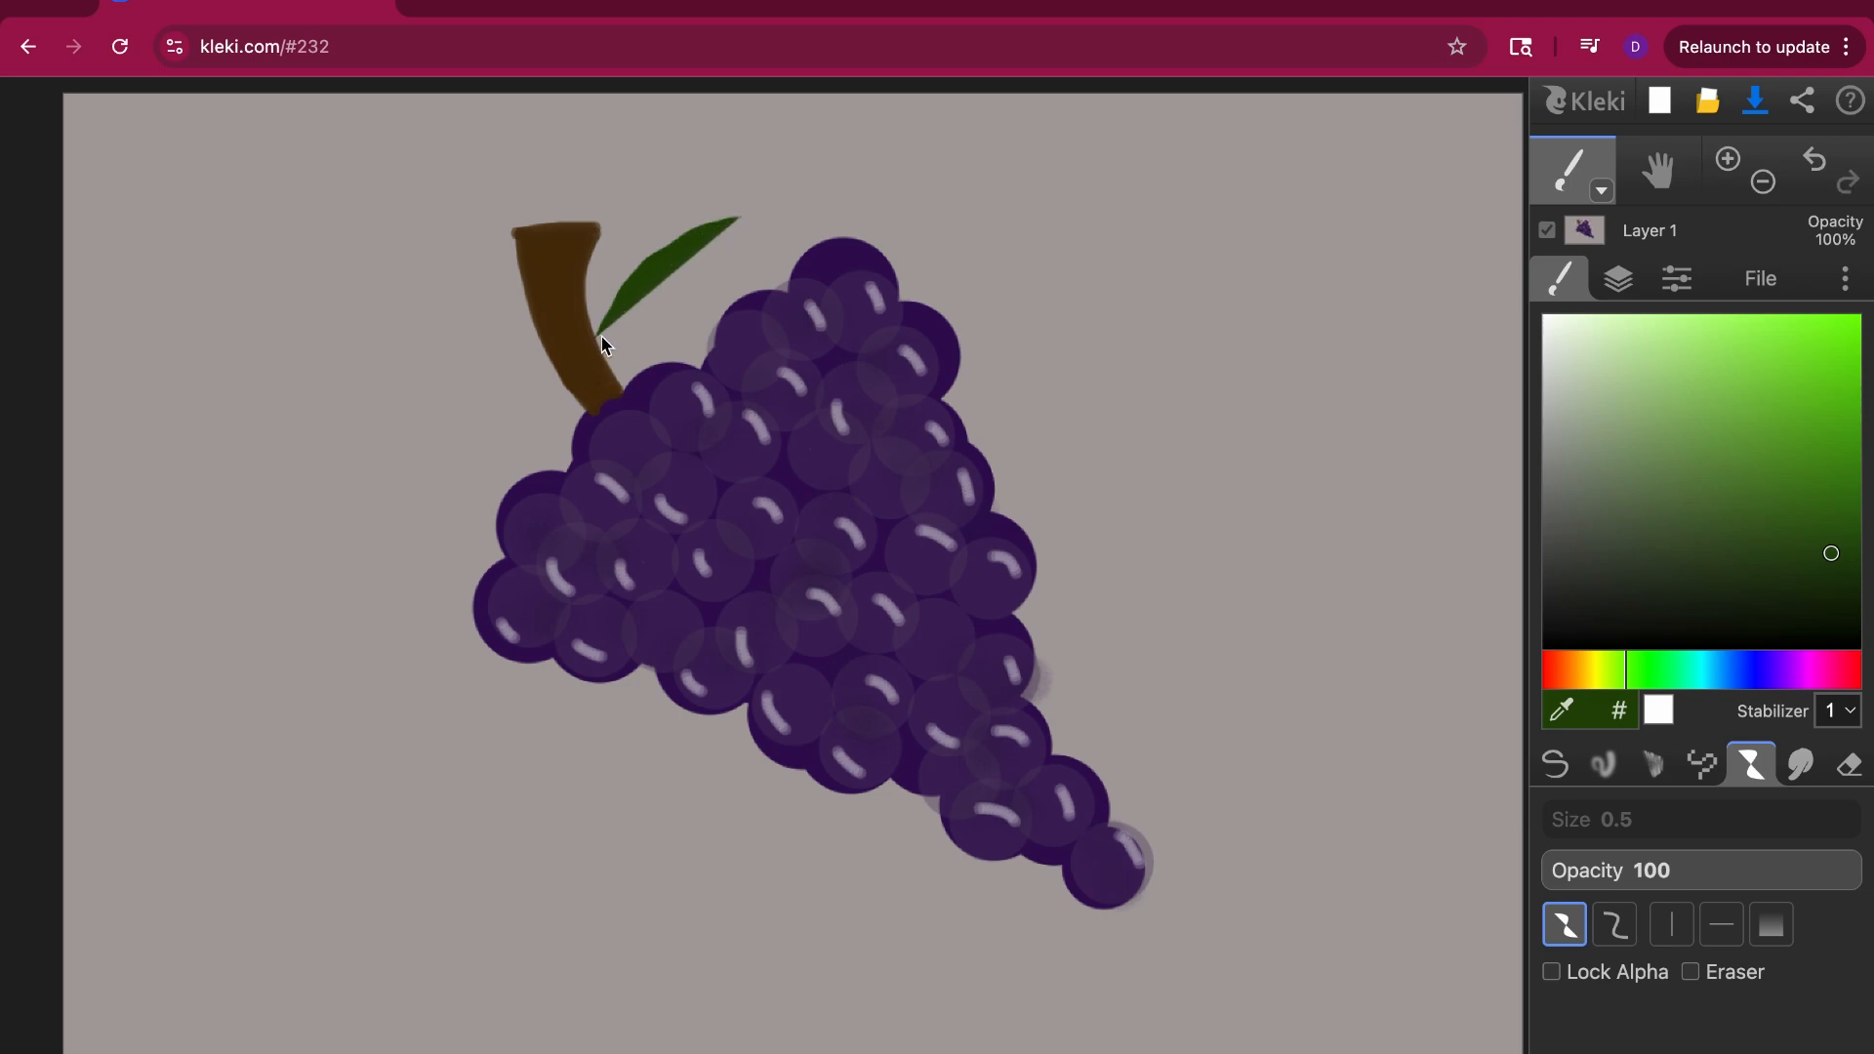
pyautogui.moveTo(602, 337)
pyautogui.mouseDown()
pyautogui.moveTo(739, 293)
pyautogui.moveTo(781, 359)
pyautogui.mouseUp()
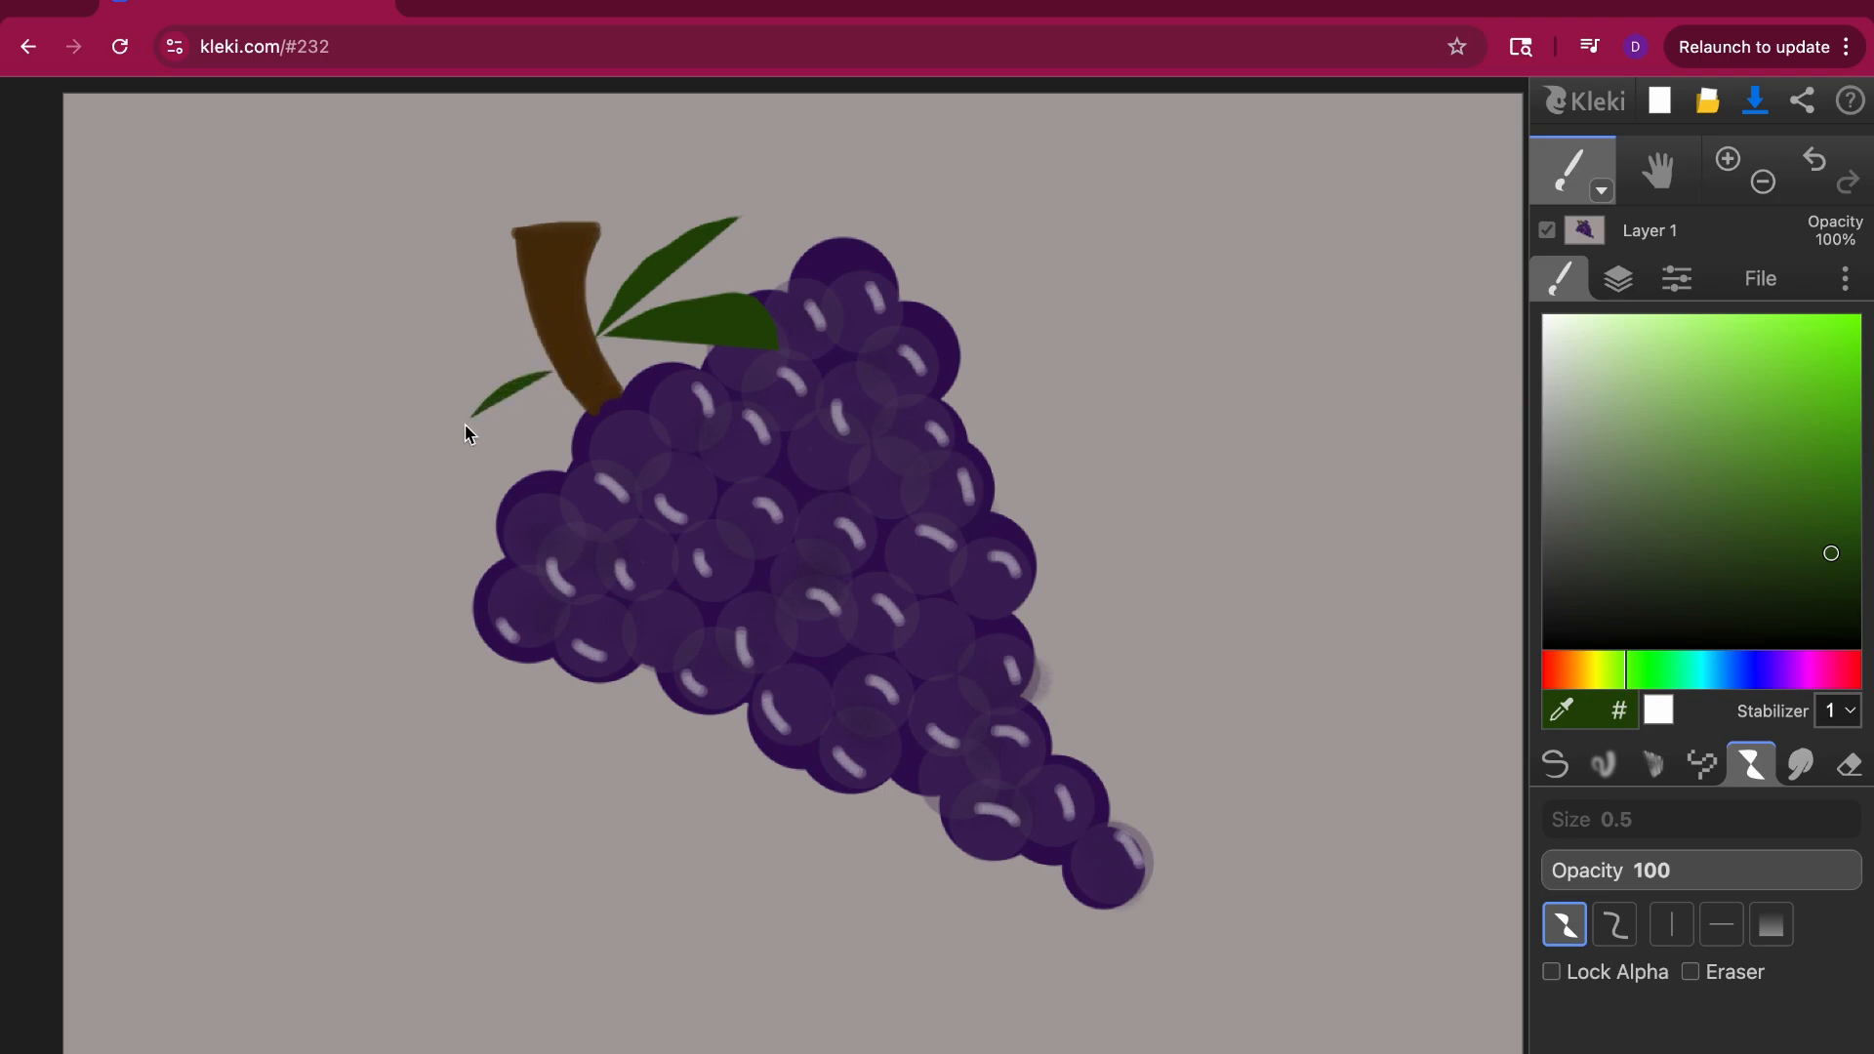
pyautogui.moveTo(548, 375)
pyautogui.mouseDown()
pyautogui.moveTo(435, 515)
pyautogui.moveTo(430, 557)
pyautogui.moveTo(514, 472)
pyautogui.mouseUp()
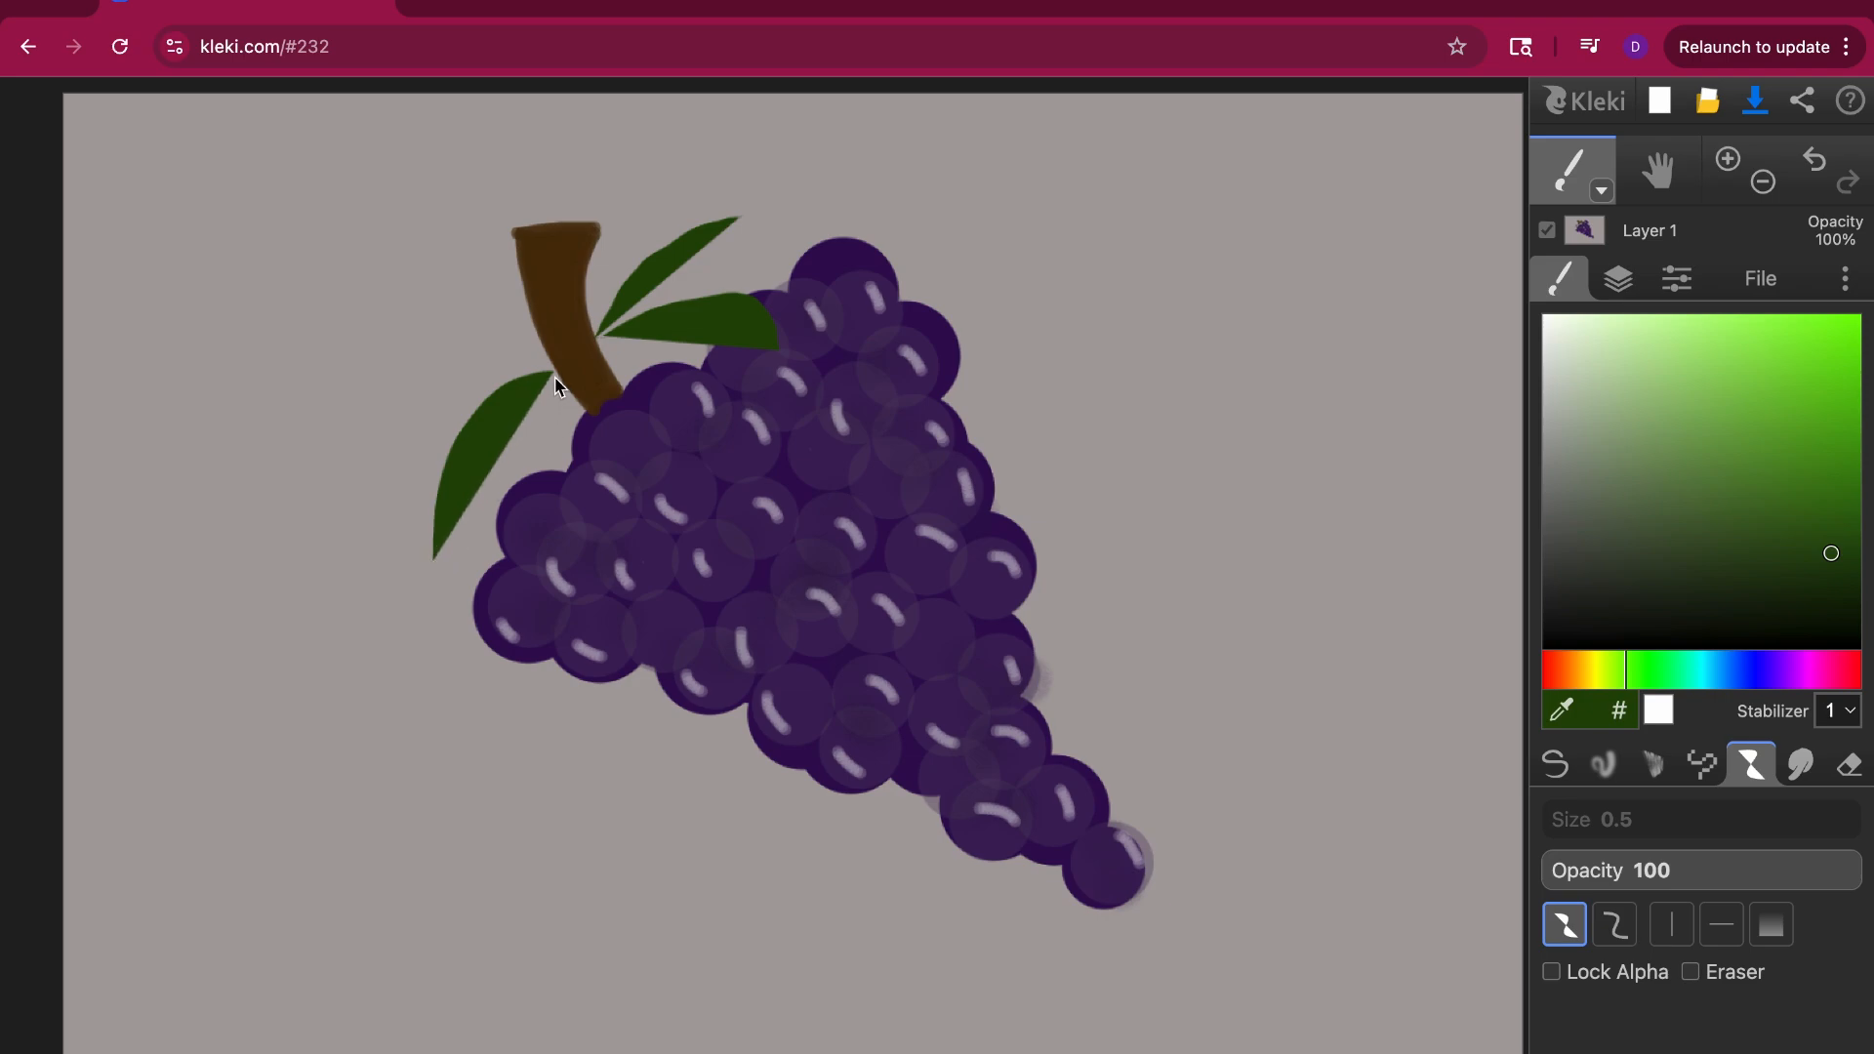
pyautogui.moveTo(554, 380)
pyautogui.mouseDown()
pyautogui.moveTo(446, 349)
pyautogui.moveTo(367, 420)
pyautogui.mouseUp()
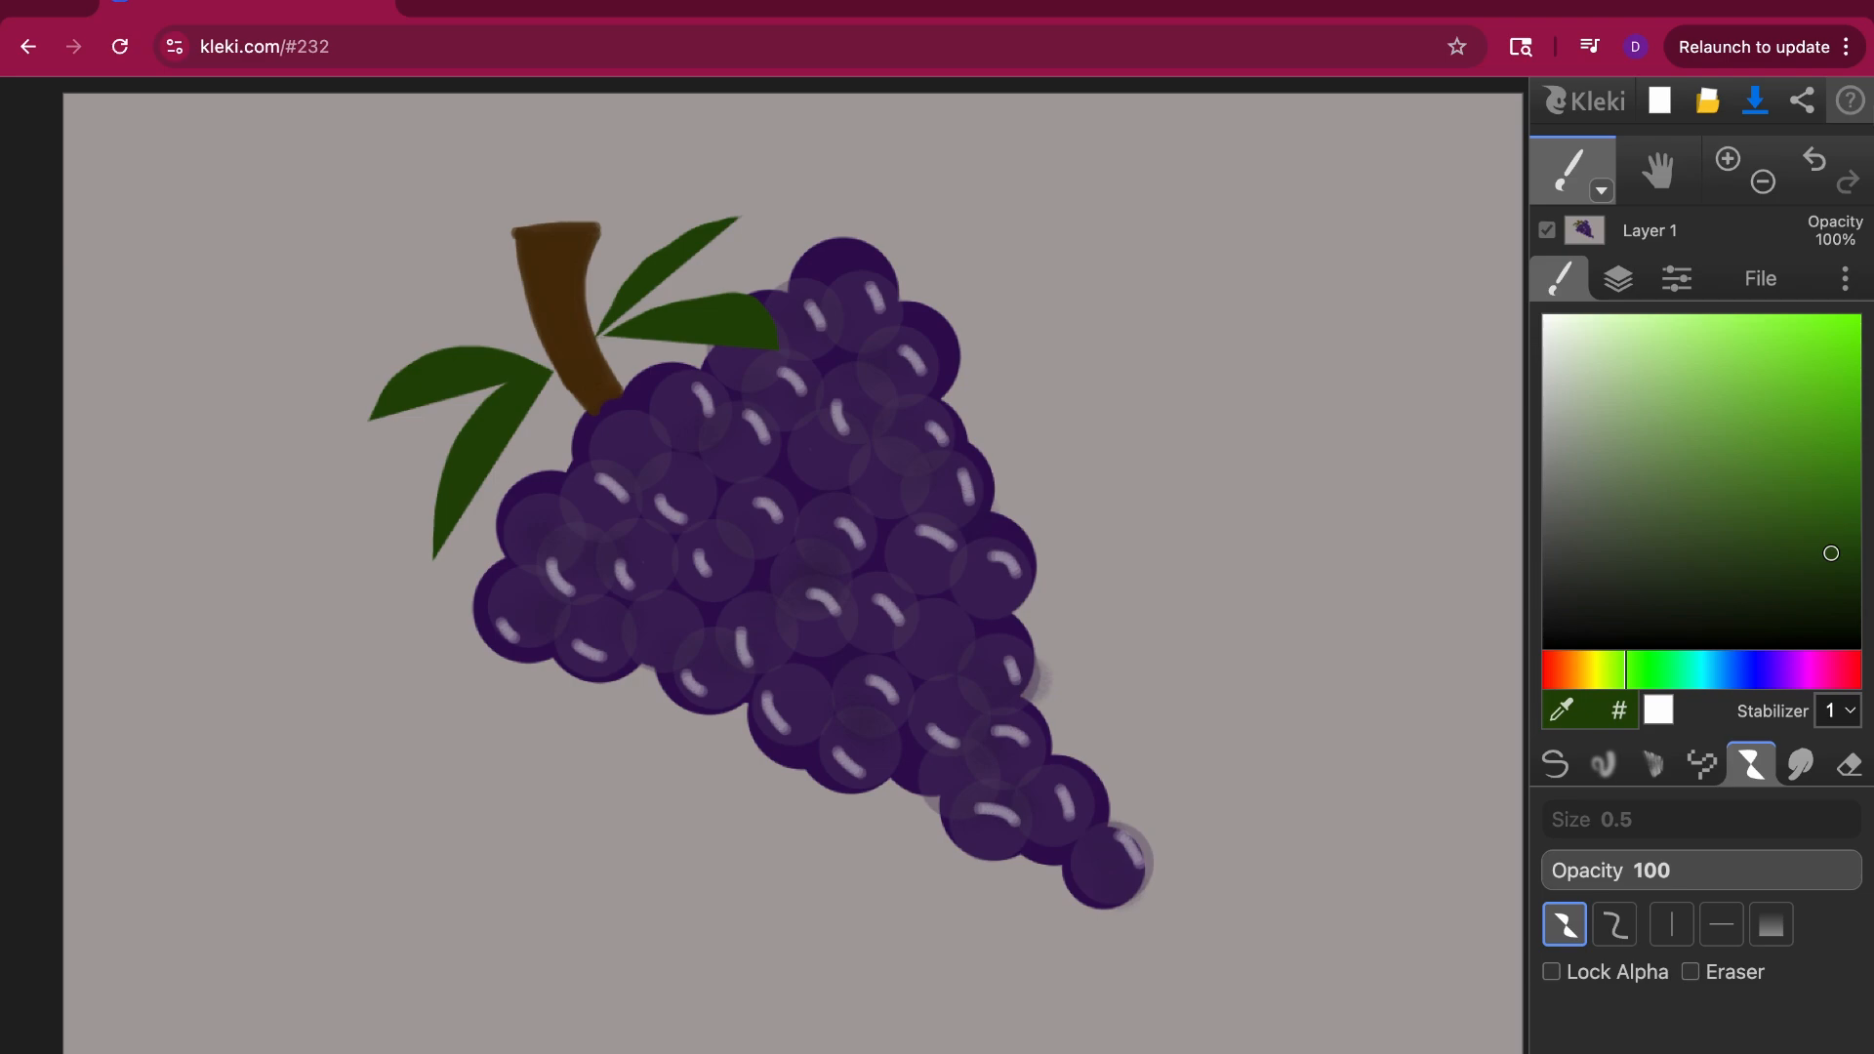
pyautogui.click(1818, 164)
pyautogui.click(1818, 164)
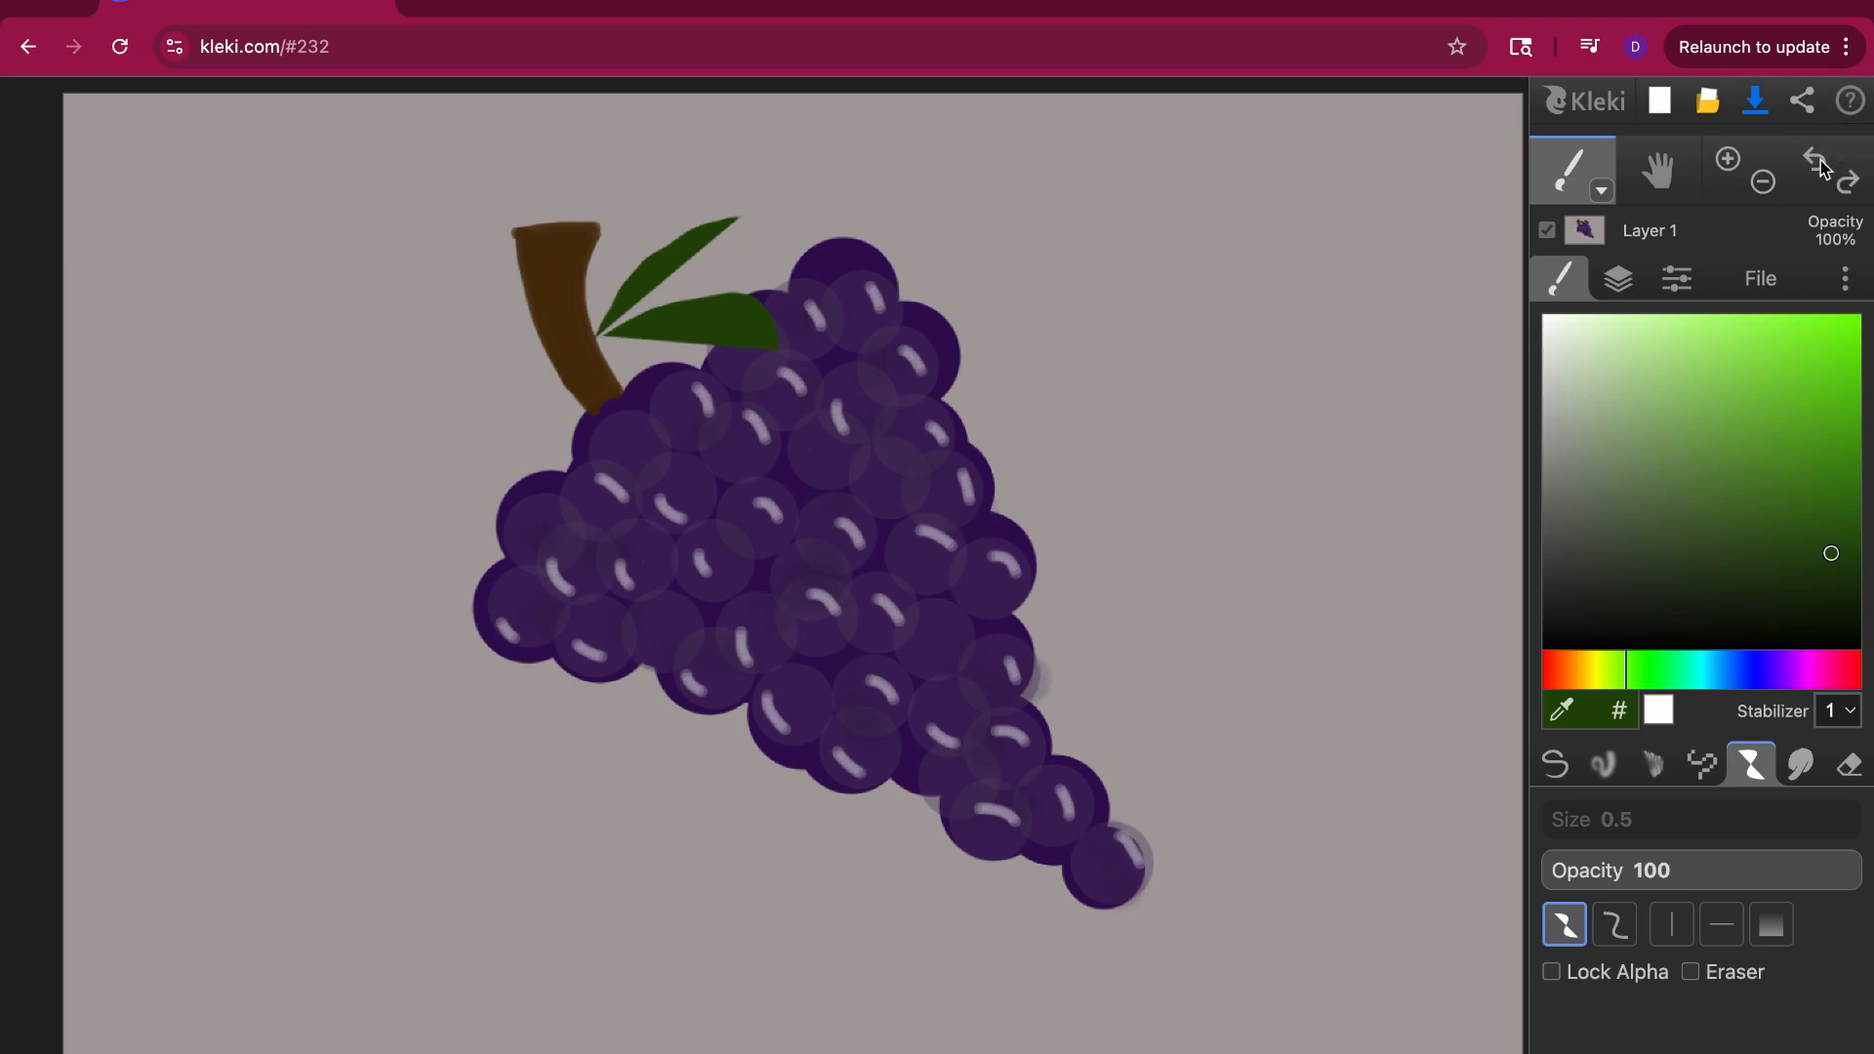
# Step: Undo the two dark green leaves on the stem's right side
pyautogui.click(1820, 168)
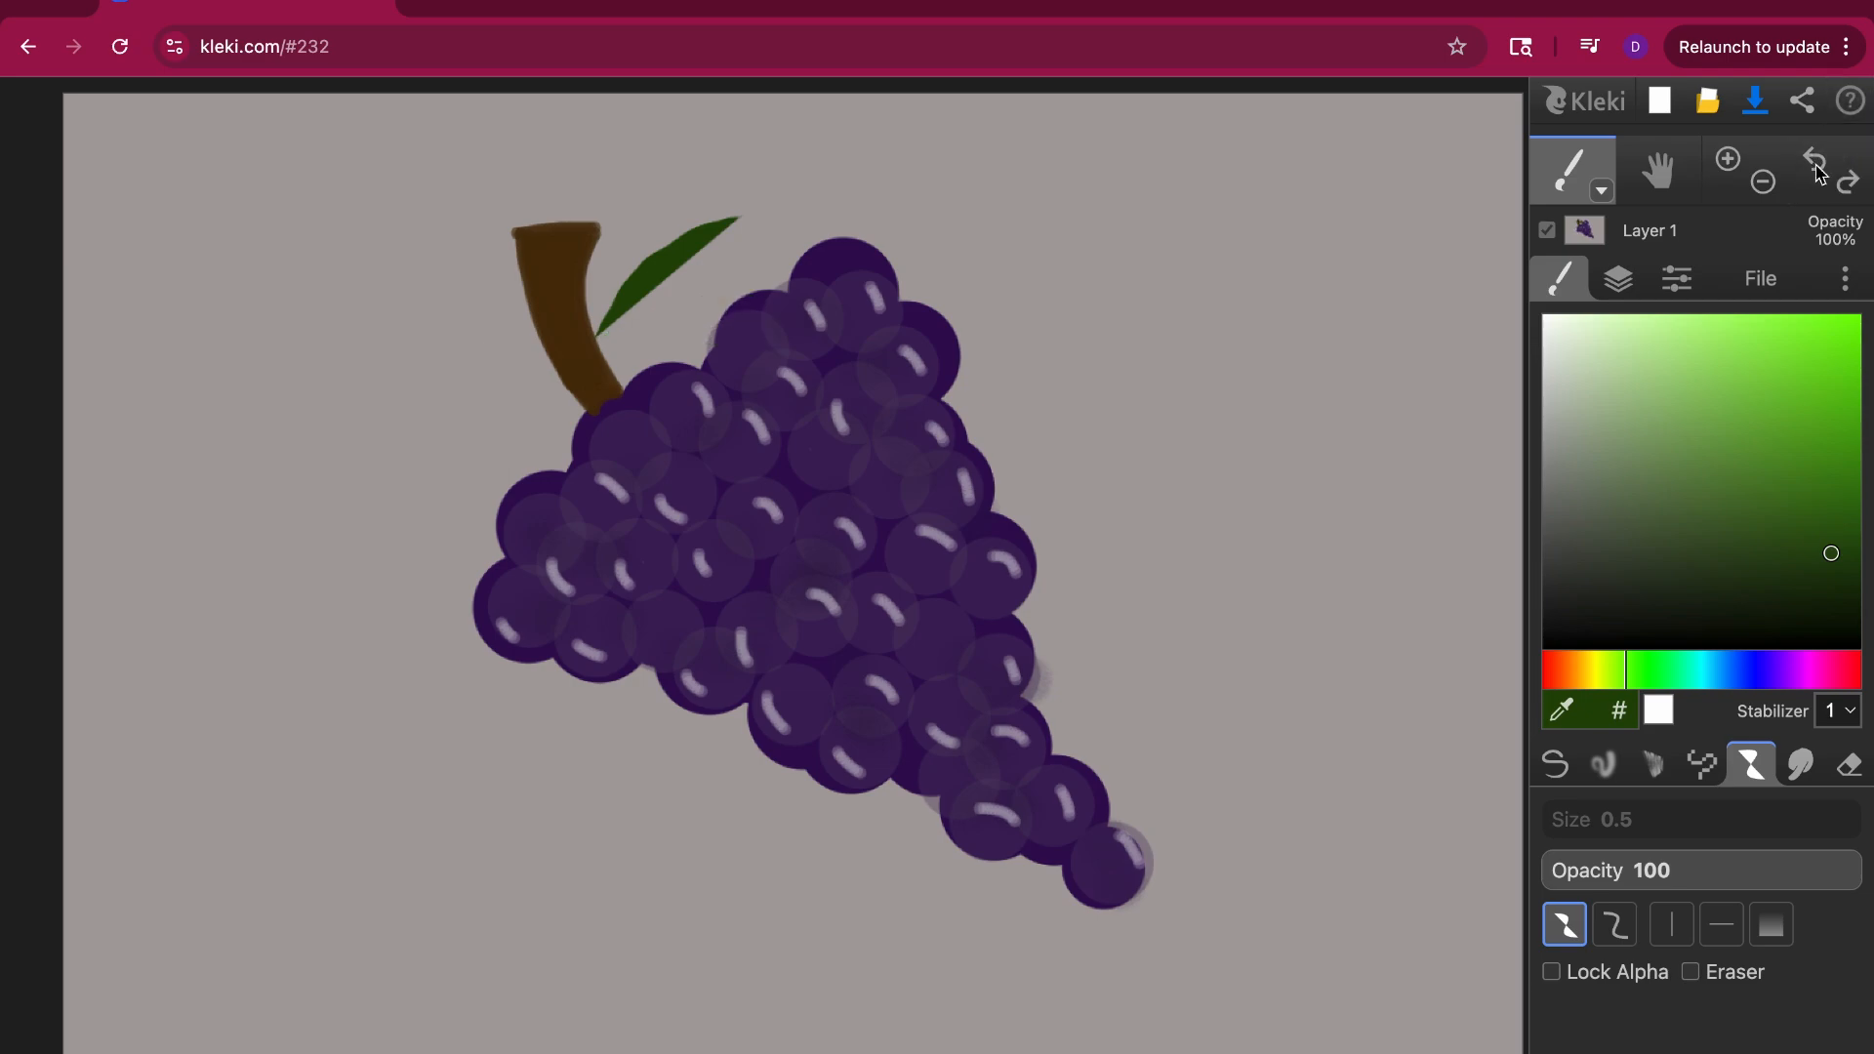
pyautogui.click(1817, 164)
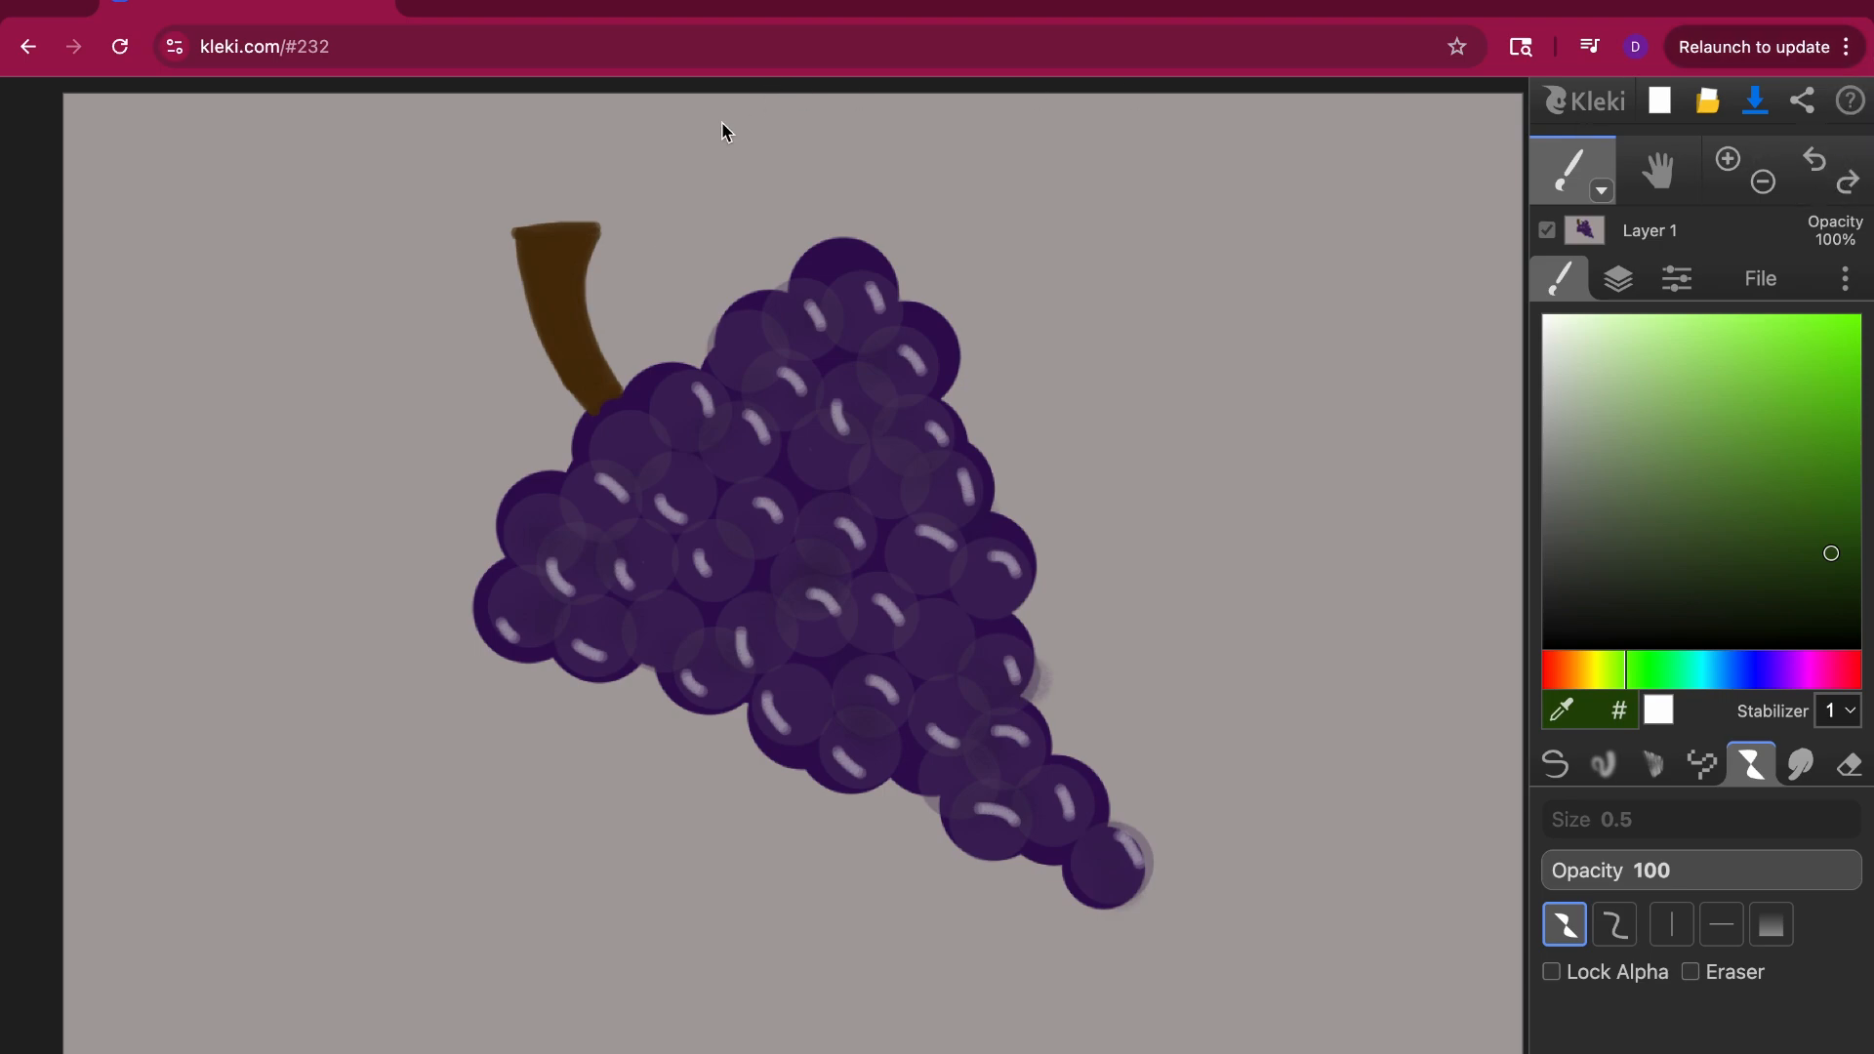
pyautogui.moveTo(590, 315); pyautogui.dragTo(604, 293)
pyautogui.moveTo(720, 261); pyautogui.dragTo(745, 284)
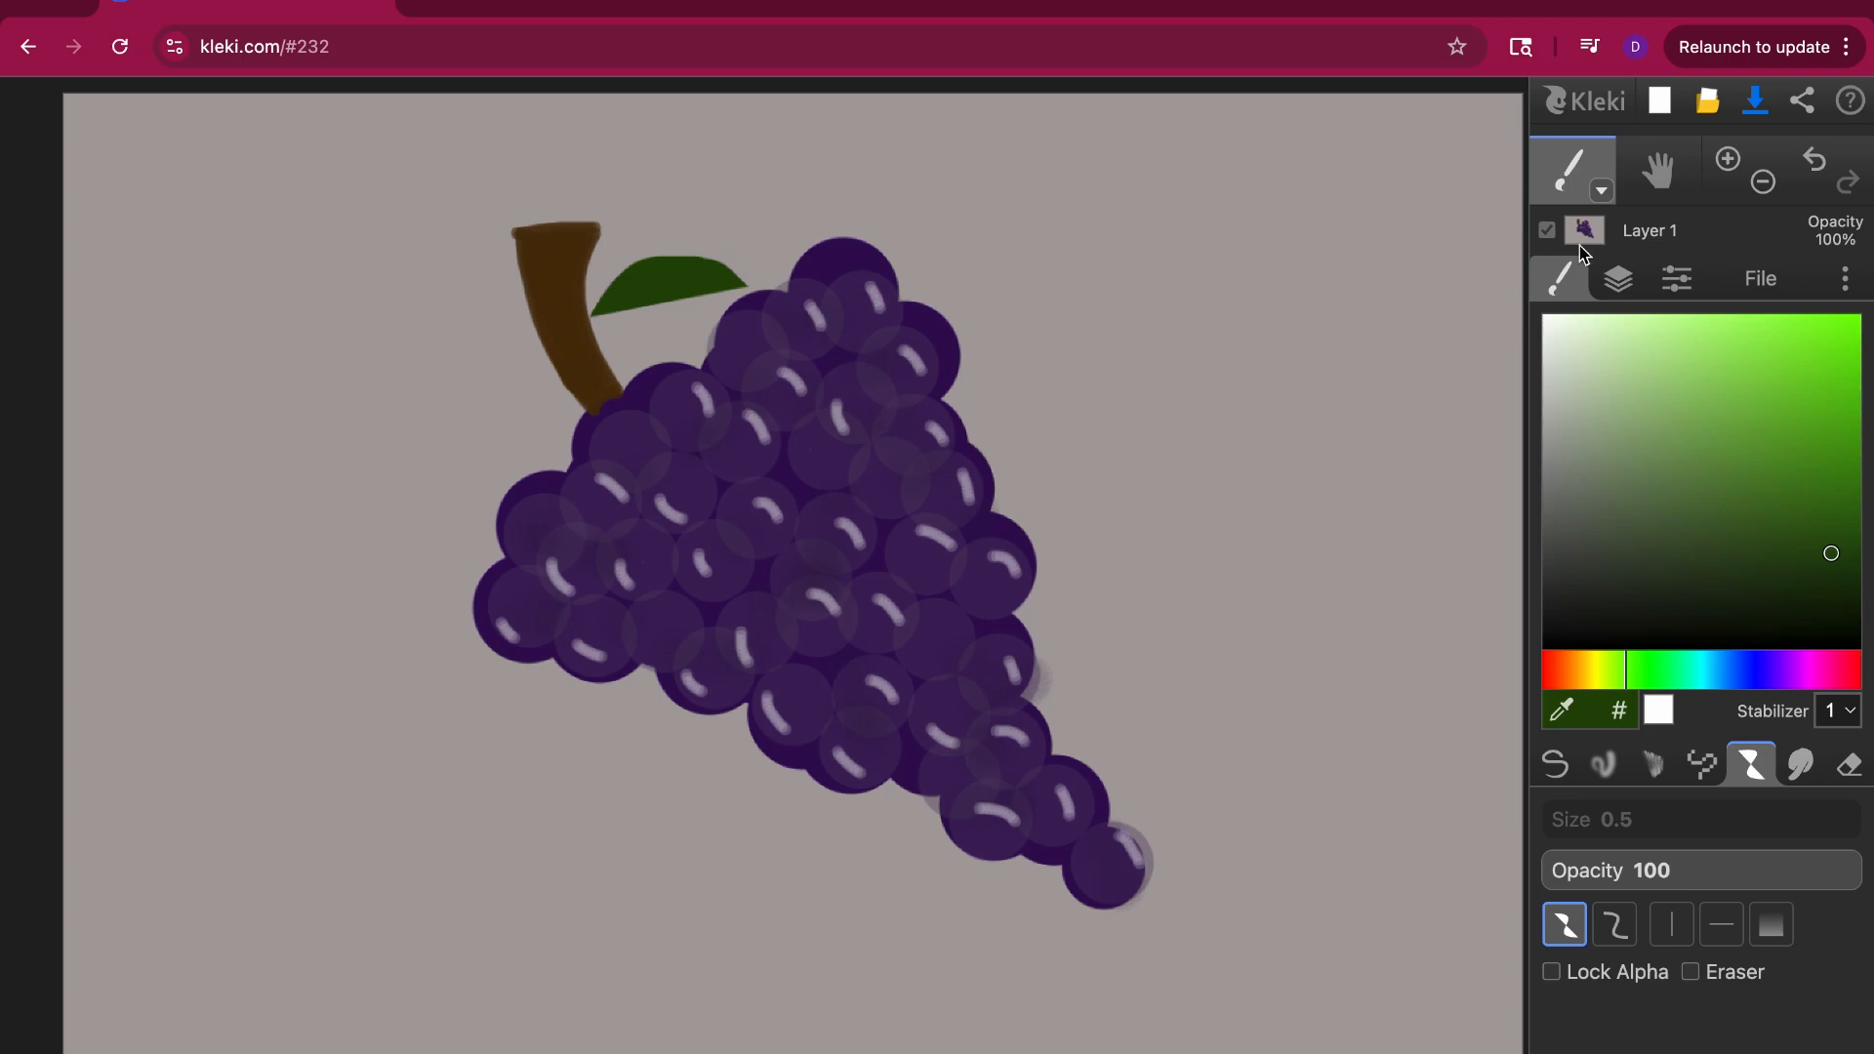
pyautogui.click(1820, 164)
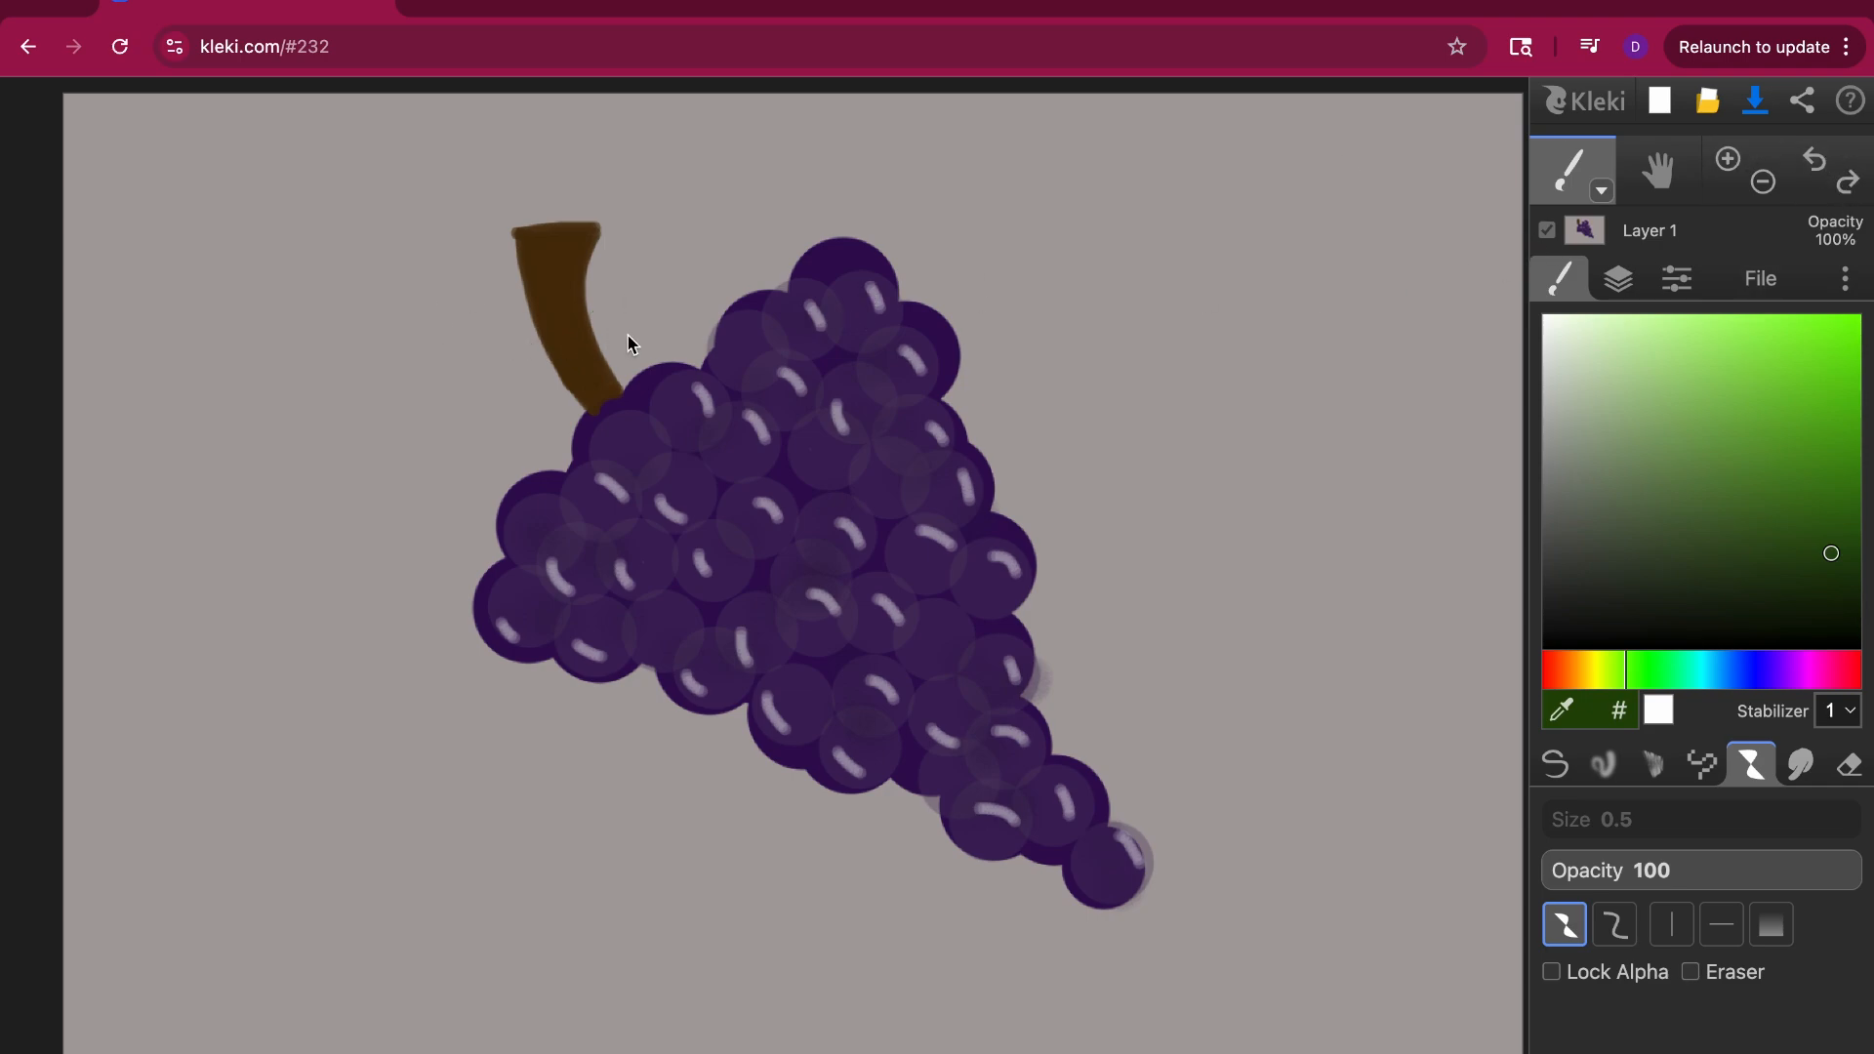
pyautogui.moveTo(596, 339)
pyautogui.mouseDown()
pyautogui.moveTo(669, 251)
pyautogui.moveTo(752, 256)
pyautogui.moveTo(610, 322)
pyautogui.moveTo(752, 259)
pyautogui.mouseUp()
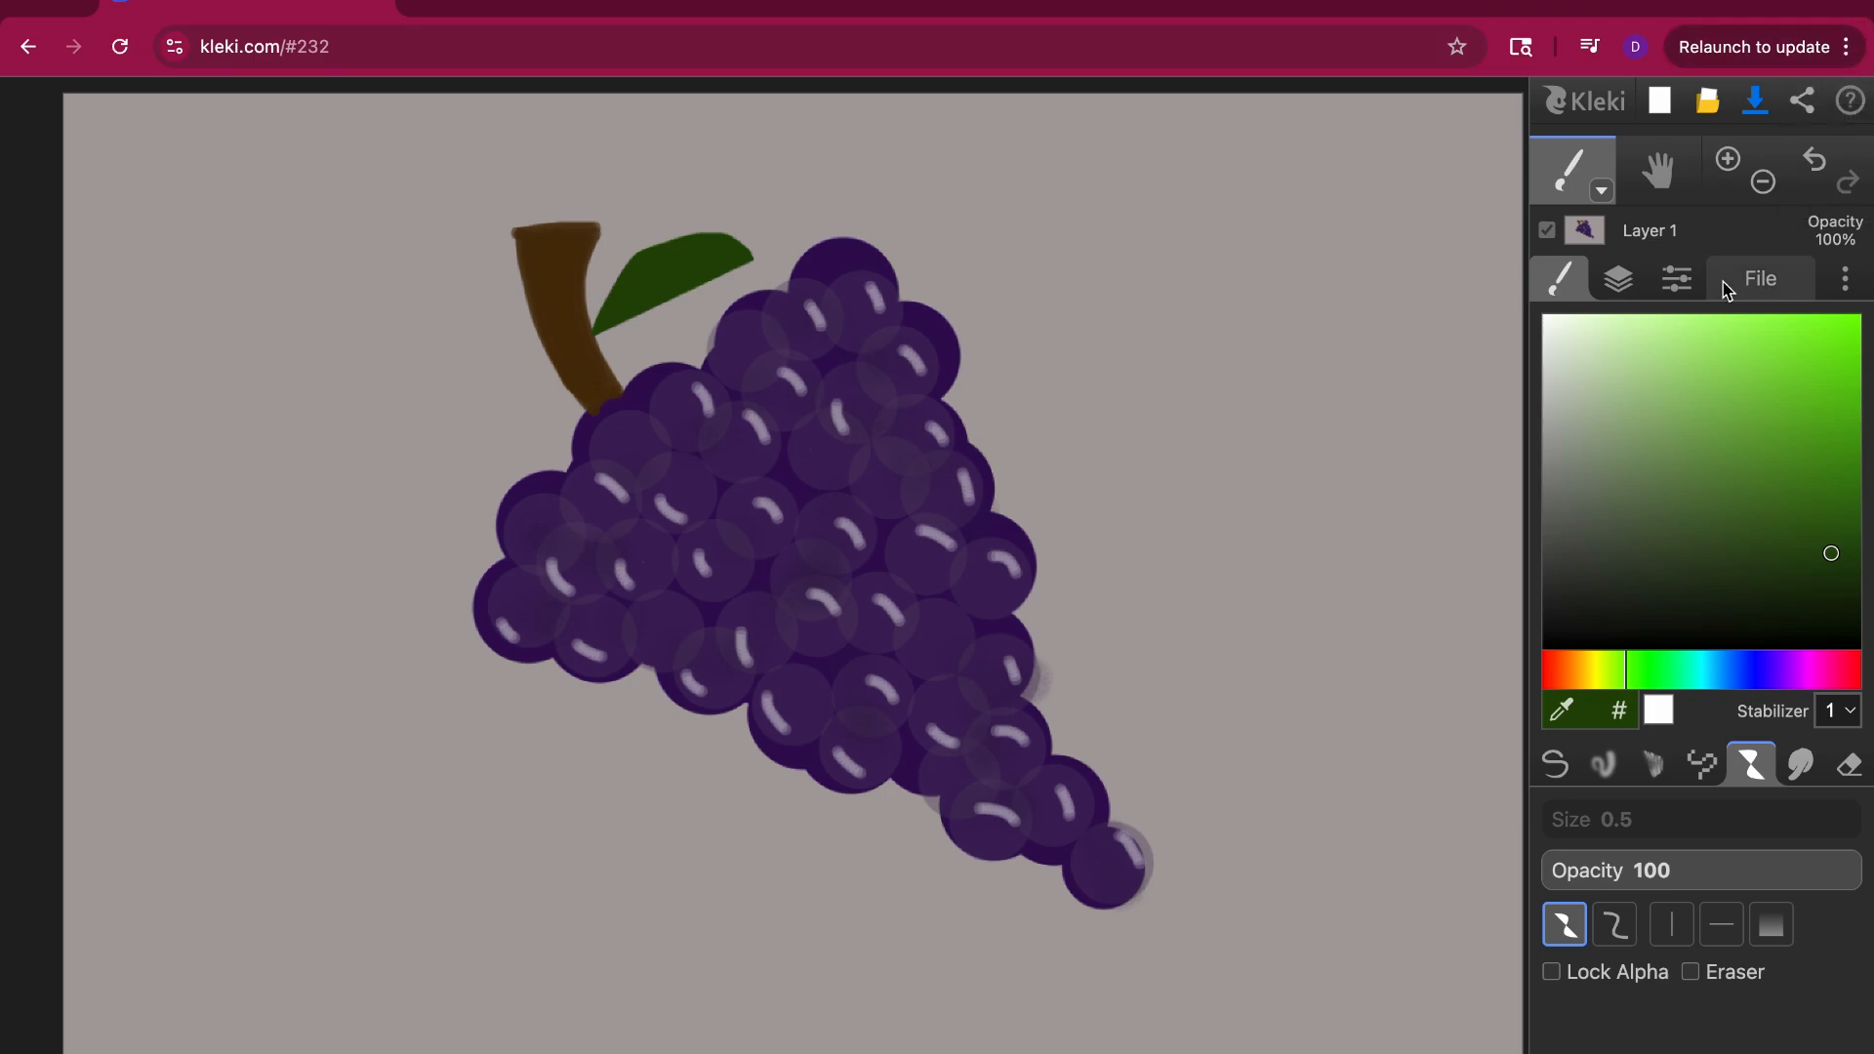
pyautogui.click(1814, 159)
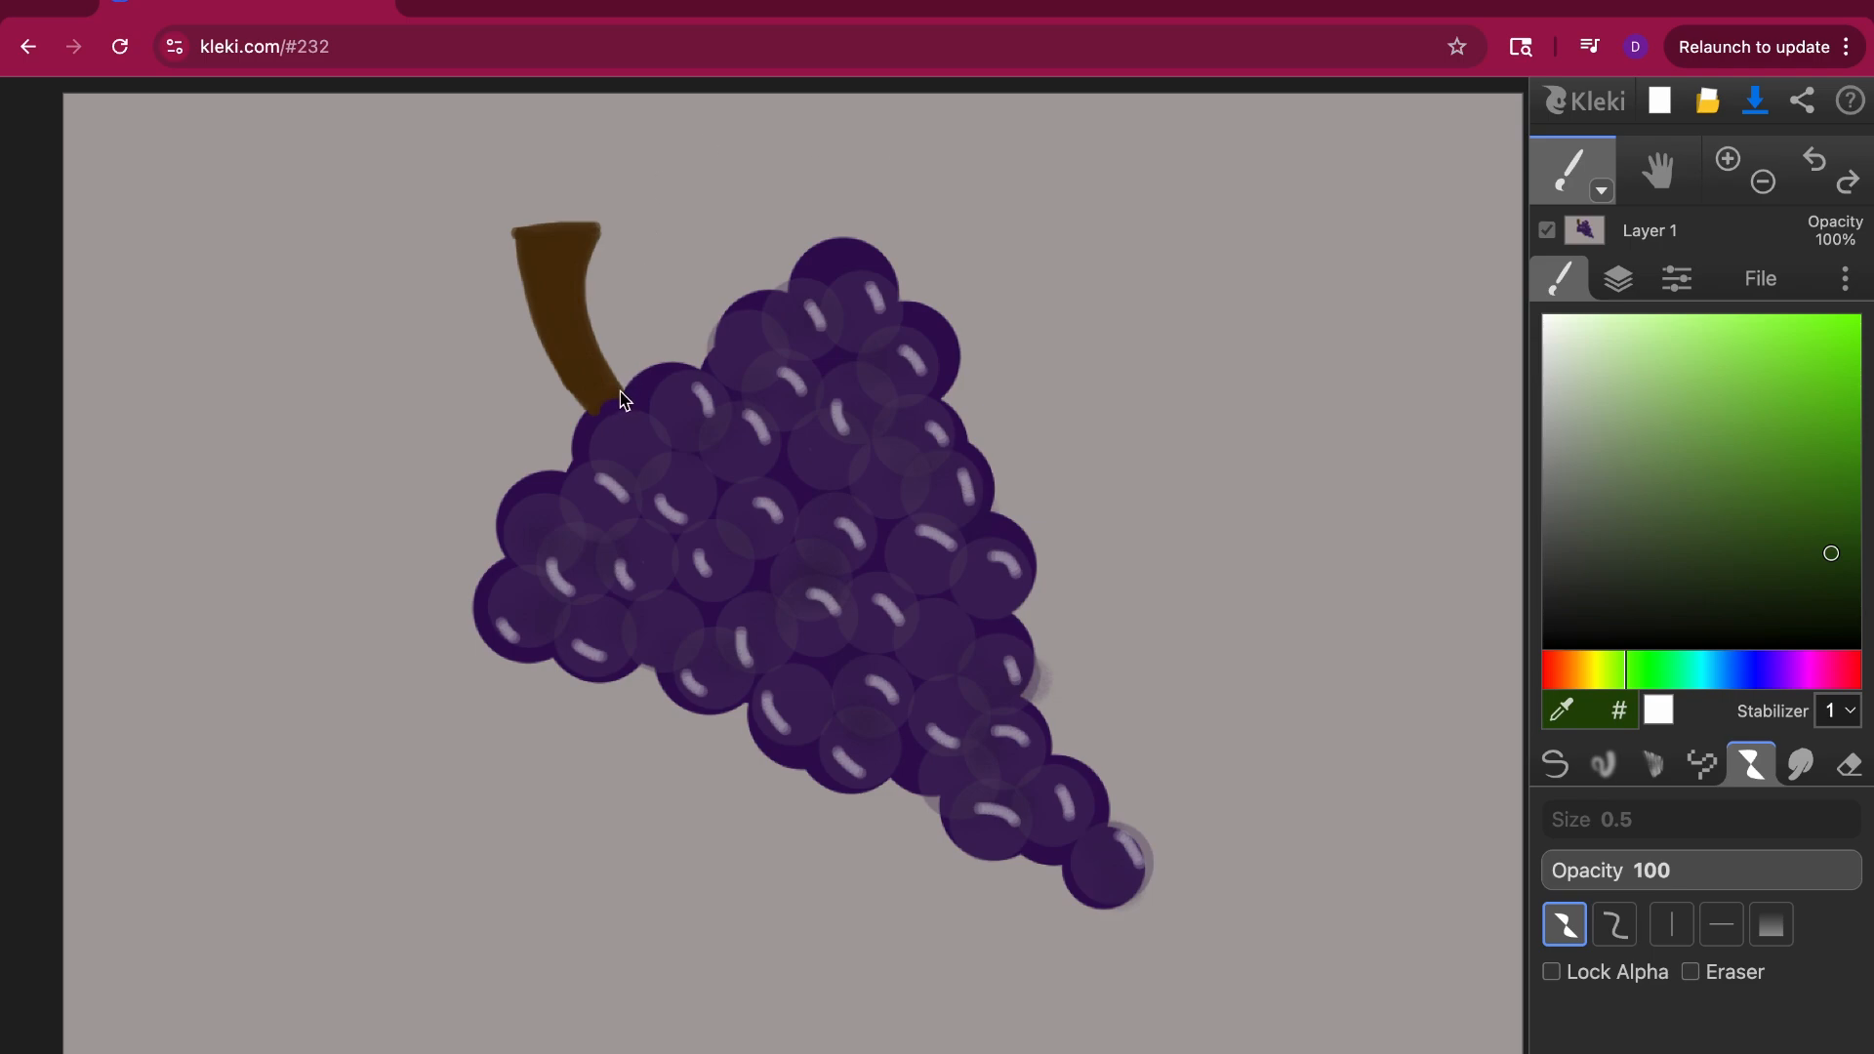
pyautogui.moveTo(619, 389)
pyautogui.mouseDown()
pyautogui.moveTo(647, 268)
pyautogui.moveTo(693, 225)
pyautogui.moveTo(753, 226)
pyautogui.moveTo(779, 256)
pyautogui.mouseUp()
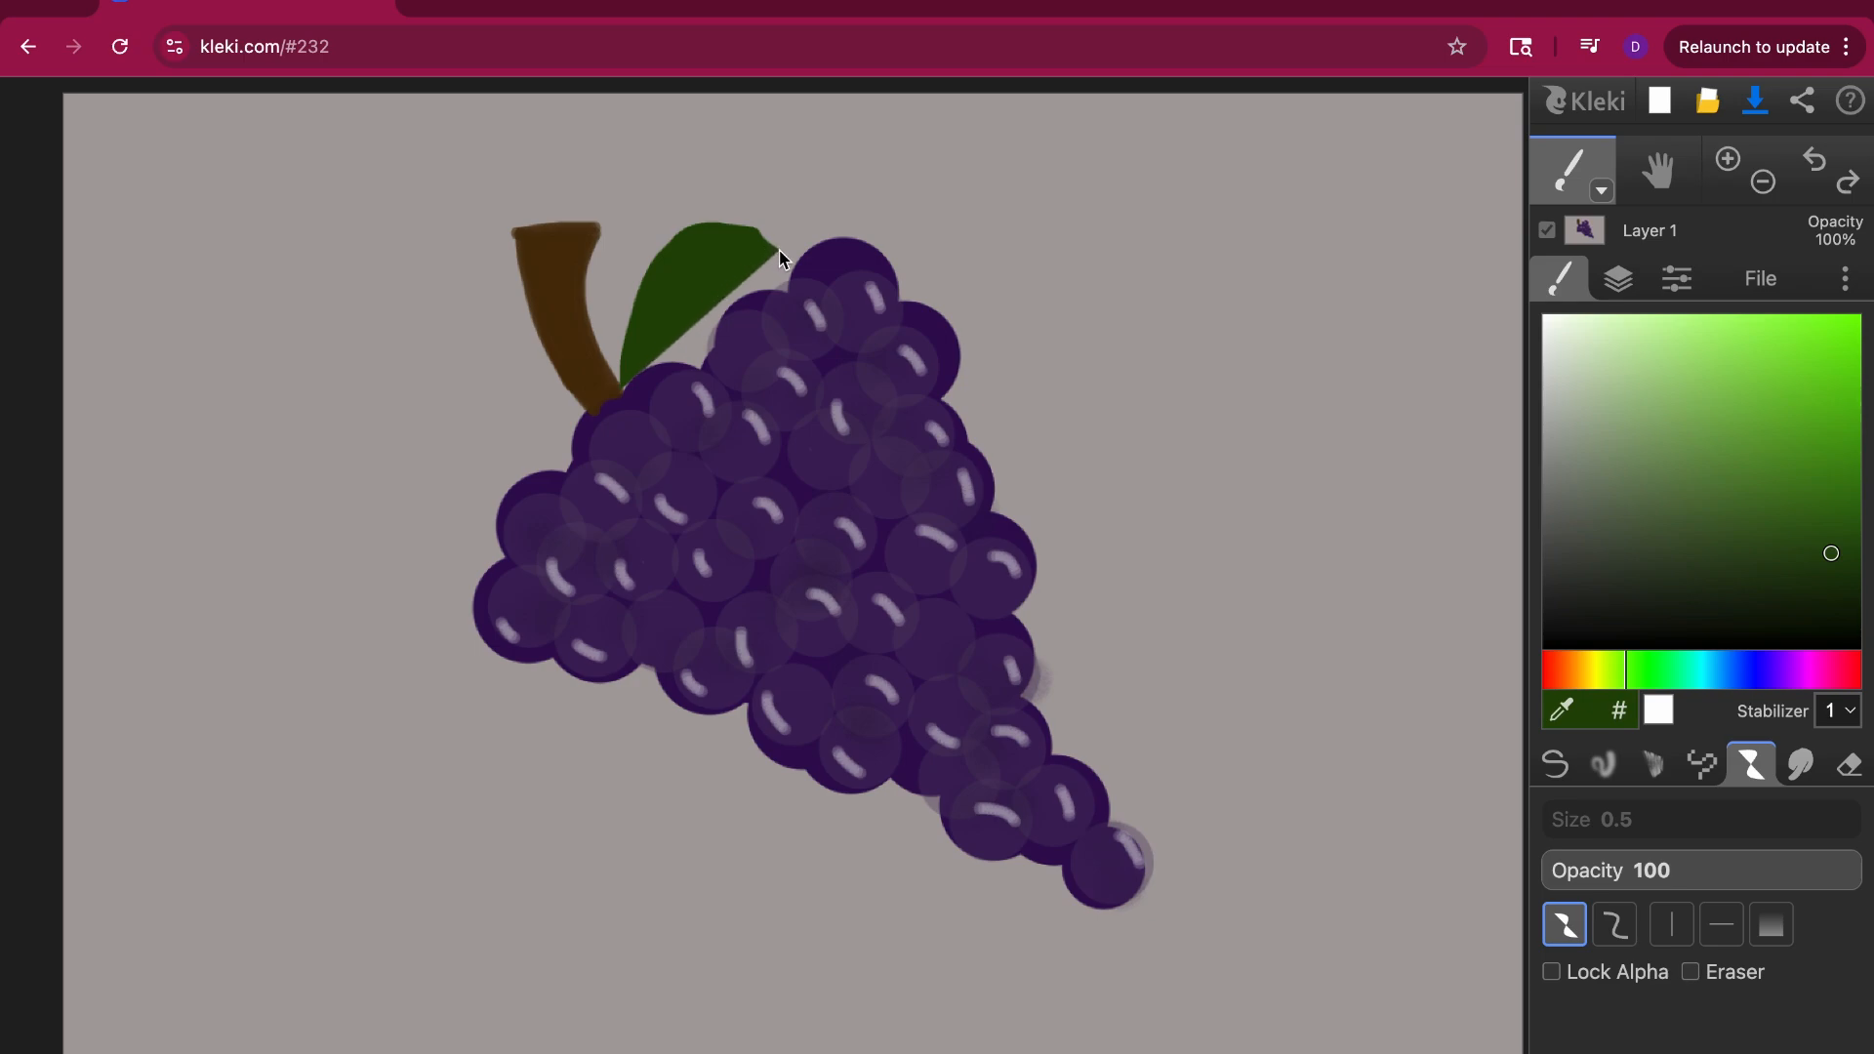
pyautogui.click(1814, 159)
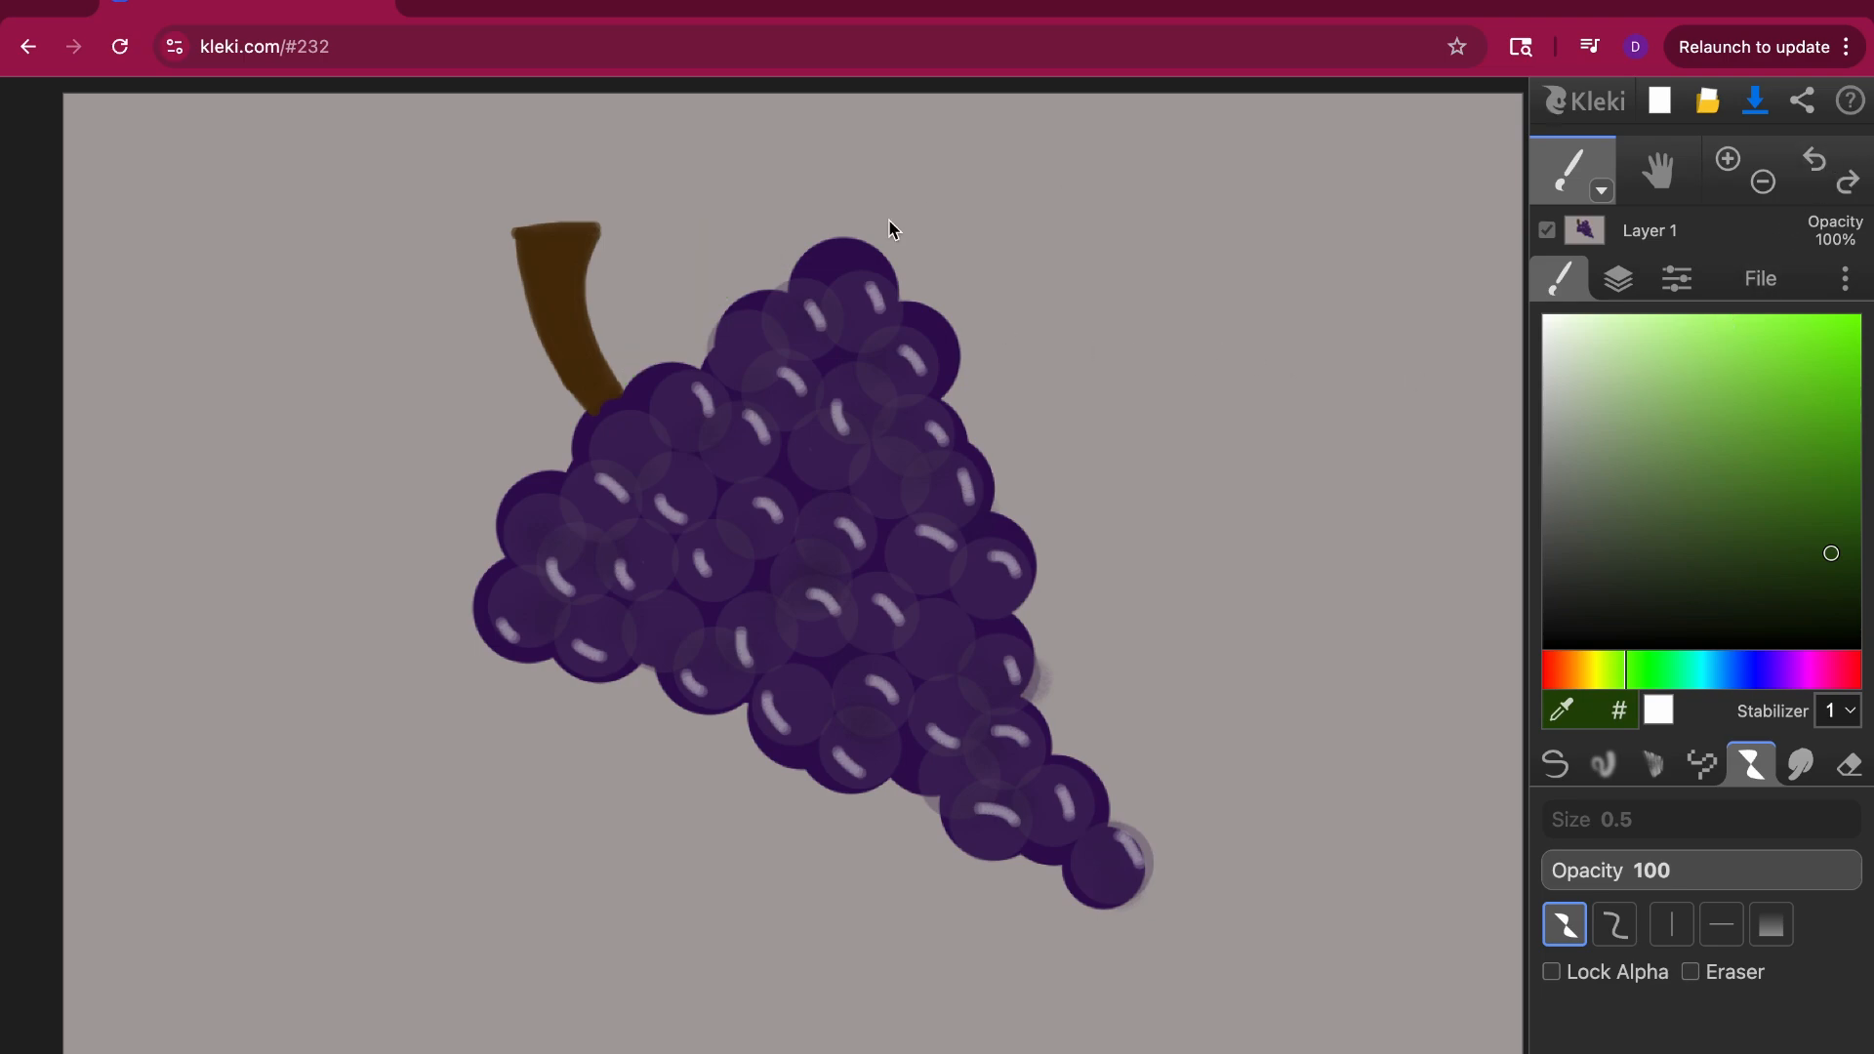
pyautogui.moveTo(612, 366)
pyautogui.mouseDown()
pyautogui.moveTo(640, 245)
pyautogui.moveTo(679, 216)
pyautogui.moveTo(771, 221)
pyautogui.mouseUp()
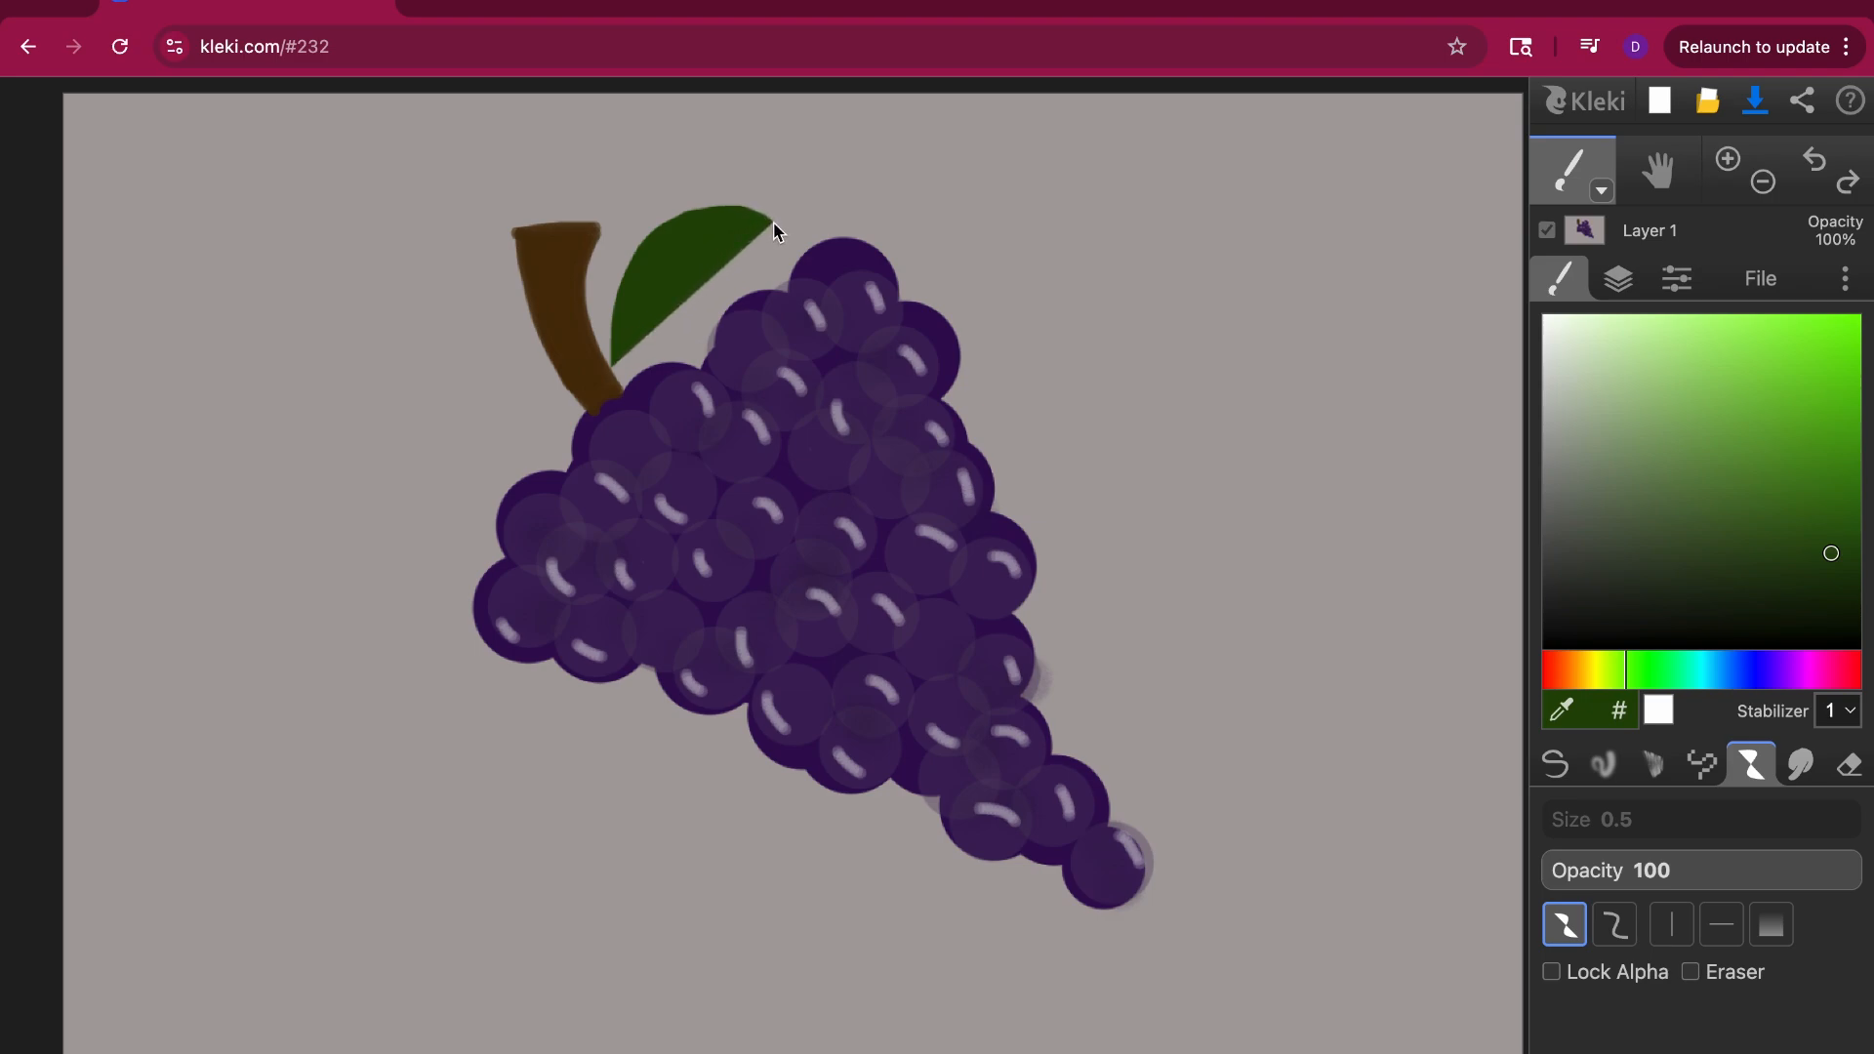
pyautogui.click(1813, 159)
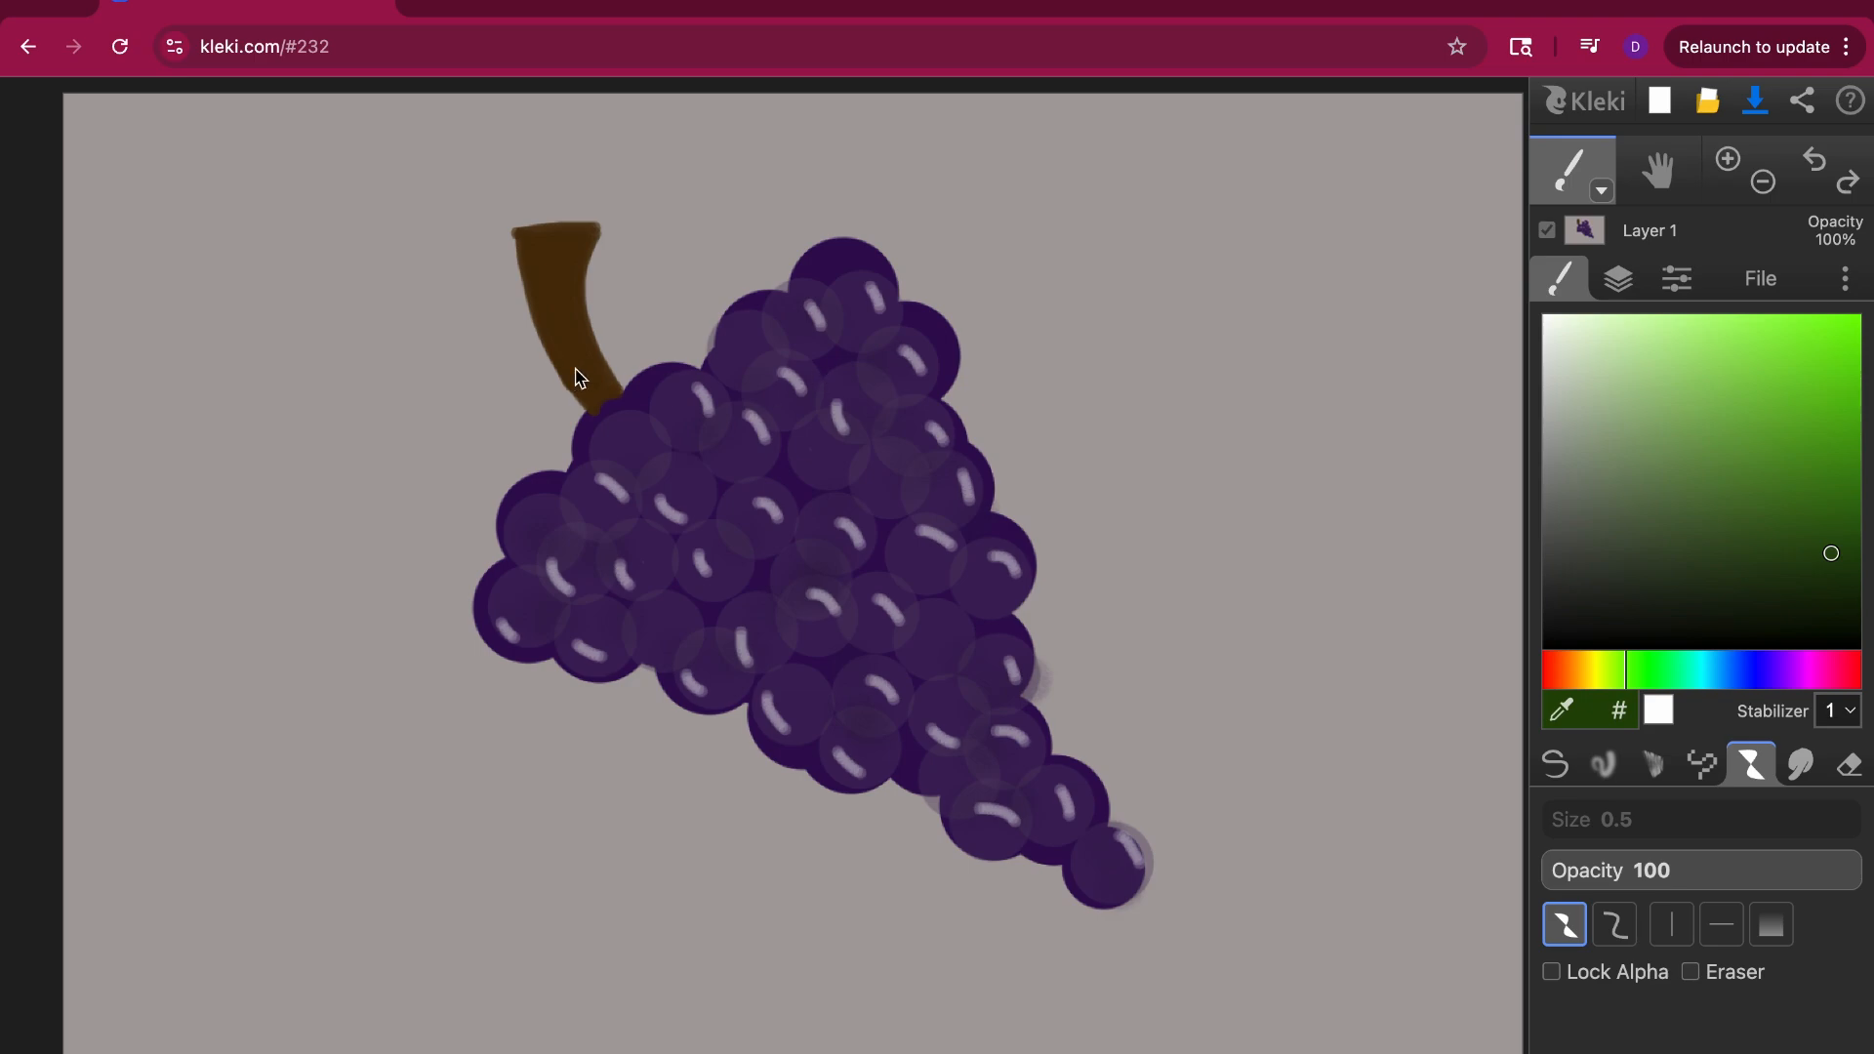
# Step: Draw a broad filled dark green leaf rising from the stem's base on its right side, ending in a pointed tip
pyautogui.moveTo(622, 388)
pyautogui.mouseDown()
pyautogui.moveTo(648, 259)
pyautogui.moveTo(683, 232)
pyautogui.moveTo(763, 244)
pyautogui.mouseUp()
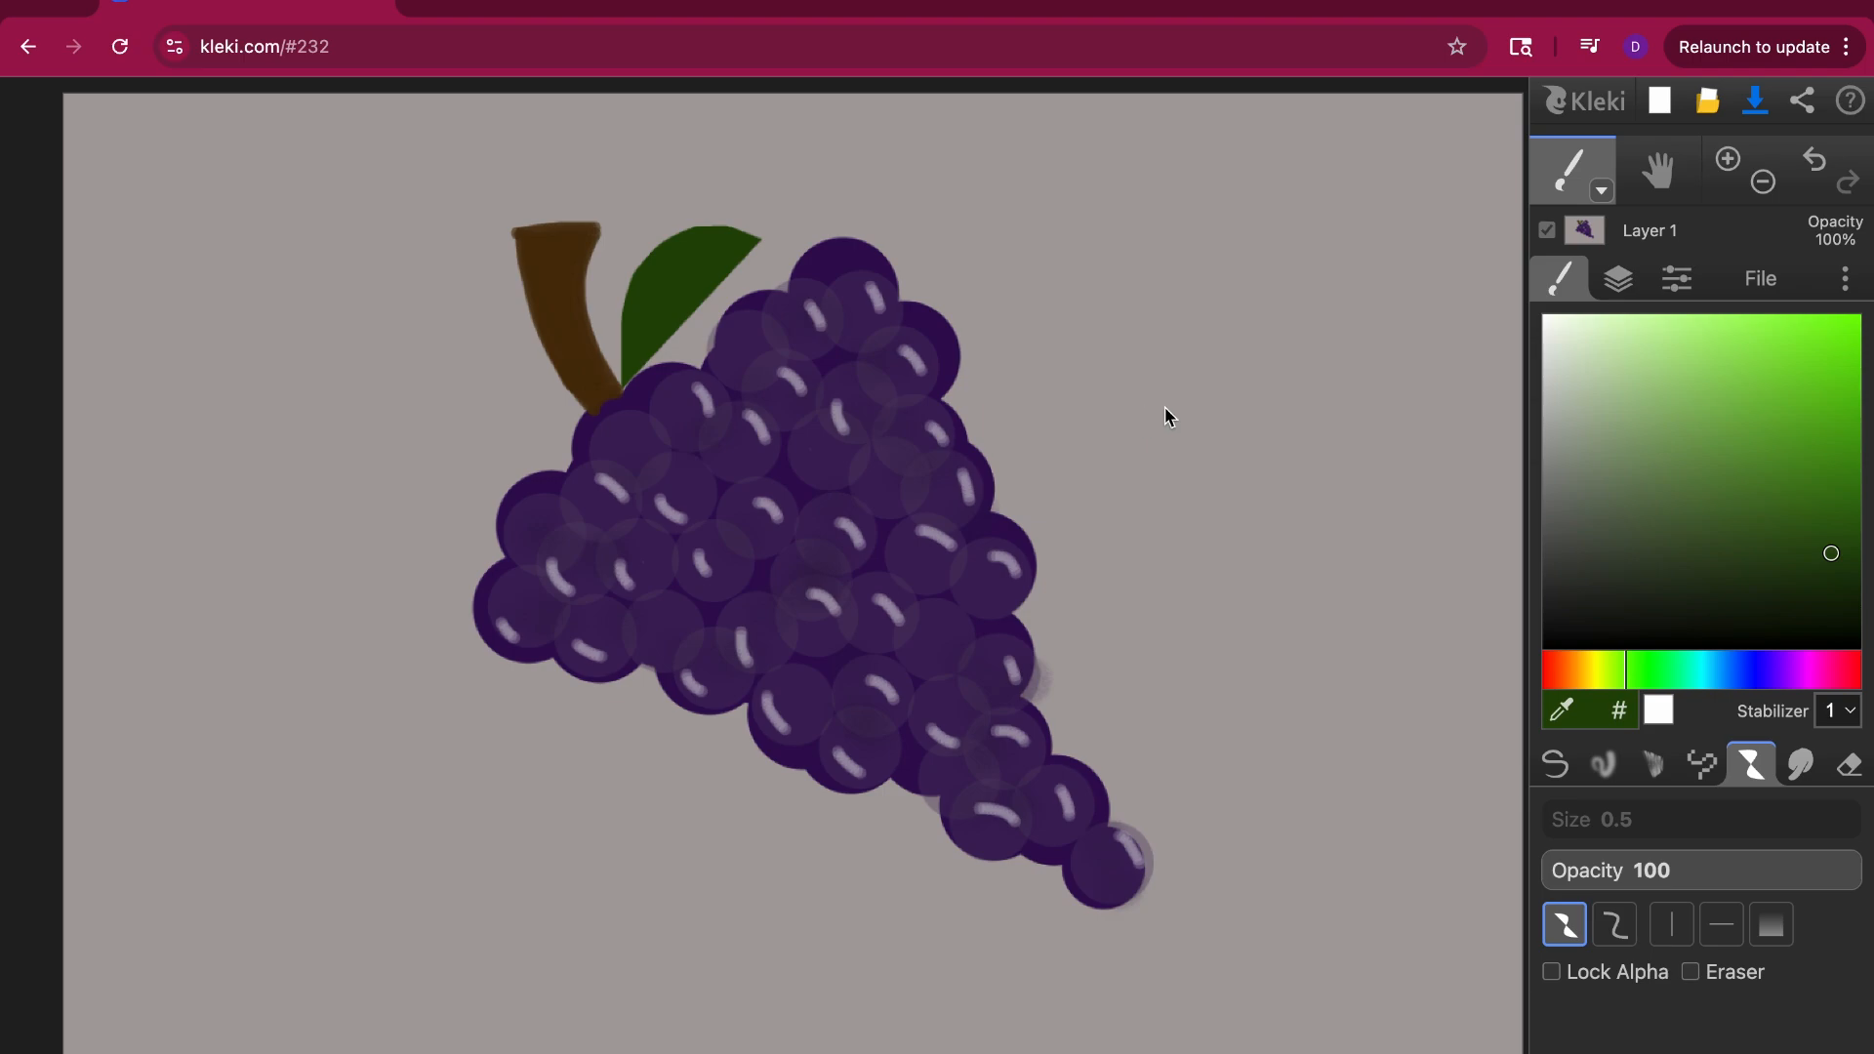
# Step: Shade the stem lengthwise with golden-brown pen brush strokes at opacity 43
pyautogui.click(1548, 767)
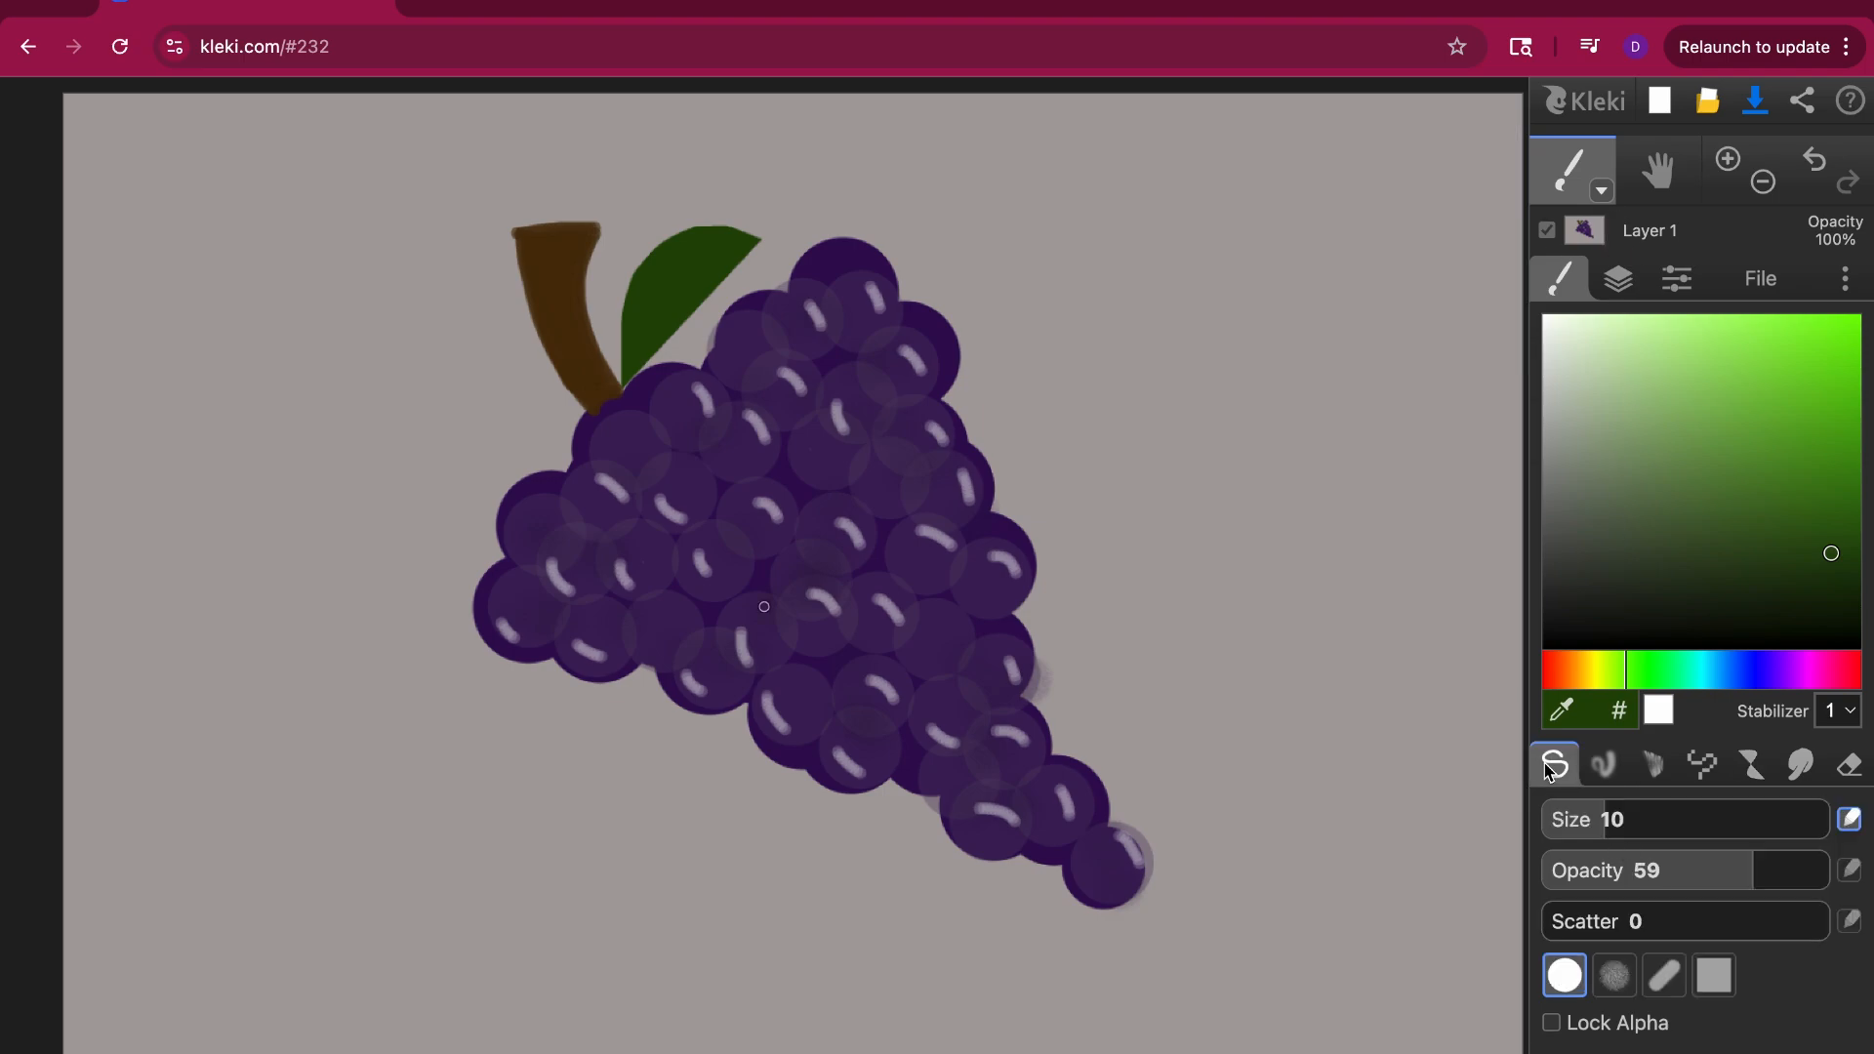
pyautogui.moveTo(1832, 554); pyautogui.dragTo(1606, 611)
pyautogui.moveTo(1624, 674); pyautogui.dragTo(1580, 682)
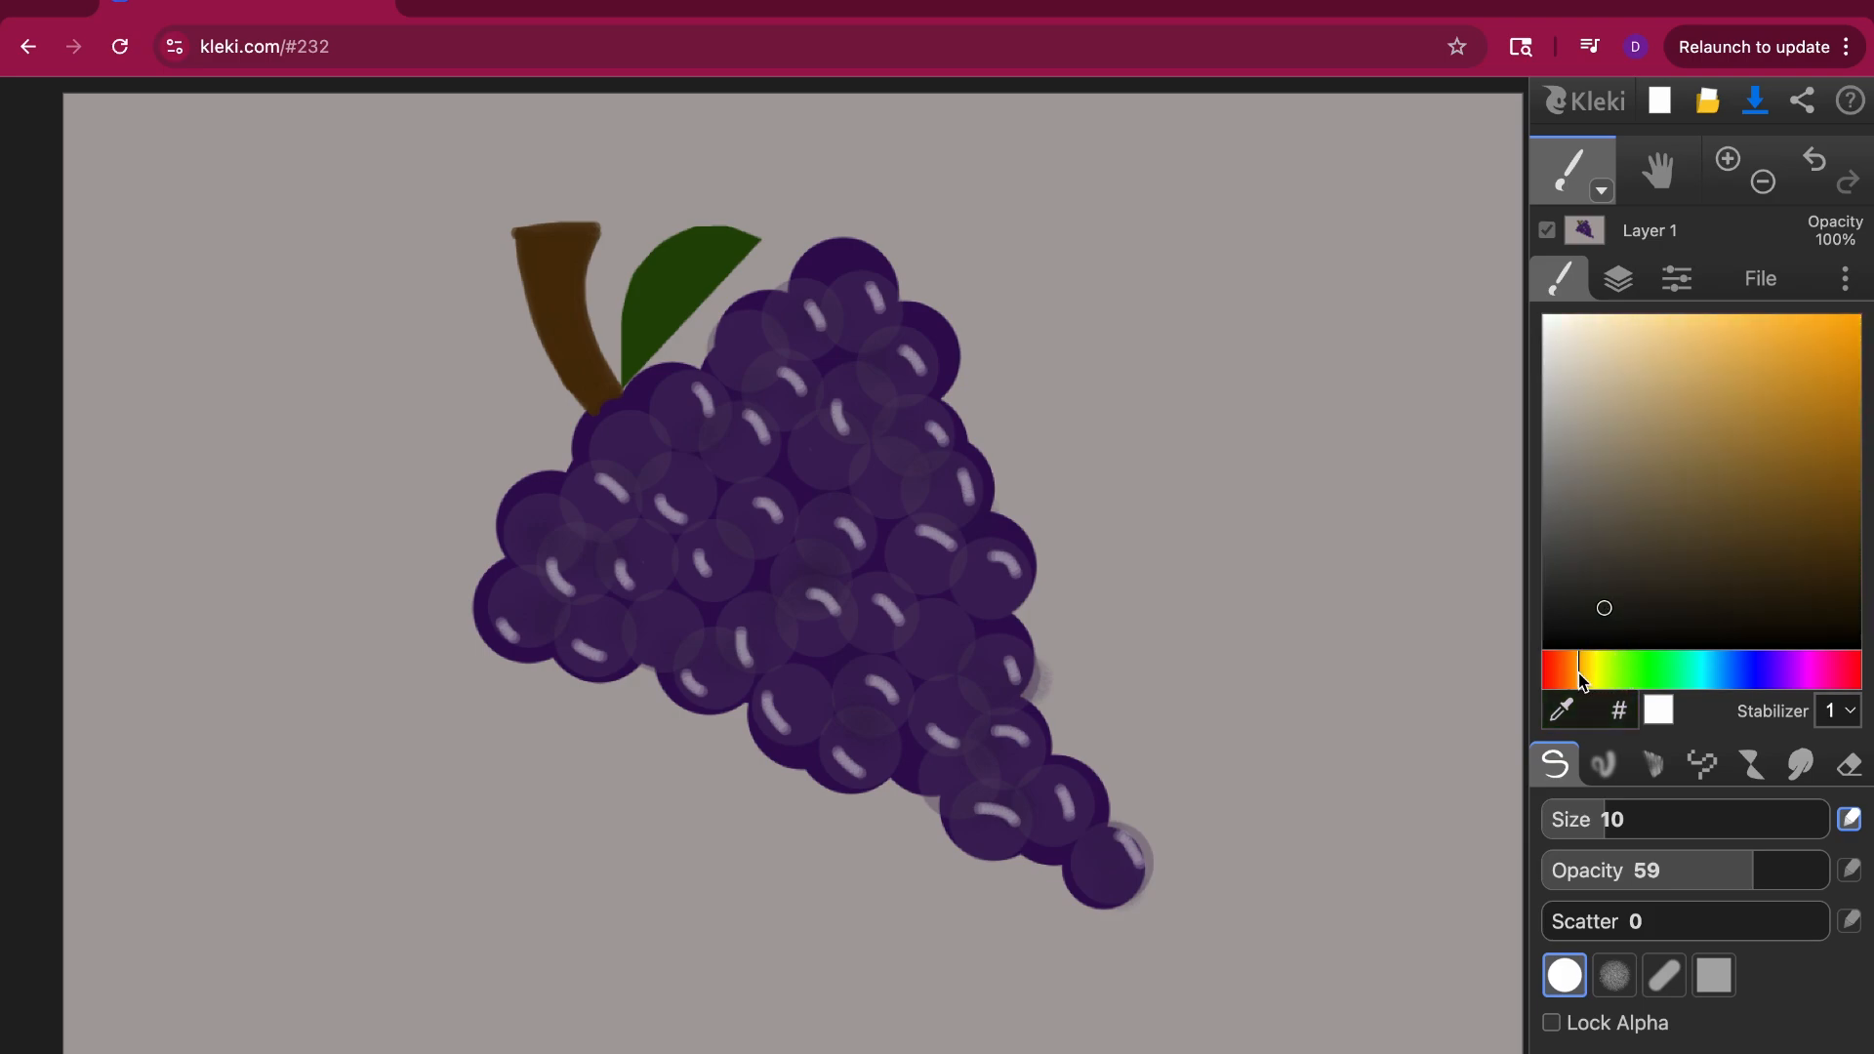
pyautogui.moveTo(1612, 607); pyautogui.dragTo(1848, 538)
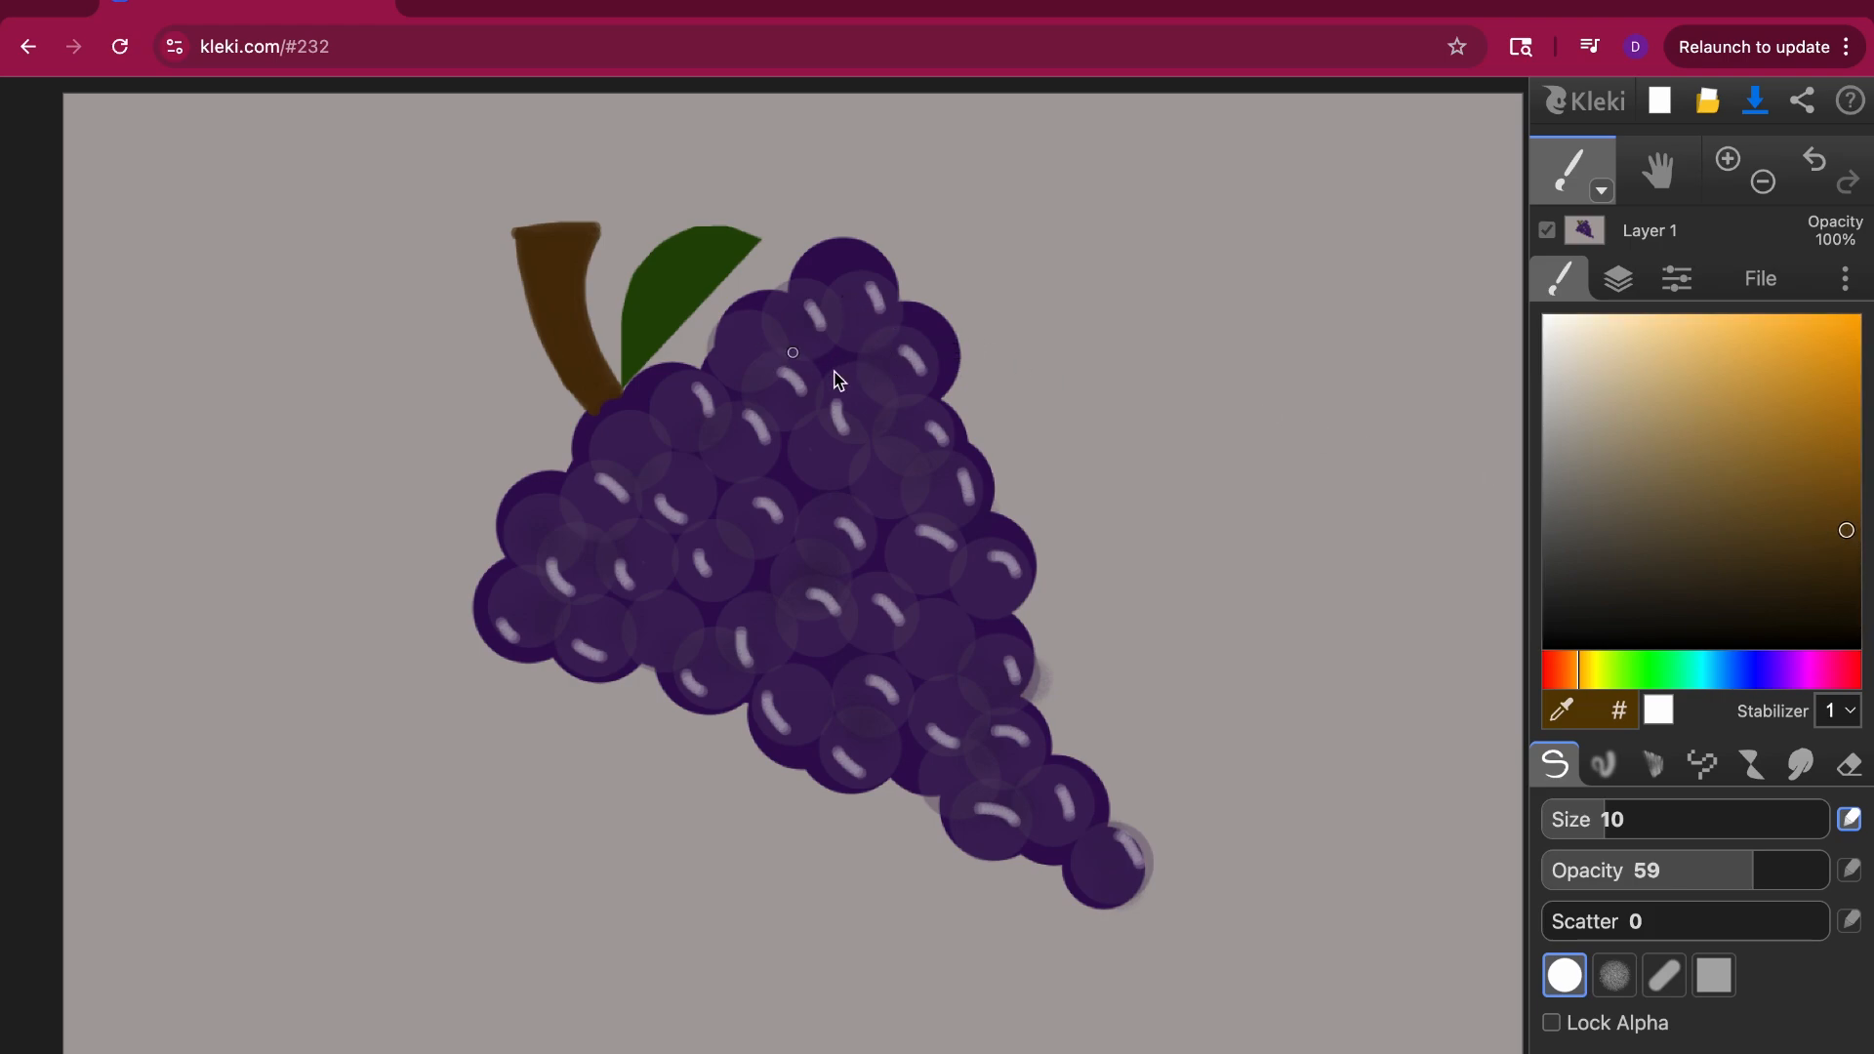
pyautogui.moveTo(1765, 890); pyautogui.dragTo(1719, 886)
pyautogui.moveTo(598, 406)
pyautogui.mouseDown()
pyautogui.moveTo(540, 249)
pyautogui.moveTo(527, 260)
pyautogui.moveTo(590, 410)
pyautogui.moveTo(526, 242)
pyautogui.moveTo(548, 303)
pyautogui.moveTo(557, 236)
pyautogui.moveTo(586, 238)
pyautogui.moveTo(615, 406)
pyautogui.moveTo(586, 251)
pyautogui.moveTo(540, 237)
pyautogui.moveTo(558, 232)
pyautogui.mouseUp()
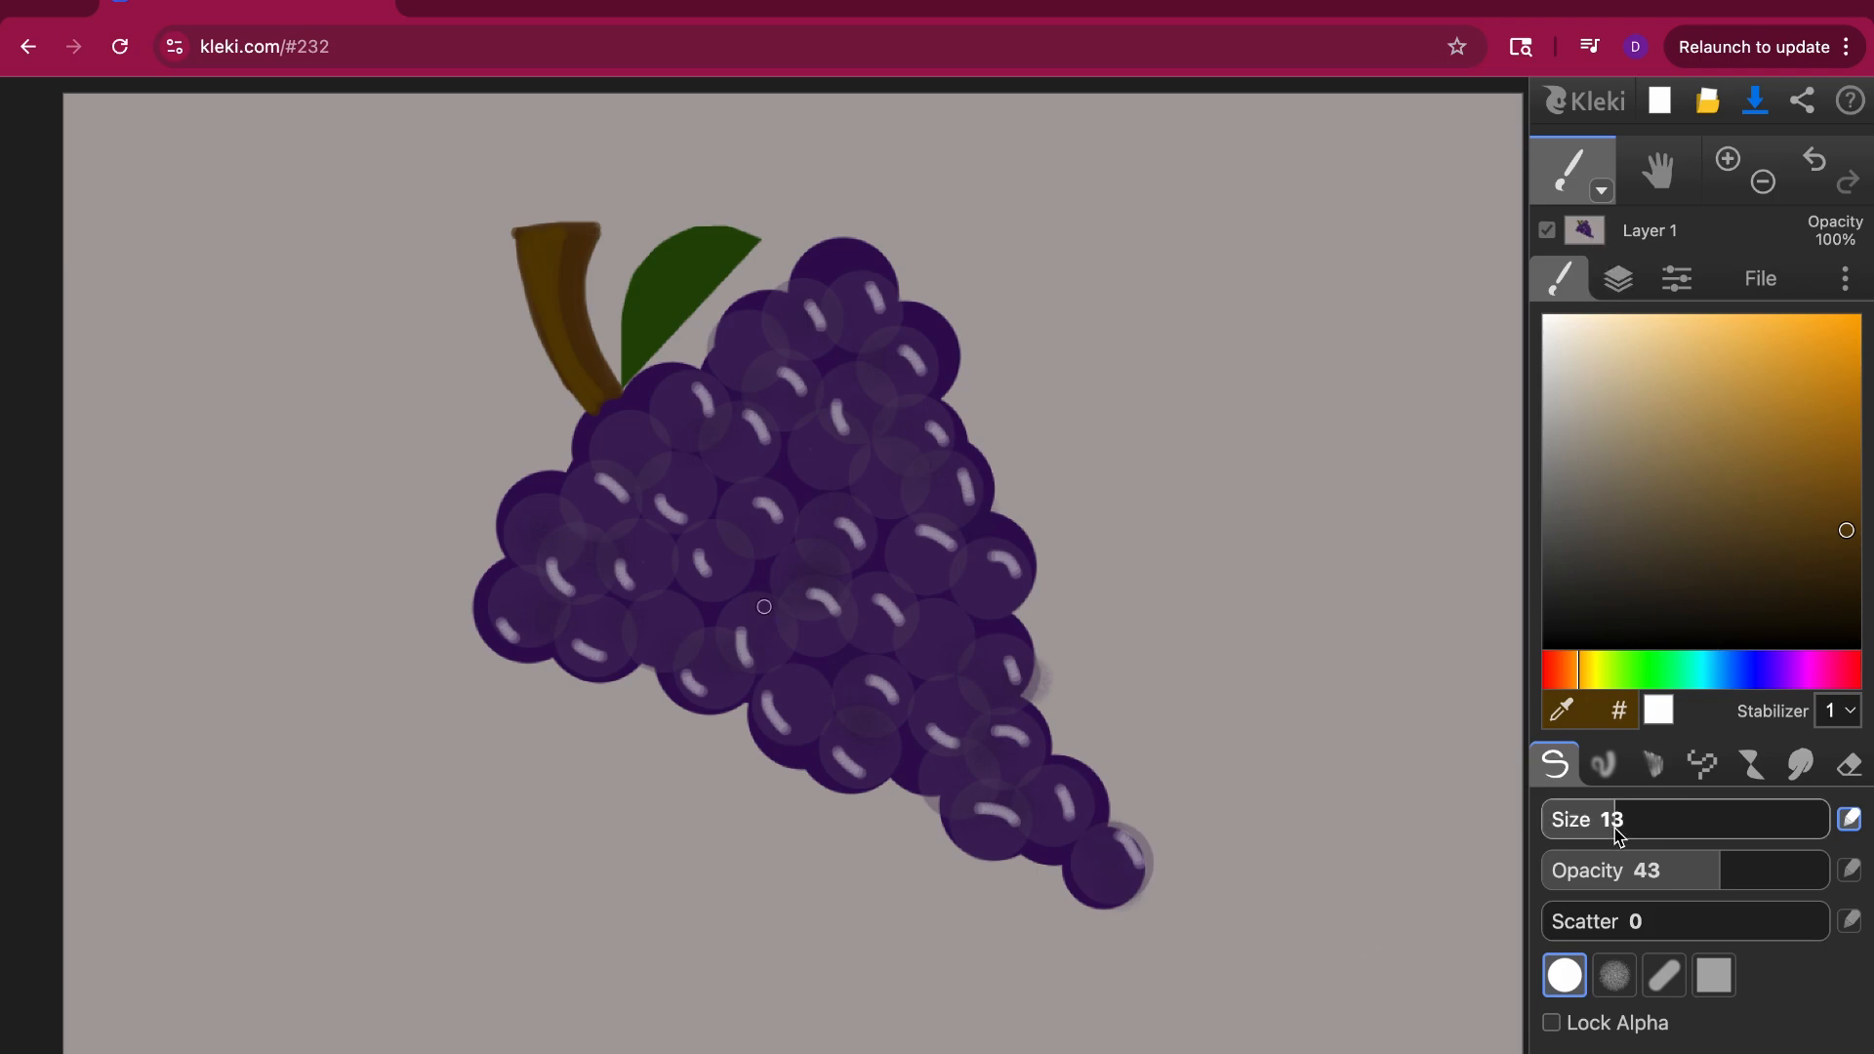
# Step: Draw a central vein with thin side veins on the leaf in very dark green at brush size 2.6
pyautogui.moveTo(1611, 816); pyautogui.dragTo(1581, 812)
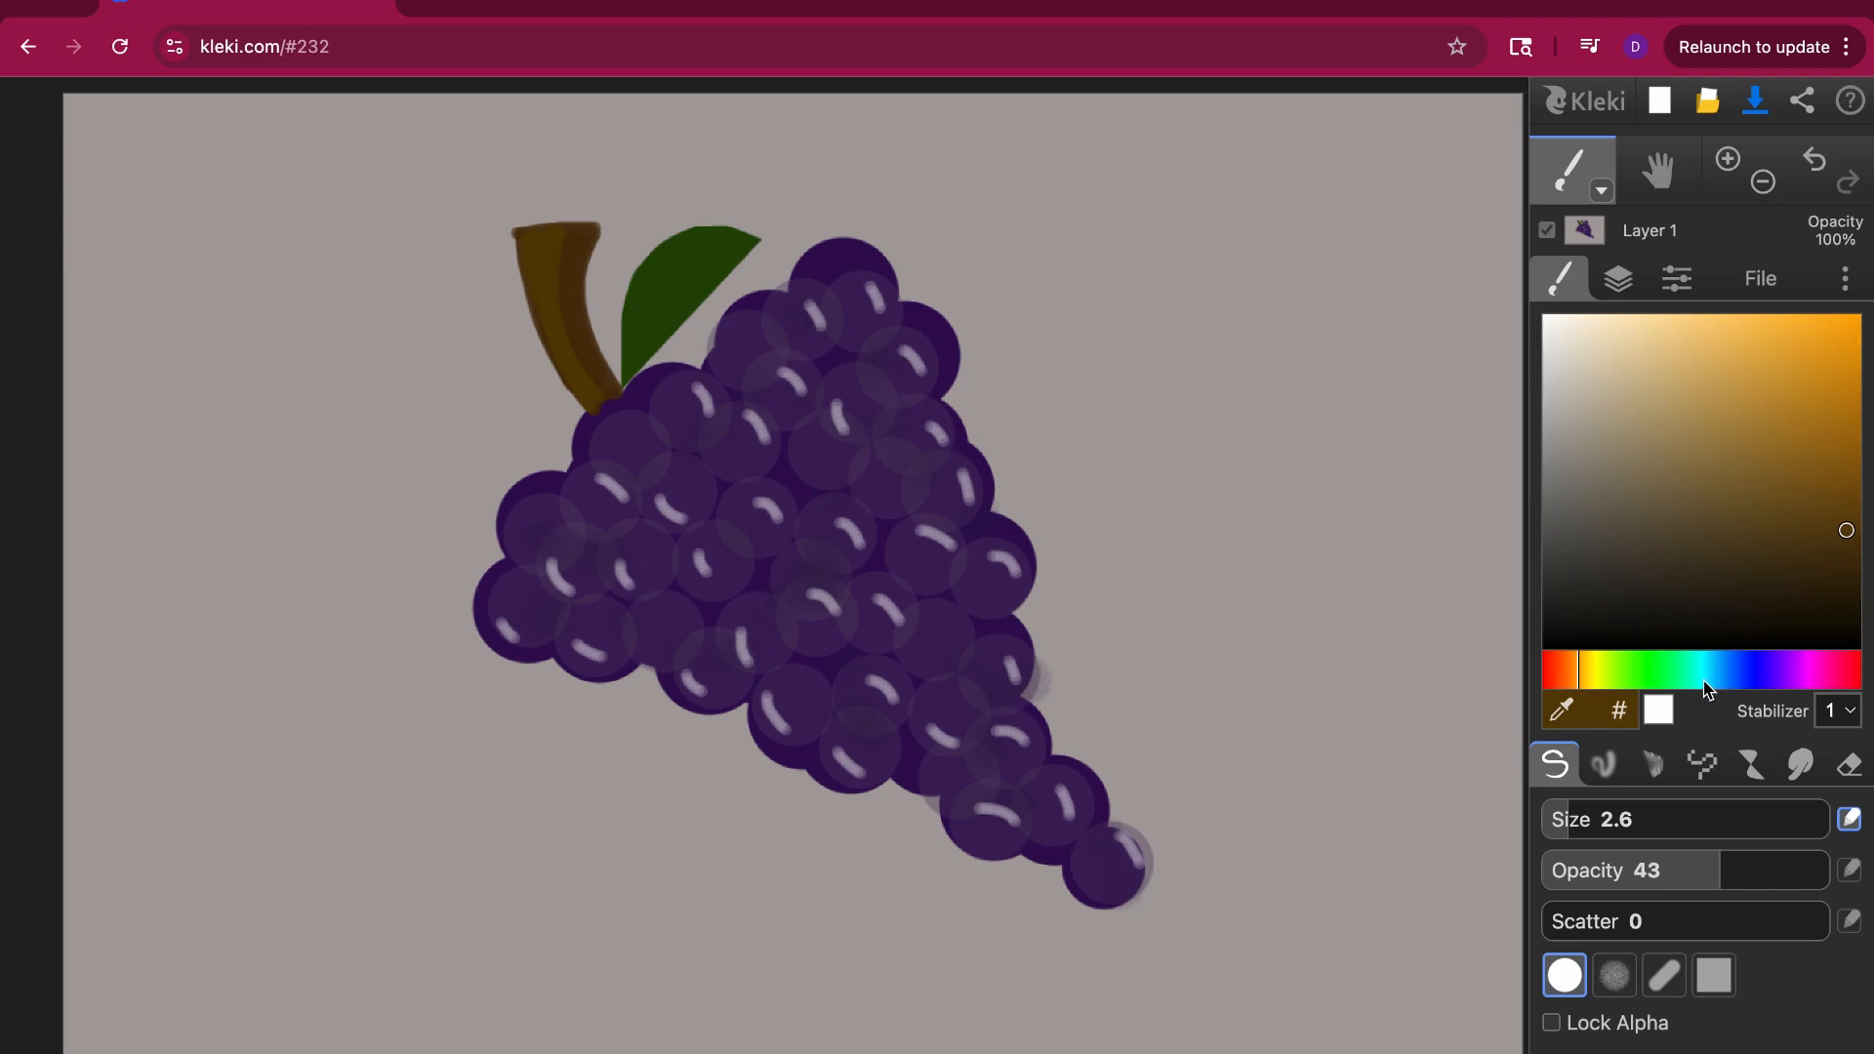
pyautogui.click(1657, 682)
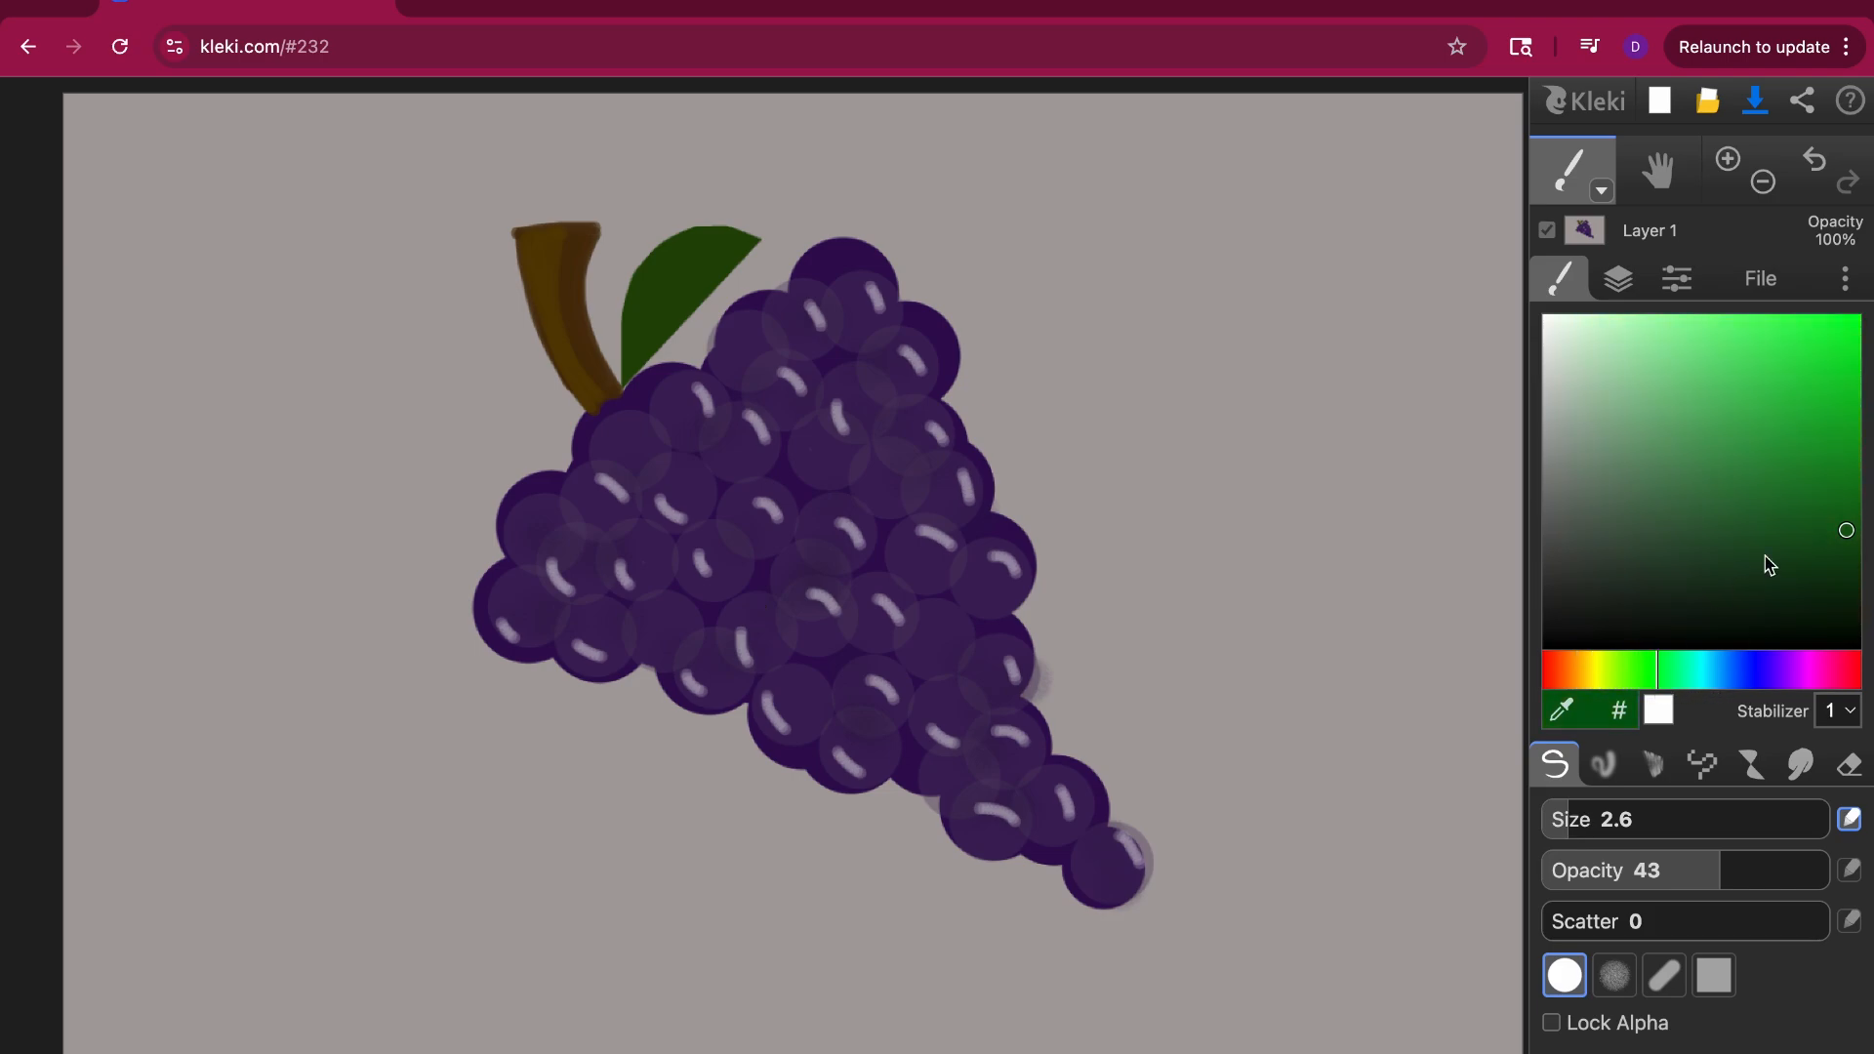
pyautogui.click(1833, 589)
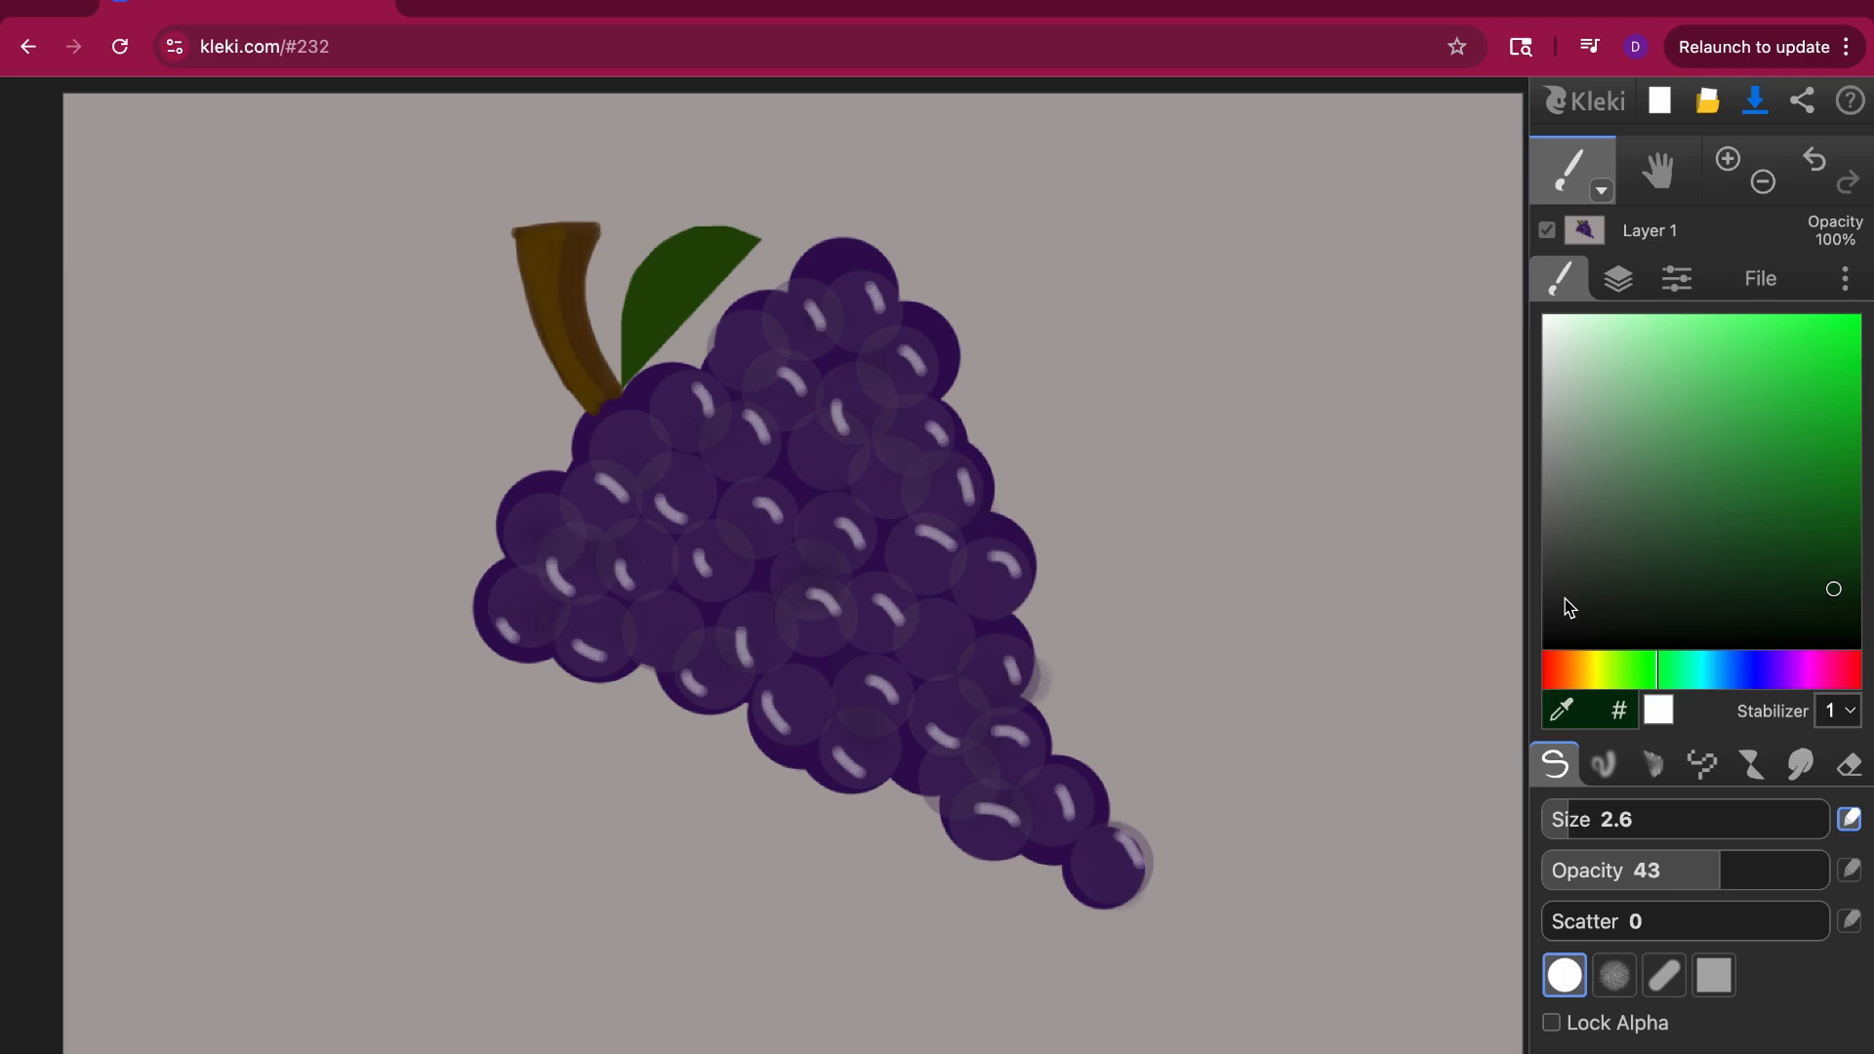
pyautogui.moveTo(632, 376)
pyautogui.mouseDown()
pyautogui.moveTo(642, 325)
pyautogui.moveTo(708, 254)
pyautogui.moveTo(648, 324)
pyautogui.mouseUp()
pyautogui.click(1815, 161)
pyautogui.moveTo(648, 326); pyautogui.dragTo(683, 328)
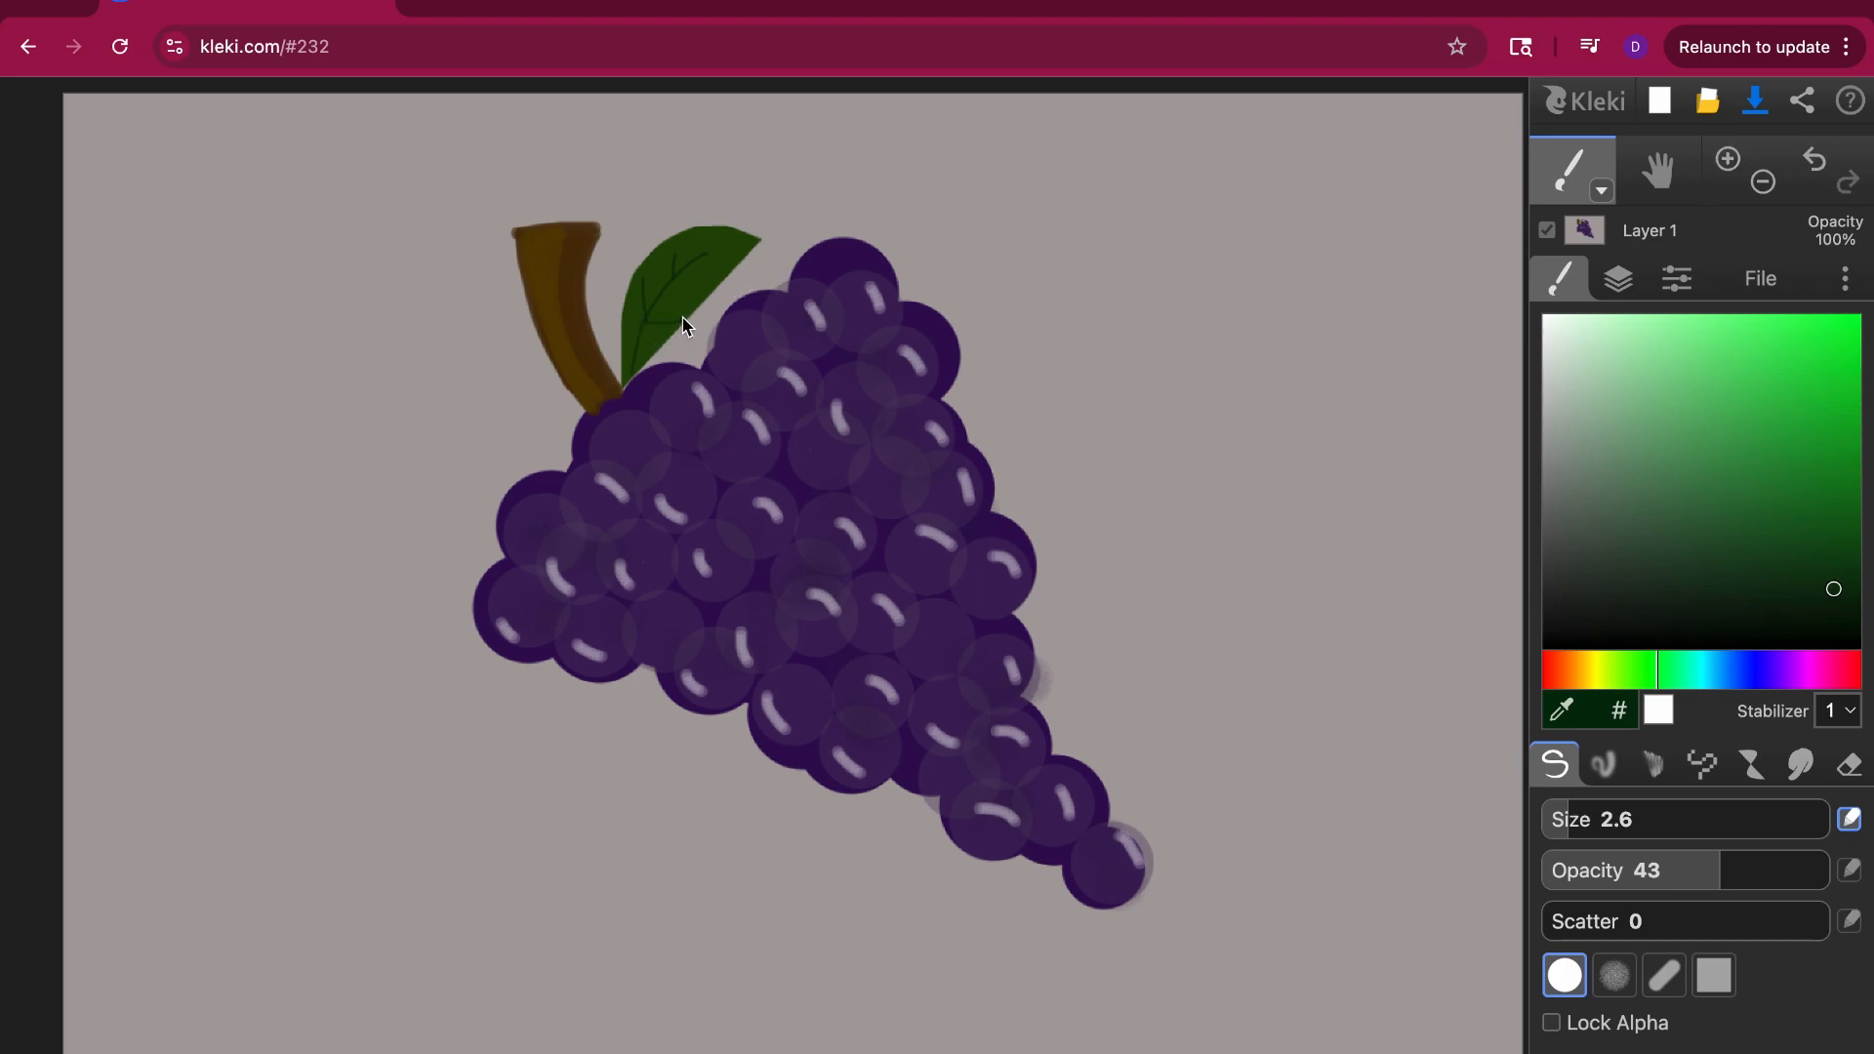